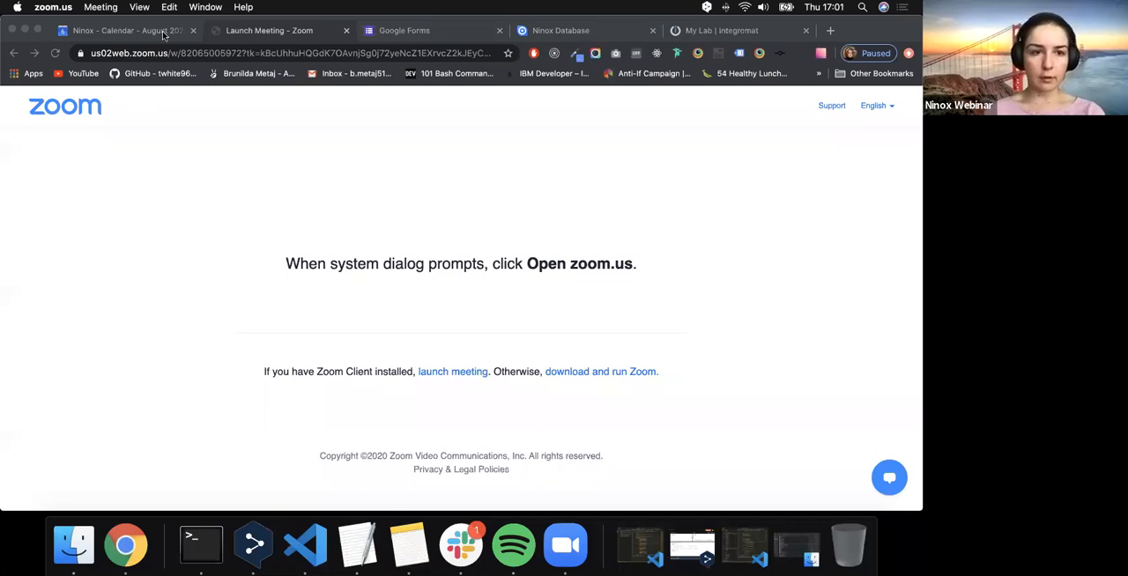
- Close the Zoom launch page and the calendar page, and create a new blank form
click(348, 30)
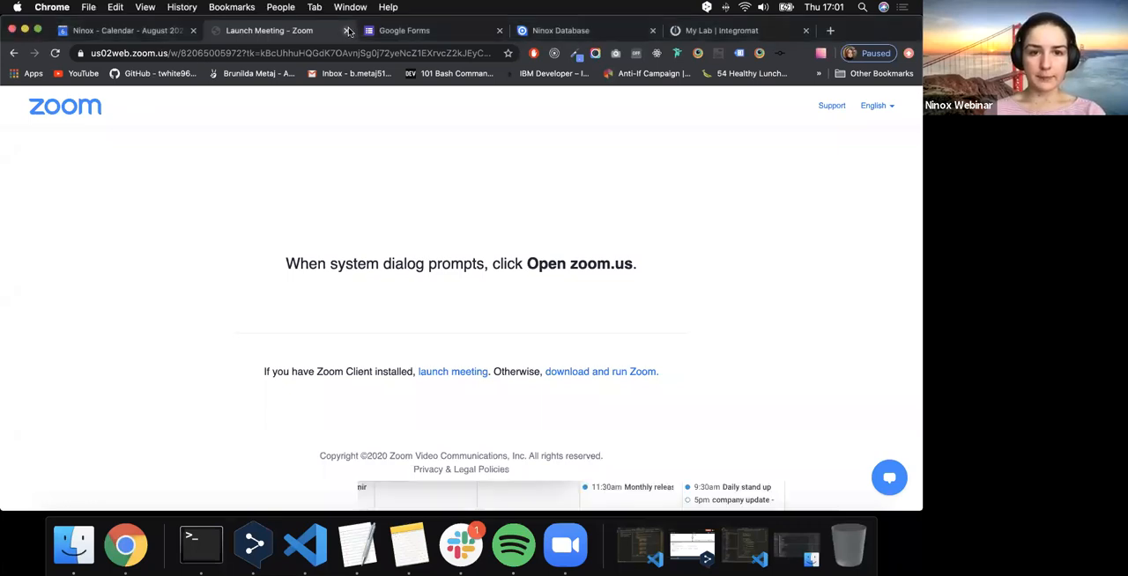
click(256, 33)
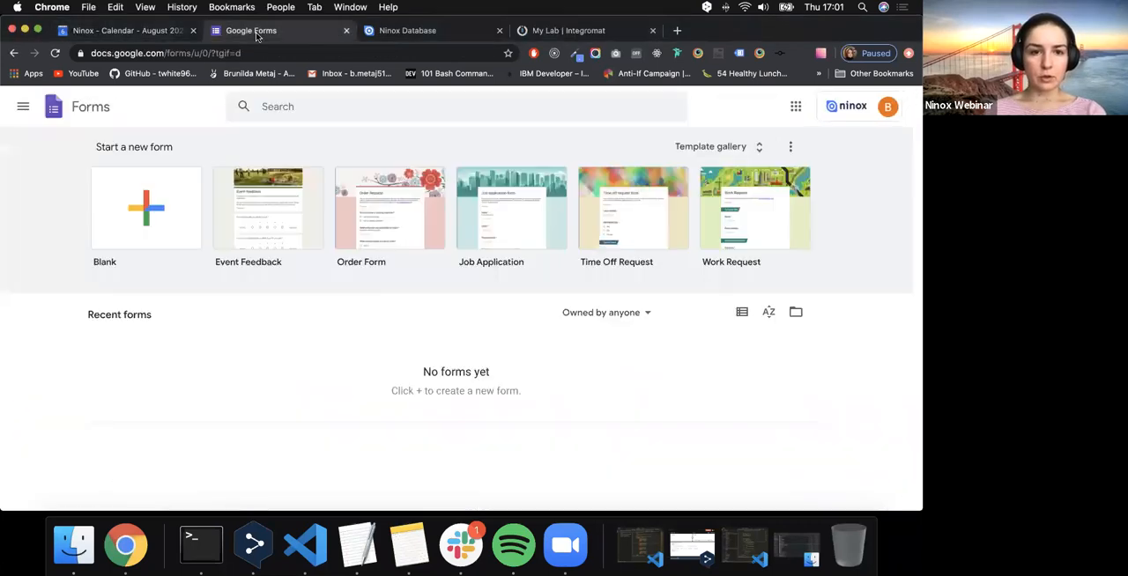
click(193, 30)
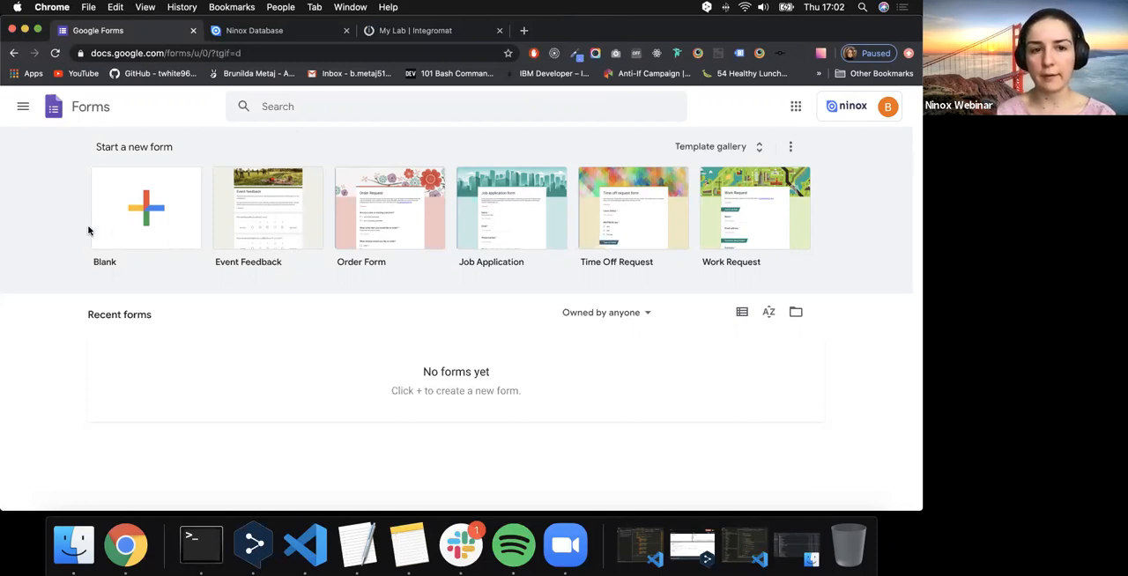
click(134, 212)
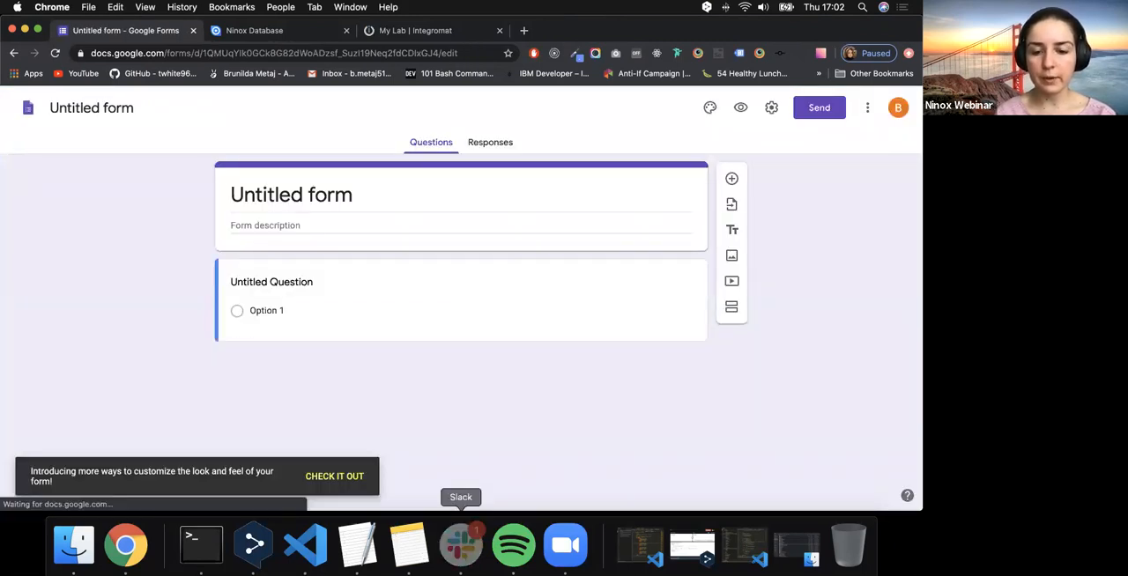
click(461, 545)
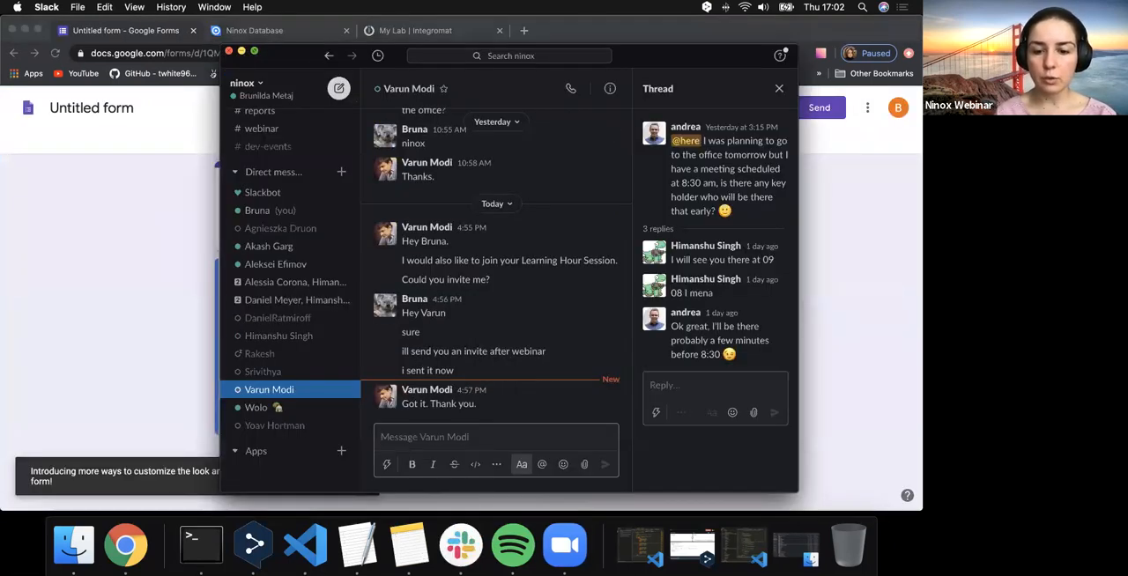
click(564, 545)
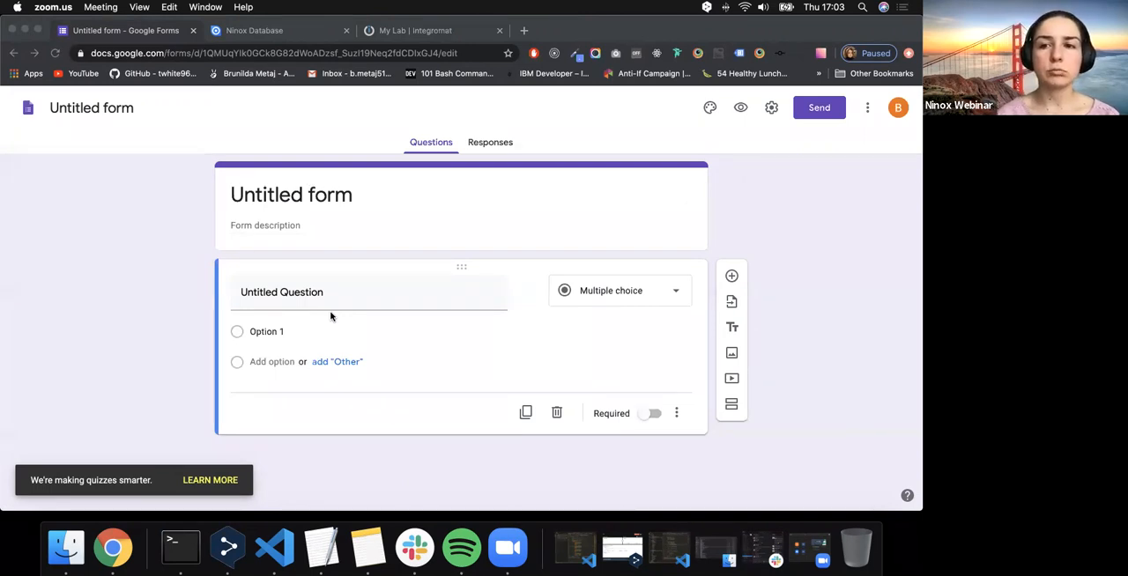
- Title the form "User Satisfaction Survey"
click(315, 187)
click(315, 183)
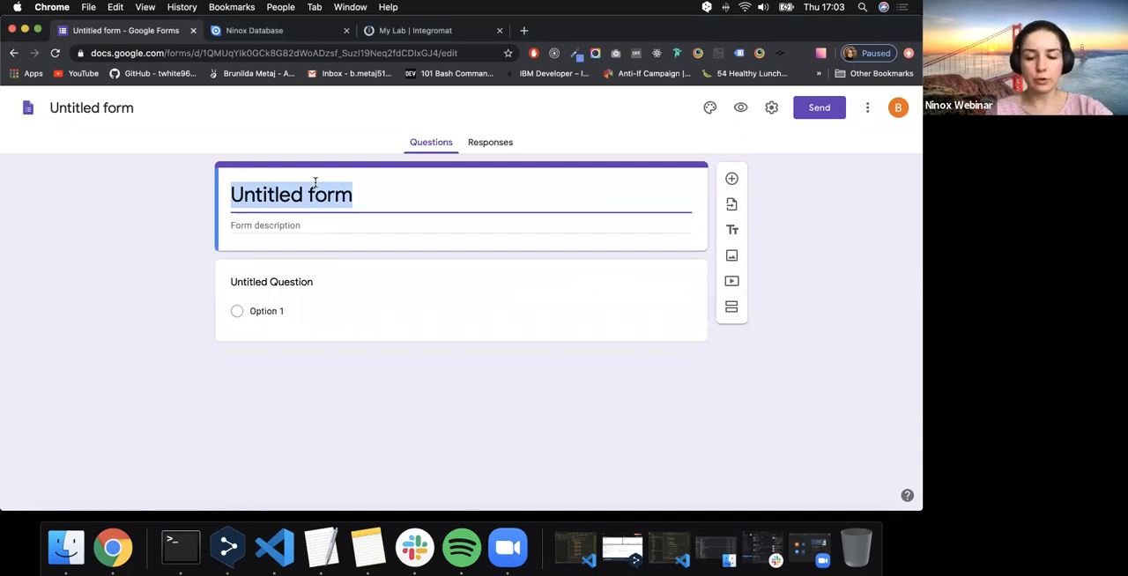
text(User S)
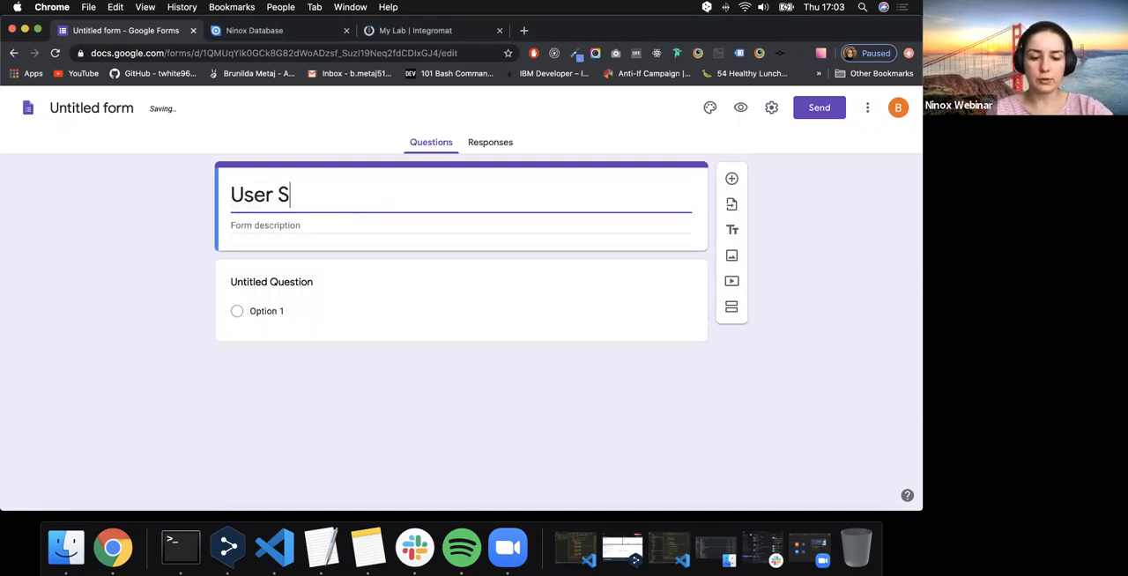
text(atisf)
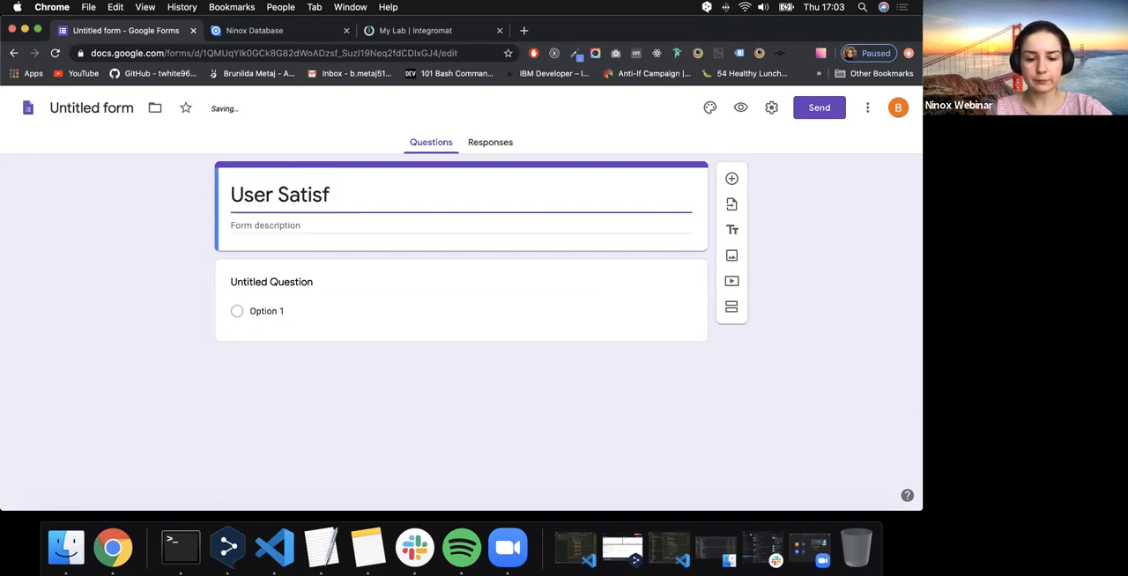
text(actipn)
key(BackSpace)
key(BackSpace)
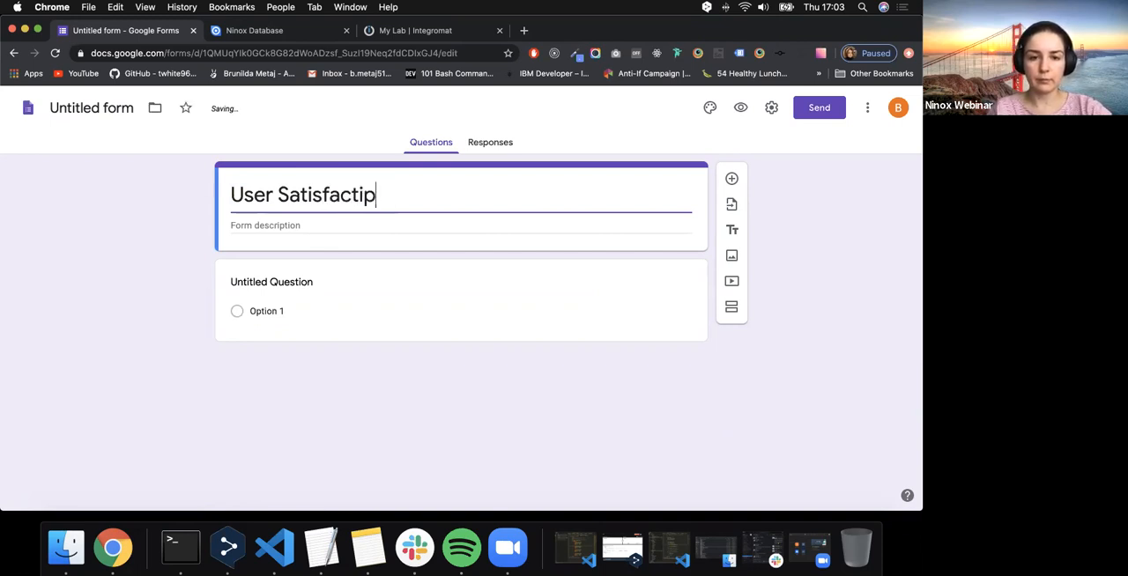
text(on Survey)
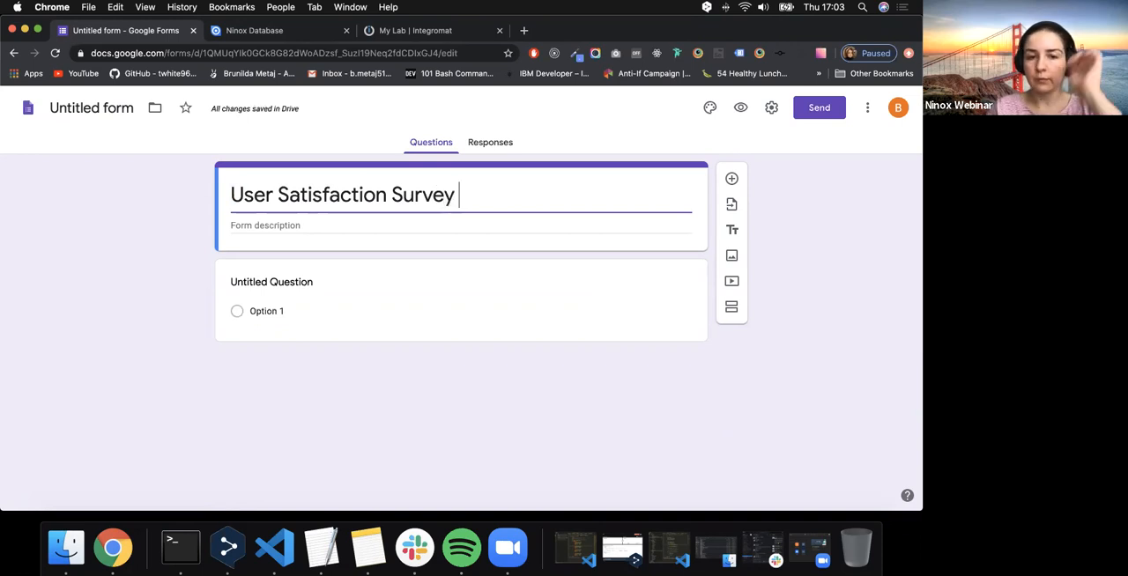
key(BackSpace)
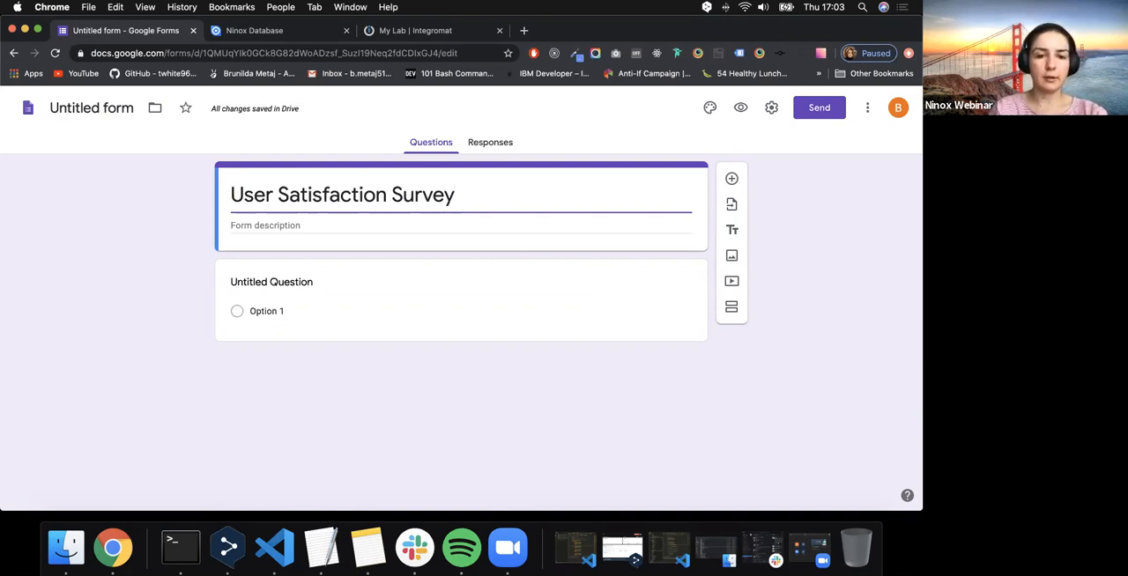
- Enter the form description "Survey that gathers information from customers about their experience using the product"
click(280, 221)
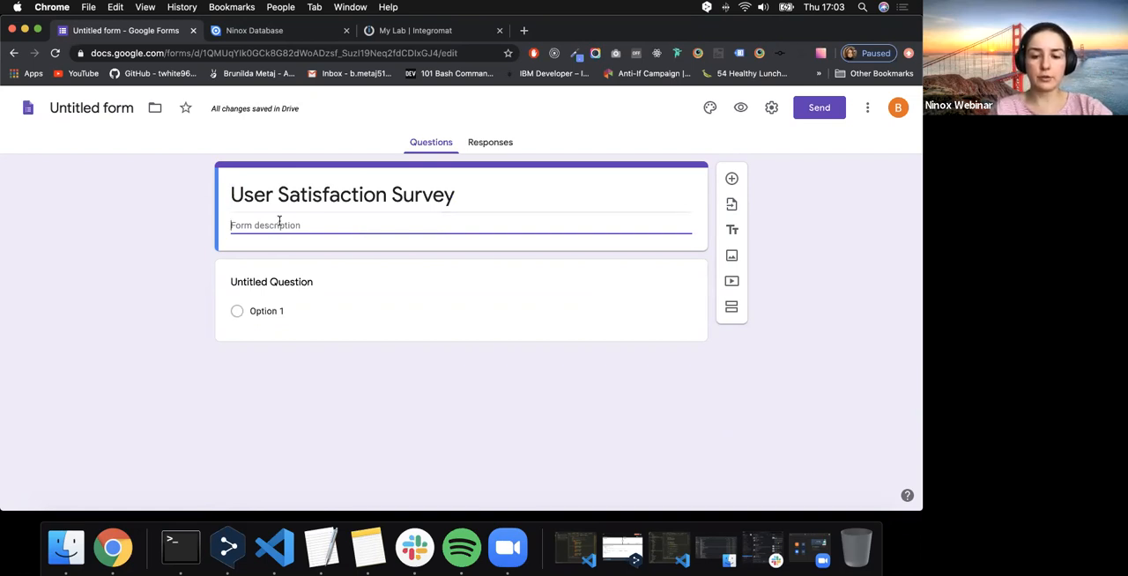
text(S)
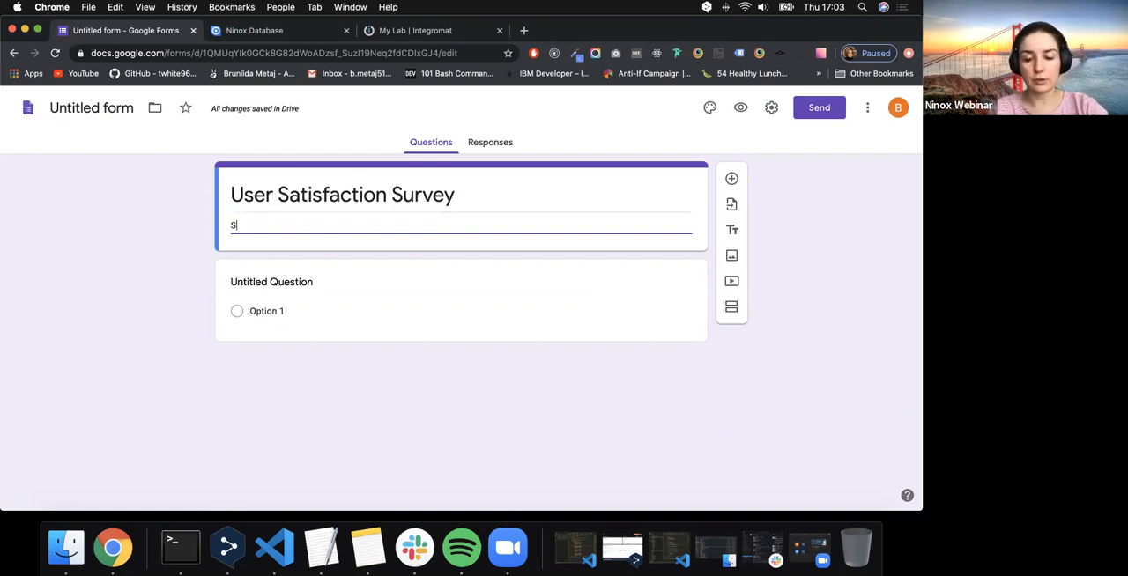
text(urvey that )
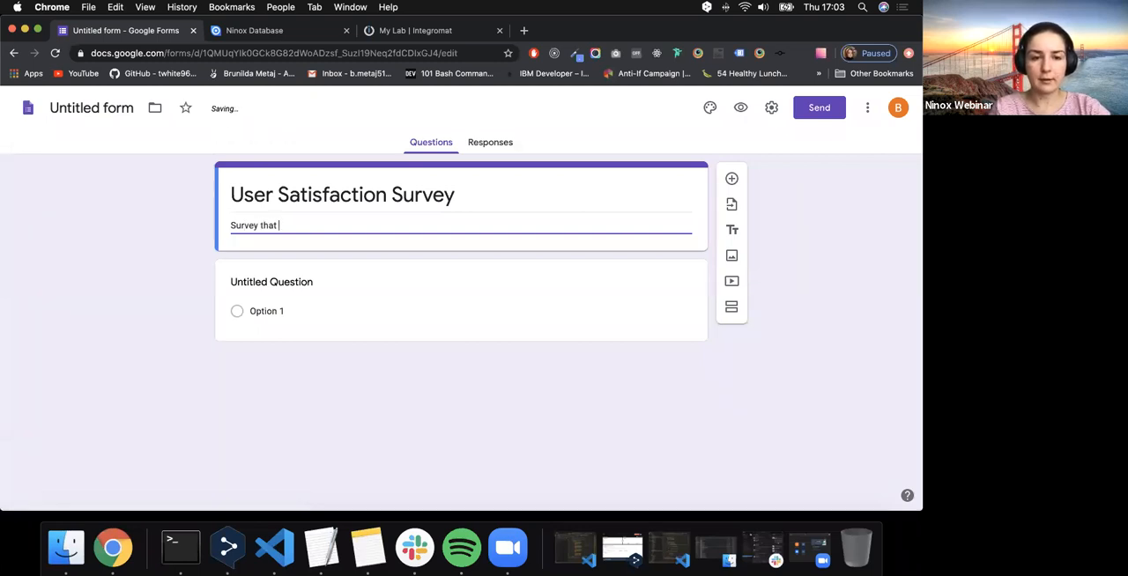
text(describ)
key(BackSpace)
key(BackSpace)
key(BackSpace)
key(BackSpace)
key(BackSpace)
key(BackSpace)
key(BackSpace)
text(gat)
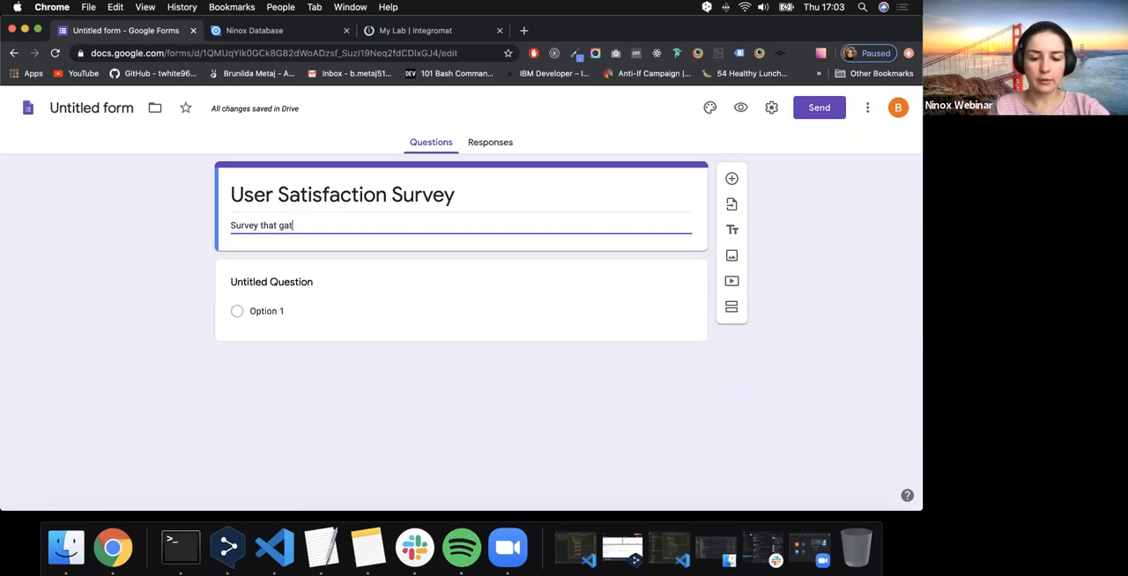
text(hers information from customers about their experience using the product)
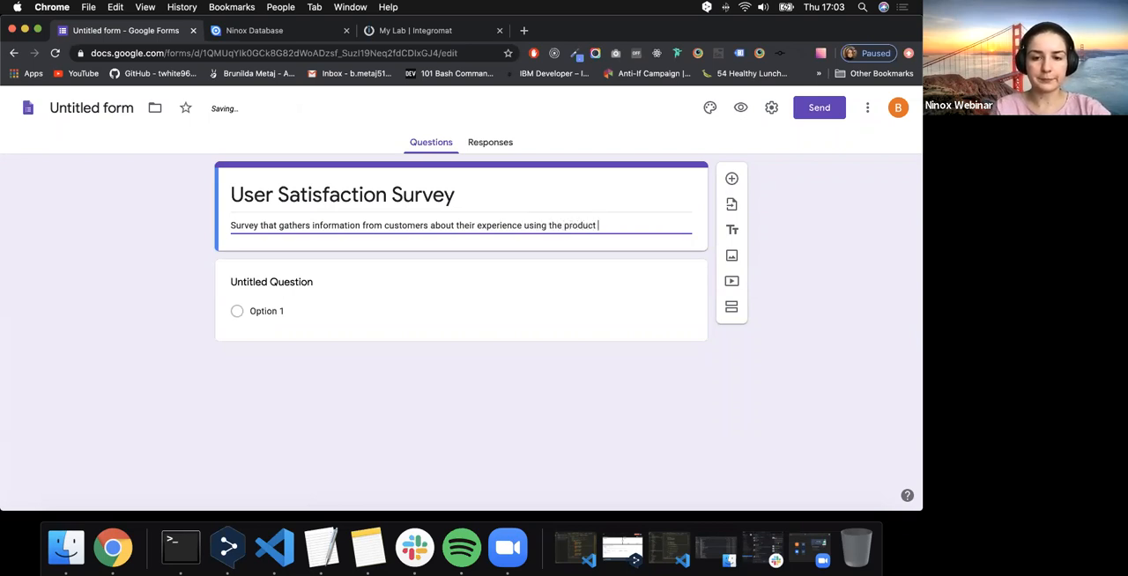
click(201, 280)
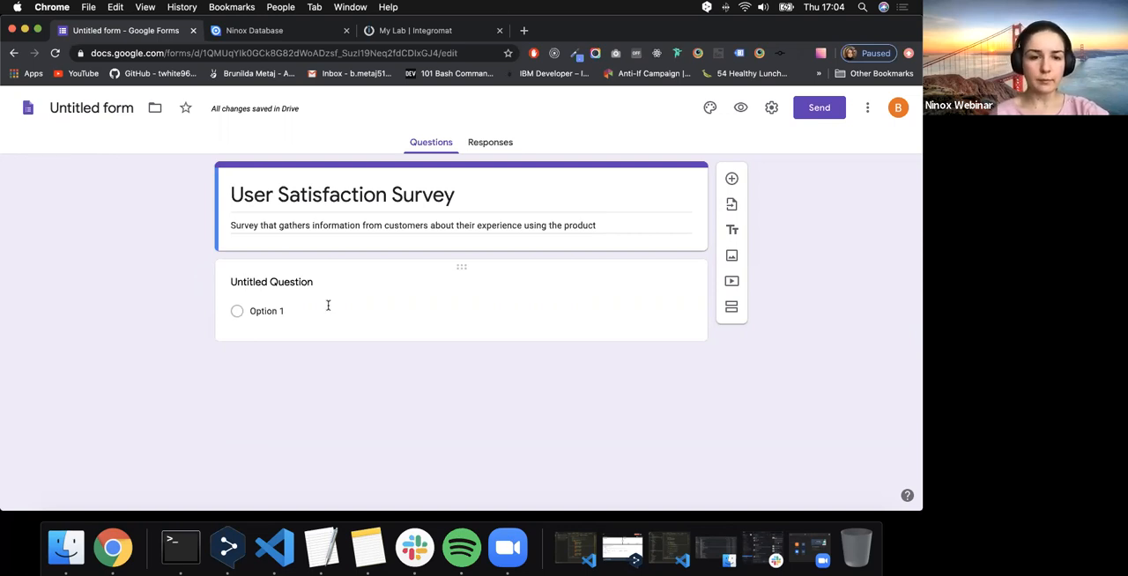
- Title the untitled first question "When did you start using the product?"
click(277, 285)
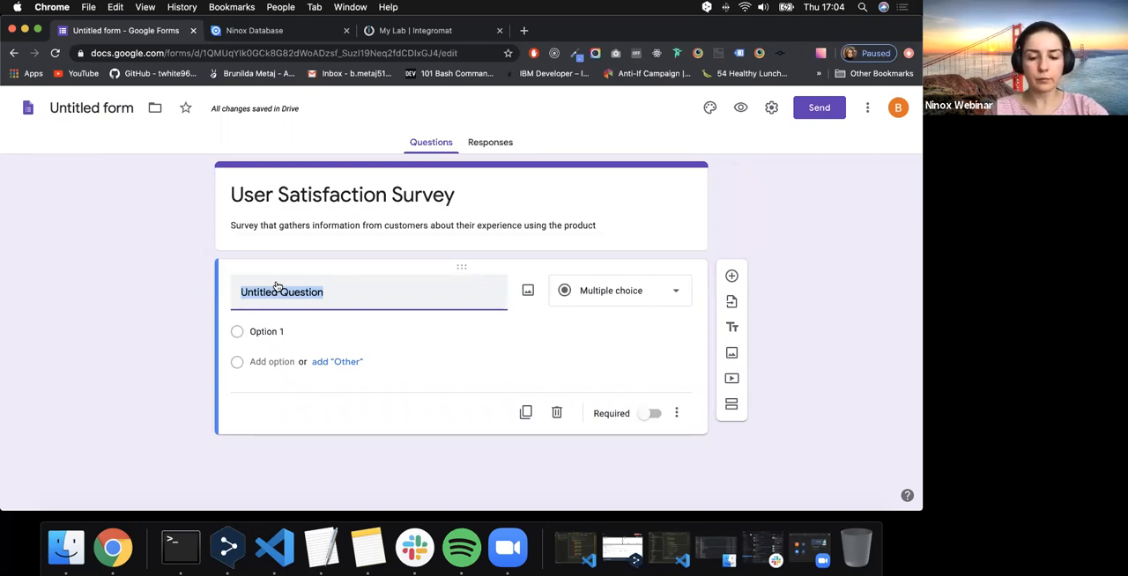
text(W)
key(BackSpace)
text(How to)
key(BackSpace)
key(BackSpace)
key(BackSpace)
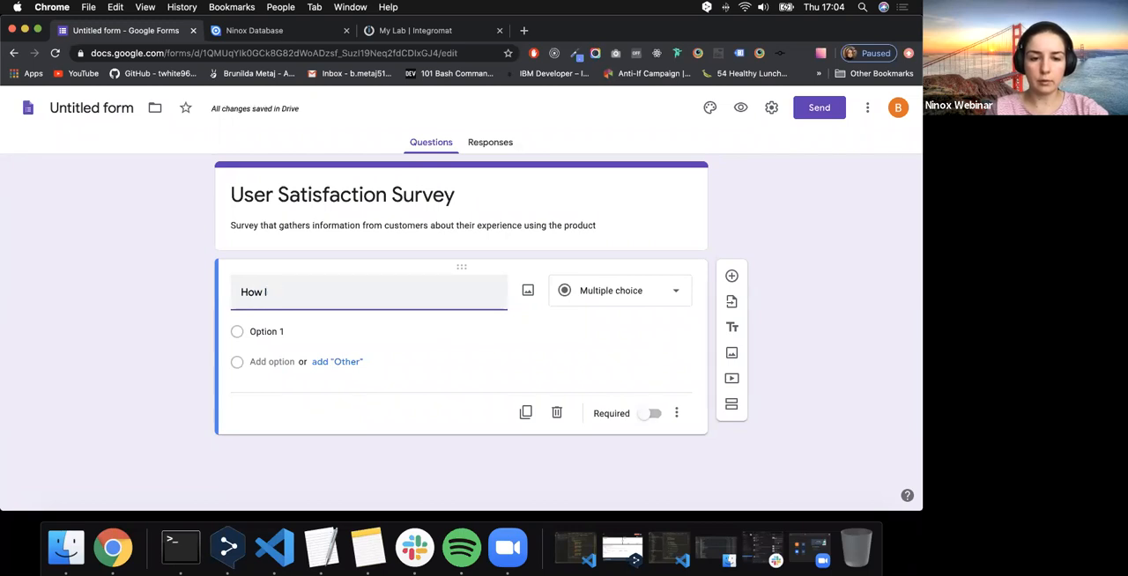
key(BackSpace)
key(BackSpace)
key(BackSpace)
text(When )
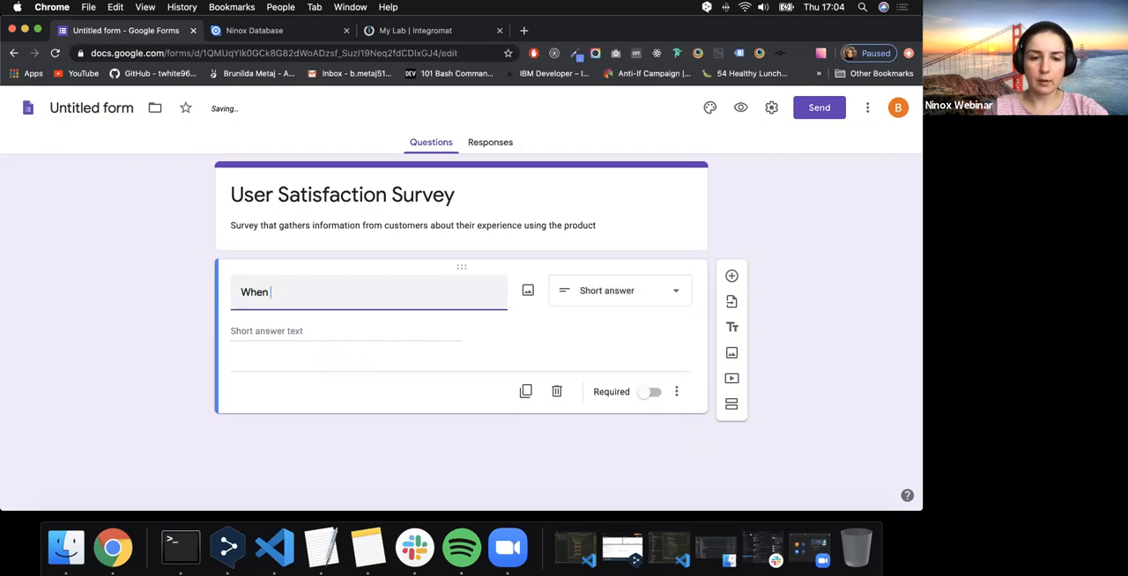
text(did you )
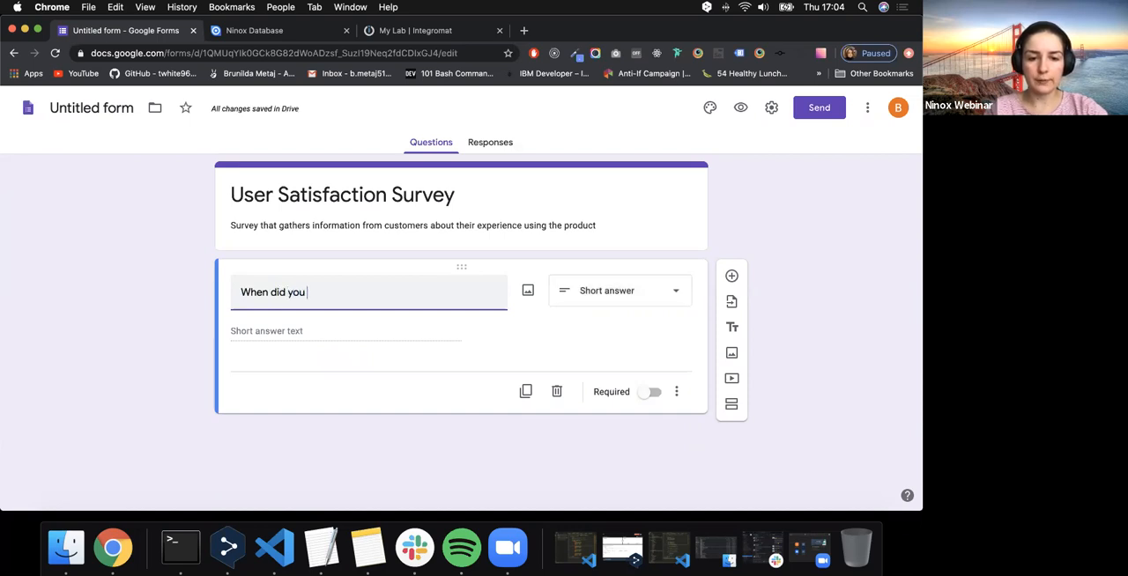
text(start using )
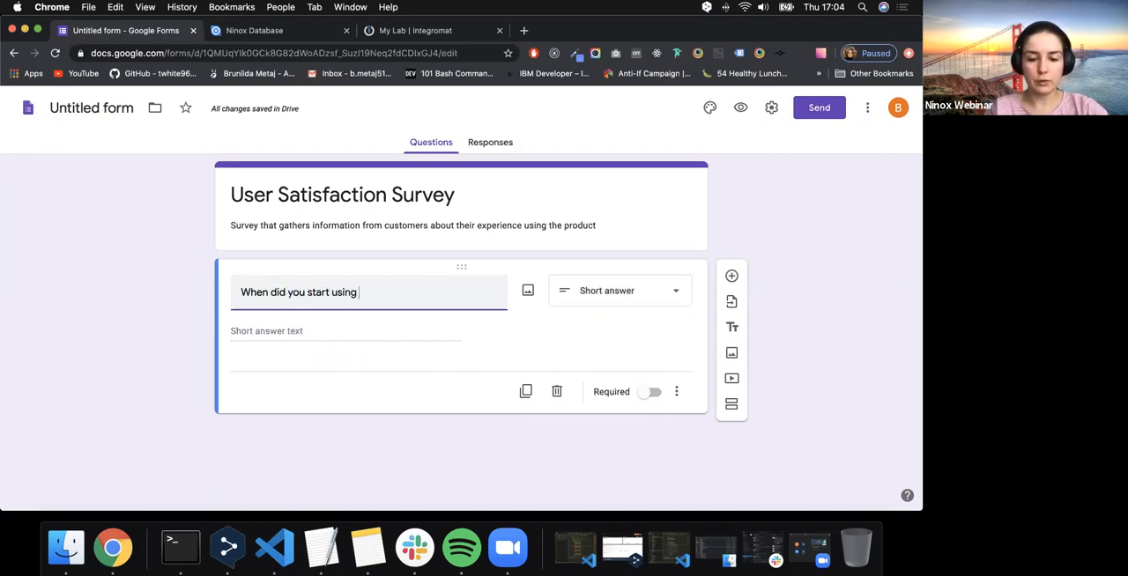
text(the product)
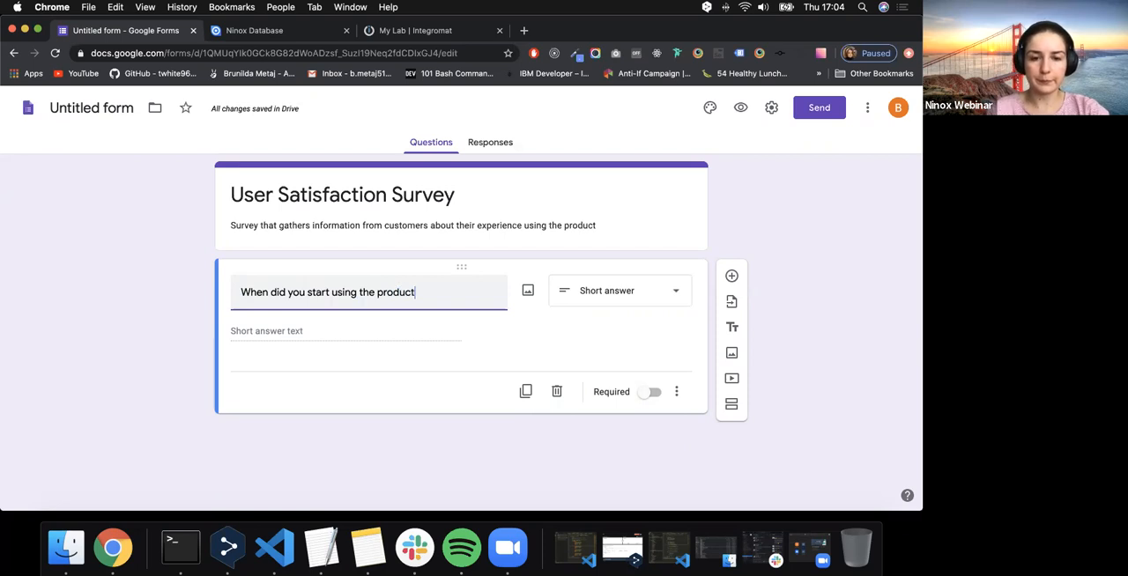
text(?)
- Set the answer type of the question about starting to use the product to Date
click(308, 328)
click(596, 293)
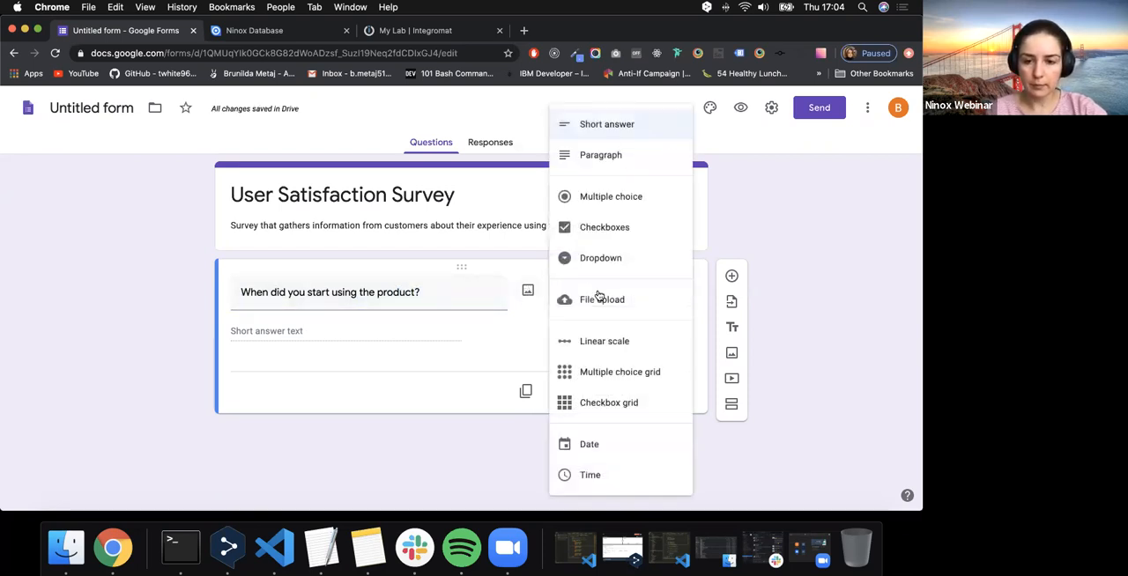
click(606, 440)
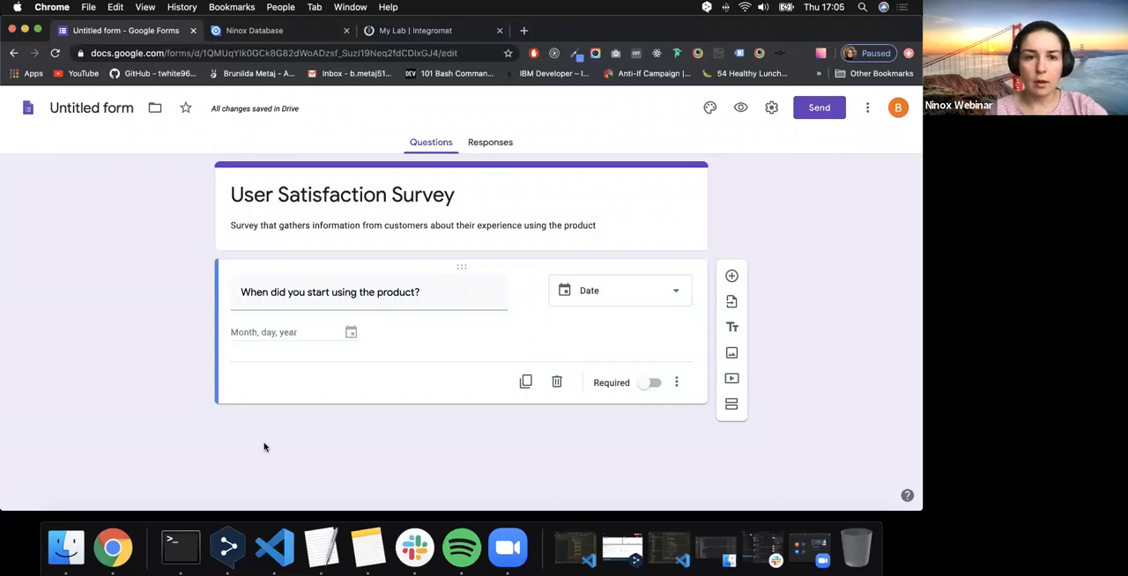
- Add a second question, "How satisfied are you with the product?", with the Linear scale answer type
click(732, 277)
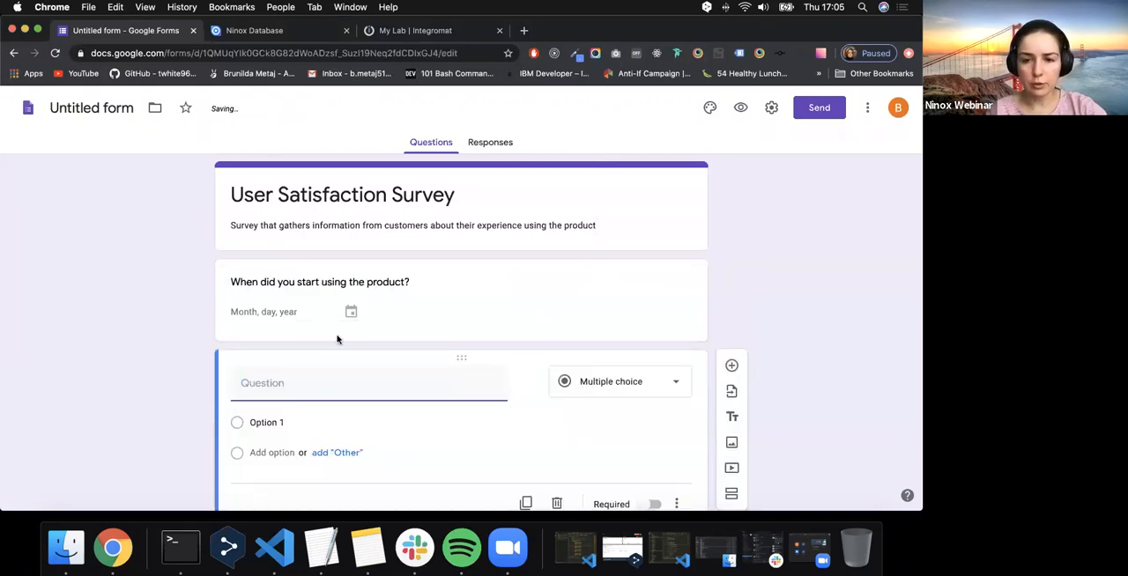
text(Hiow)
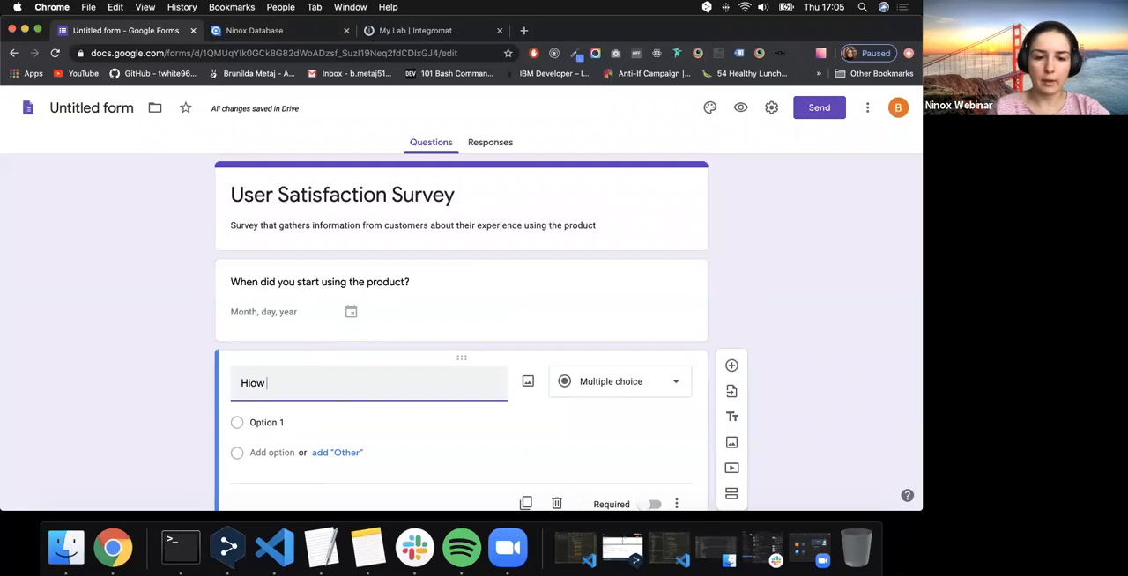
key(BackSpace)
key(BackSpace)
key(BackSpace)
key(BackSpace)
text(ow sa)
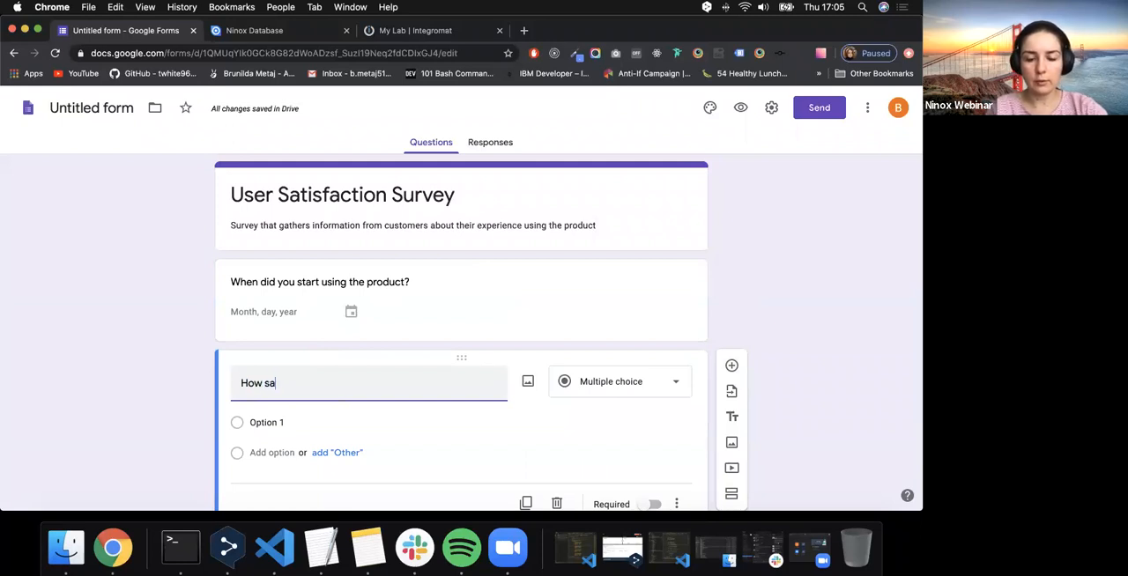
text(tisfied )
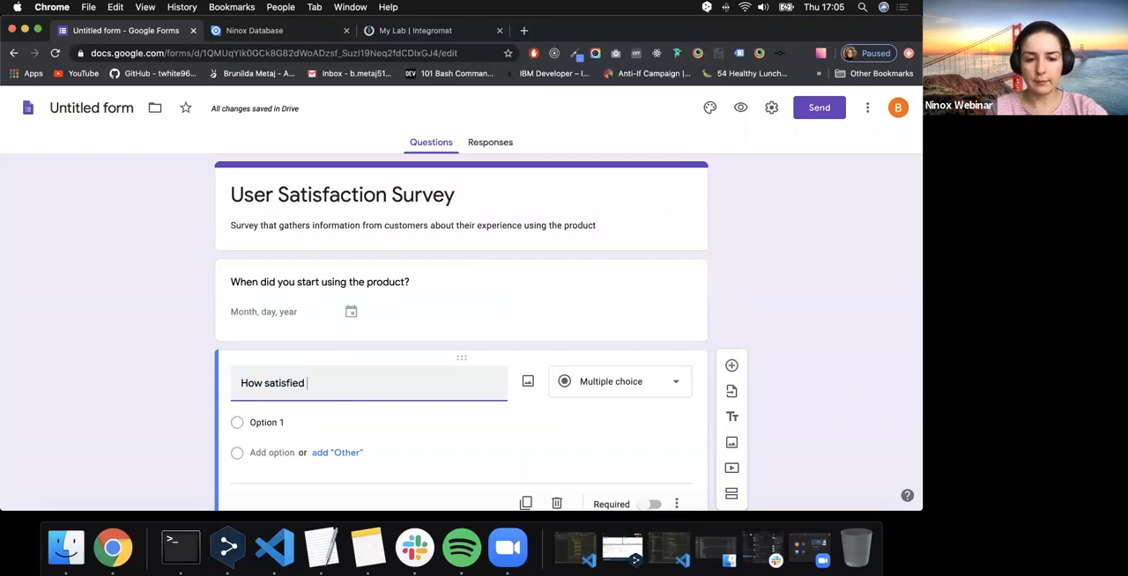
text(are you with th)
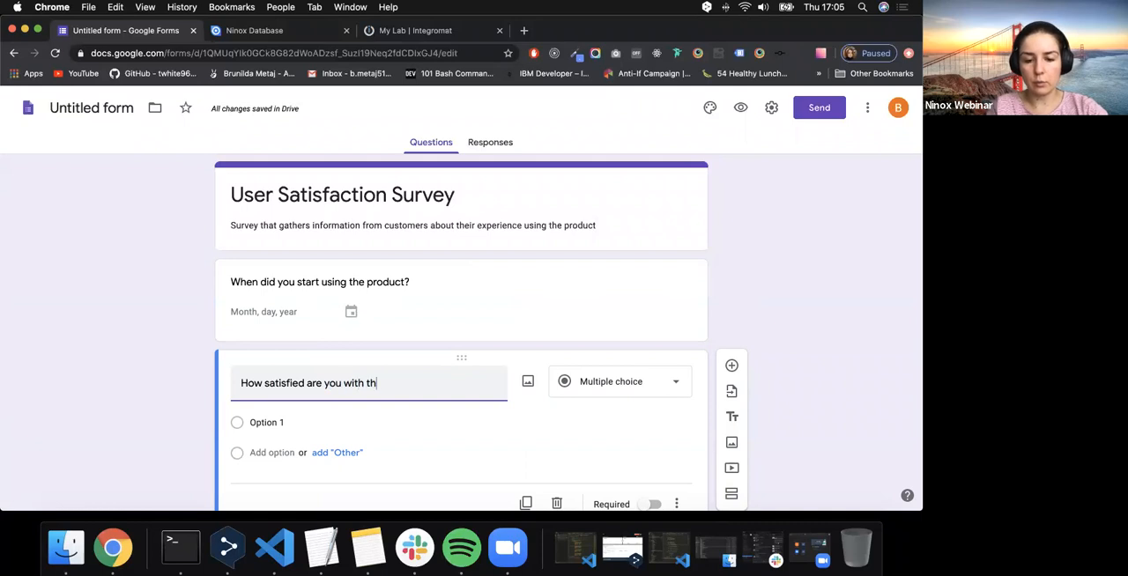
text(e product?)
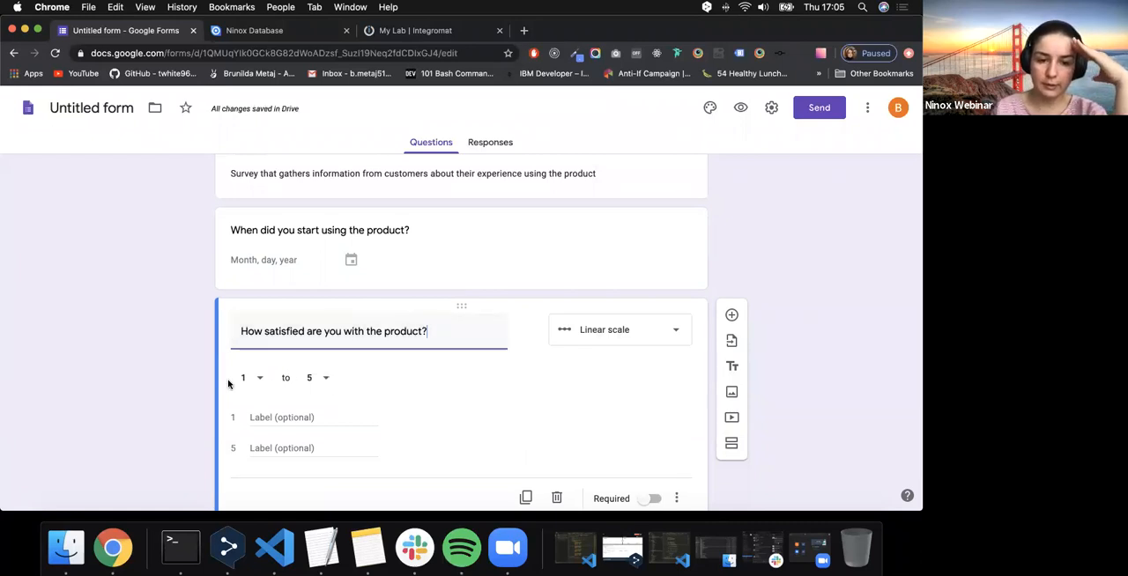
click(599, 330)
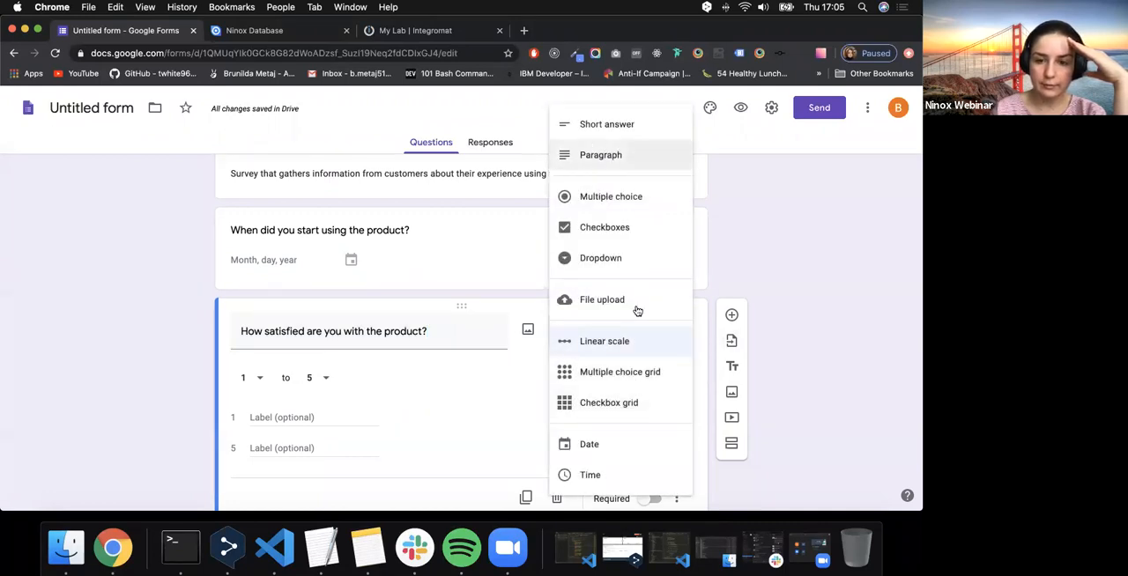
click(801, 243)
- Label the low end (1) of the product satisfaction scale "Extremely Disatisfied"
scroll(394, 337, down, 2)
click(280, 373)
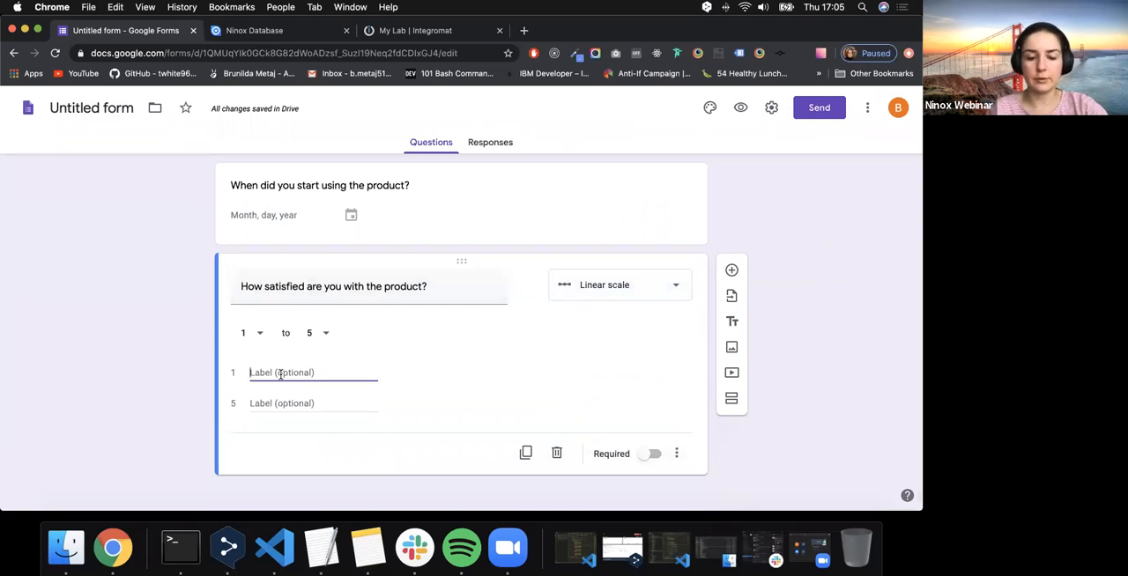
text(Not sat)
key(BackSpace)
key(BackSpace)
key(BackSpace)
key(BackSpace)
key(BackSpace)
key(BackSpace)
key(BackSpace)
text(Ex)
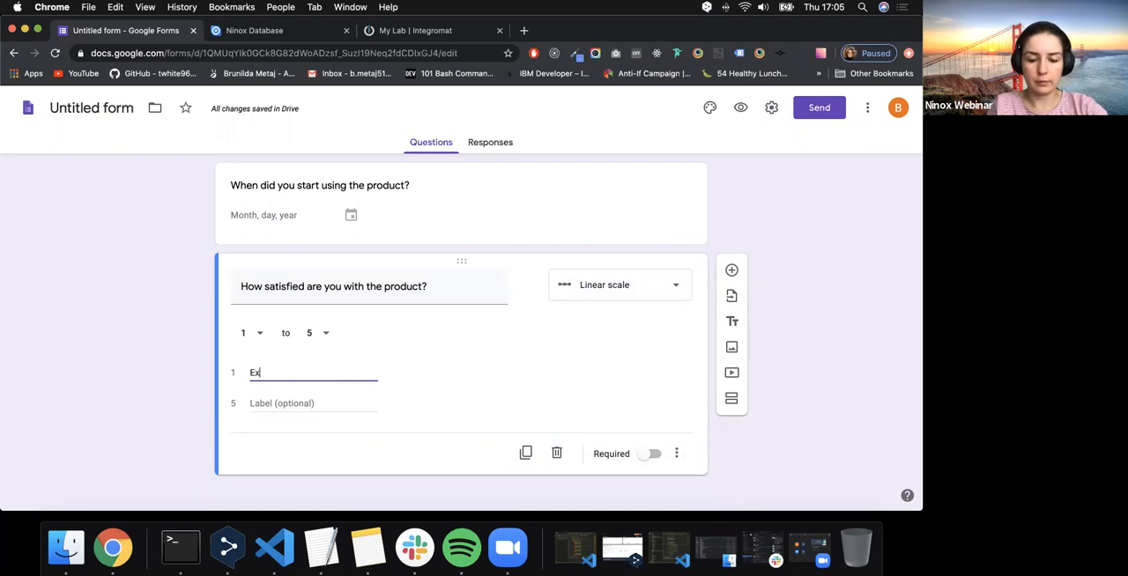
text(tremely )
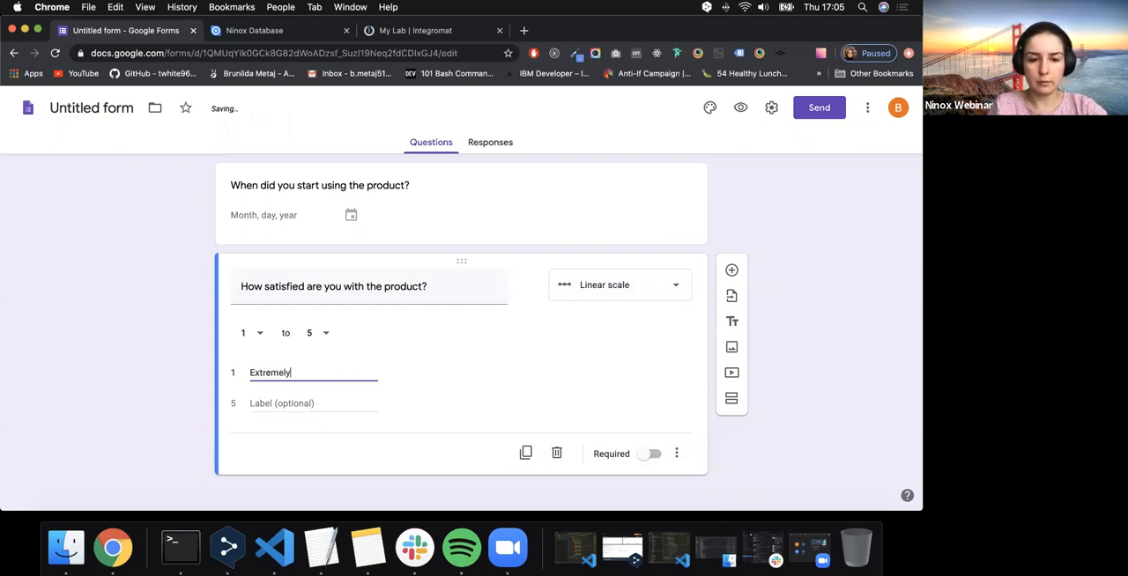
text(Disatisfied)
- Label the high end (5) of the product satisfaction scale "Extremely Satisfied"
click(264, 405)
text(VEr)
key(BackSpace)
key(BackSpace)
key(BackSpace)
text(Extremely Satisfied)
click(612, 399)
- Add a third question below the satisfaction scale, titled "What is your industry?"
scroll(752, 402, down, 1)
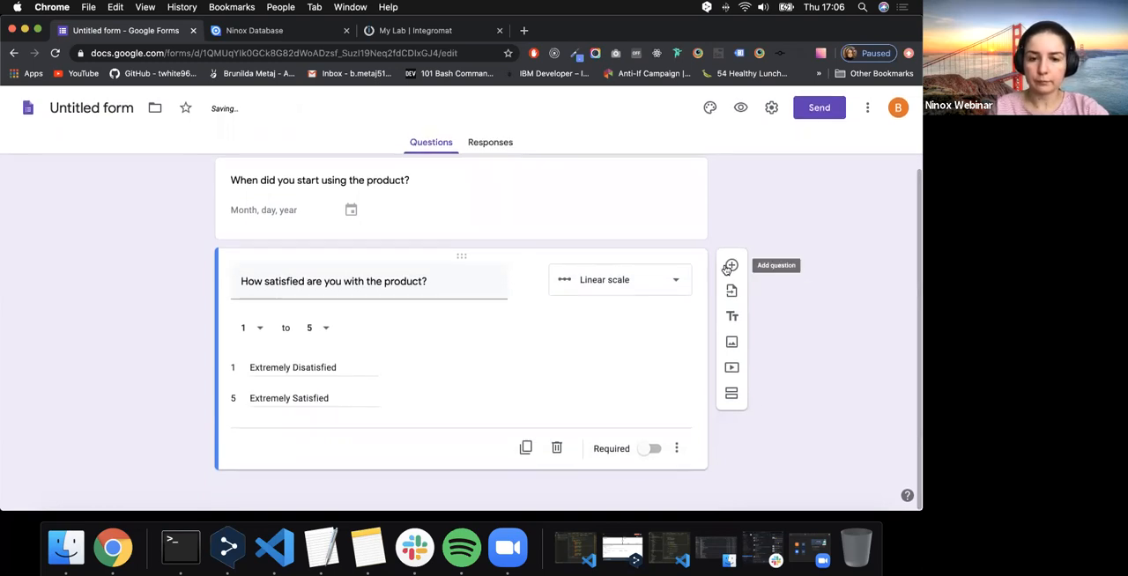
click(730, 266)
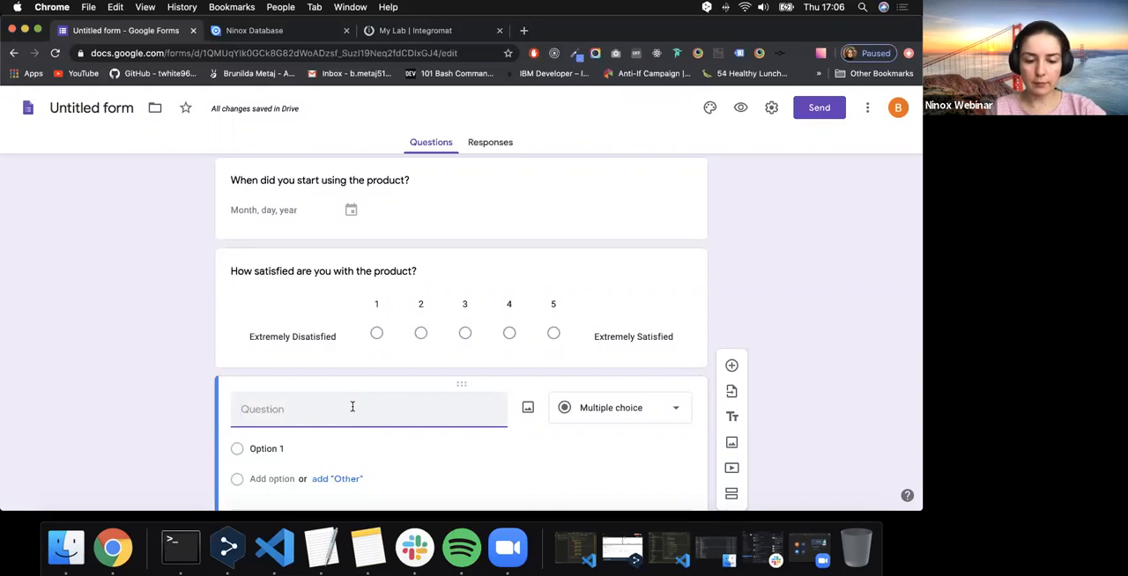
text(What is your industry?)
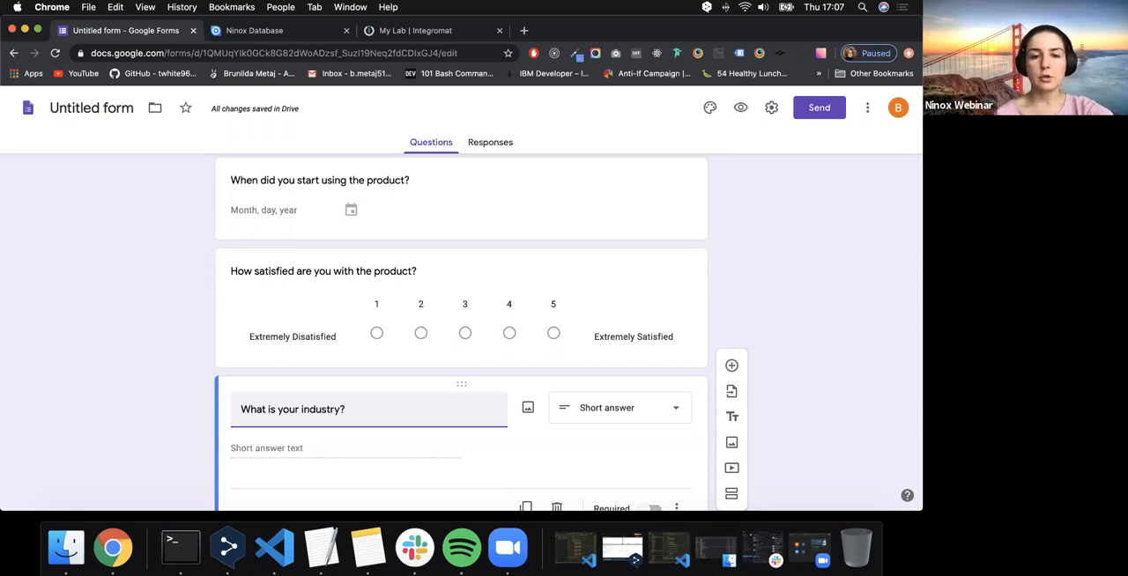
- Set the industry question's answer type to Dropdown and enter "Medicine" as its first option
scroll(242, 490, down, 1)
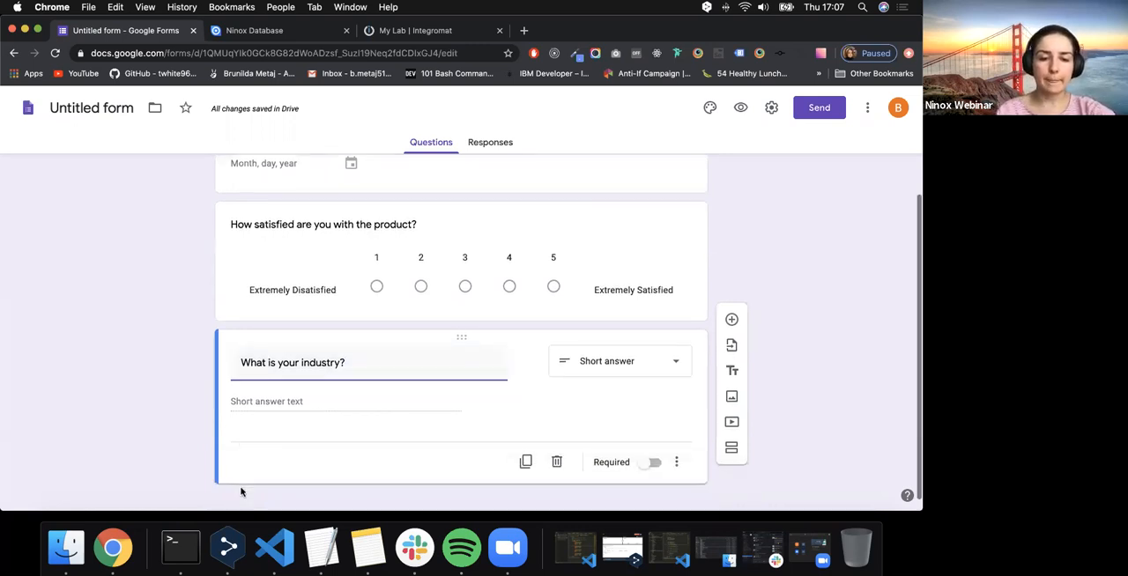
click(617, 348)
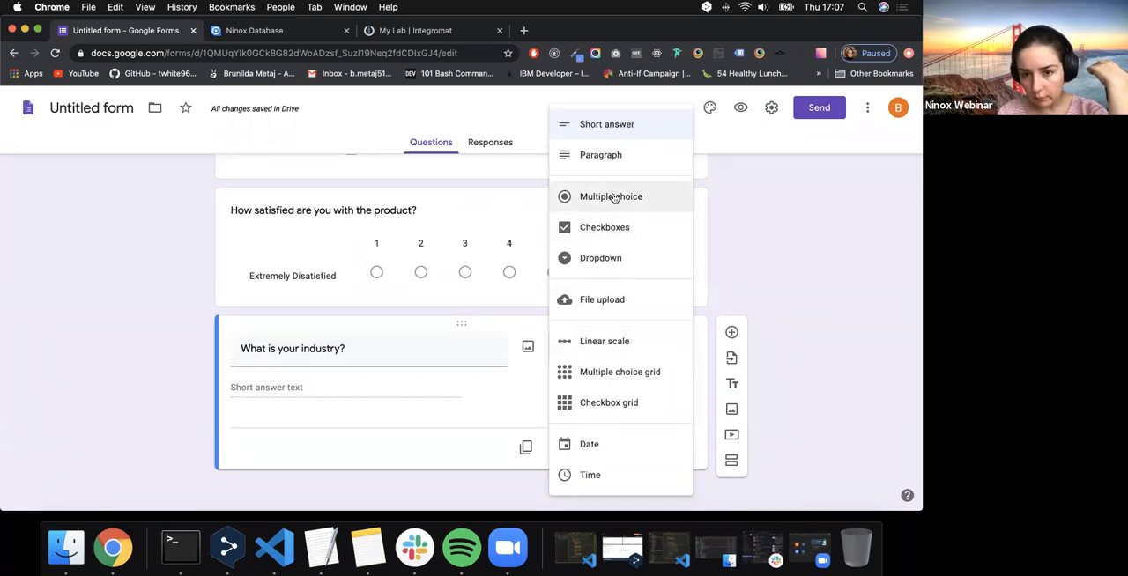
click(614, 257)
click(269, 381)
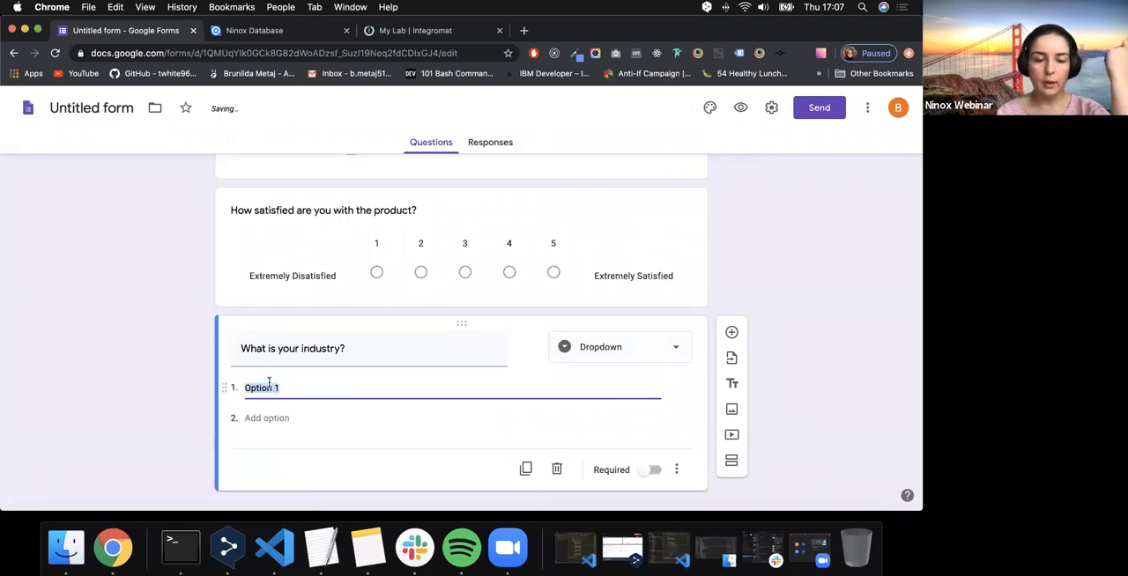
text(Medicine)
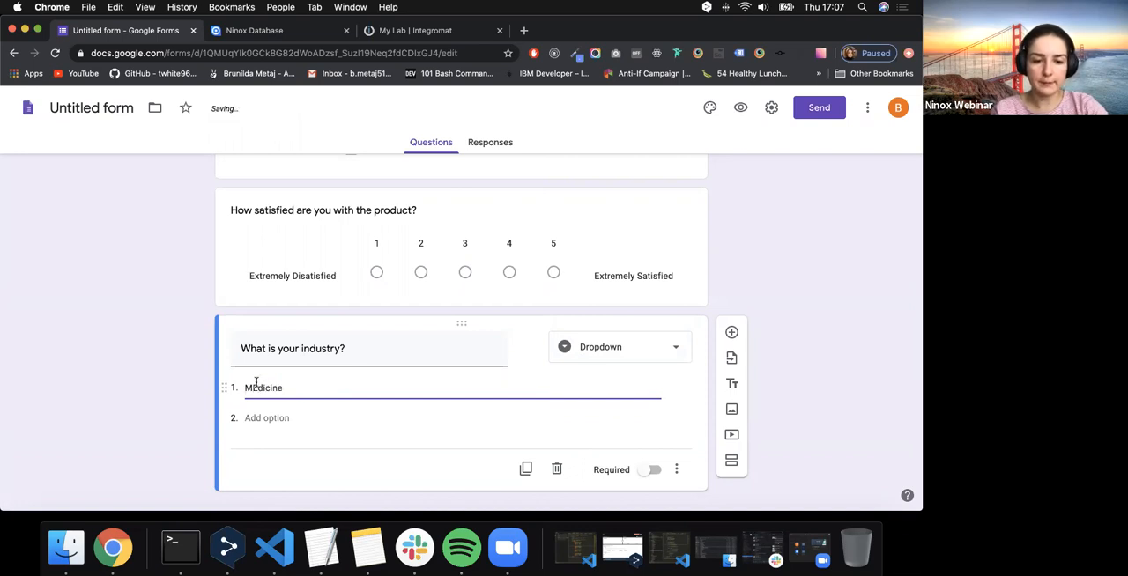
- Add "Manifacturing" as the second option of the industry question
click(267, 418)
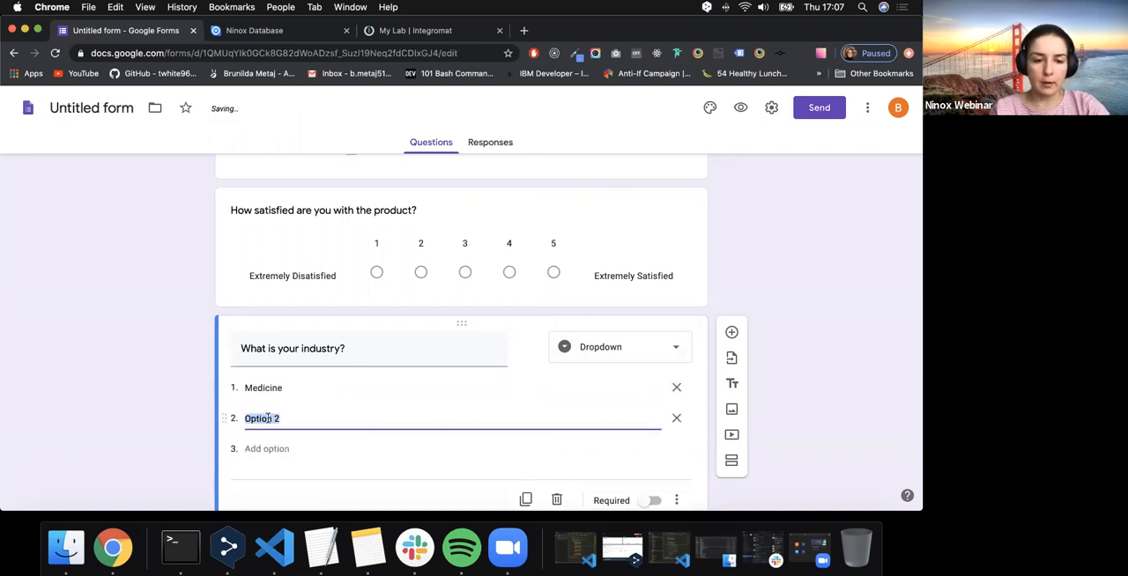
text(MAn)
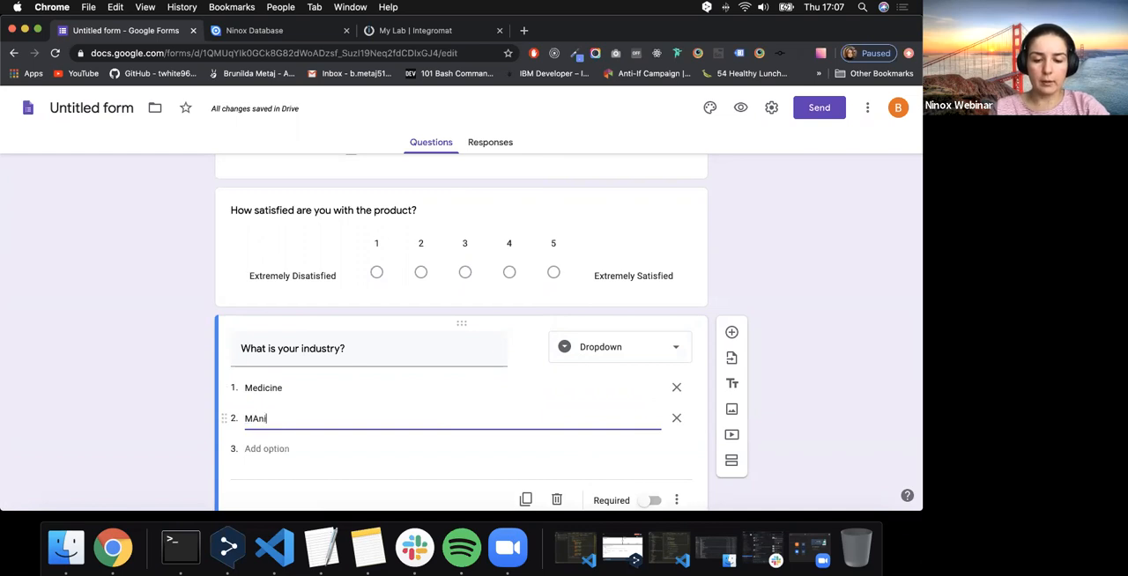
key(BackSpace)
key(BackSpace)
text(an)
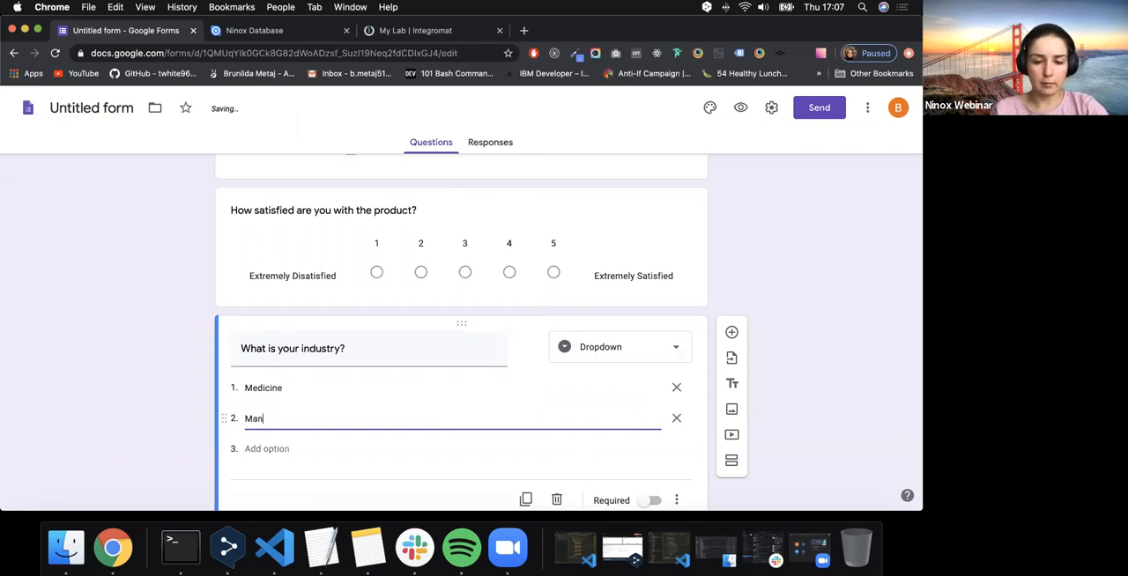
text(ifacturing)
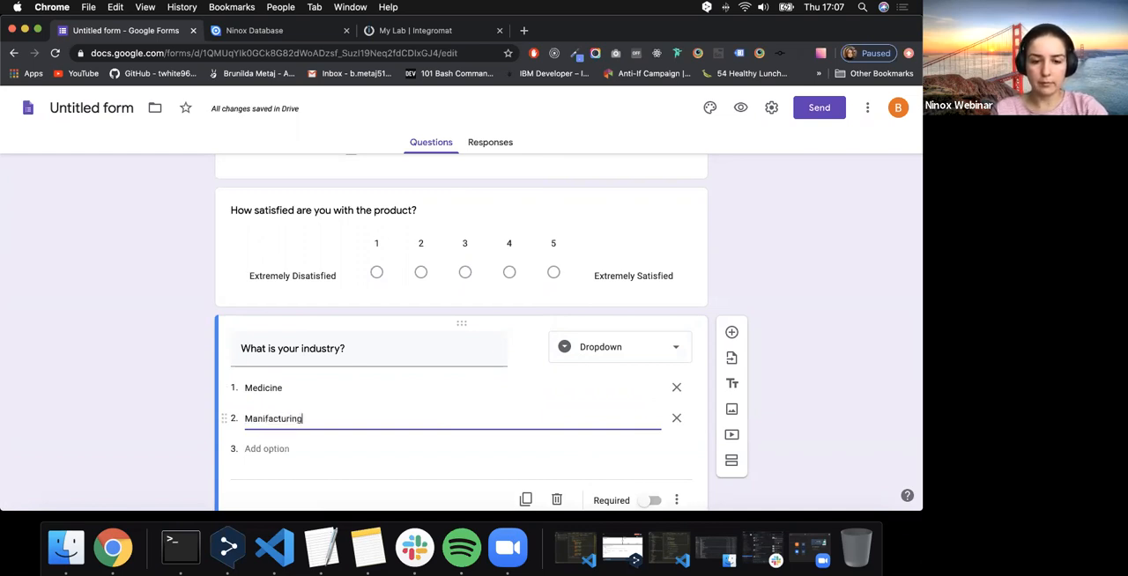
- Add "Marketing", "Sales" and "Engineering" as options three to five of the industry question
click(255, 449)
text(M)
key(BackSpace)
text(Marketing)
key(Return)
text(Sales)
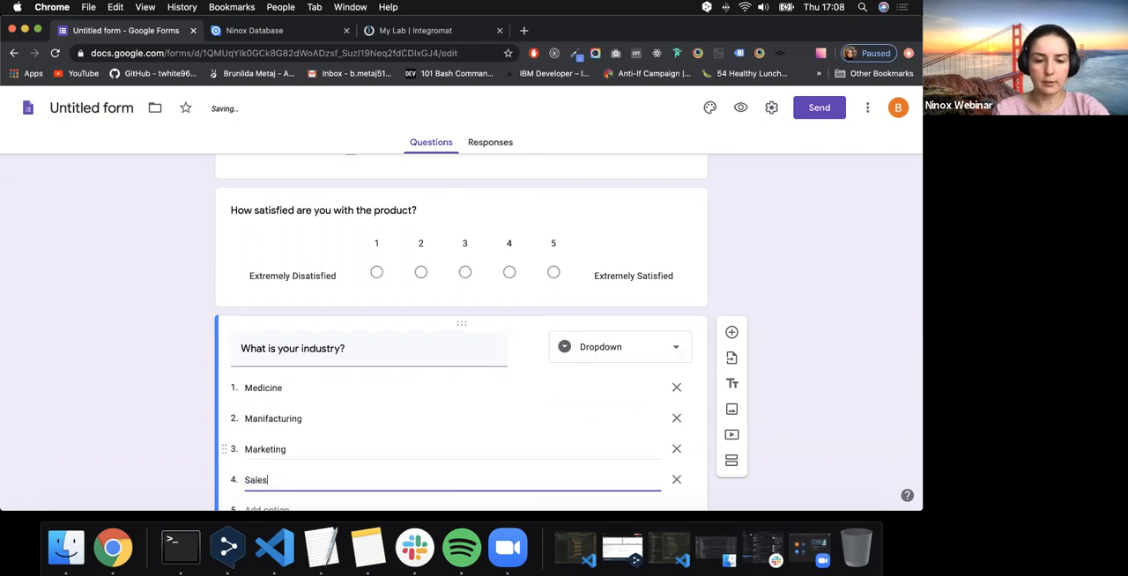
key(Return)
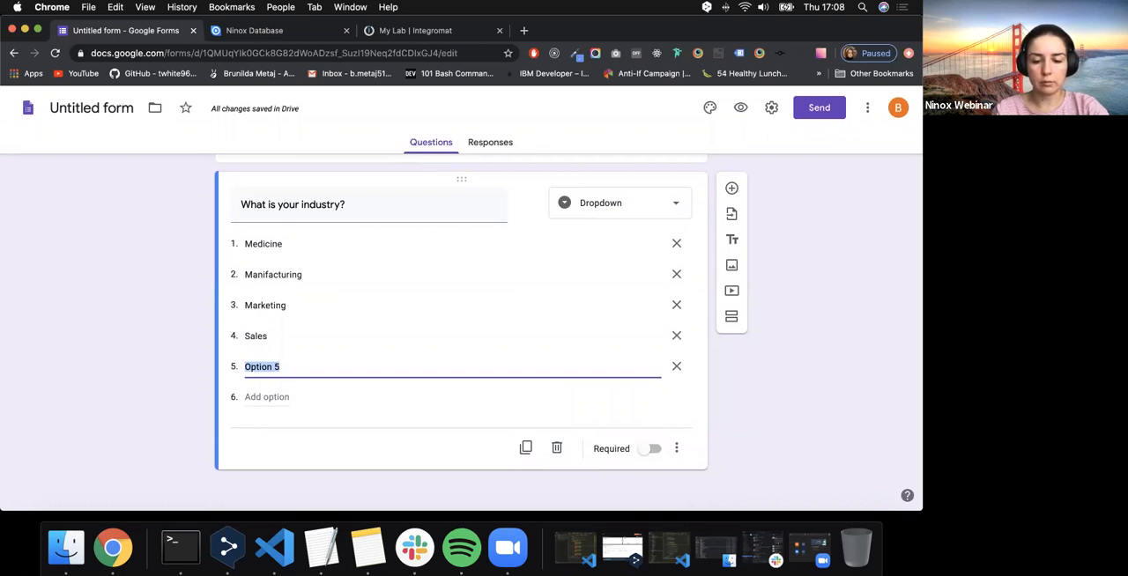
text(Engineering)
click(149, 344)
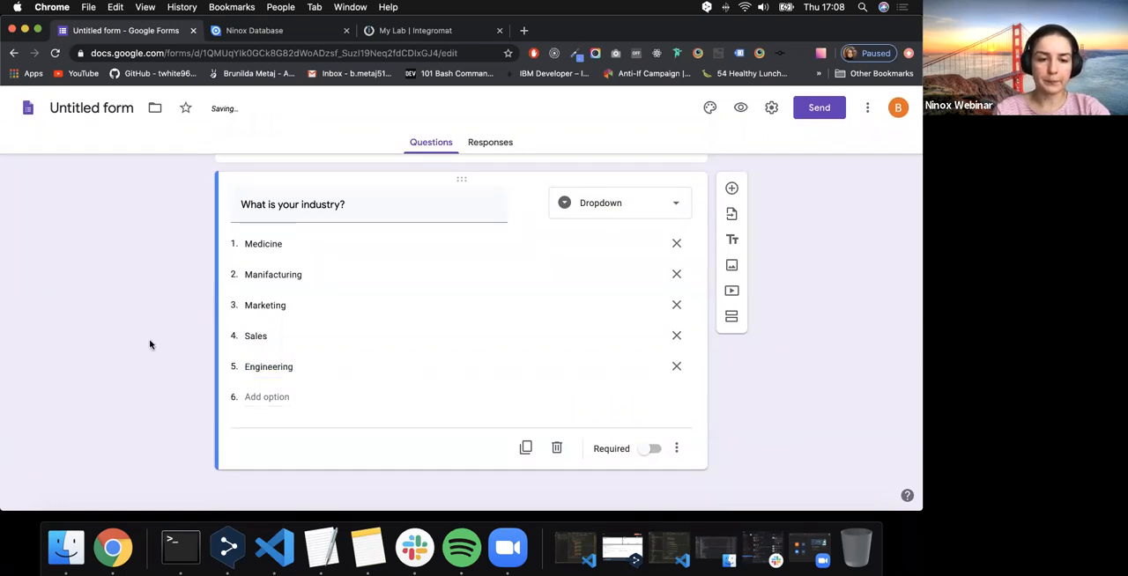
scroll(150, 344, up, 5)
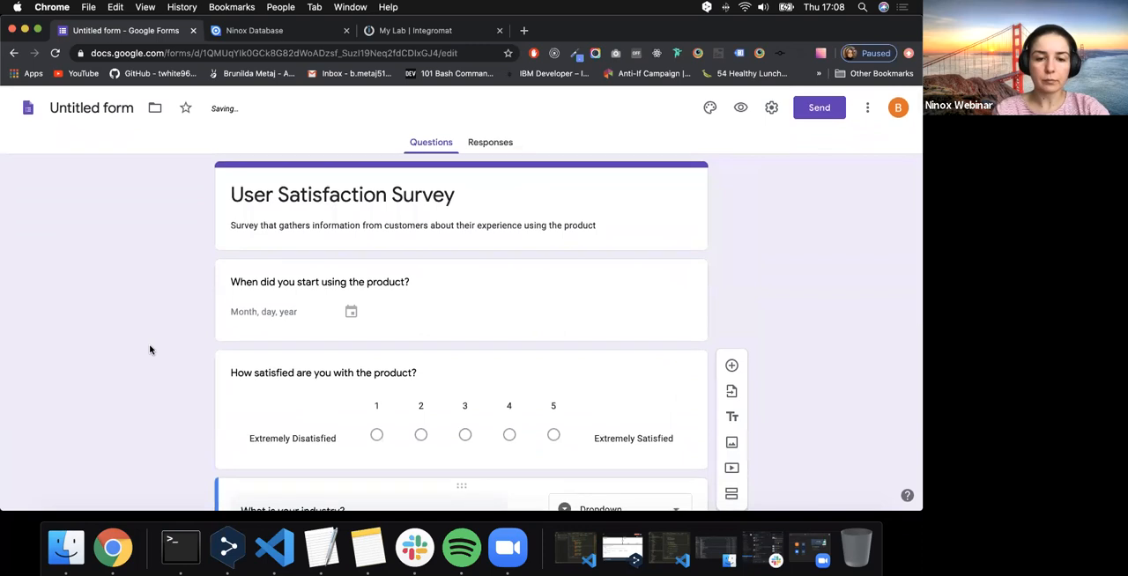
click(409, 282)
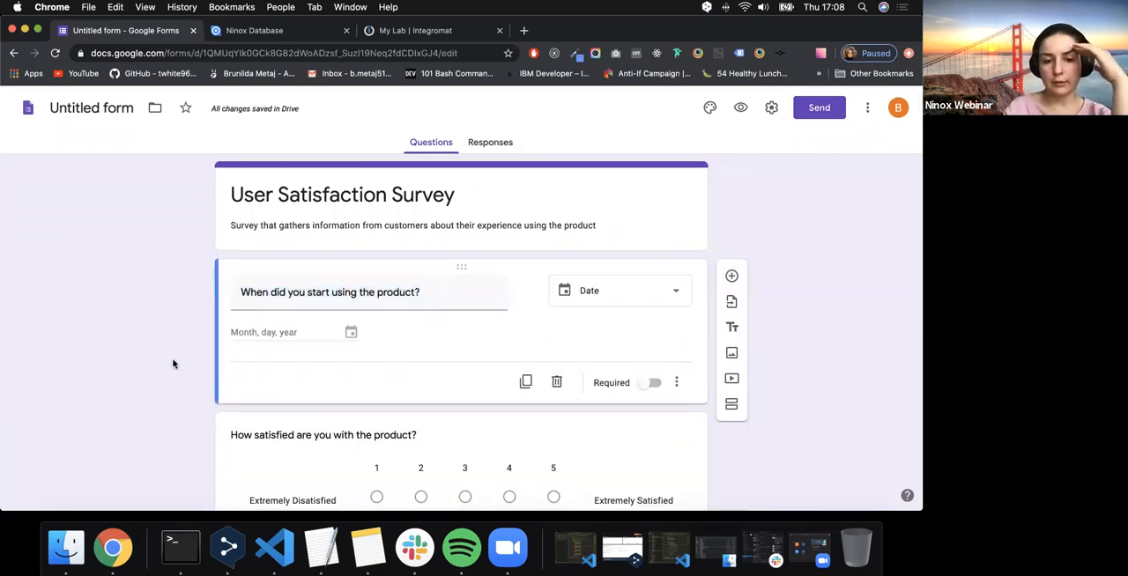
scroll(172, 364, down, 3)
scroll(355, 360, down, 3)
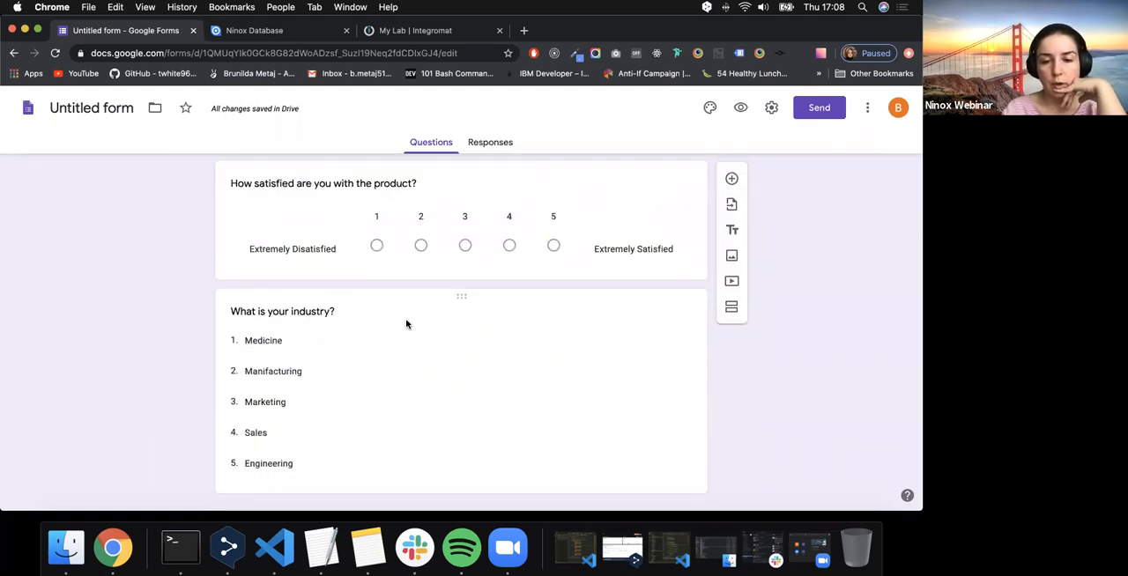
click(733, 181)
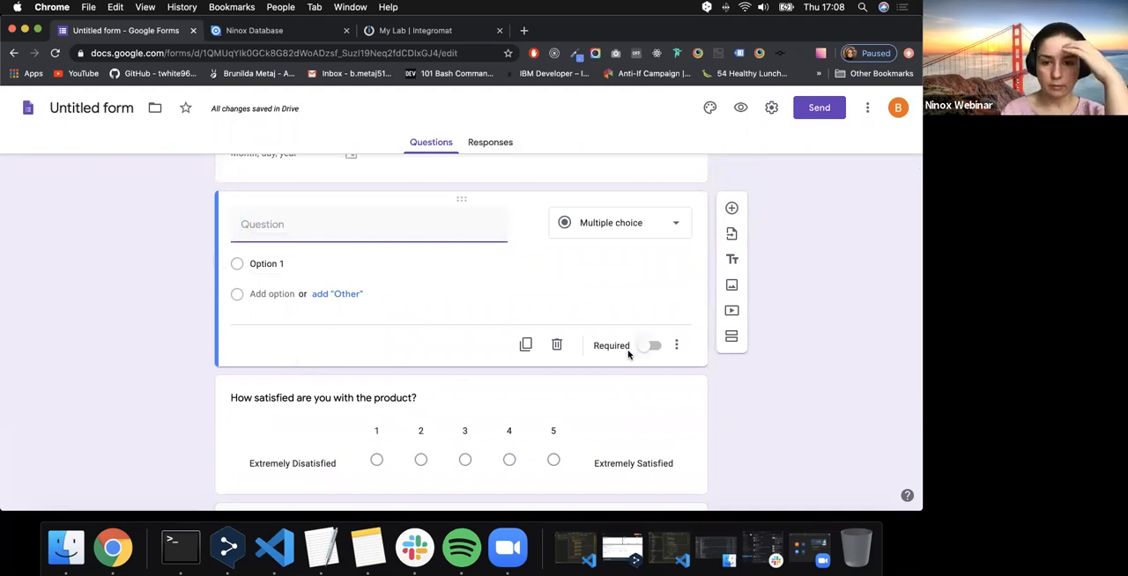
click(555, 347)
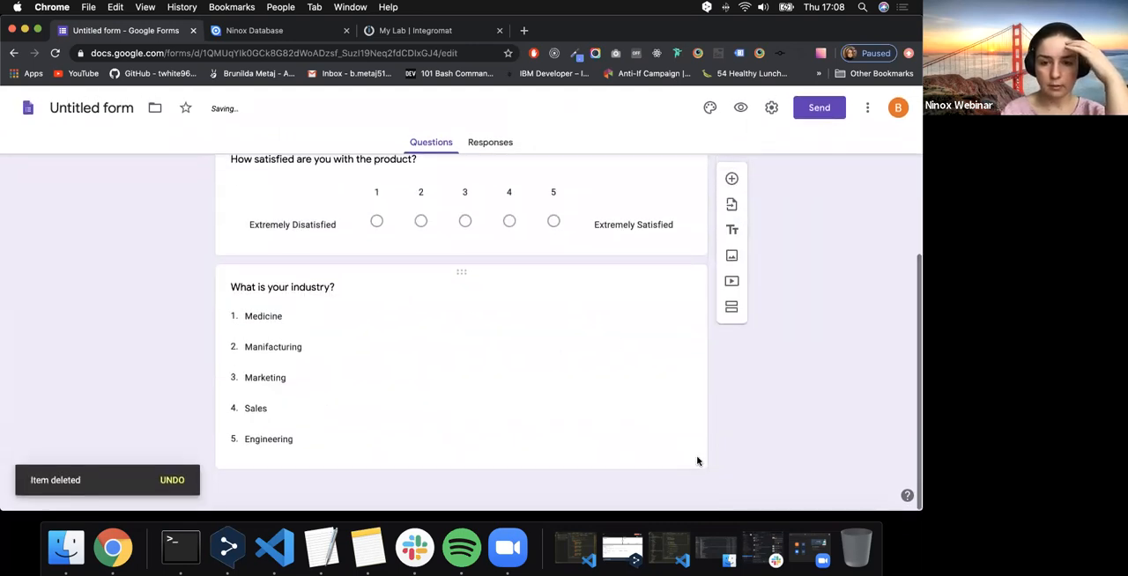
- Add a new question directly after the industry question, with the Multiple choice answer type
click(479, 364)
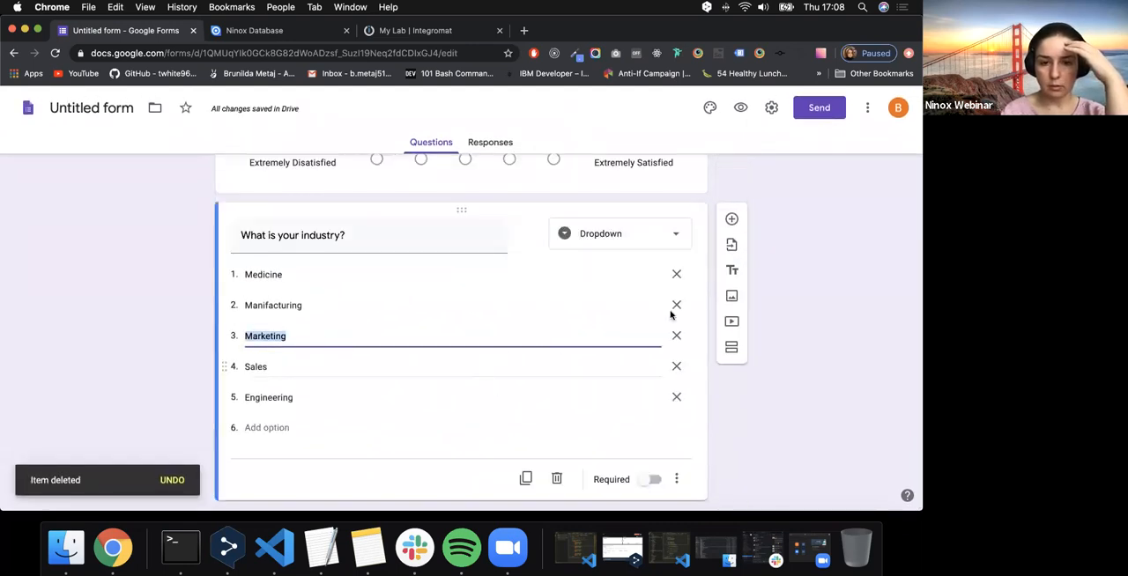
click(737, 219)
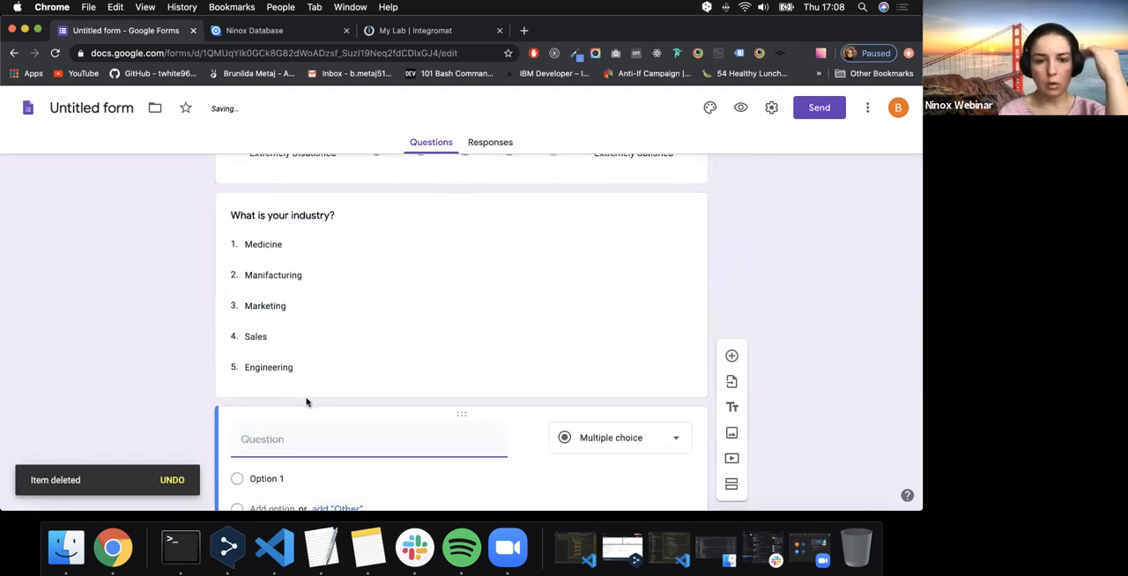
click(640, 327)
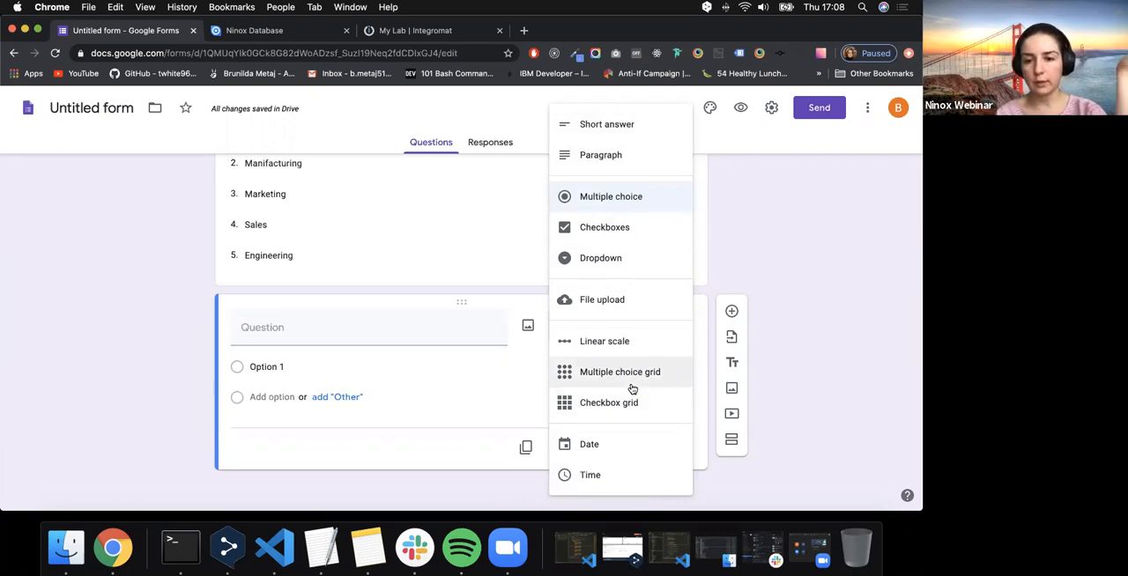
click(629, 201)
- Title the new multiple choice question "Which platform do you use?"
click(297, 335)
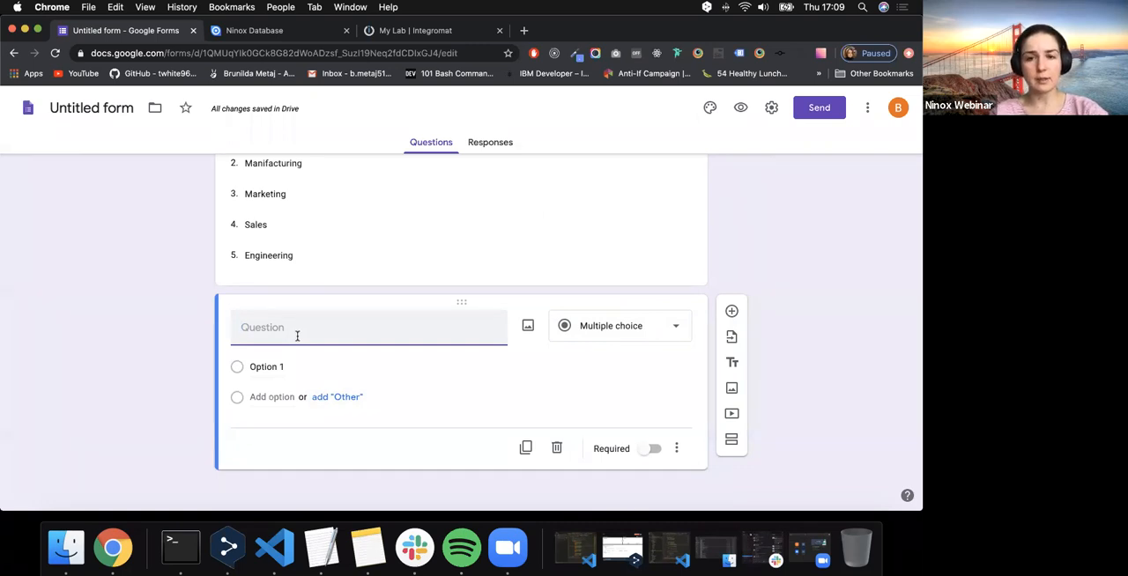
text(Which )
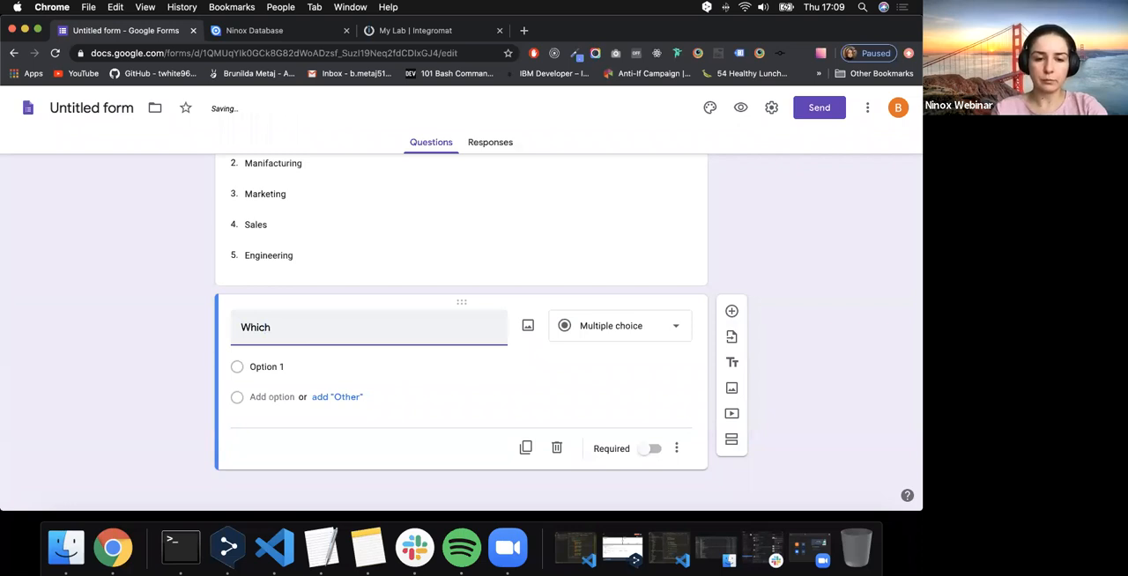
text(platform)
key(BackSpace)
key(BackSpace)
key(BackSpace)
text(orm do you use?)
- Enter "Web", "Iphone" and "Android" as the answer options of the platform question
click(253, 367)
click(291, 367)
triple_click(290, 368)
text(Web)
click(260, 396)
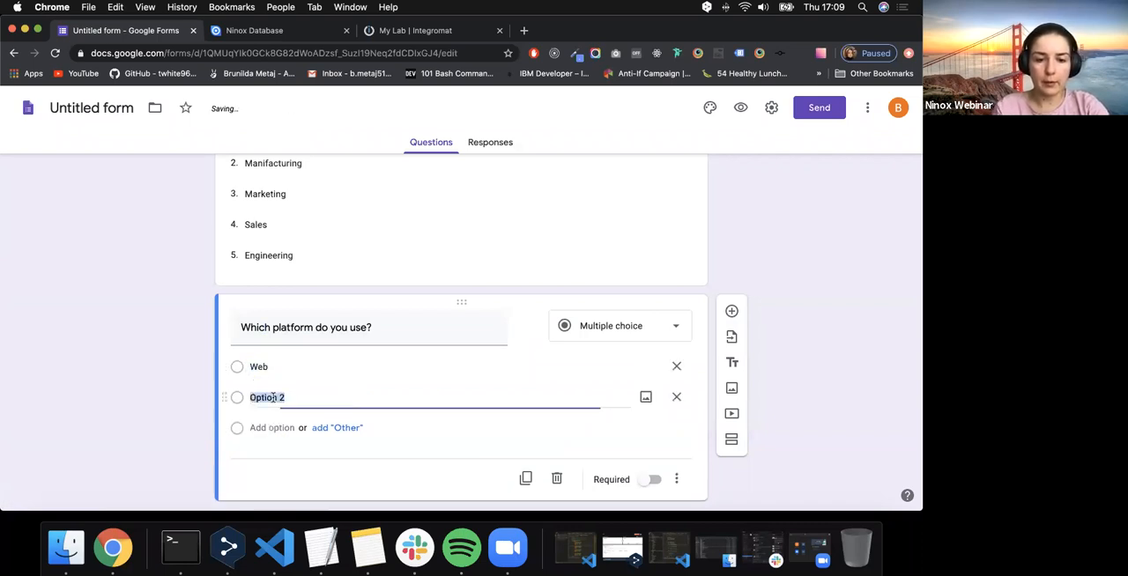
text(Mob)
key(BackSpace)
key(BackSpace)
key(BackSpace)
text(Iphone)
key(Return)
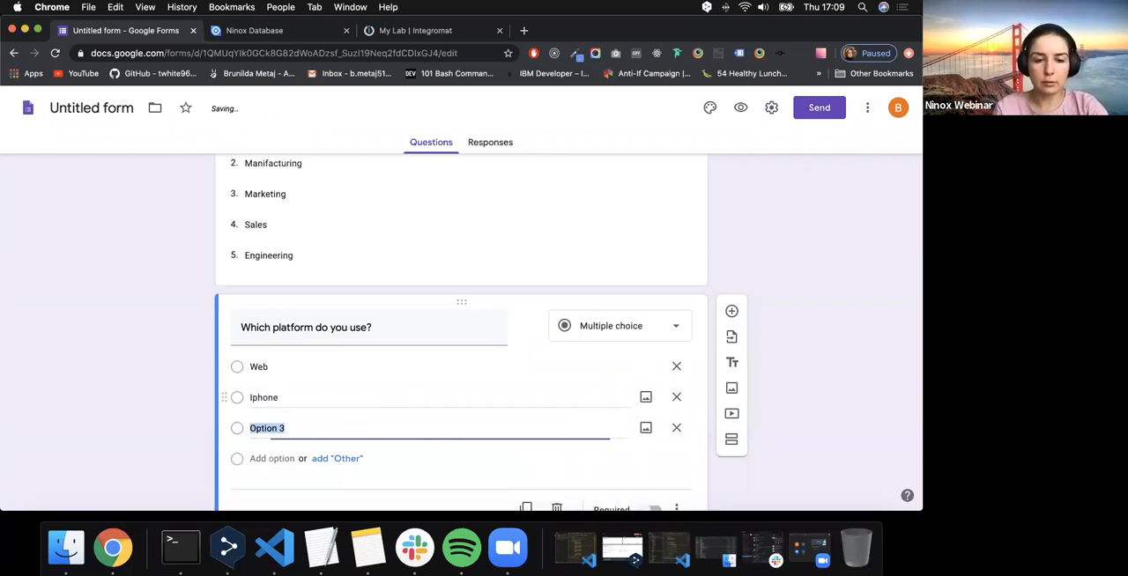
text(Android)
- Reword the platform question's two phone options as "Iphone App" and "Android App"
double_click(271, 397)
key(BackSpace)
text(Iphone APp)
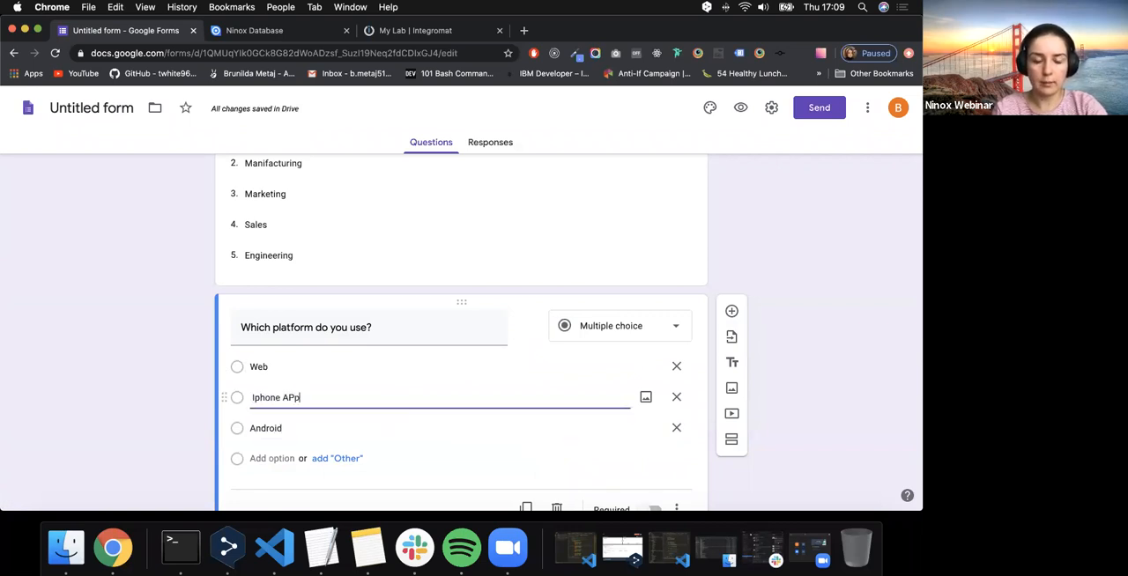
key(BackSpace)
key(BackSpace)
text(pp)
click(309, 430)
click(316, 429)
text(App)
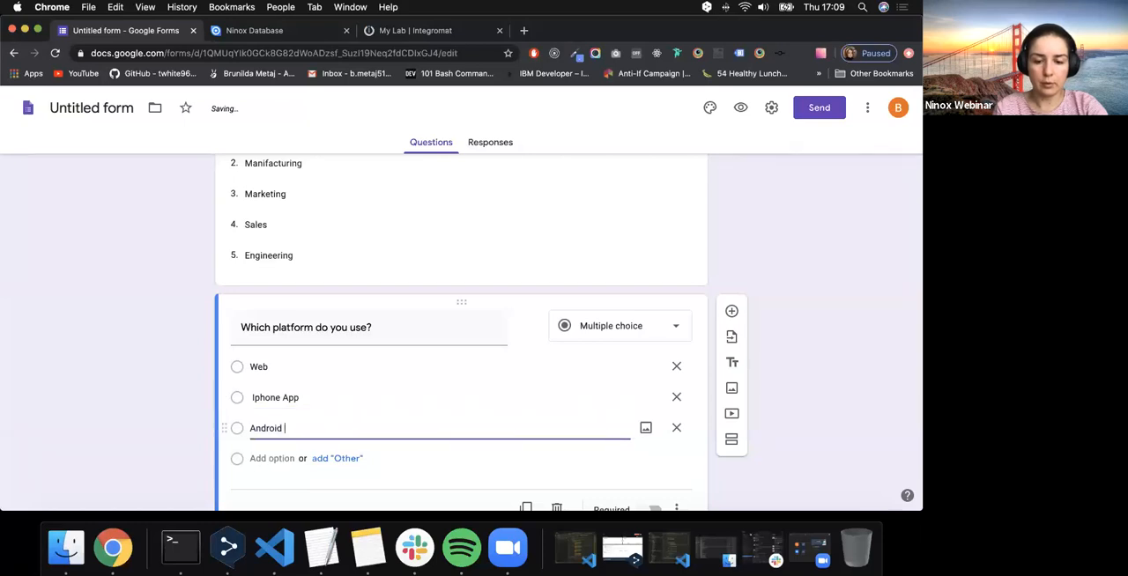
key(BackSpace)
click(183, 356)
- Add another question after the platform question and set its answer type to Short answer
scroll(625, 468, down, 2)
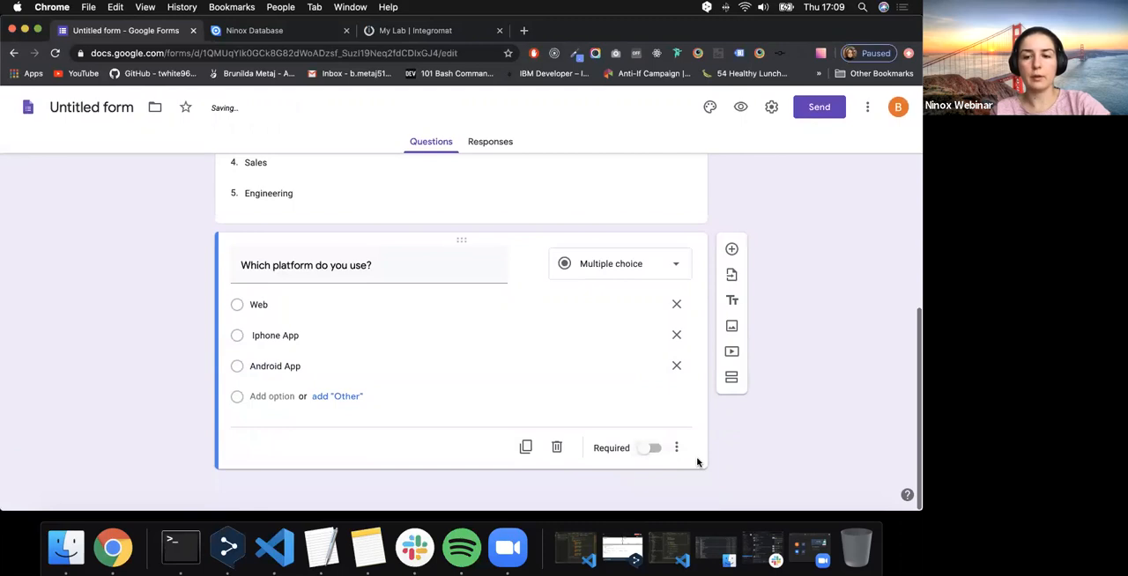
click(733, 253)
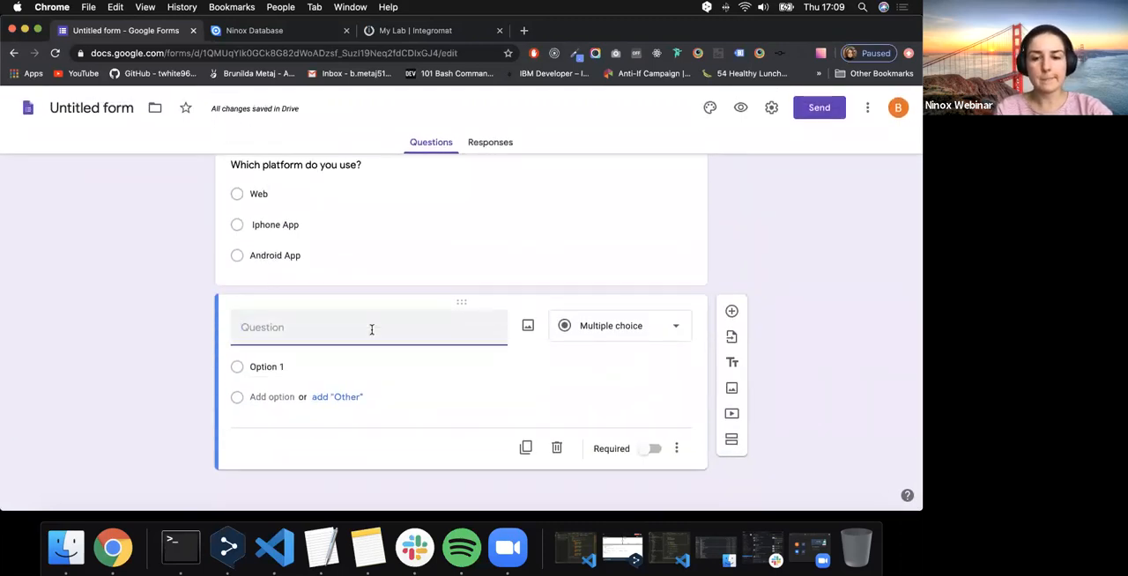
click(572, 333)
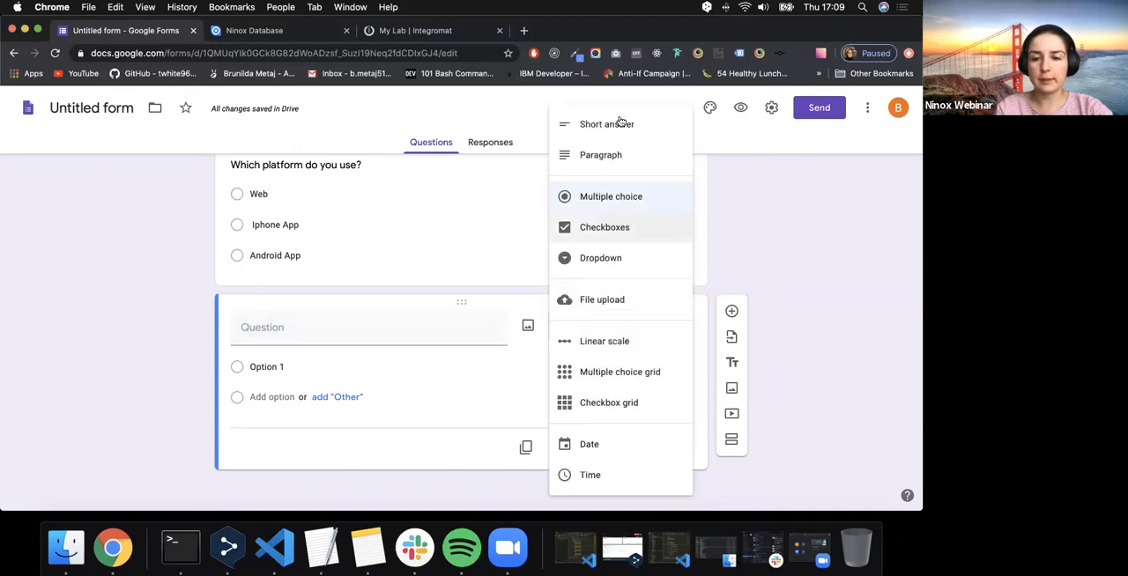
click(624, 126)
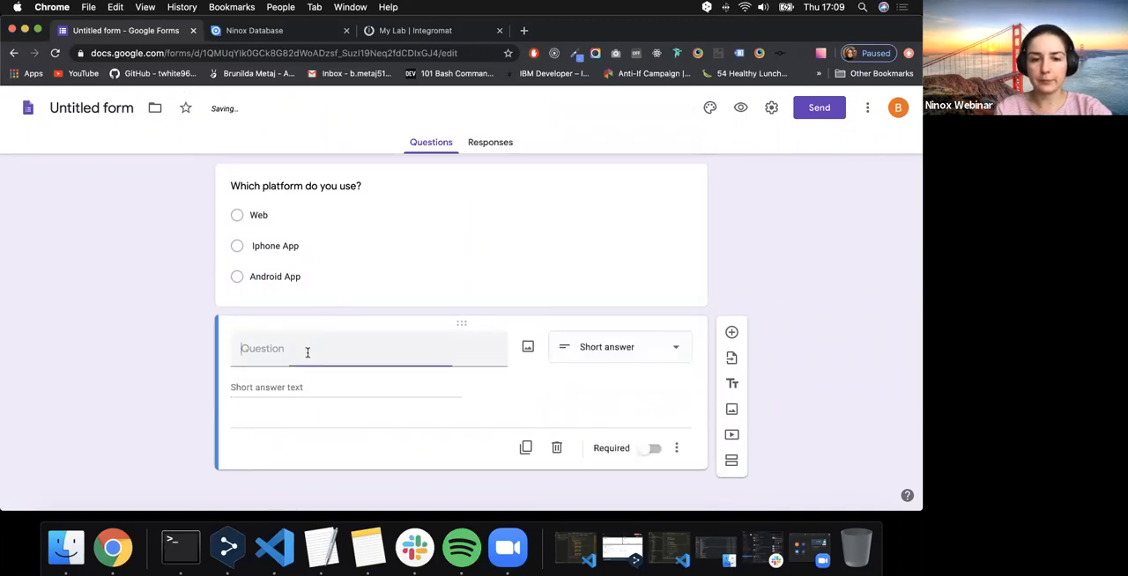
- Set the answer type of the new question after the platform question to Paragraph
click(601, 349)
click(586, 342)
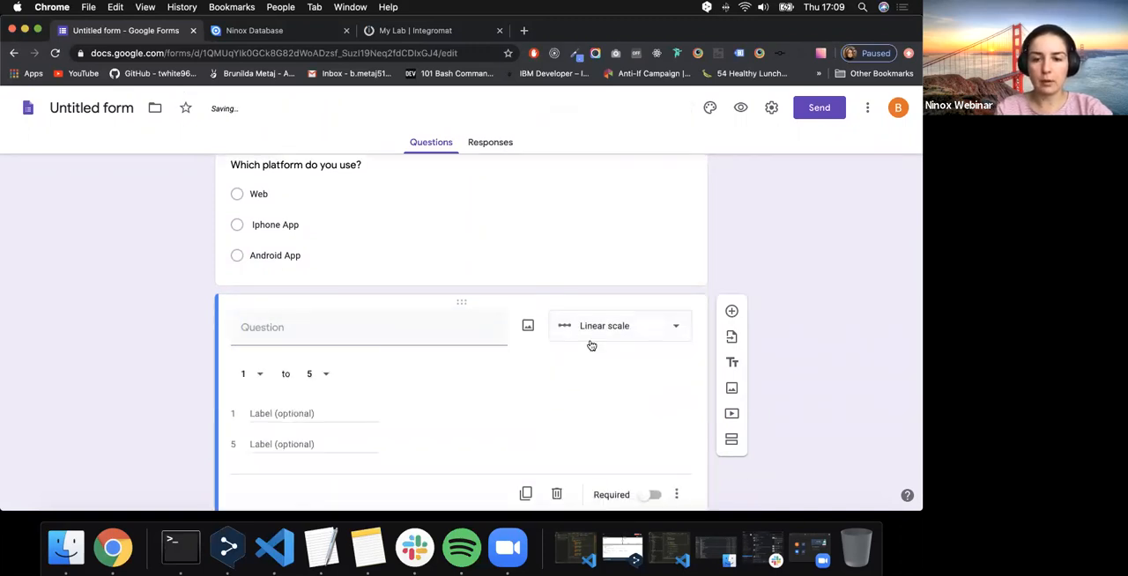
click(599, 326)
click(621, 139)
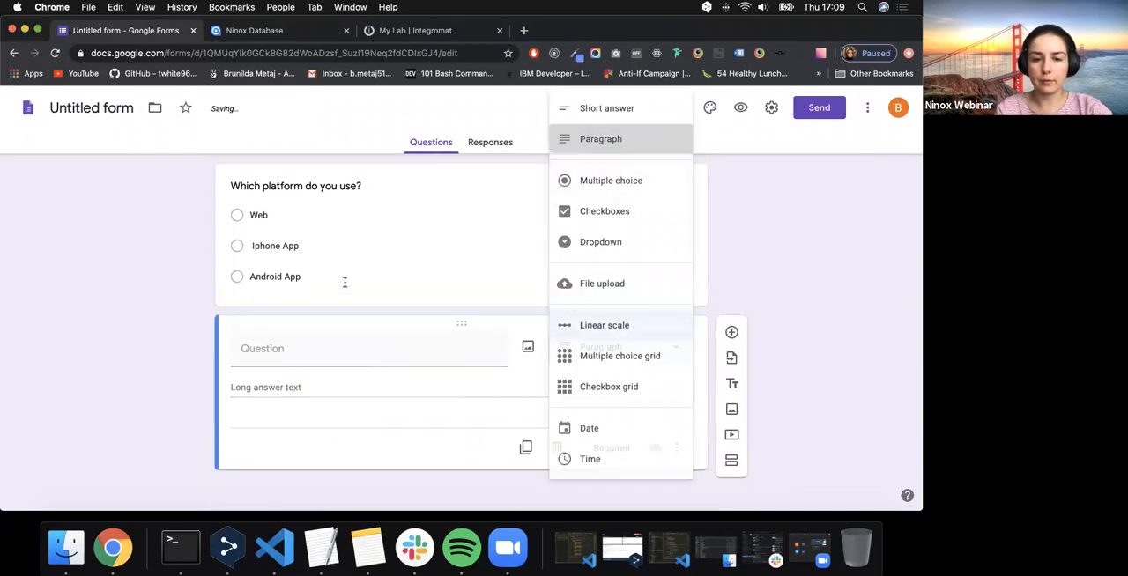
- Title the paragraph question "Describe in a short paragraph your experience using the product"
click(302, 364)
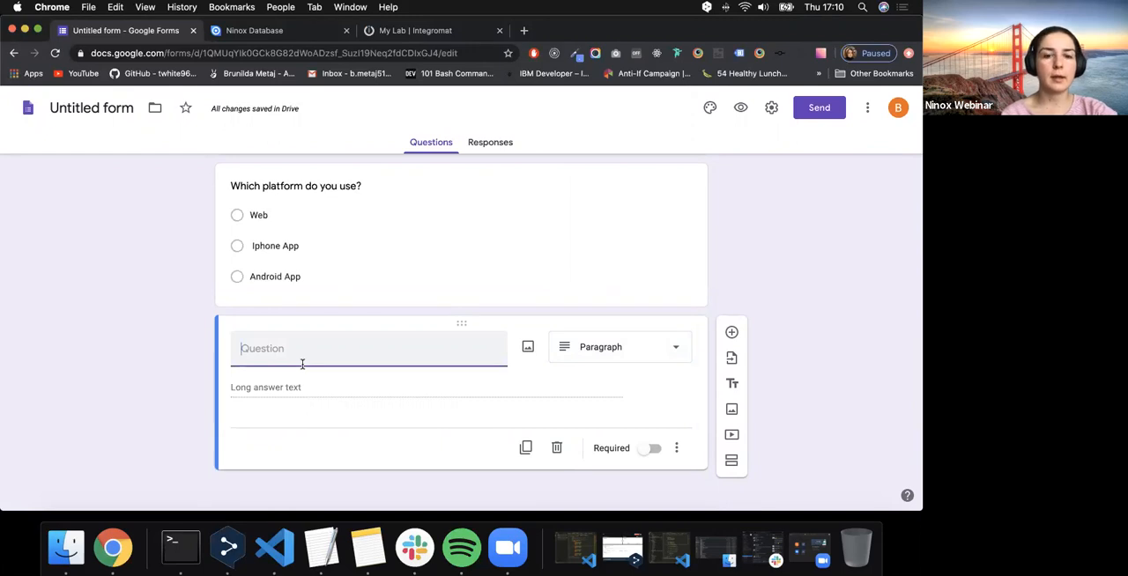
text(Describve)
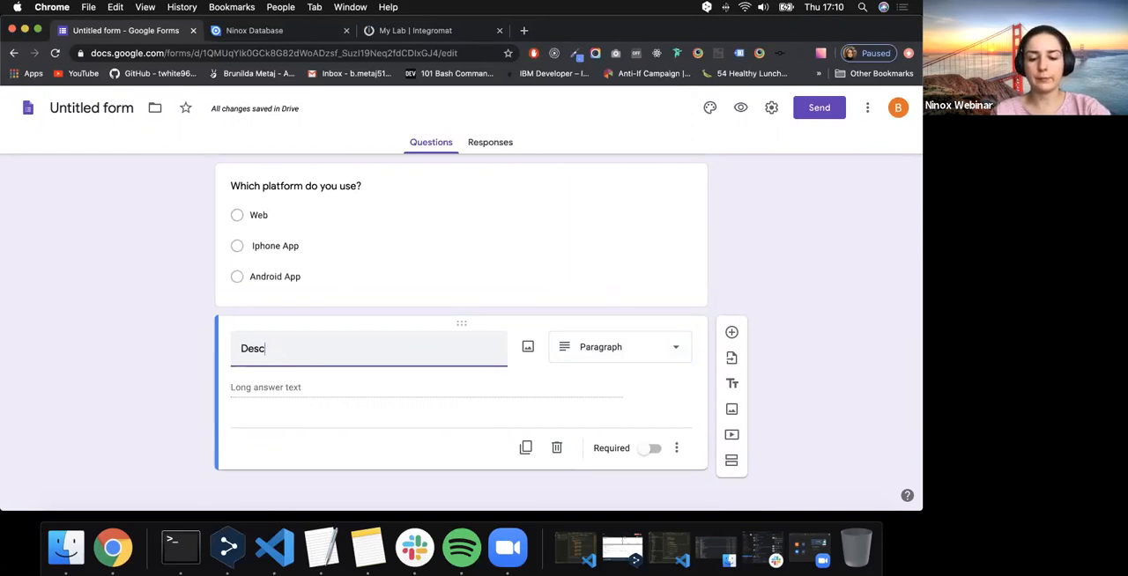
key(BackSpace)
key(BackSpace)
text(e in a)
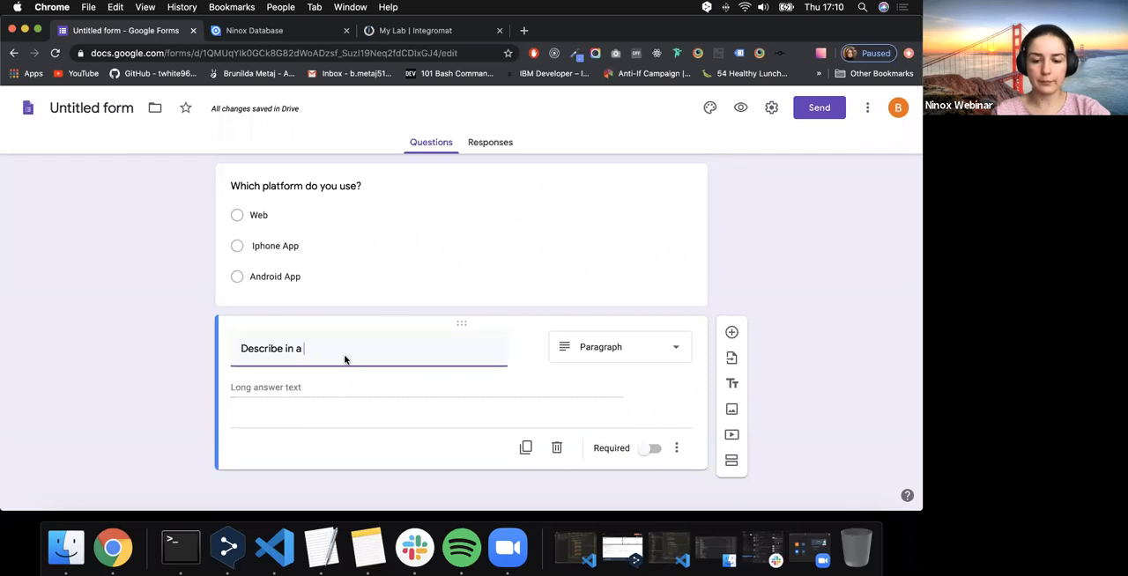
text(shot)
key(BackSpace)
key(BackSpace)
text(r)
key(BackSpace)
text(ort paragraph your experience using the prou)
key(BackSpace)
text(duct)
click(185, 385)
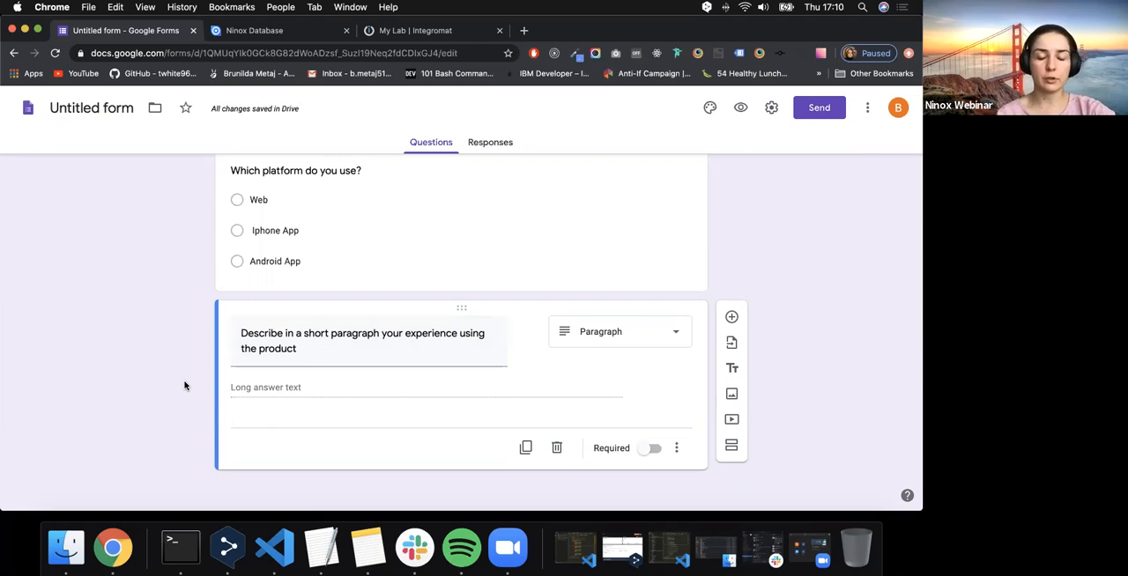
- Add a question titled "How would you improve the product?" after the experience question and set its answer type to Paragraph
click(732, 317)
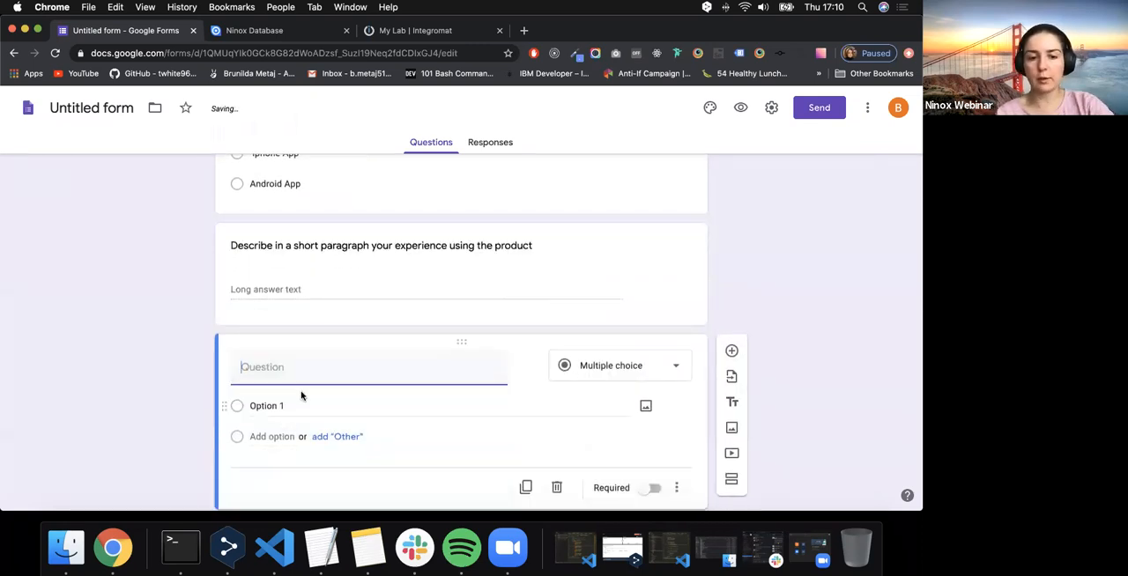
text(How )
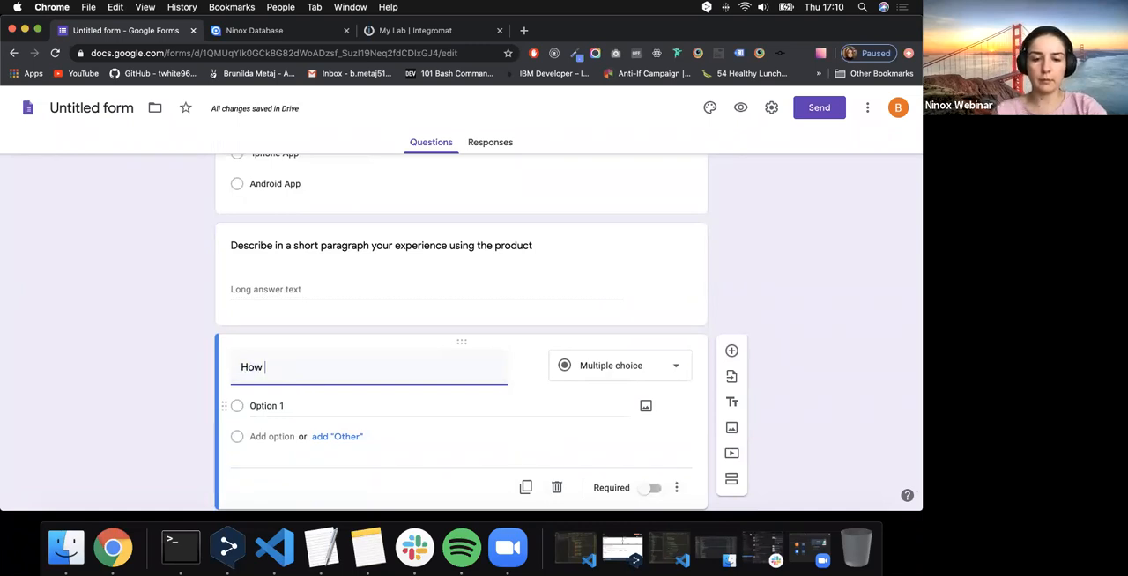
text(would you improve the product?)
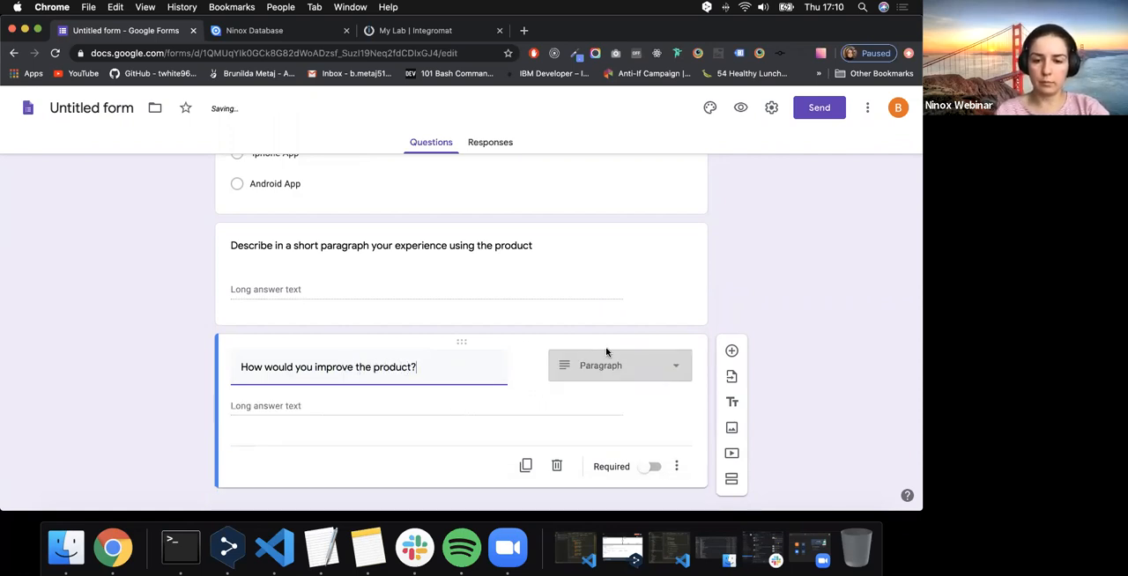
- Add another question after the product improvement question and set its answer type to Checkboxes
scroll(603, 345, down, 1)
scroll(603, 345, up, 15)
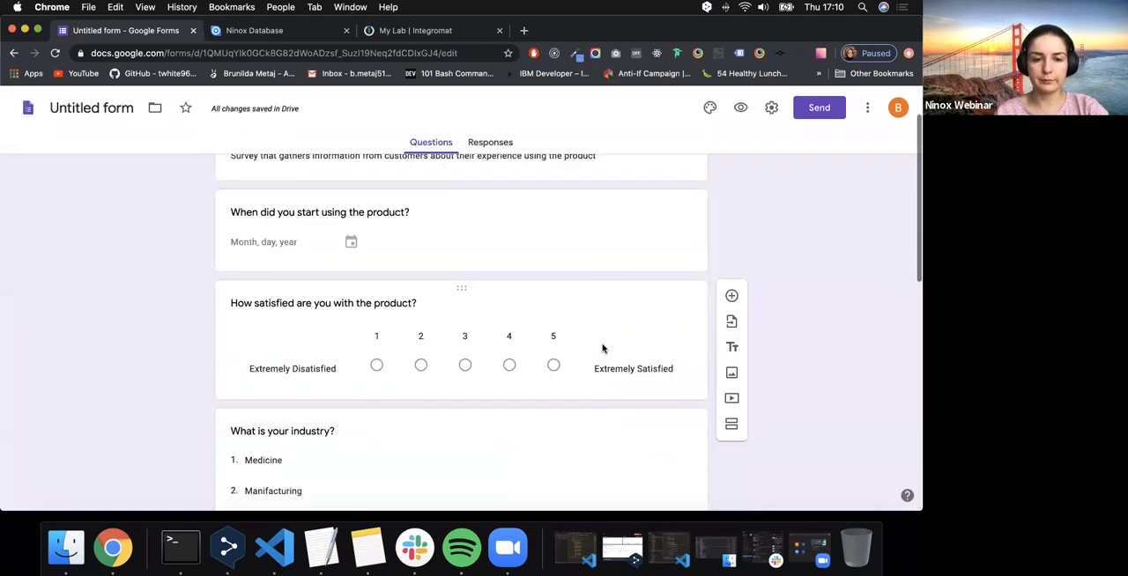
click(731, 296)
click(619, 325)
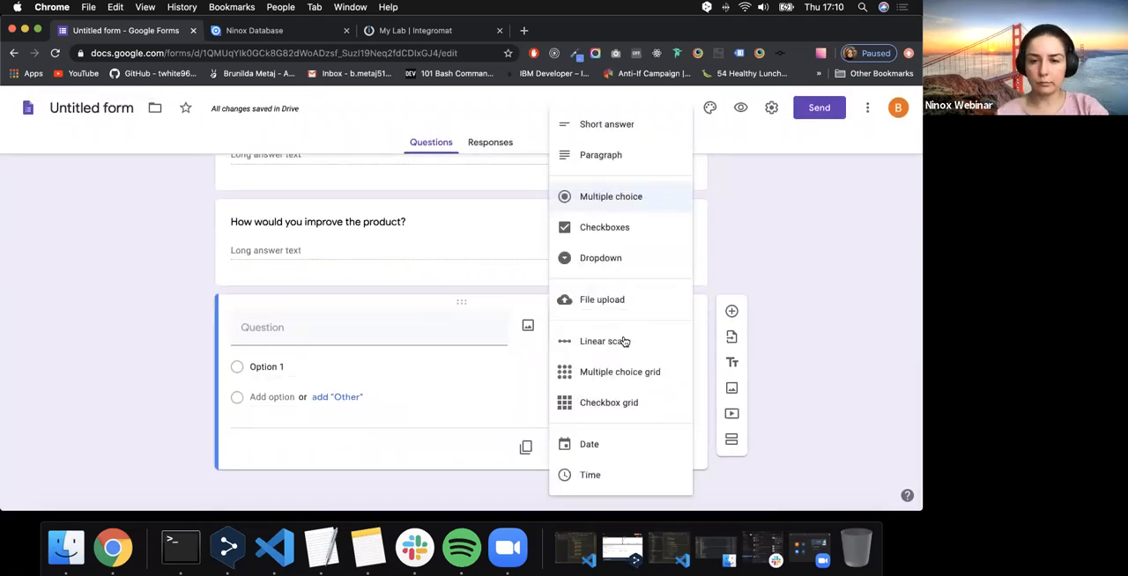
click(596, 228)
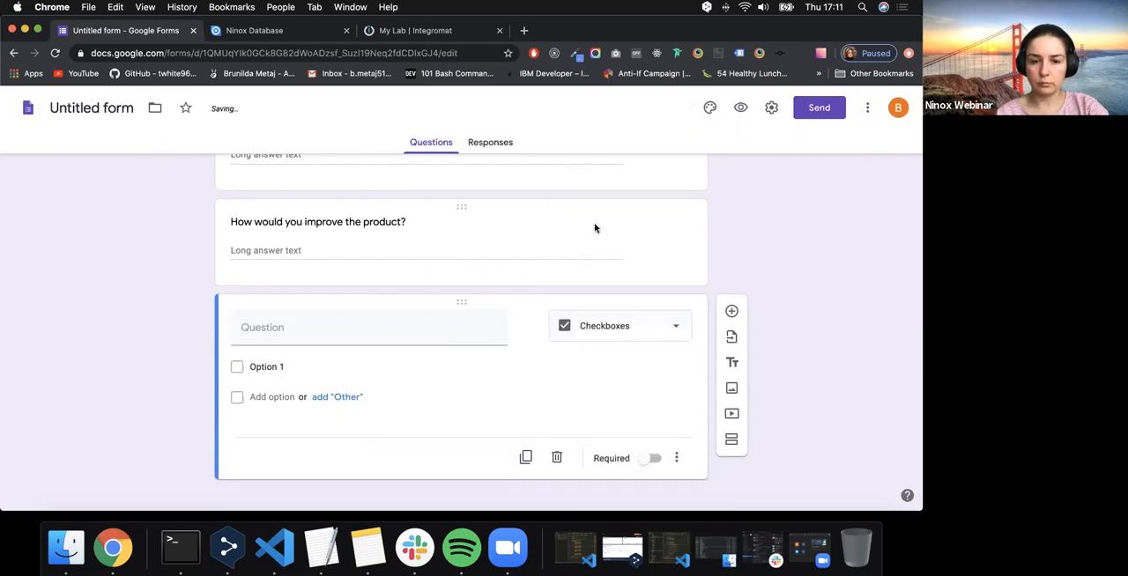
- Title the checkboxes question "Which country do you operate in?"
click(344, 327)
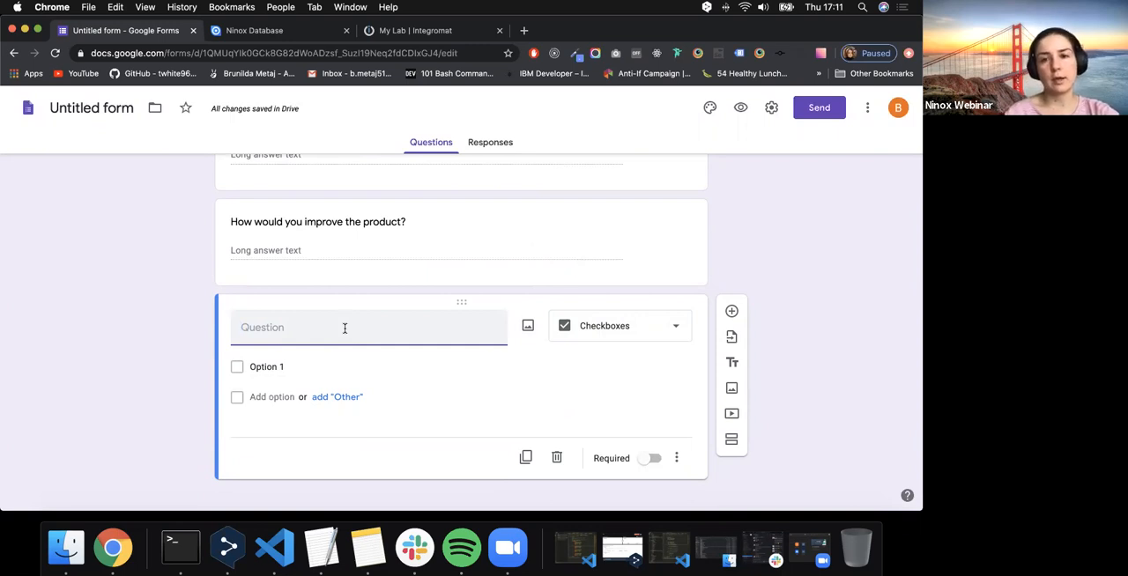
text(W)
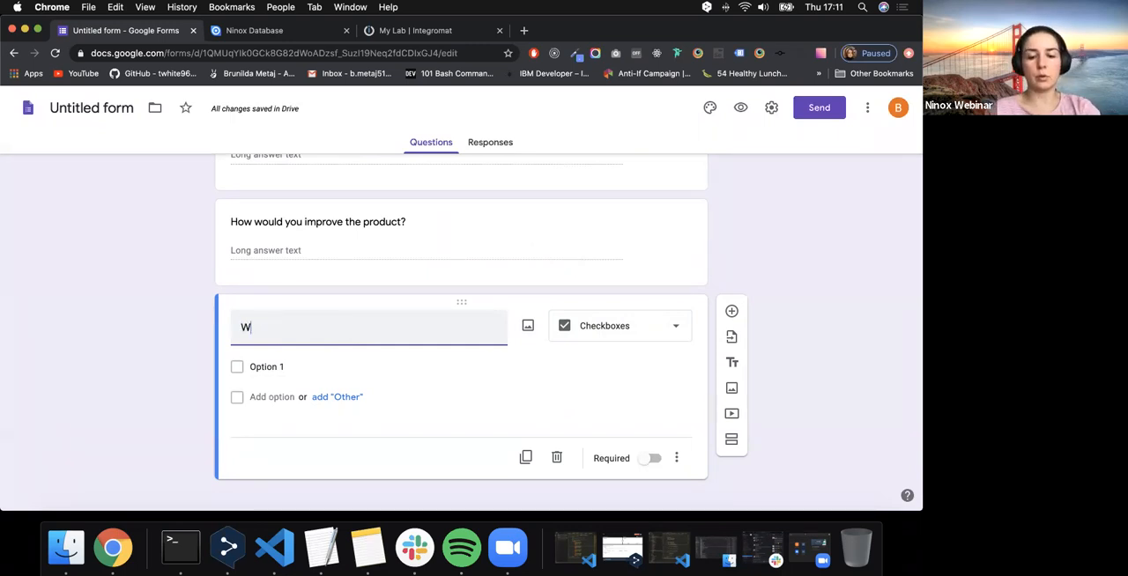
text(hich countr)
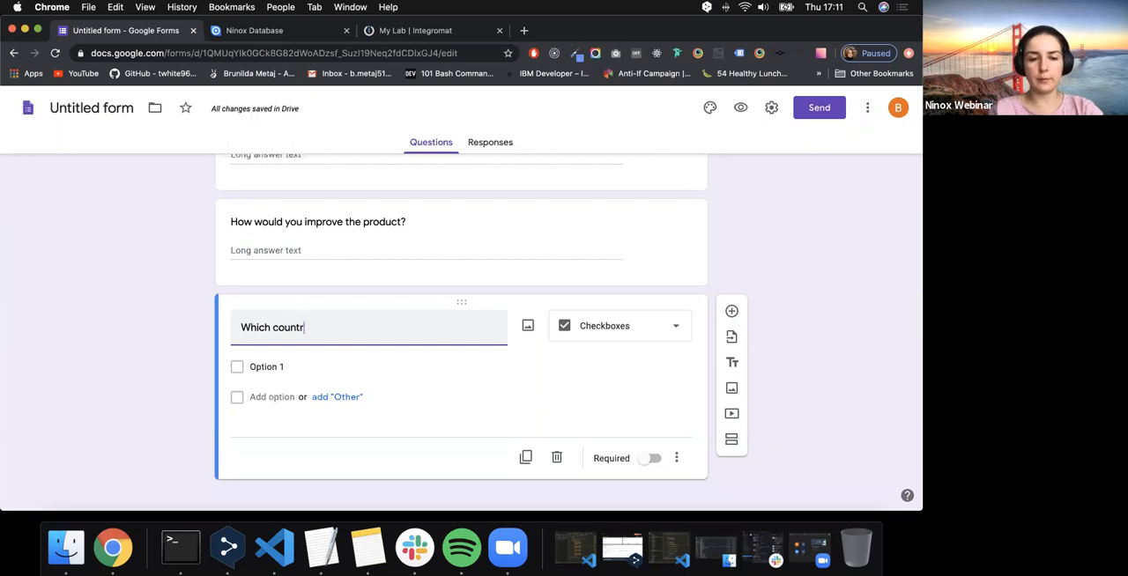
text(y do yo)
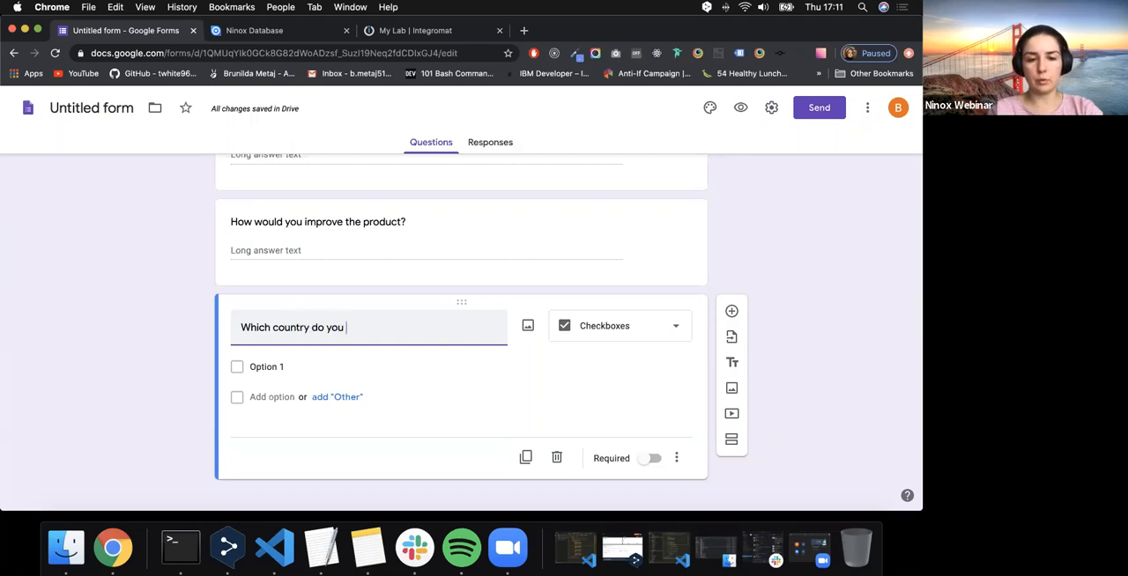
text(u )
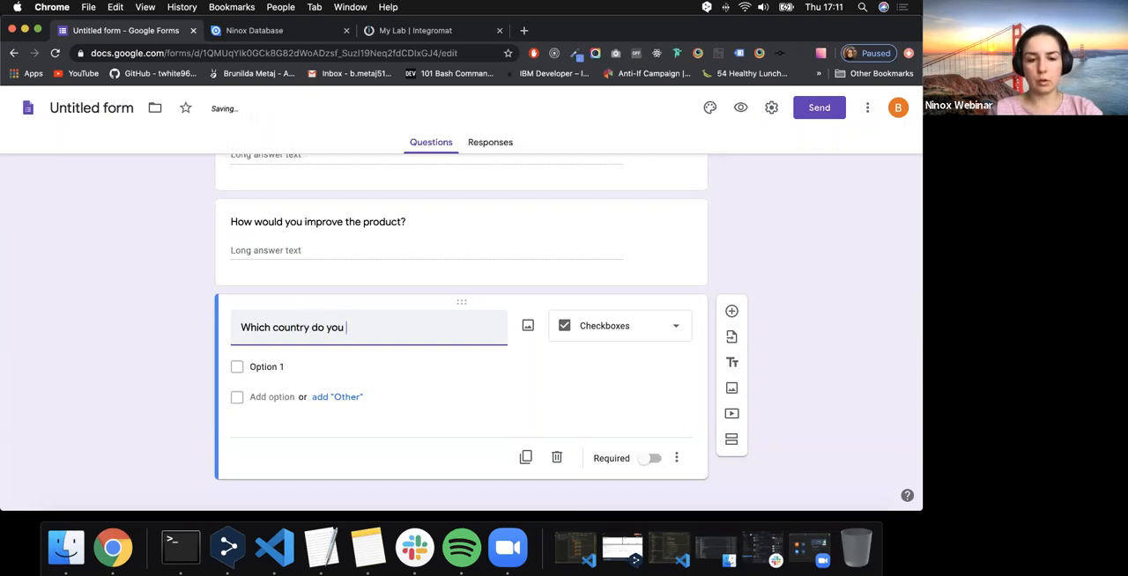
text(operate in?)
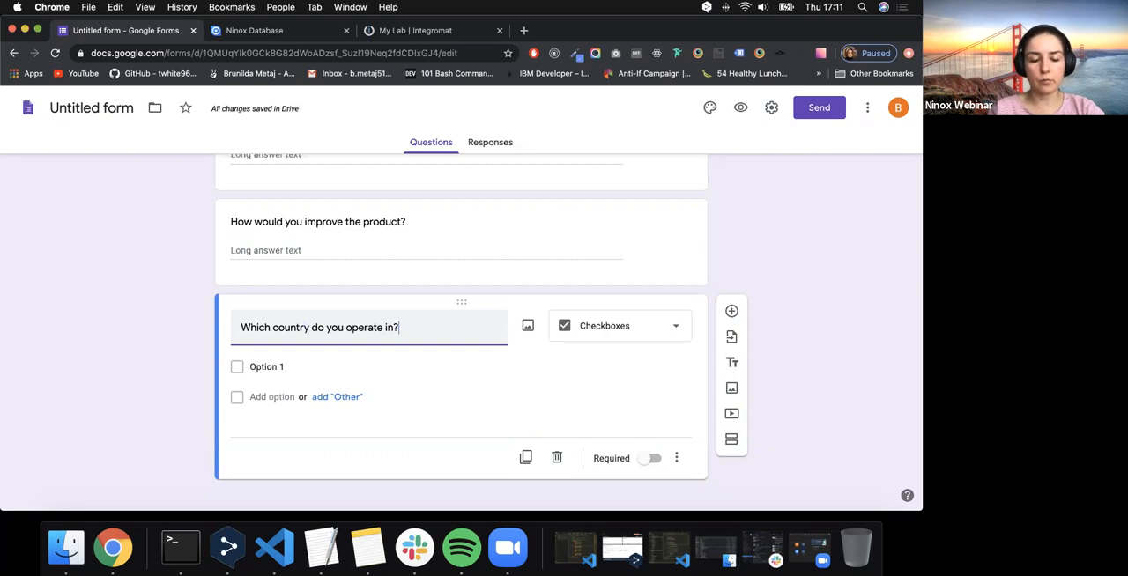
- Enter "Germany", "Canada" and "France" as the answer options of the country question
click(283, 364)
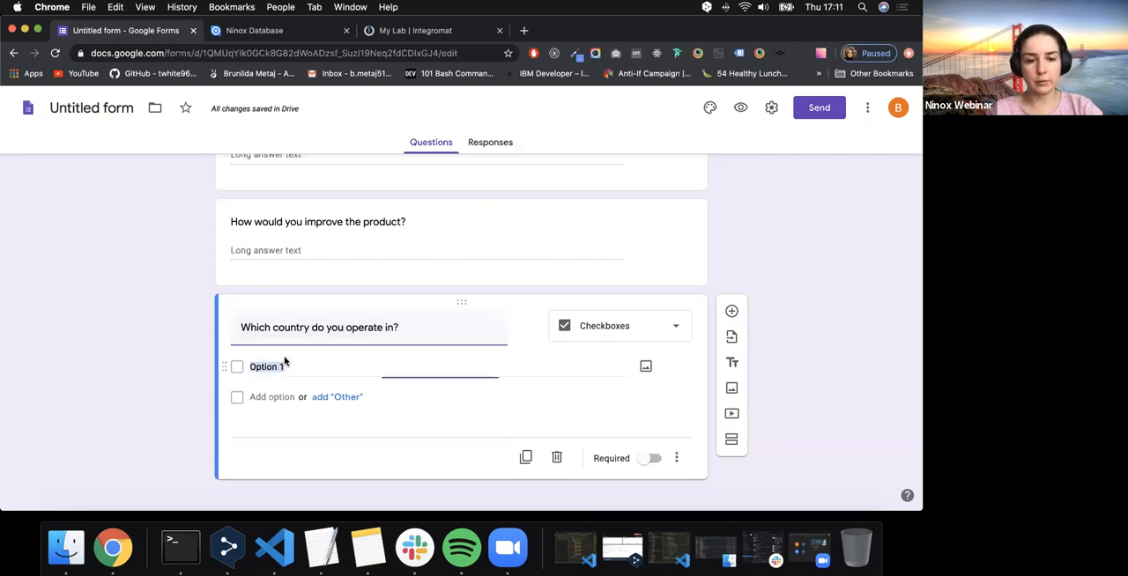
text(GErma)
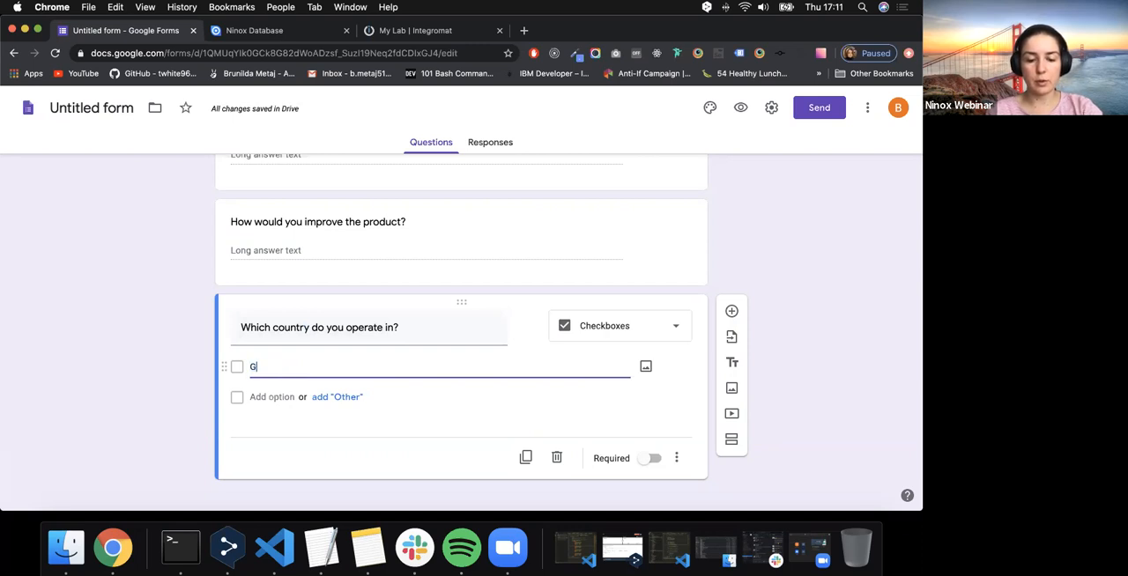
key(BackSpace)
key(BackSpace)
key(BackSpace)
key(BackSpace)
text(ermany)
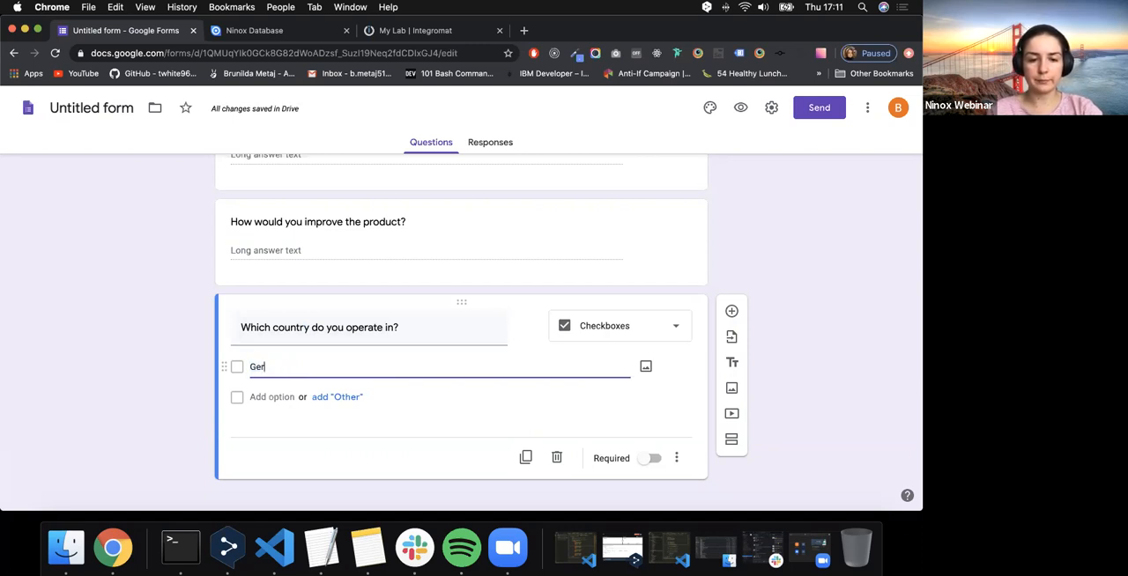
click(265, 398)
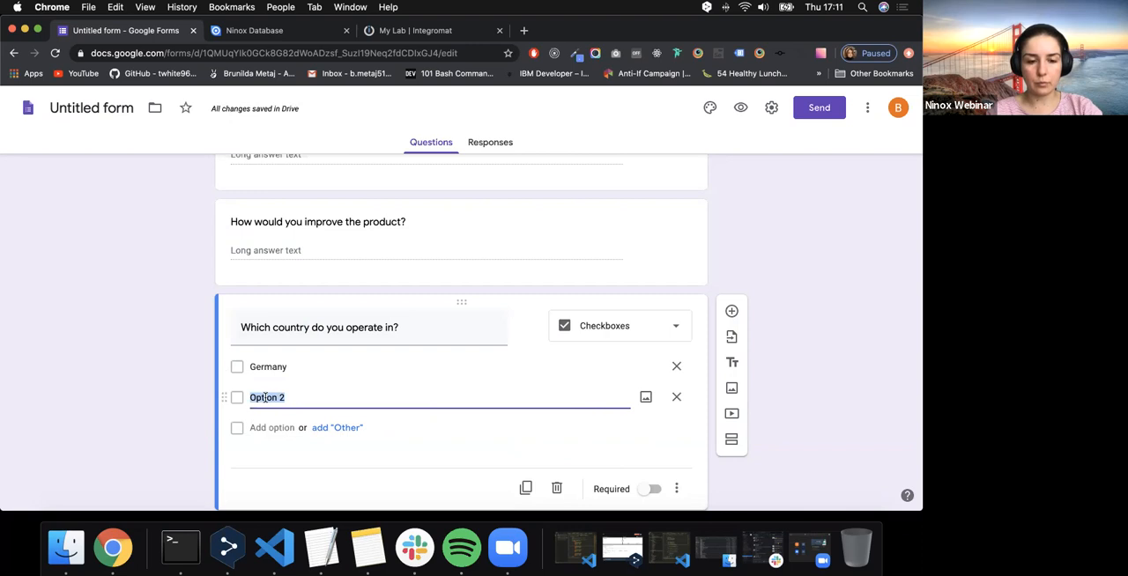
text(Canada)
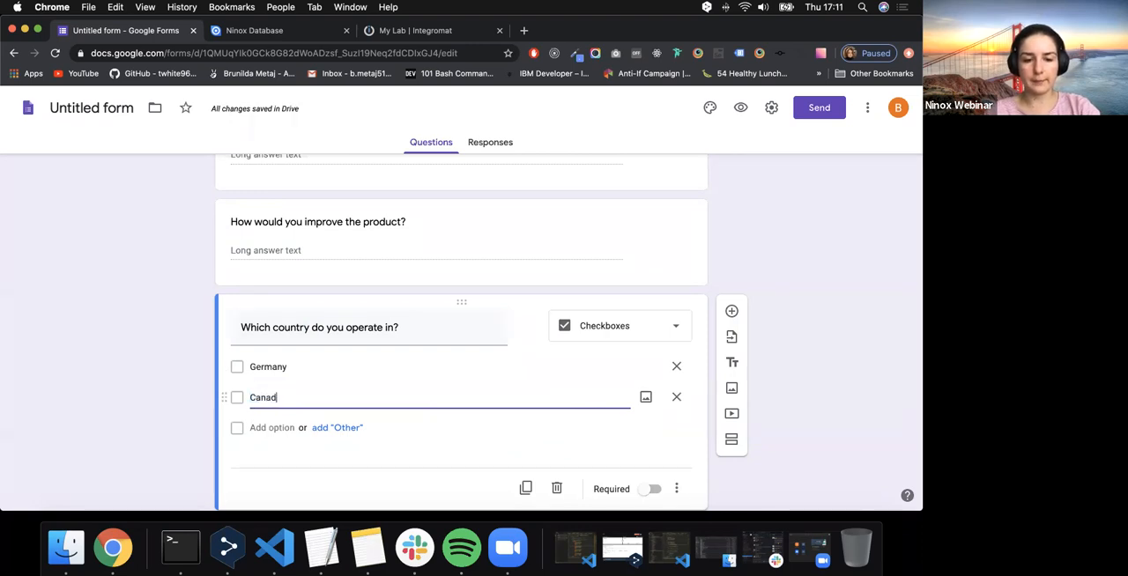
key(Return)
text(France)
click(146, 395)
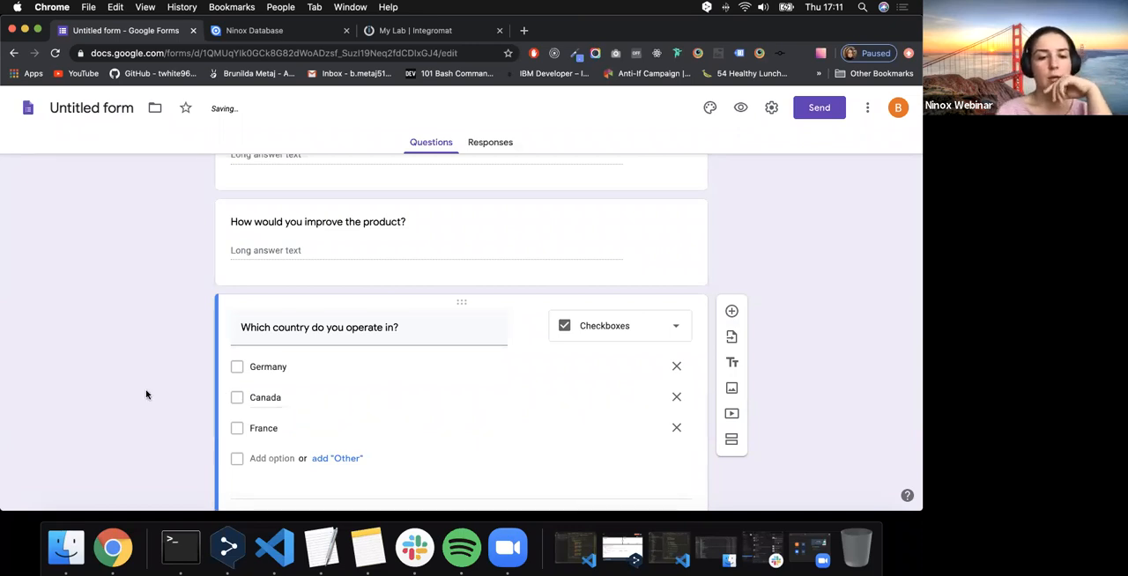
scroll(146, 395, down, 2)
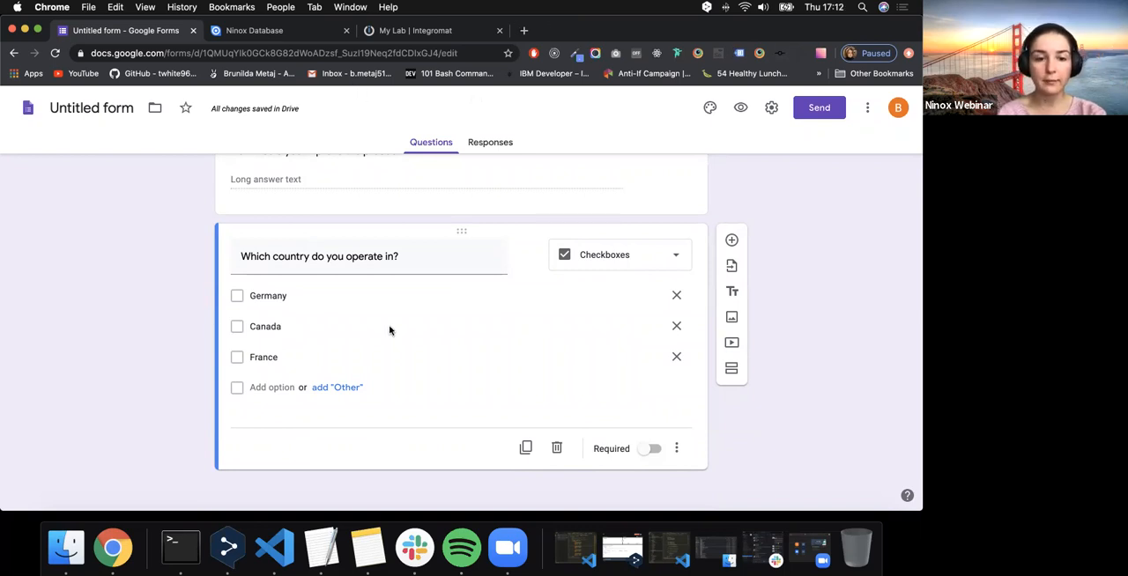
scroll(400, 328, up, 5)
scroll(401, 328, up, 5)
scroll(405, 328, down, 15)
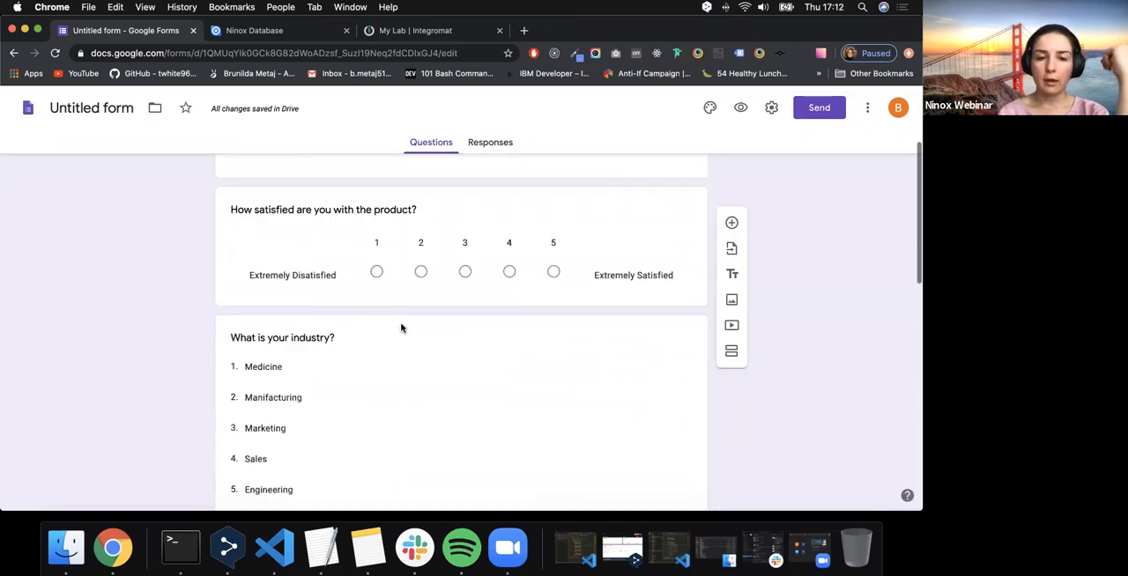
click(731, 234)
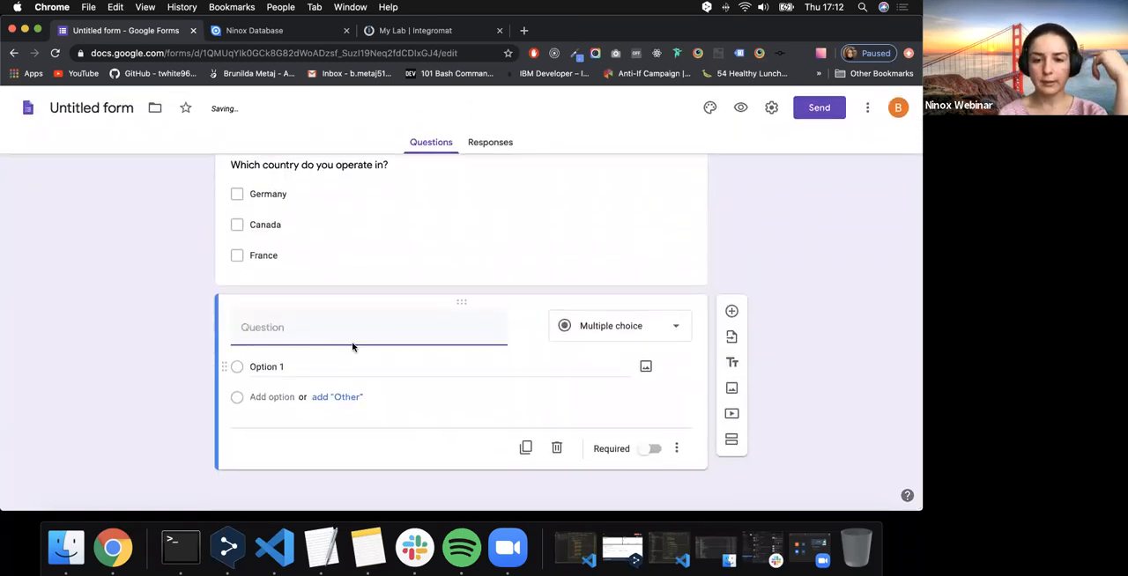
click(582, 327)
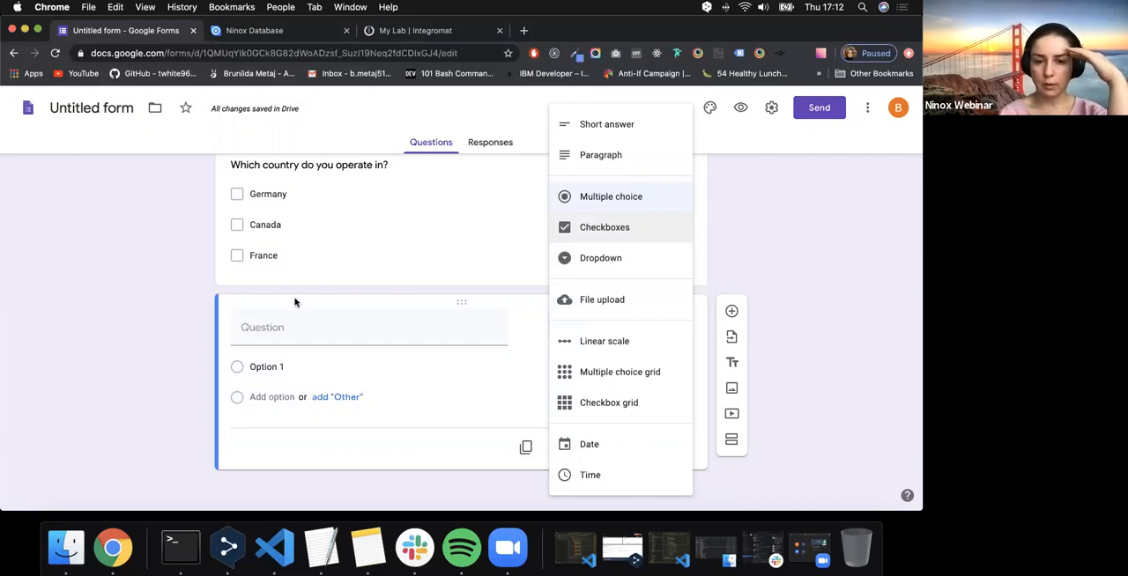
scroll(628, 385, up, 1)
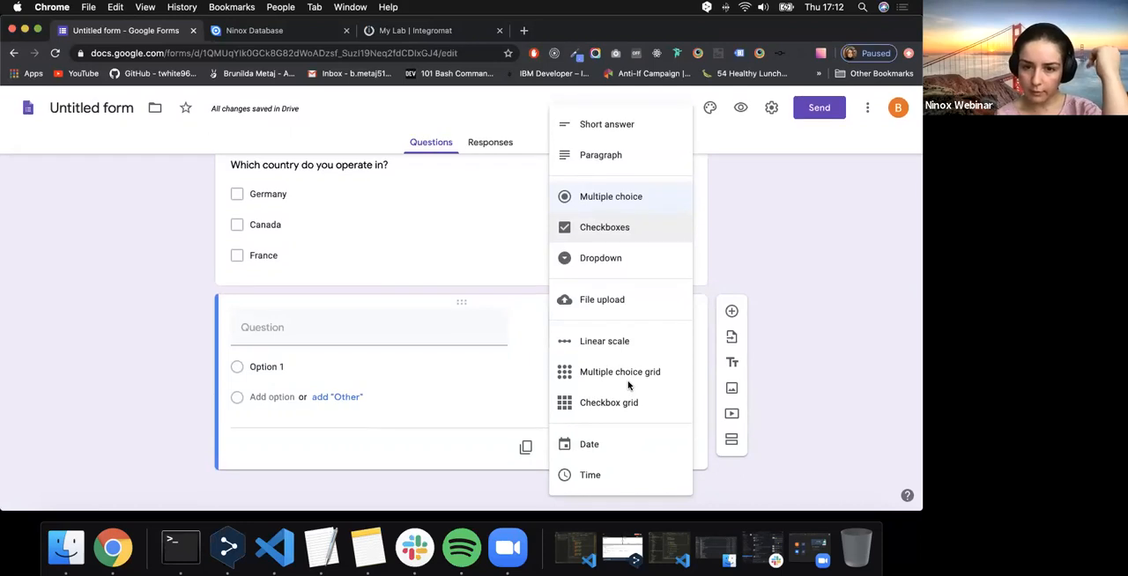
scroll(629, 385, up, 1)
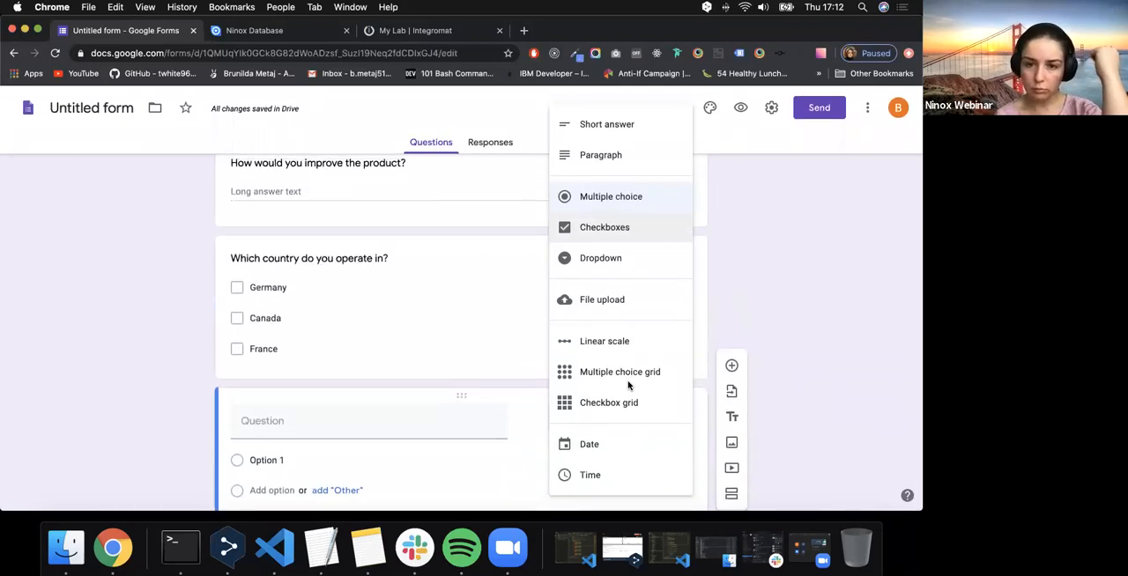
scroll(634, 396, down, 2)
click(750, 305)
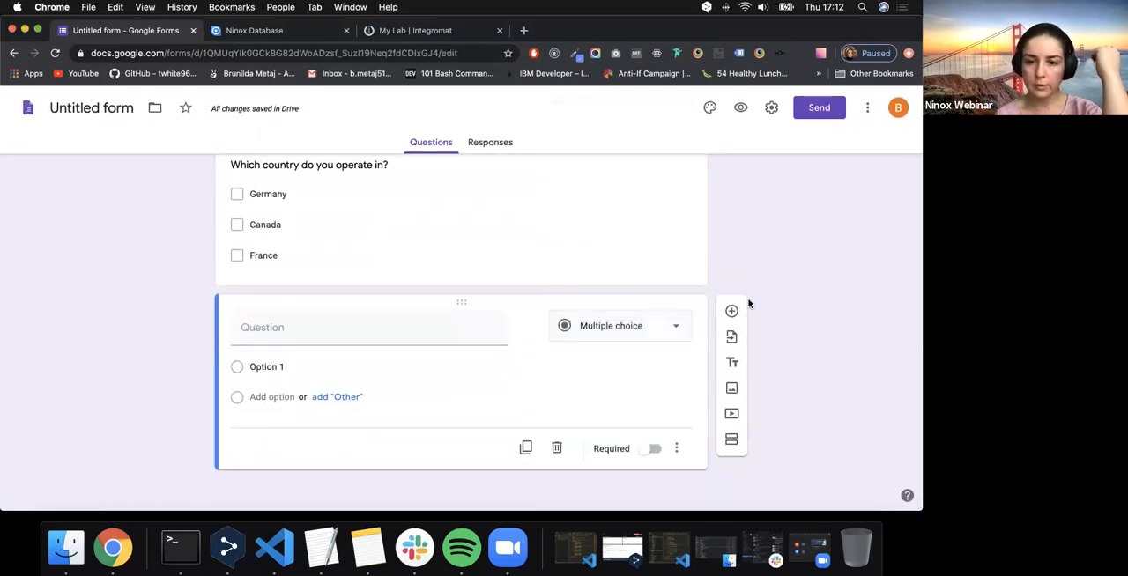
click(566, 449)
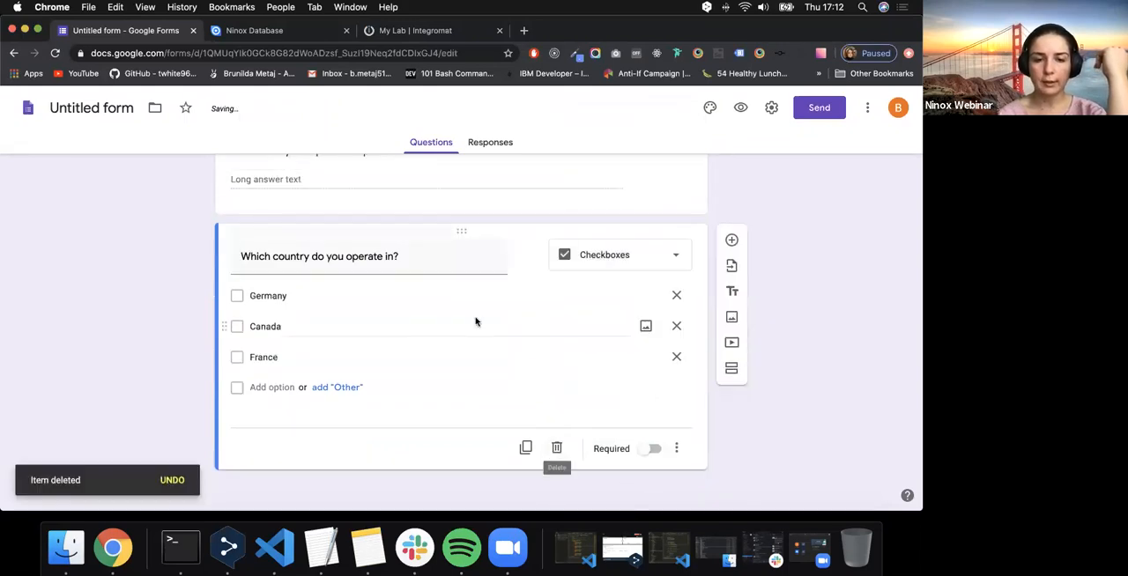
- Review all survey questions from the start date through the country question and check their answer options
scroll(476, 320, up, 10)
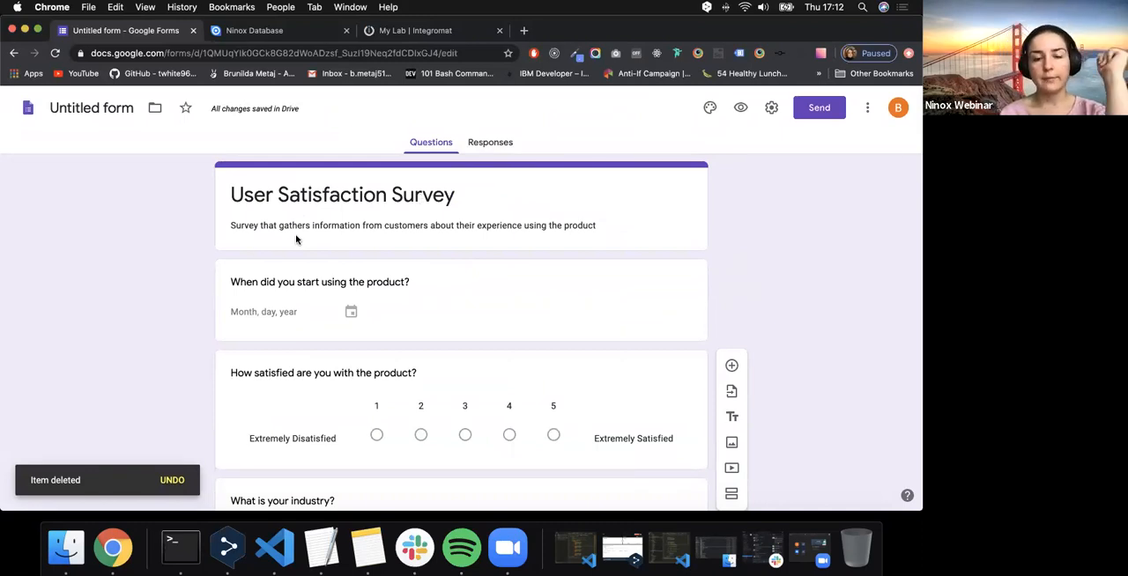
scroll(296, 238, down, 1)
drag(215, 220, 435, 221)
click(426, 221)
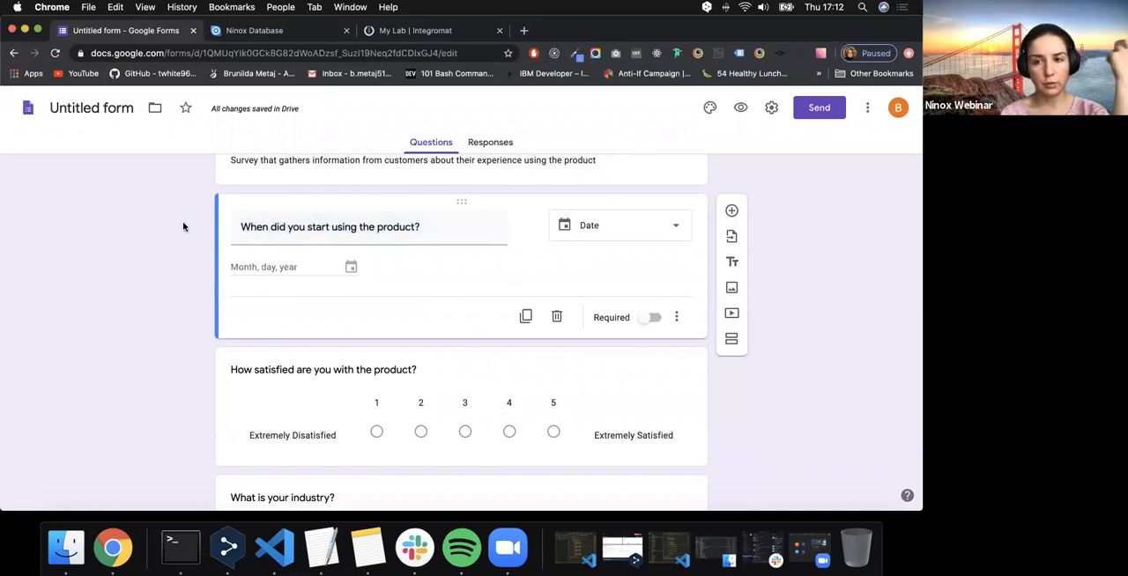
scroll(183, 227, down, 3)
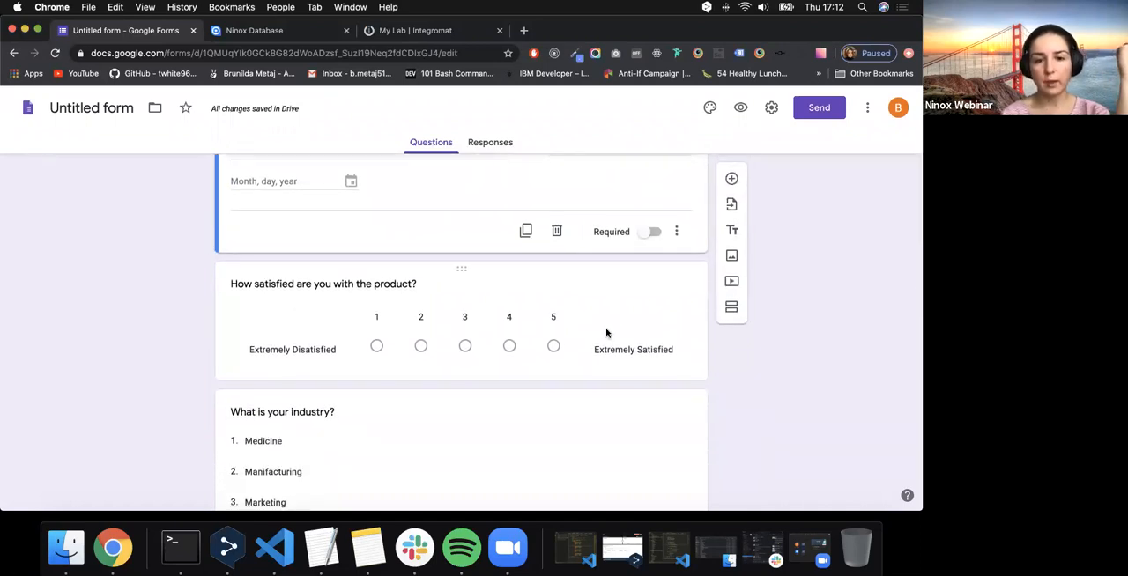
scroll(605, 331, down, 4)
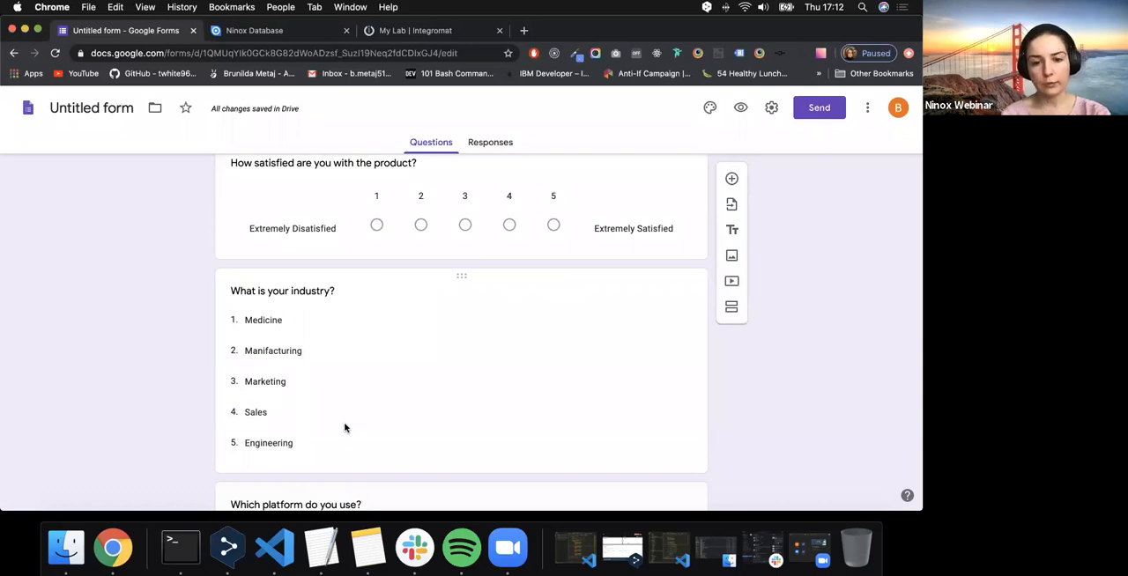
scroll(345, 429, down, 4)
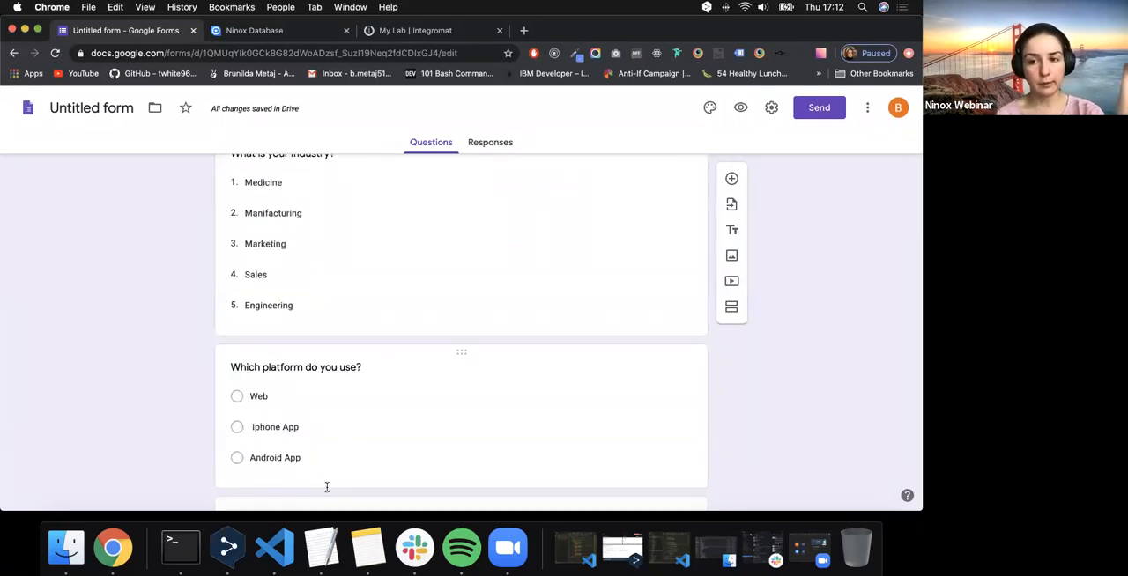
scroll(327, 487, down, 6)
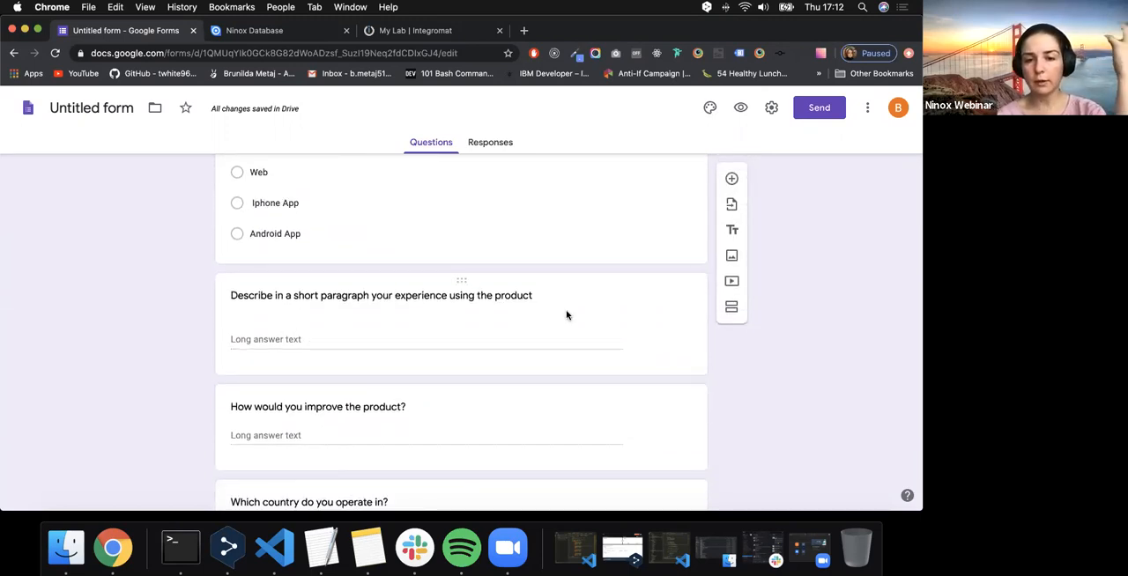
scroll(567, 314, down, 2)
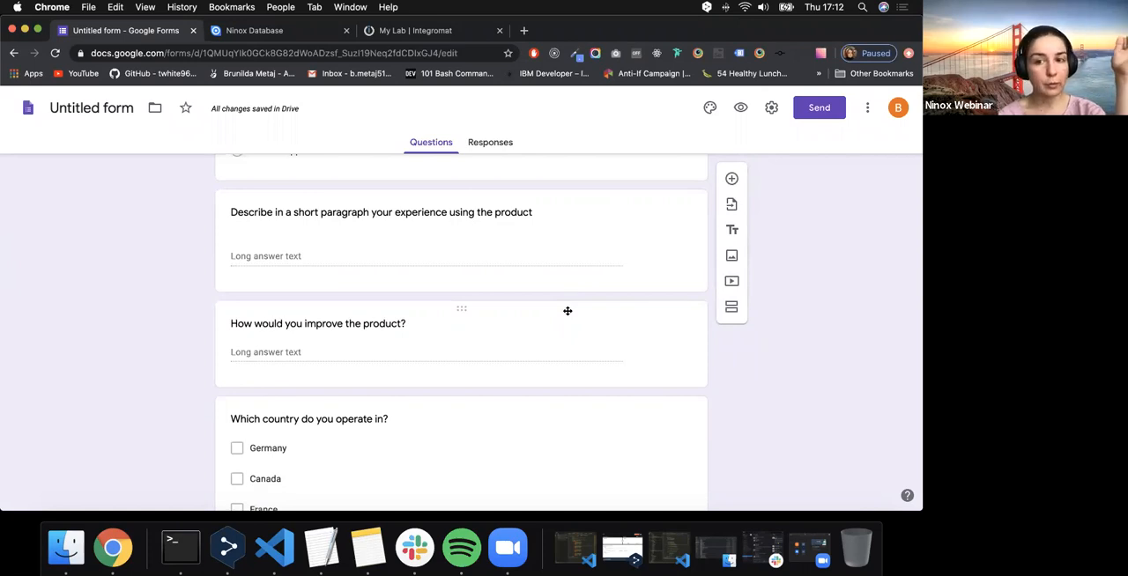
scroll(567, 311, down, 2)
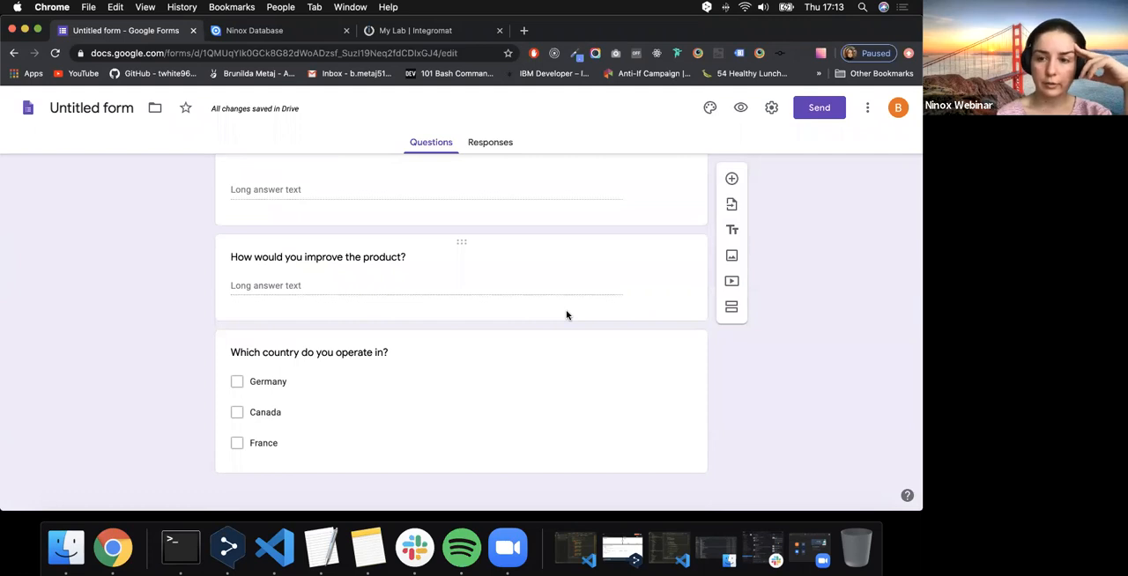
click(239, 390)
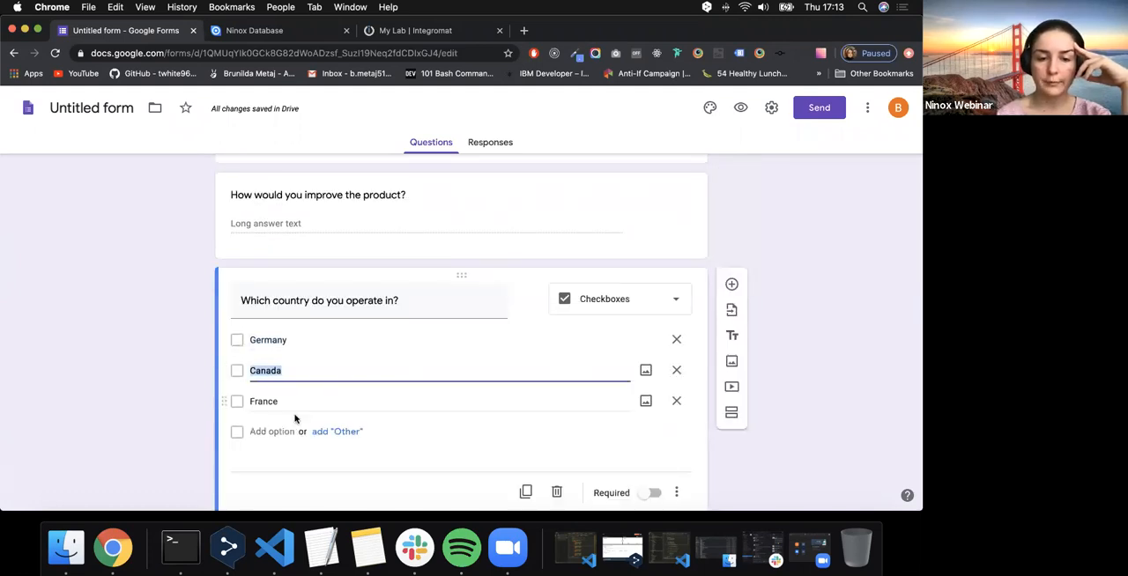
click(146, 405)
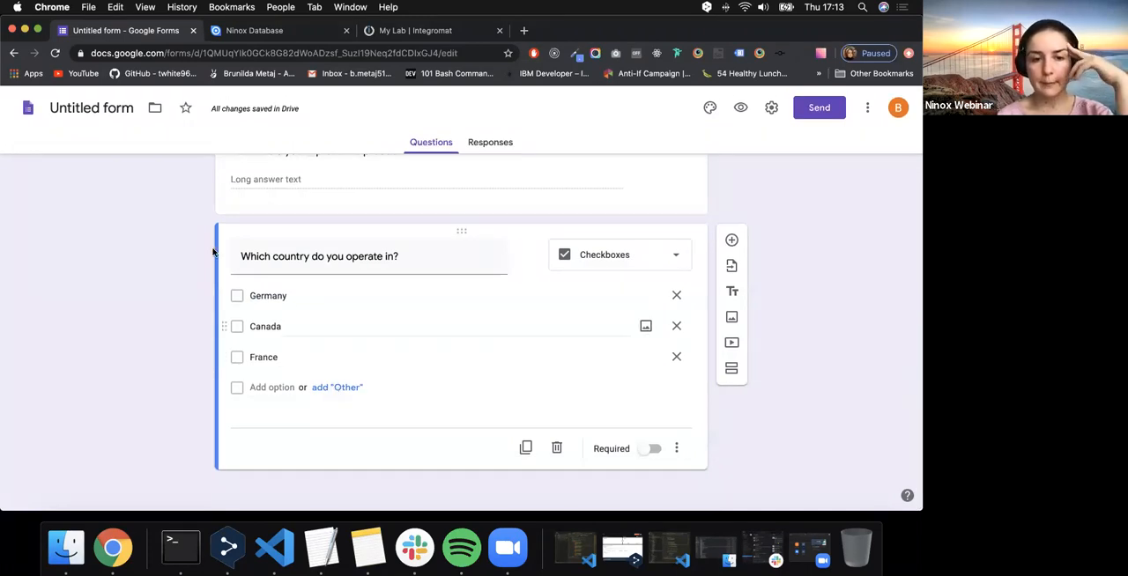
scroll(209, 240, up, 10)
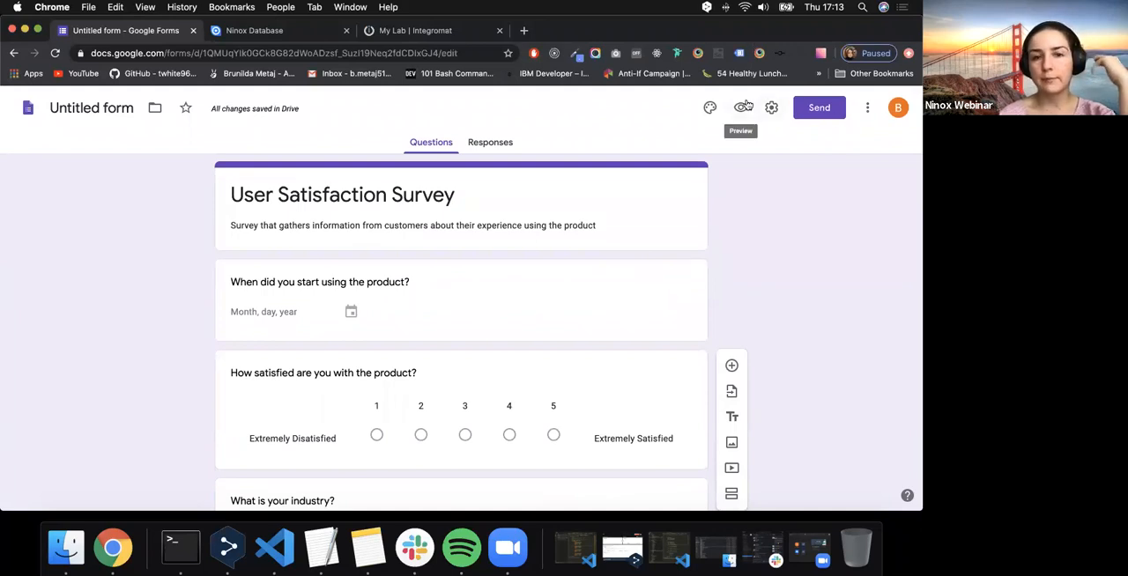
- Name the form document "User Satisfaction Survey" and preview the survey as respondents see it
click(61, 113)
click(88, 206)
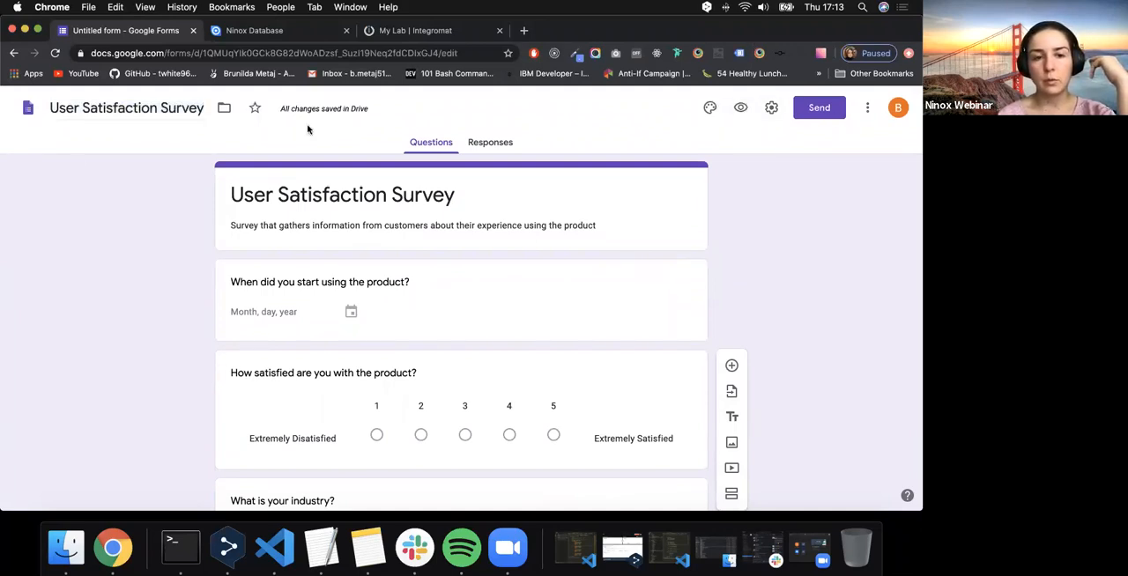
click(742, 109)
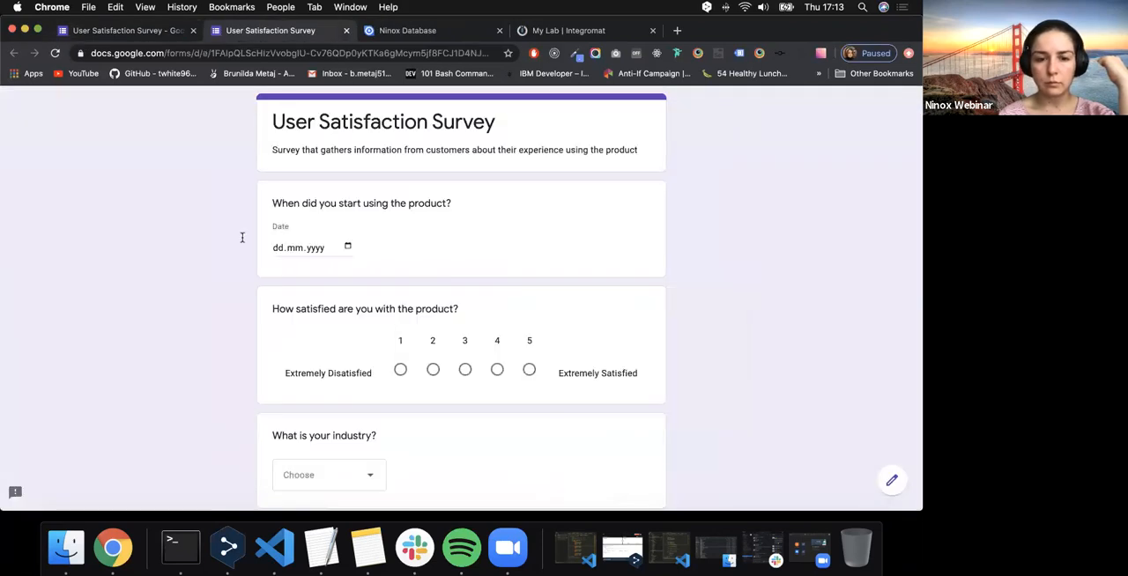
scroll(242, 237, down, 5)
scroll(294, 433, down, 5)
scroll(294, 432, up, 10)
scroll(295, 432, down, 3)
scroll(295, 432, up, 3)
- Create a new spreadsheet as the destination for the survey's responses, keeping the suggested name
click(151, 38)
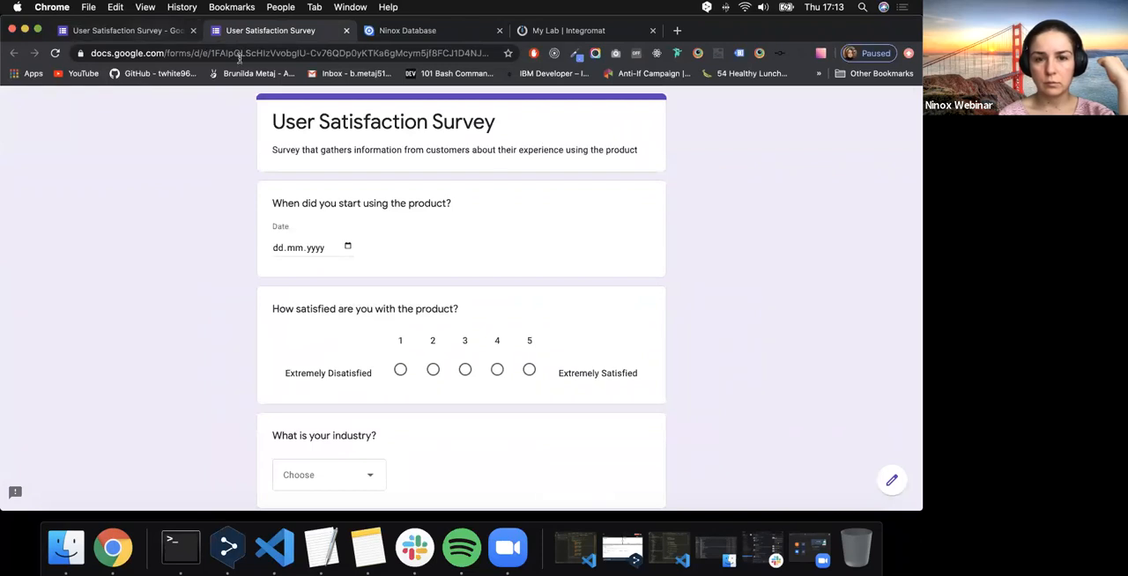
click(492, 148)
click(655, 182)
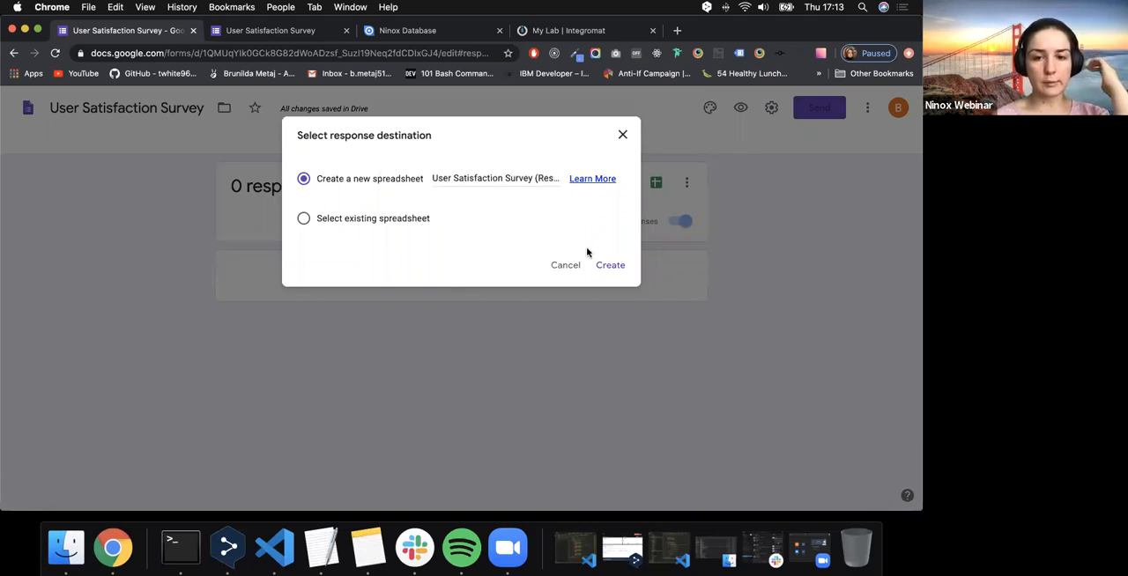
click(608, 267)
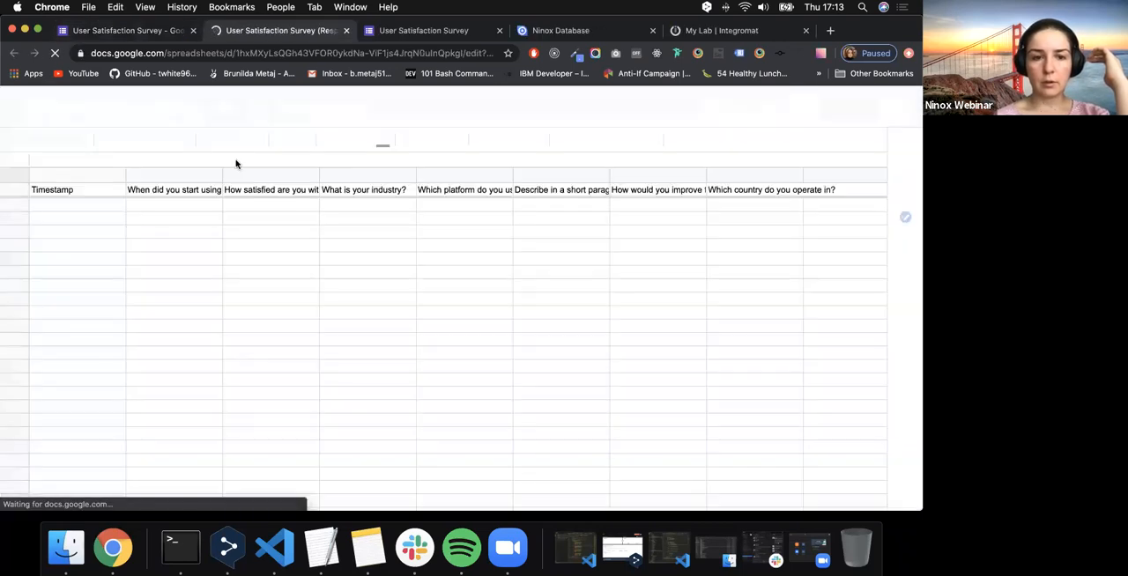
- Look through the previewed survey down to its end and examine the column headers of the responses spreadsheet
click(398, 32)
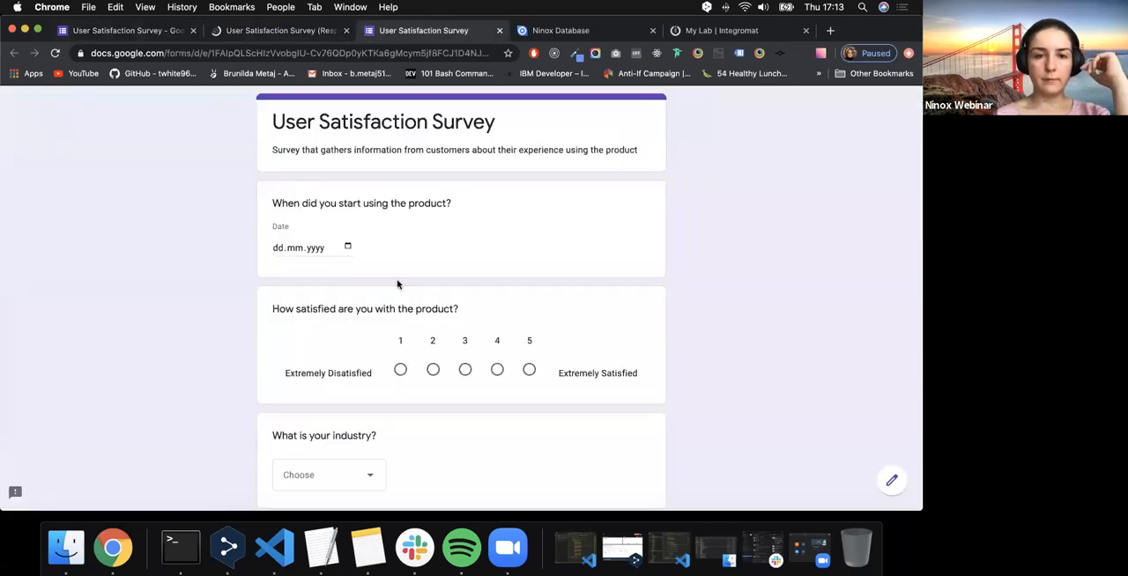
scroll(381, 476, down, 10)
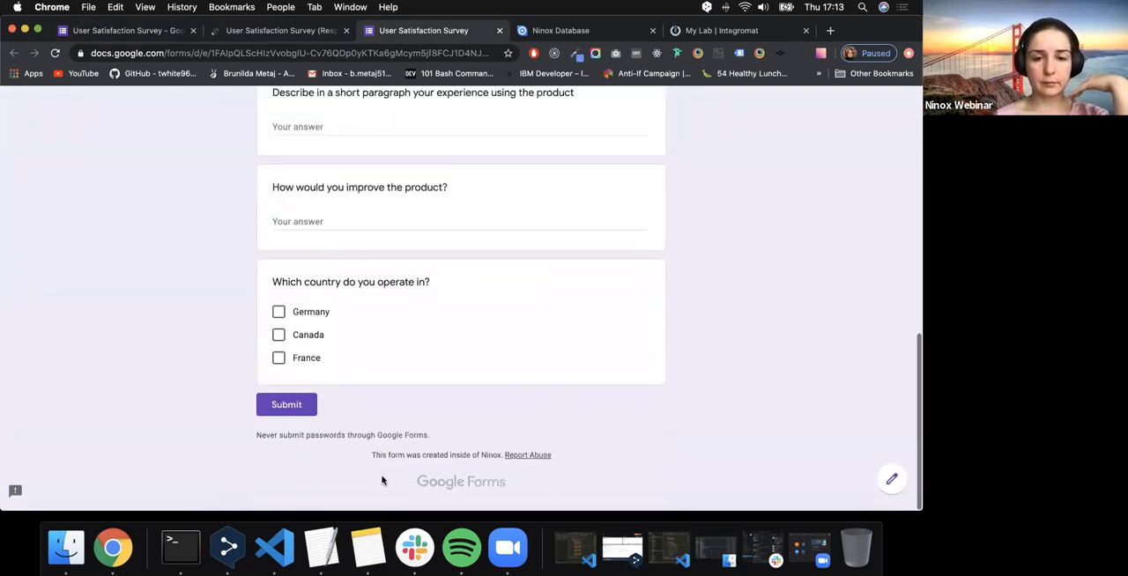
scroll(381, 478, up, 8)
scroll(381, 479, down, 1)
scroll(381, 481, down, 10)
scroll(329, 264, up, 15)
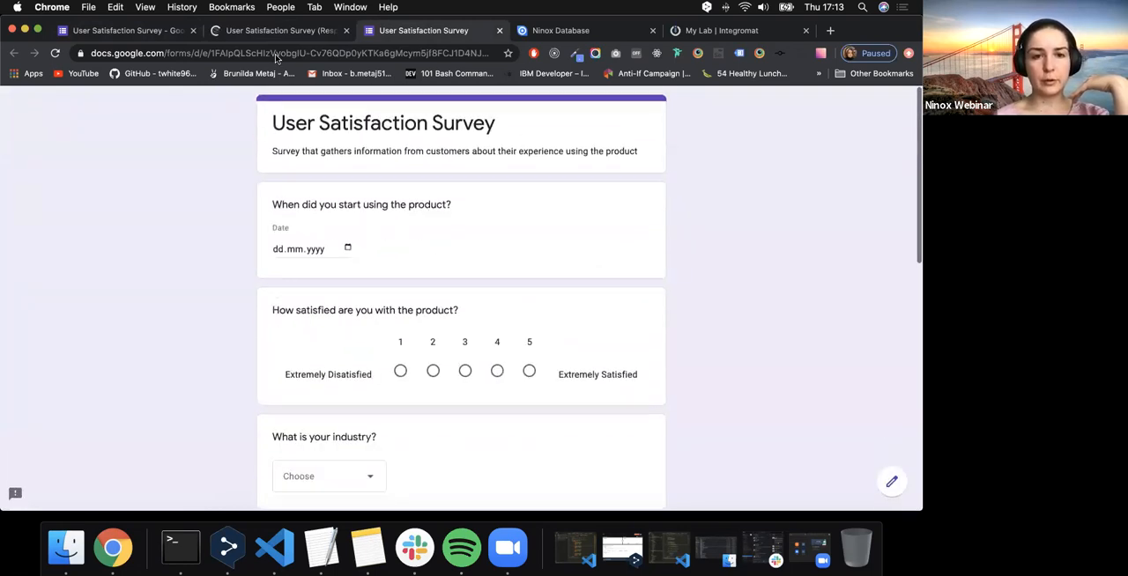
click(286, 31)
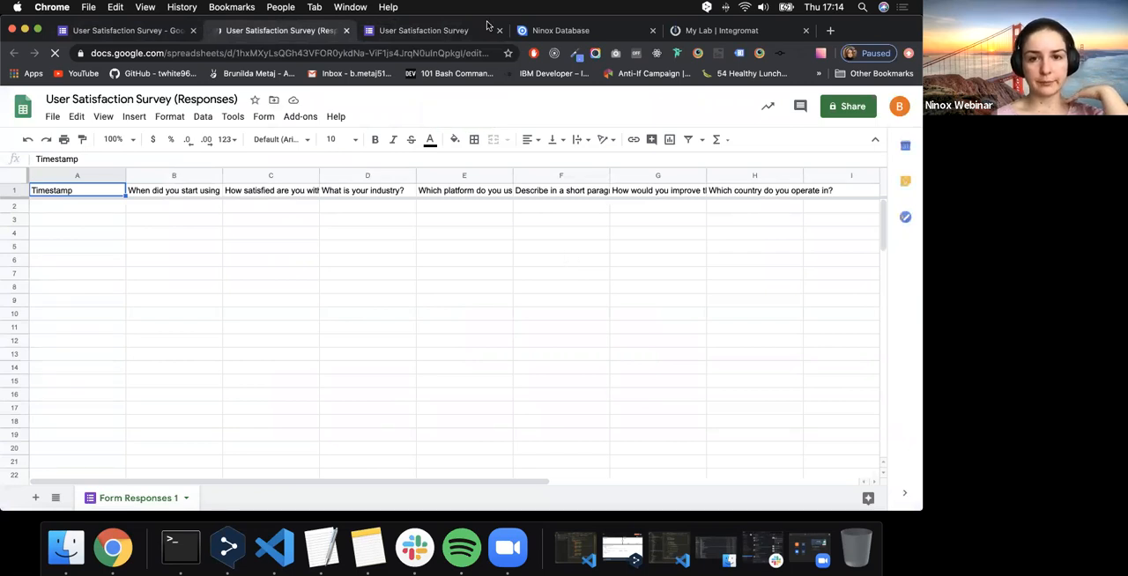
- Switch to Ninox, open the database "My new database" and start a new table in it
click(564, 35)
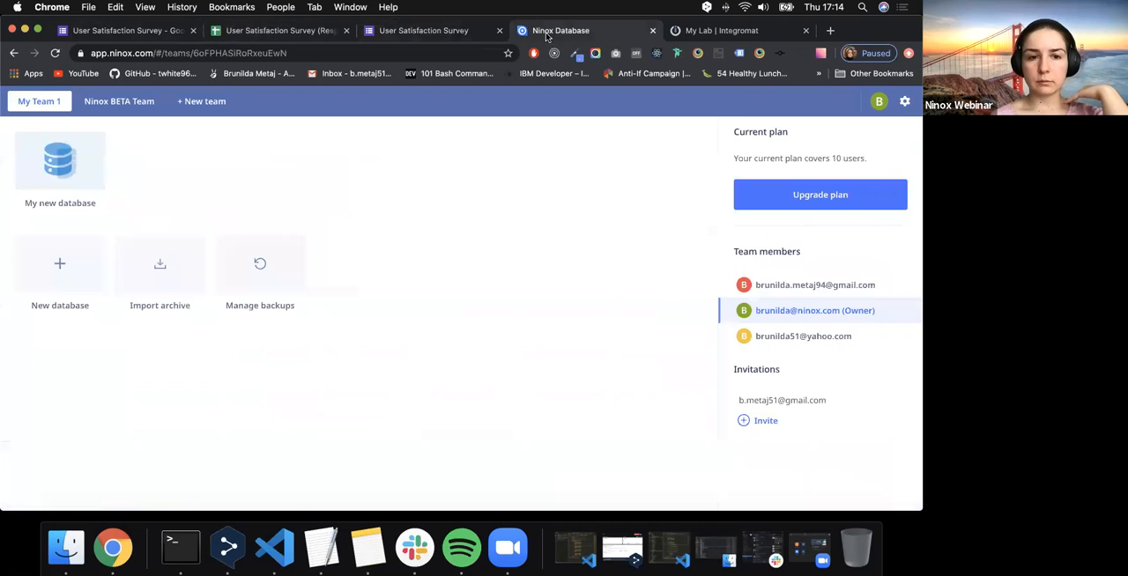
click(392, 34)
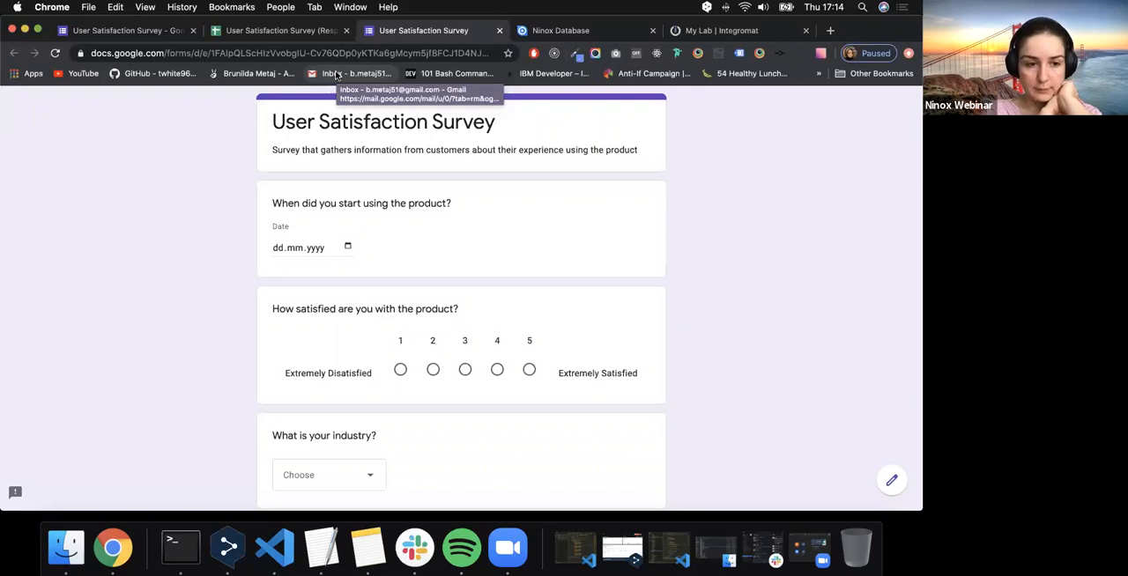
click(564, 30)
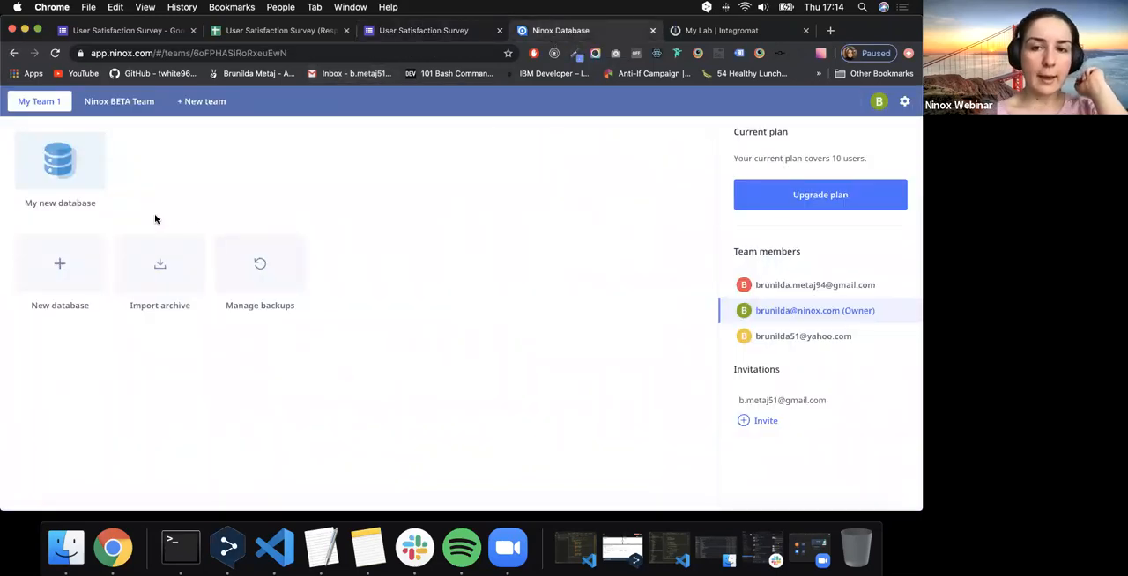
right_click(48, 156)
click(60, 161)
click(79, 170)
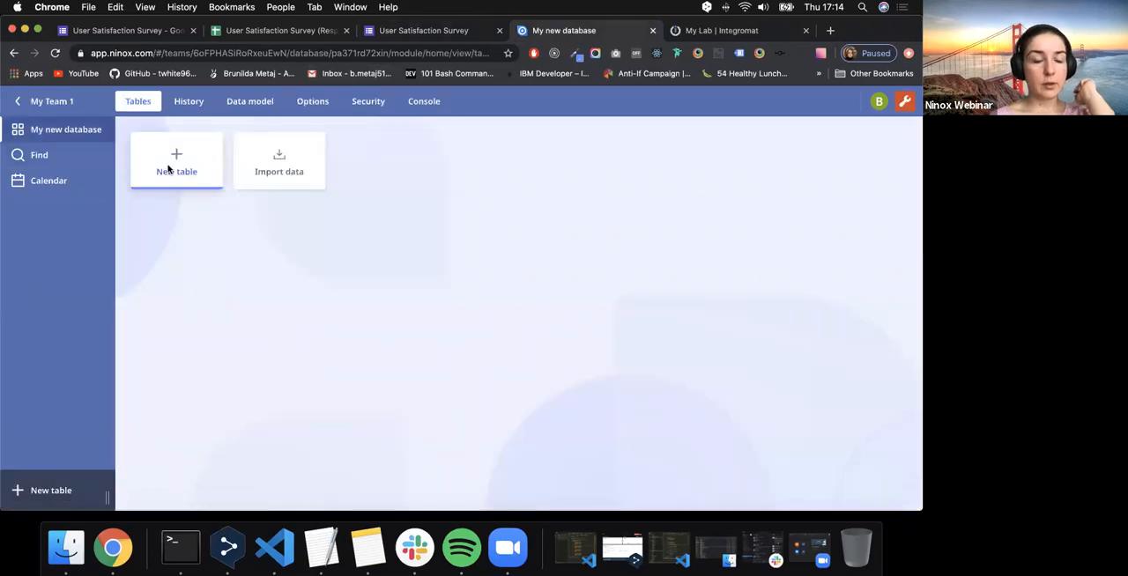
click(168, 170)
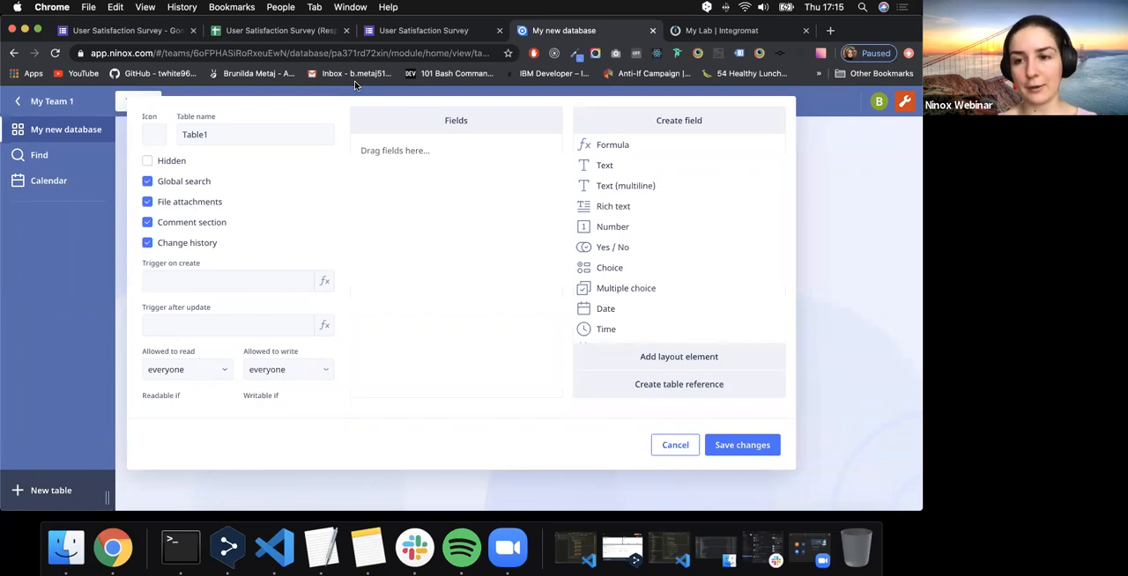
- Add a Date field named "Date started" to the new table for the survey's first question
click(414, 30)
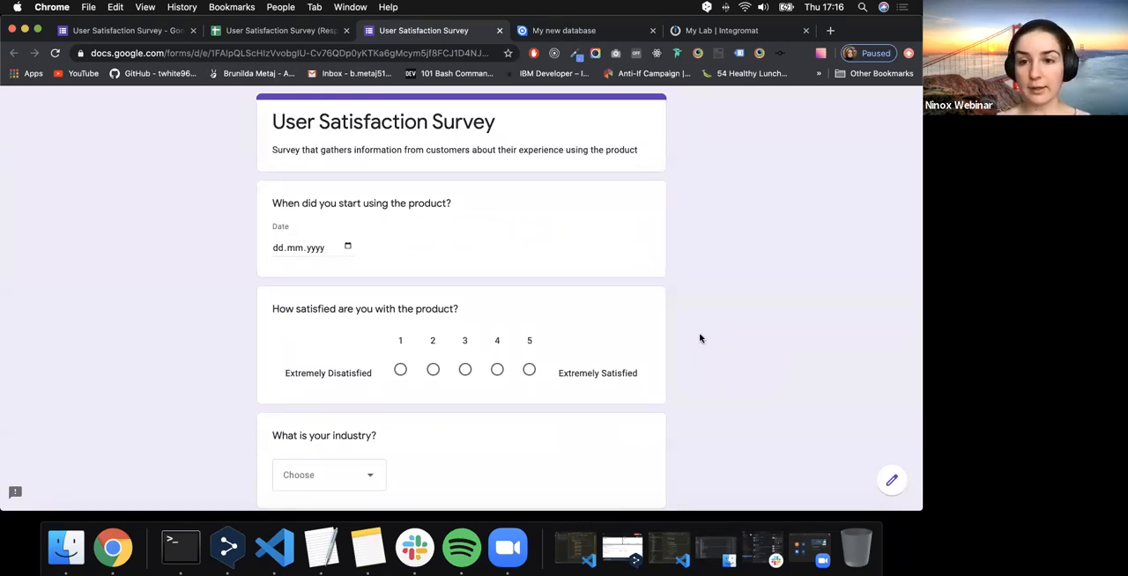
click(535, 36)
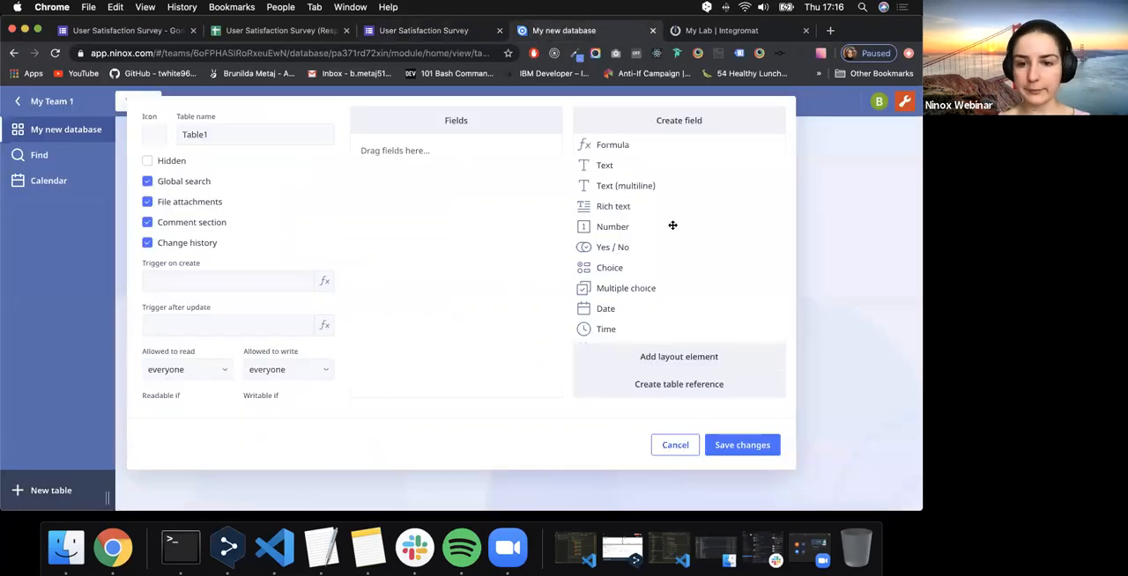
drag(622, 310, 433, 156)
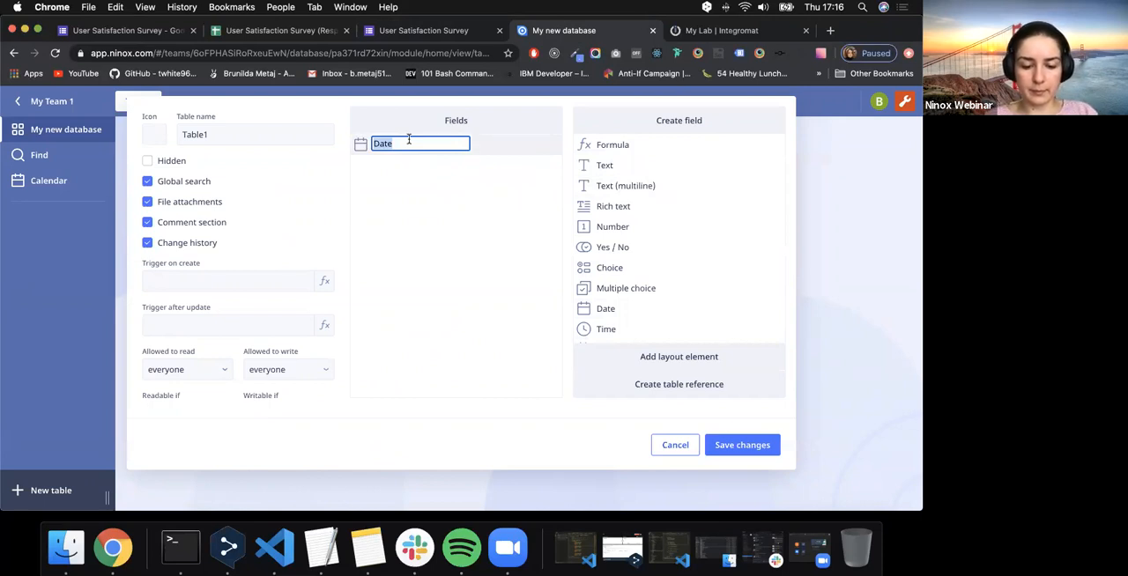
text(Date )
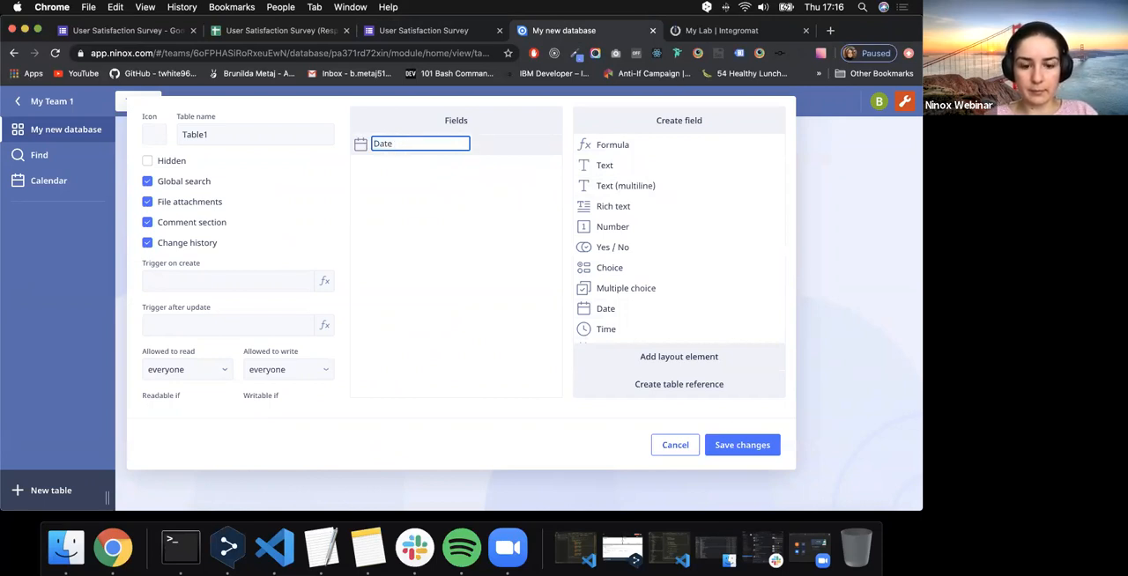
text(started)
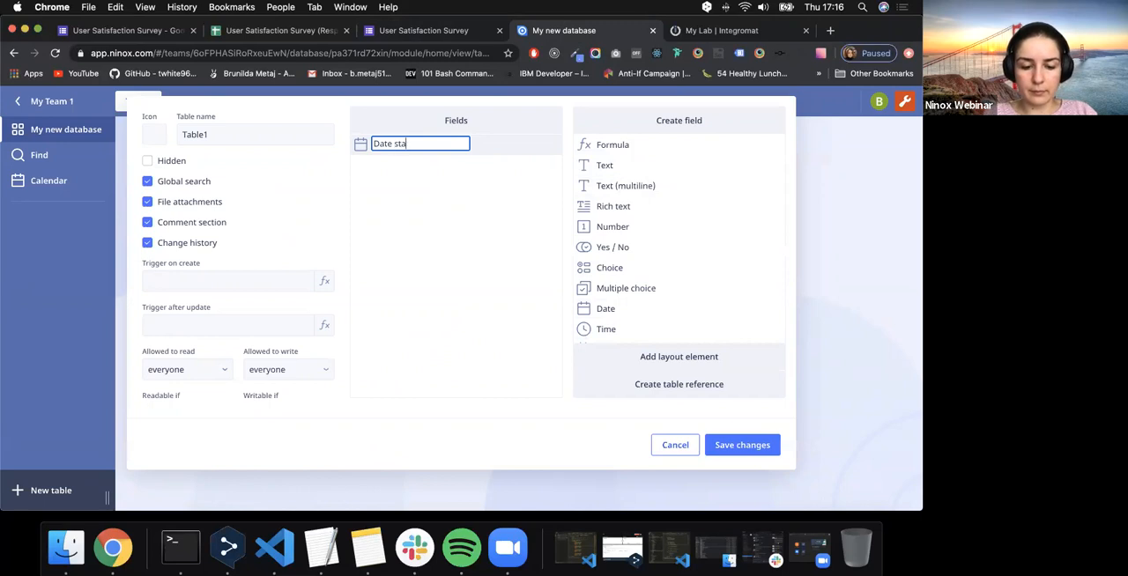
click(407, 215)
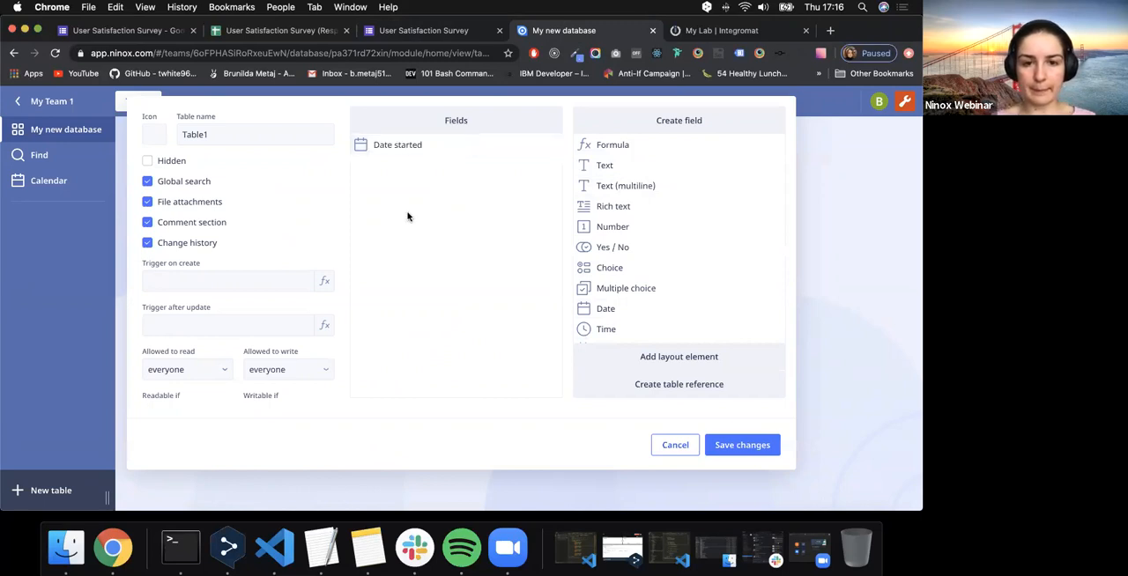
- Check the survey's satisfaction question and add a Number field named "User Satisfaction" to the Ninox table
click(454, 32)
scroll(388, 289, down, 3)
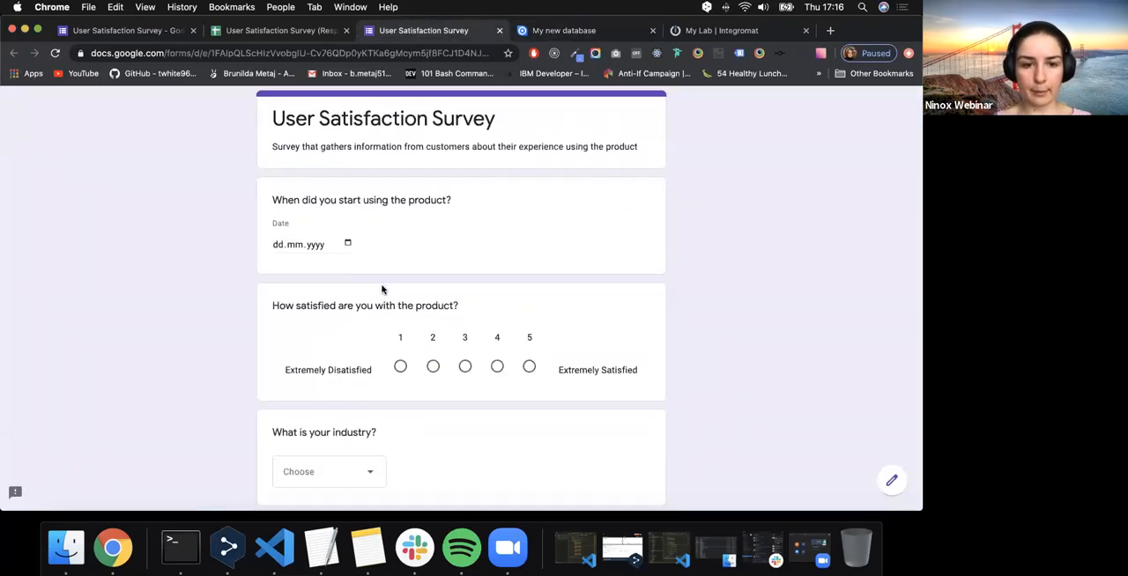
click(553, 30)
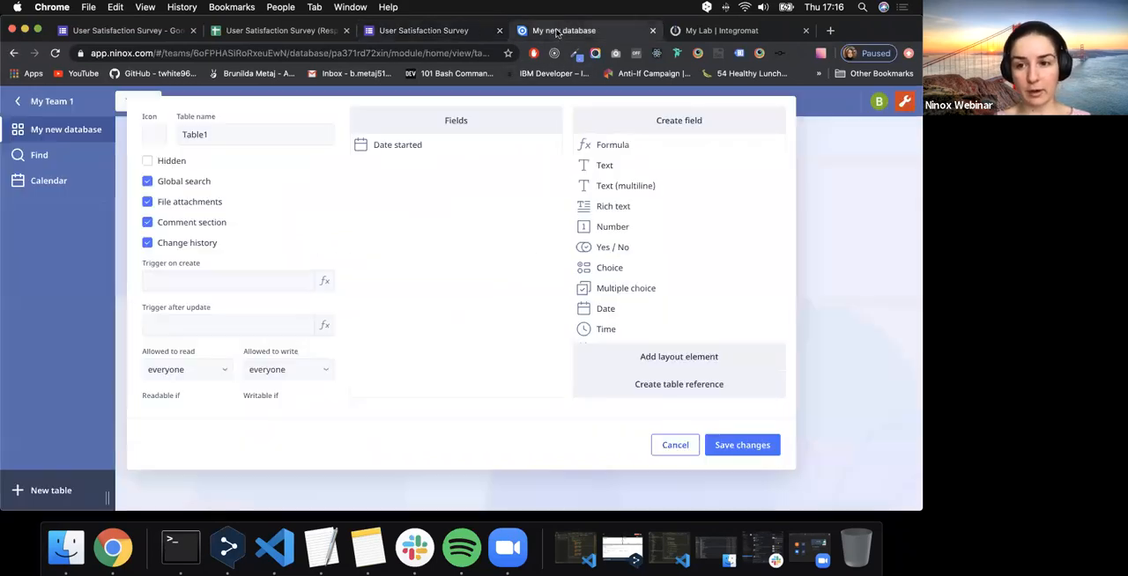
scroll(644, 245, down, 3)
scroll(644, 246, down, 3)
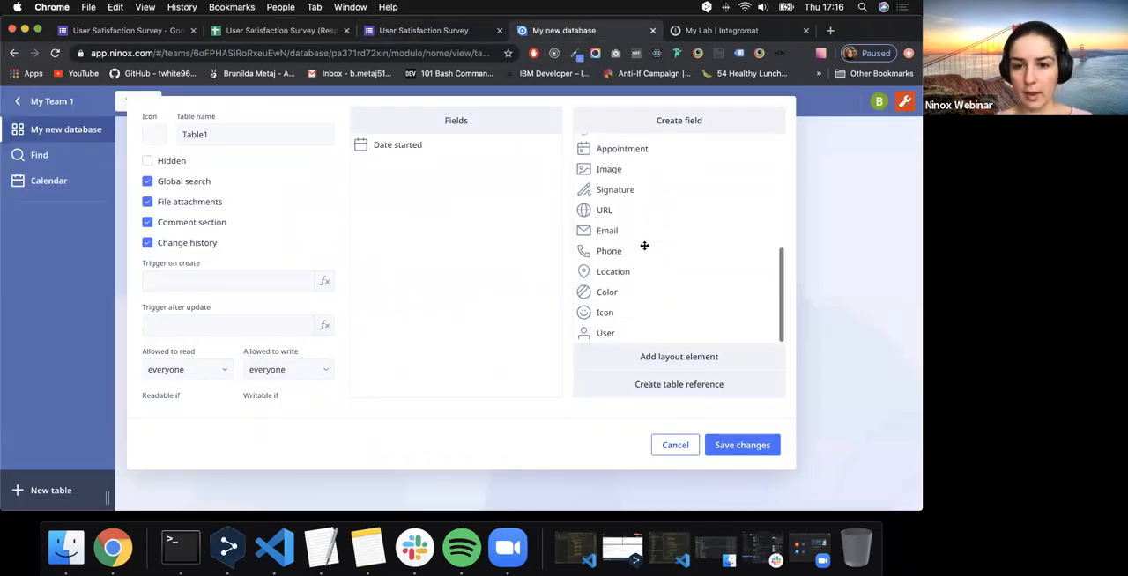
scroll(644, 247, up, 6)
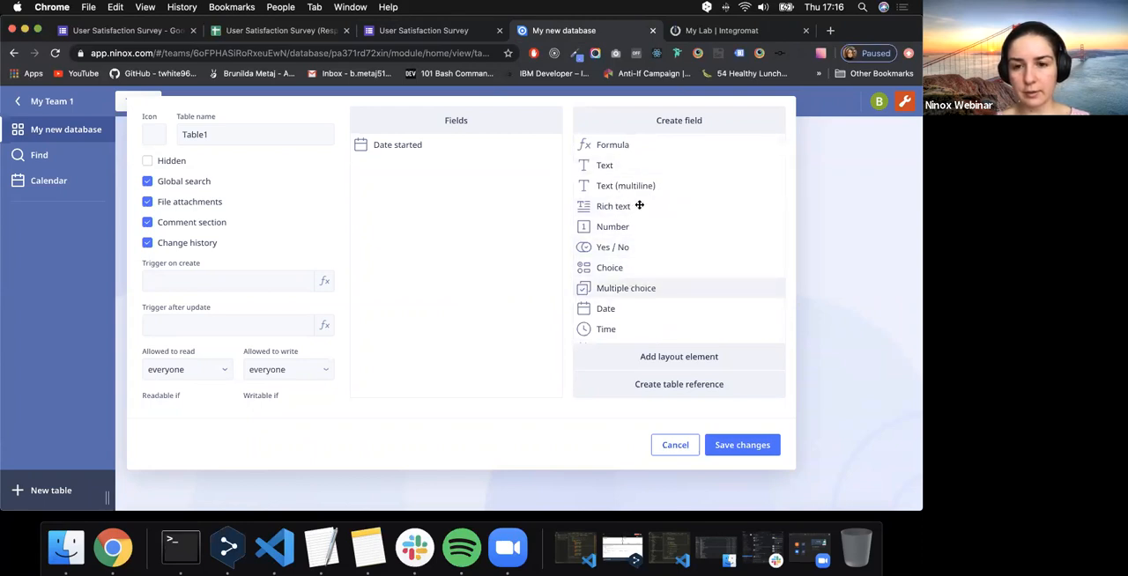
drag(633, 232, 407, 163)
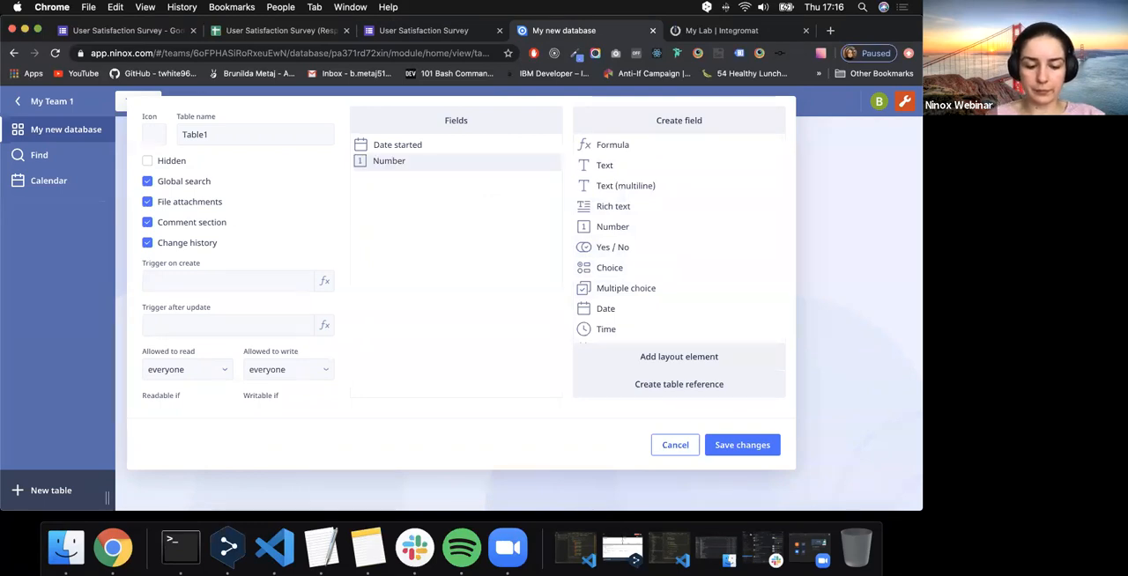
text(User)
key(super+a)
key(BackSpace)
text(Us)
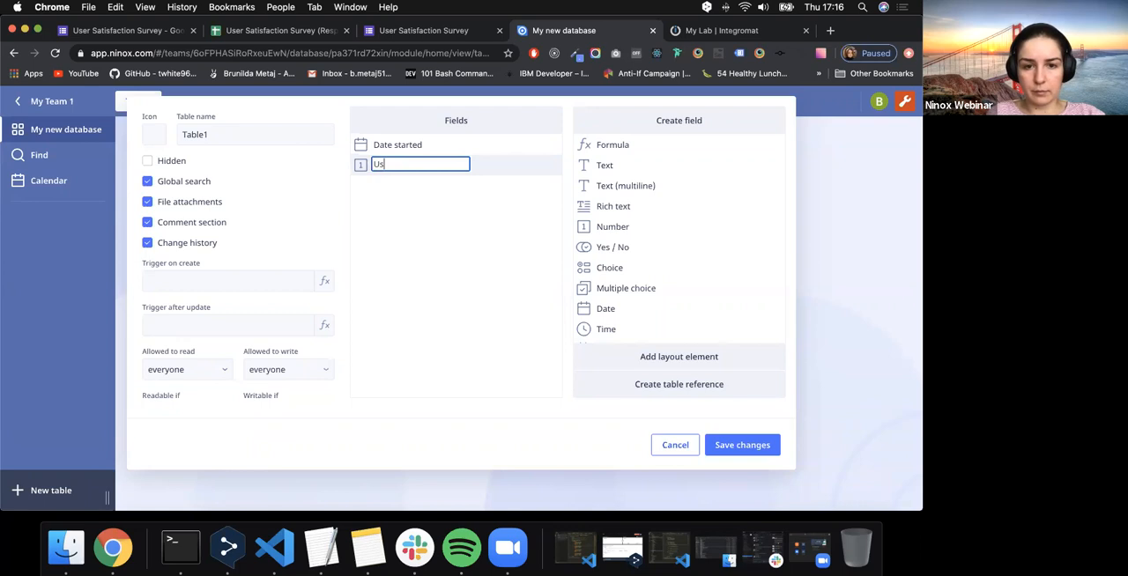
text(er Sat)
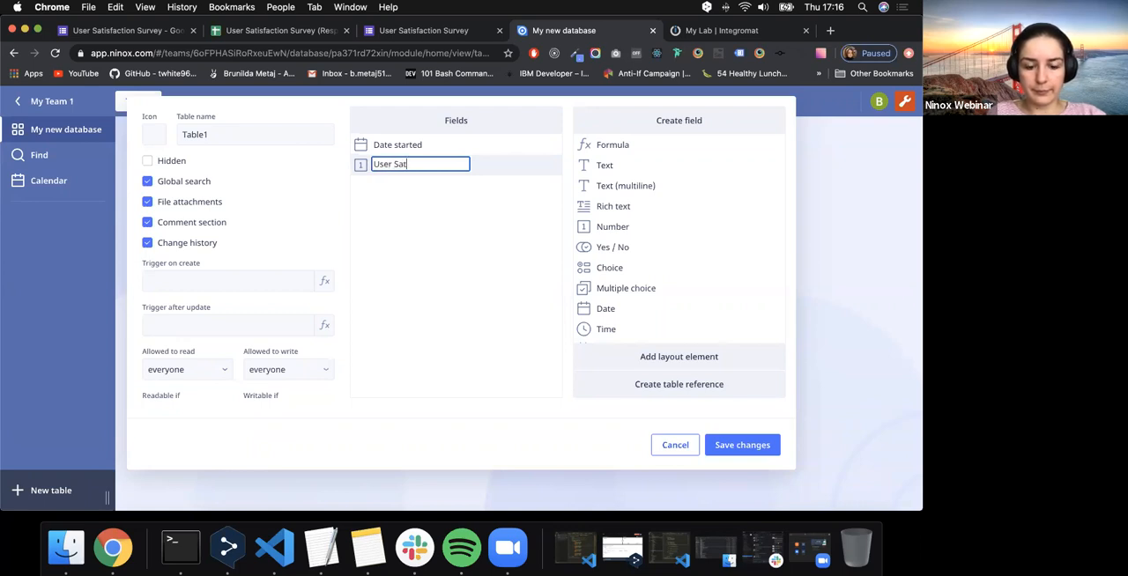
text(isfaction)
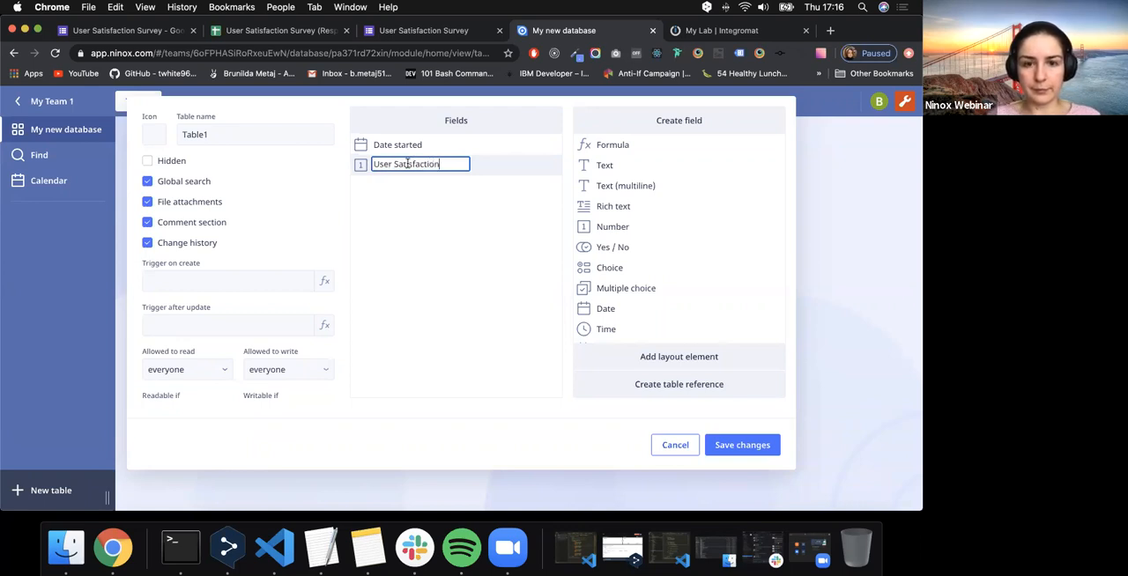
click(406, 233)
- Examine the answer options of the survey's industry question and look through Ninox's available field types for a suitable one
click(434, 32)
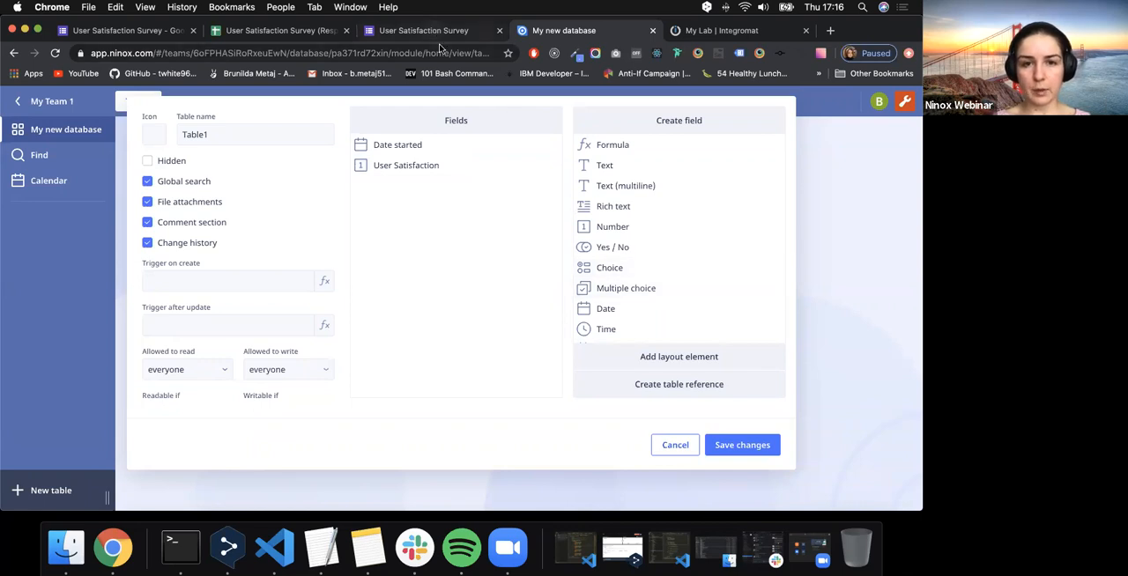
scroll(438, 247, down, 2)
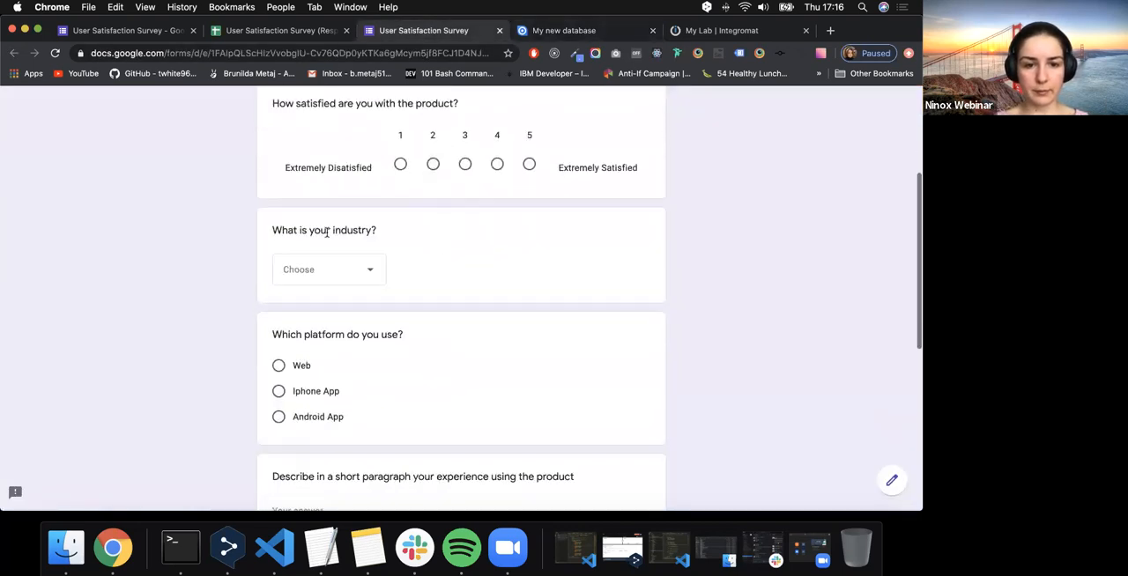
click(344, 270)
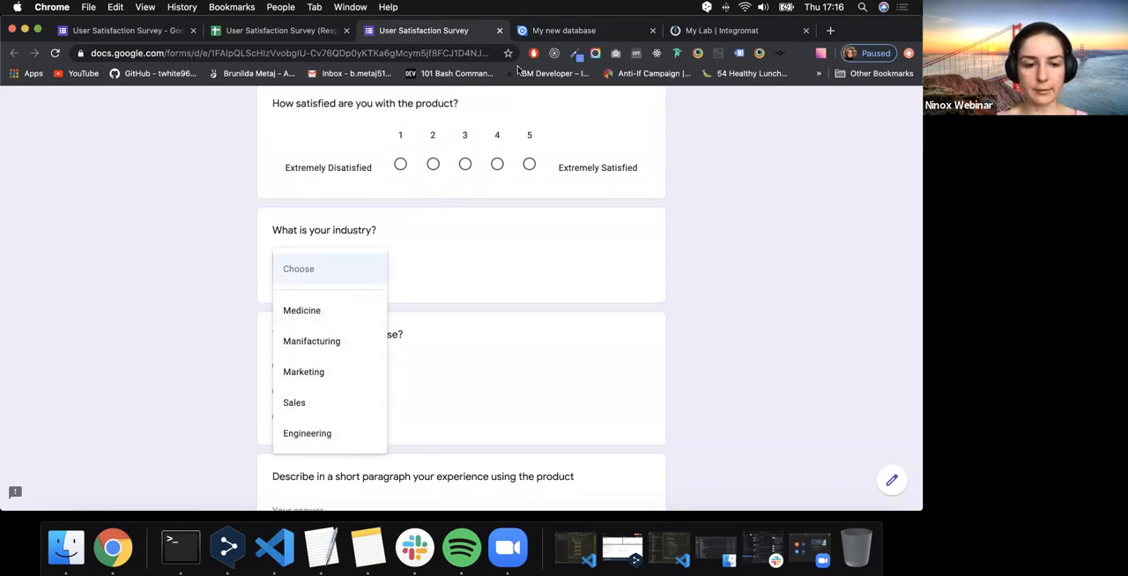
click(564, 30)
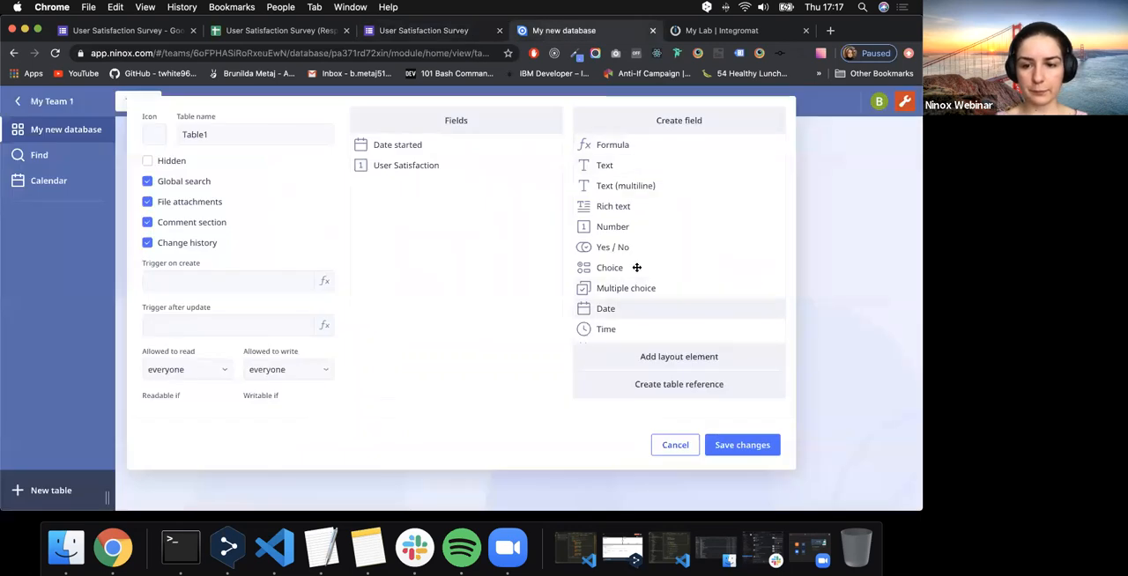
drag(604, 284, 652, 284)
scroll(657, 282, down, 5)
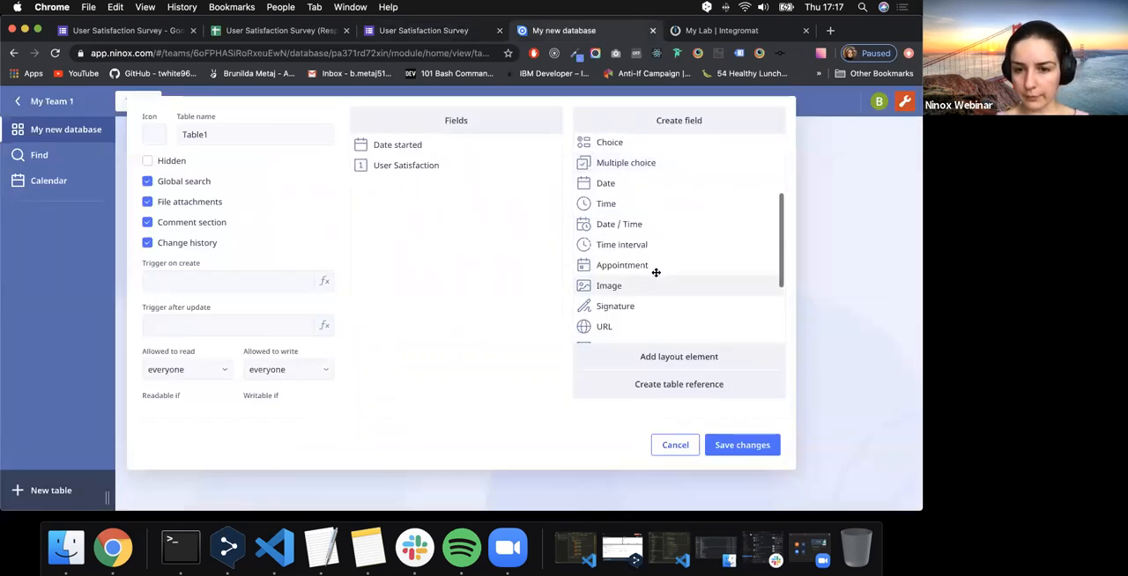
scroll(653, 261, down, 2)
scroll(653, 262, up, 5)
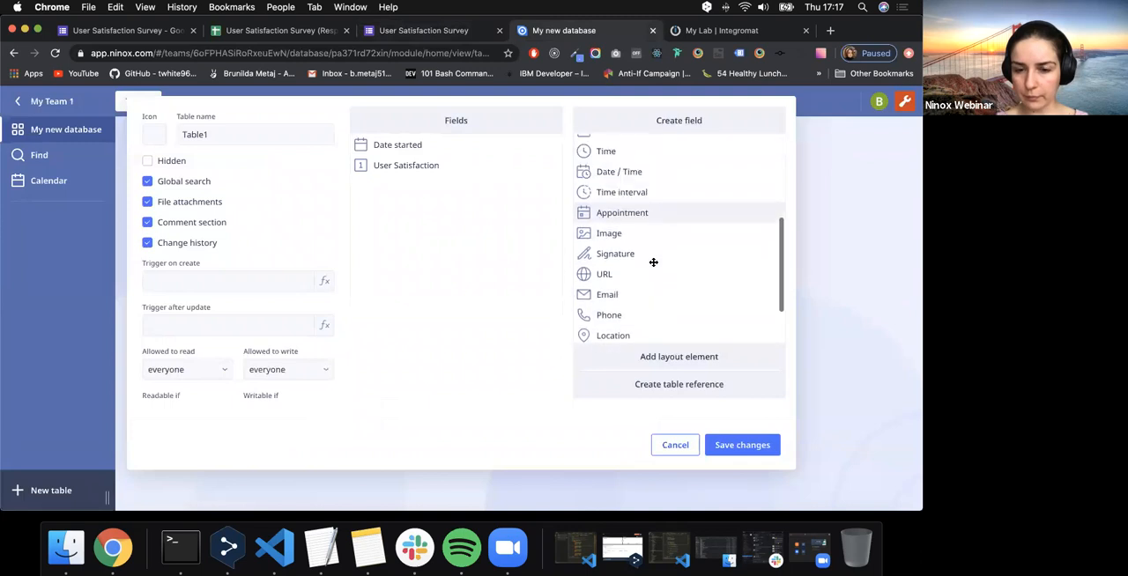
scroll(653, 261, up, 3)
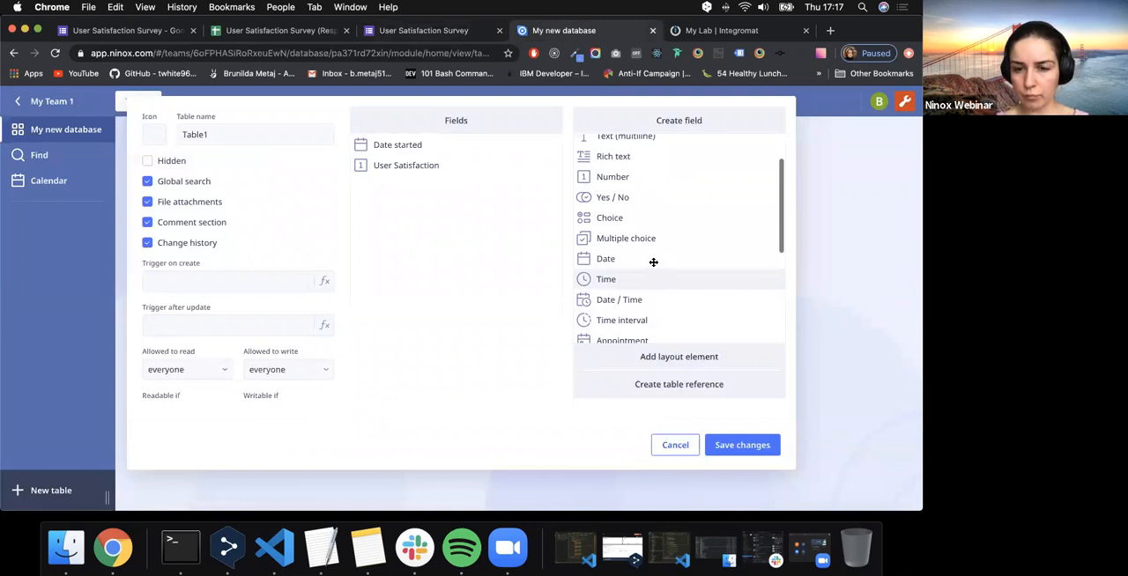
scroll(652, 261, up, 3)
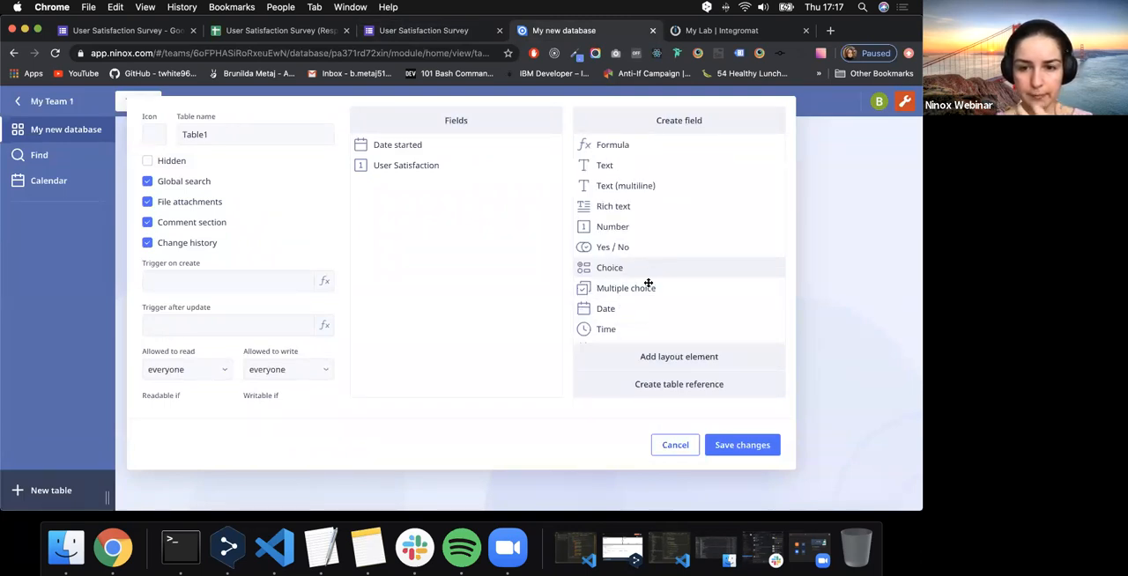
scroll(648, 283, down, 4)
scroll(647, 283, down, 3)
scroll(648, 283, up, 5)
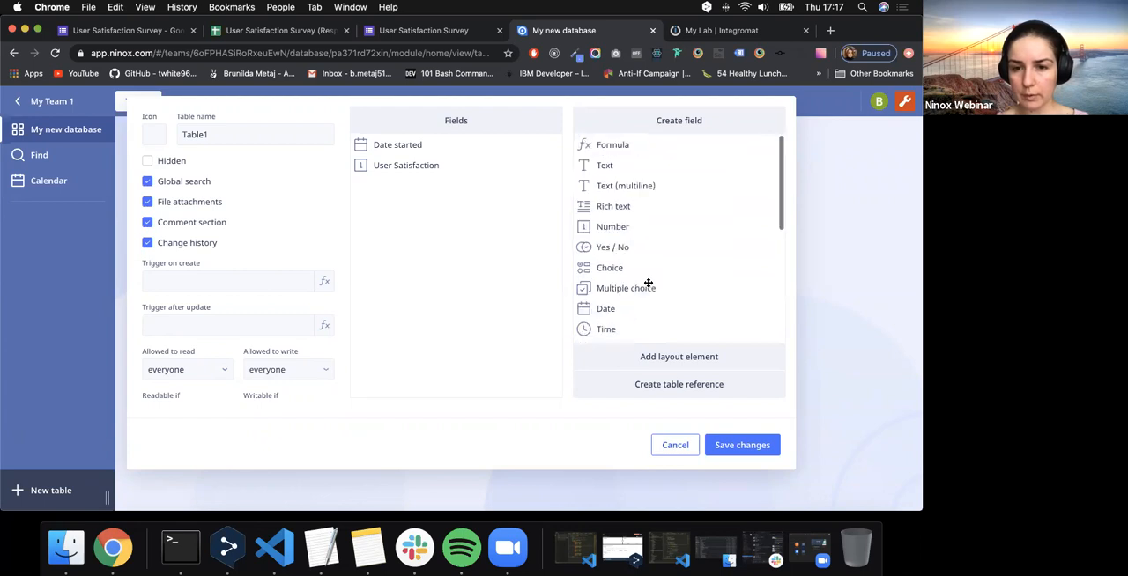
- Add a Multiple choice field named "User Industry" to the table below the User Satisfaction field
drag(640, 288, 446, 227)
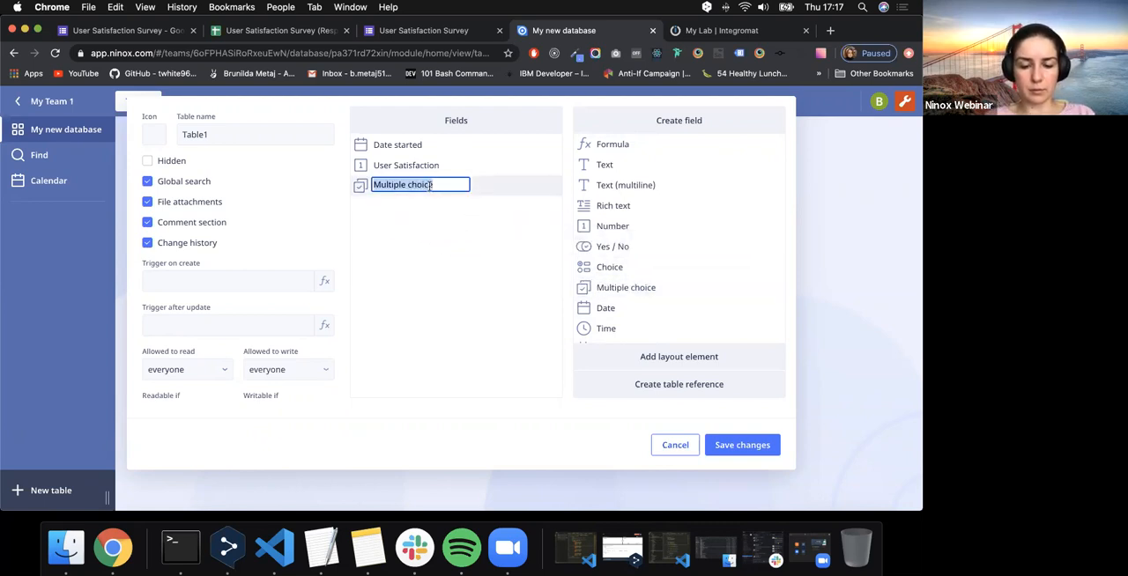
key(BackSpace)
text(User Industry)
key(Return)
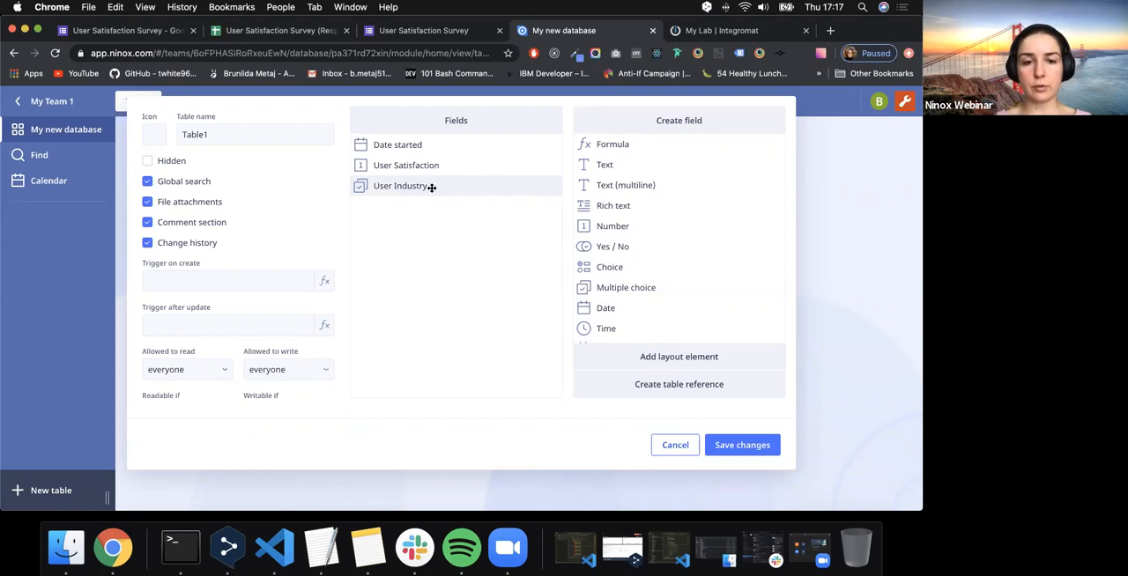
- Open the settings of the User Industry field and add "Medicine" as its first choice value
click(414, 189)
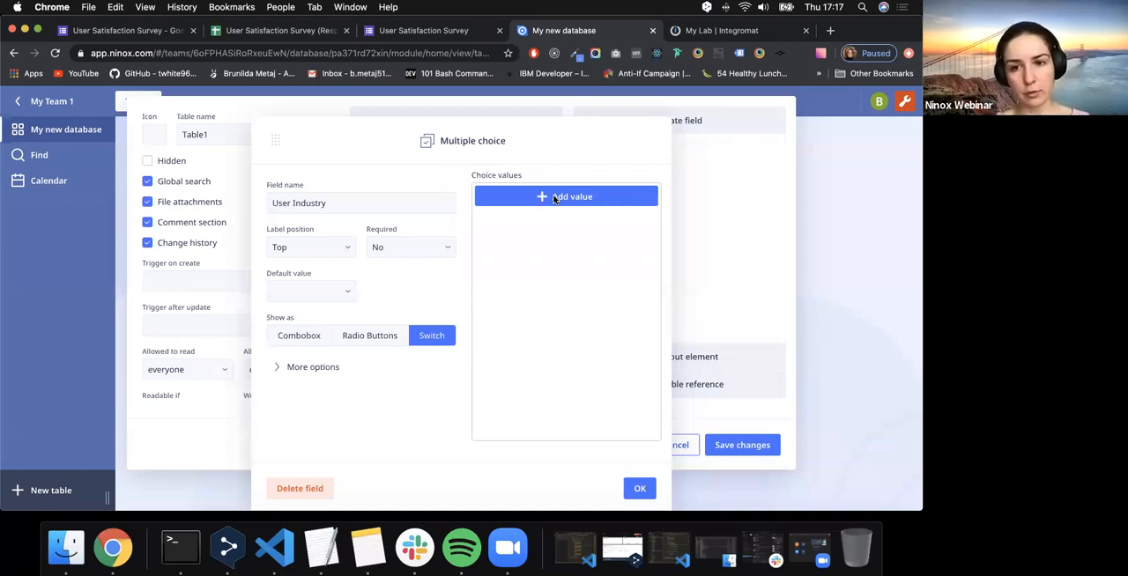
click(554, 198)
text(Medicine)
key(Return)
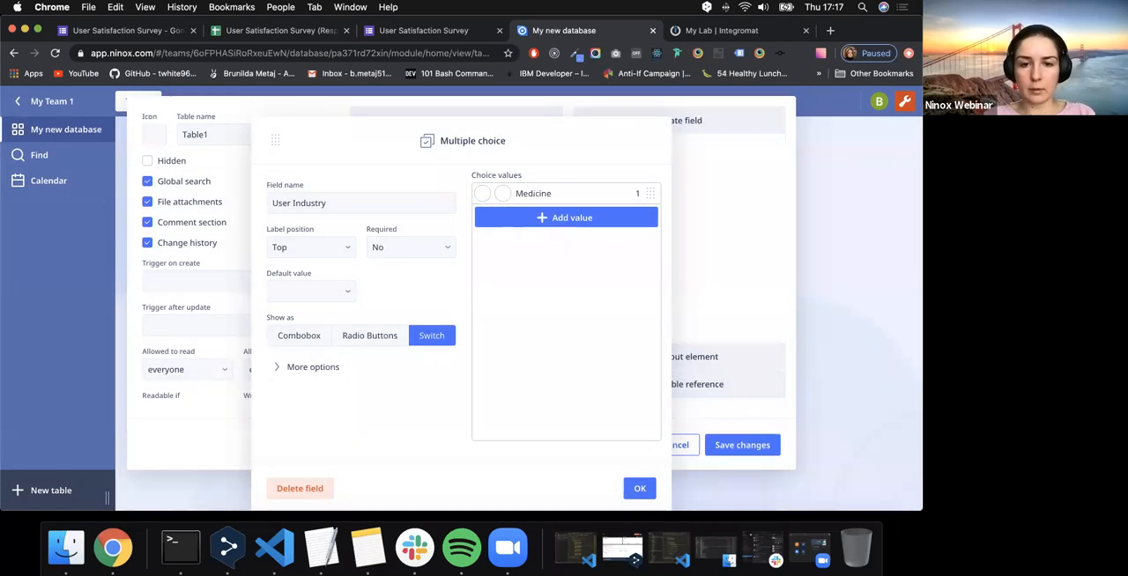
- Add "Manifacturing" as the second choice value of User Industry, spelled as in the survey's industry options
click(547, 218)
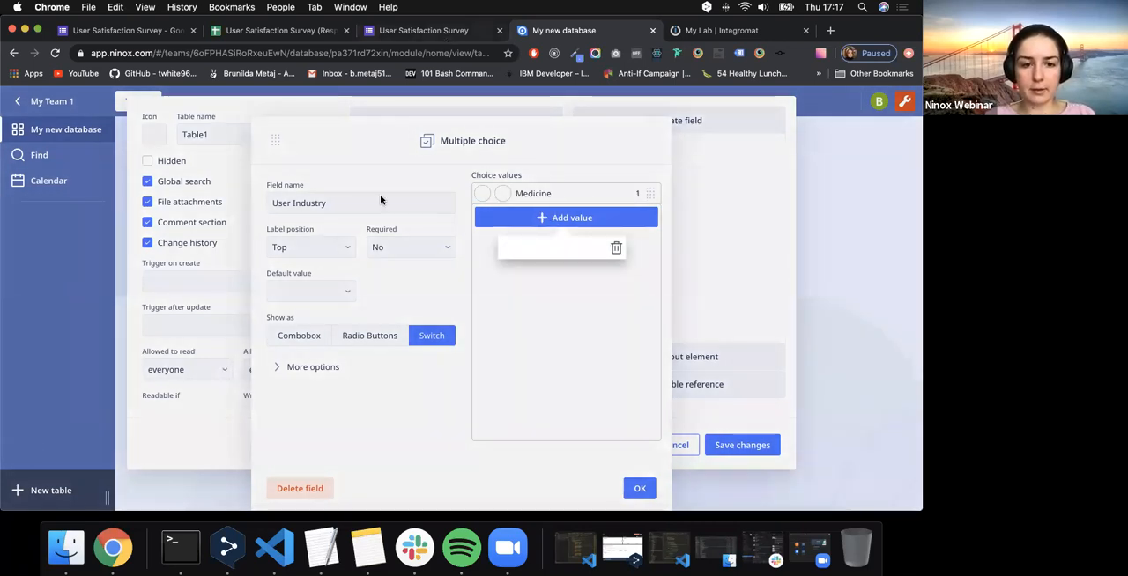
click(425, 32)
click(552, 33)
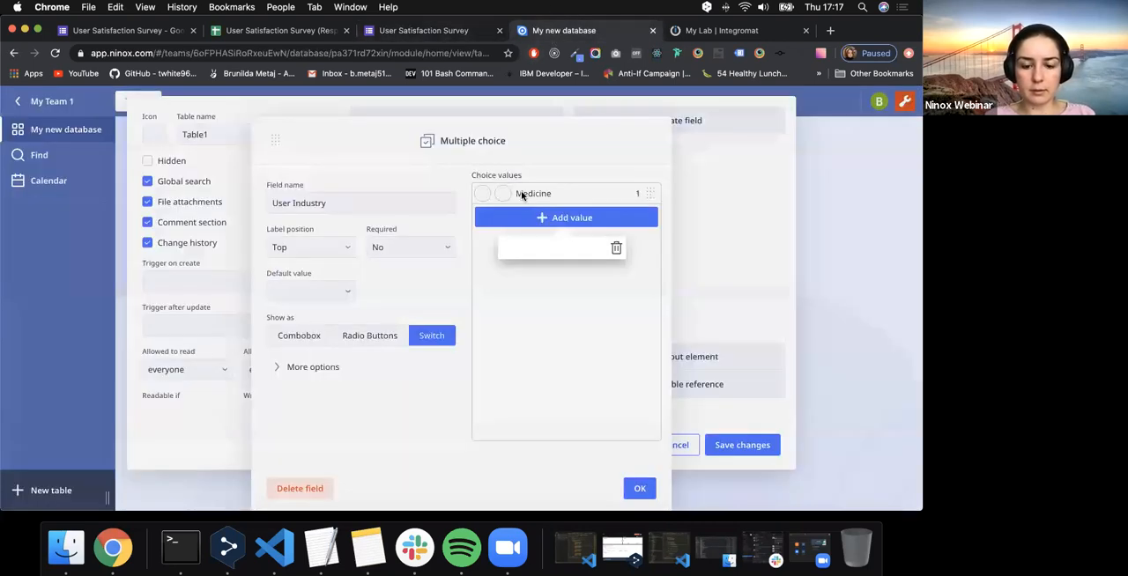
text(Manifacturing)
key(Return)
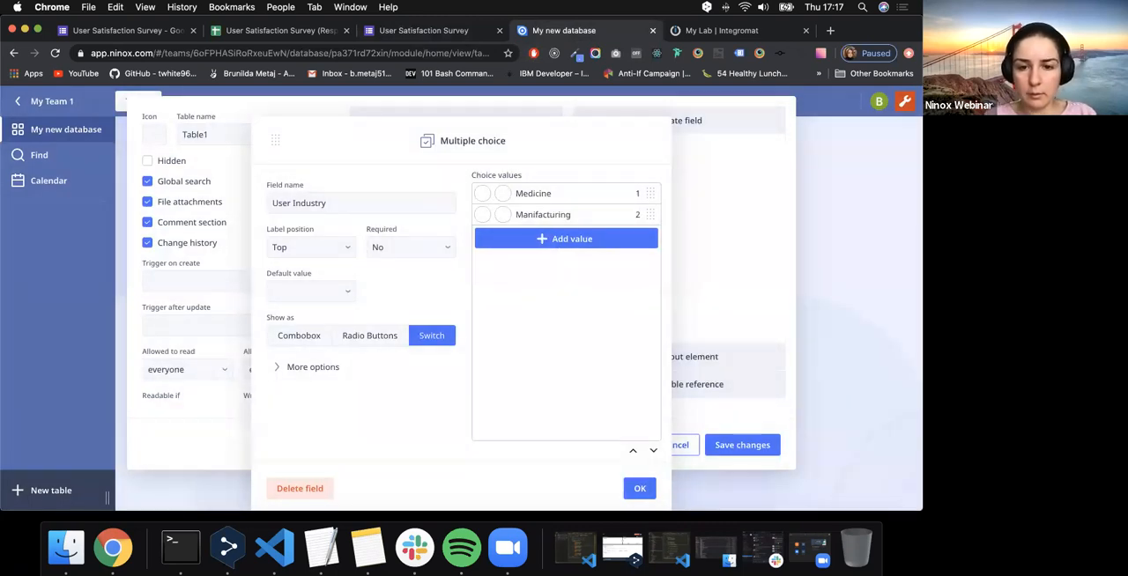
- Check the survey's industry options again and add "Marketing" as the third choice value of User Industry
click(440, 39)
click(544, 40)
click(545, 248)
text(Marketing)
key(Return)
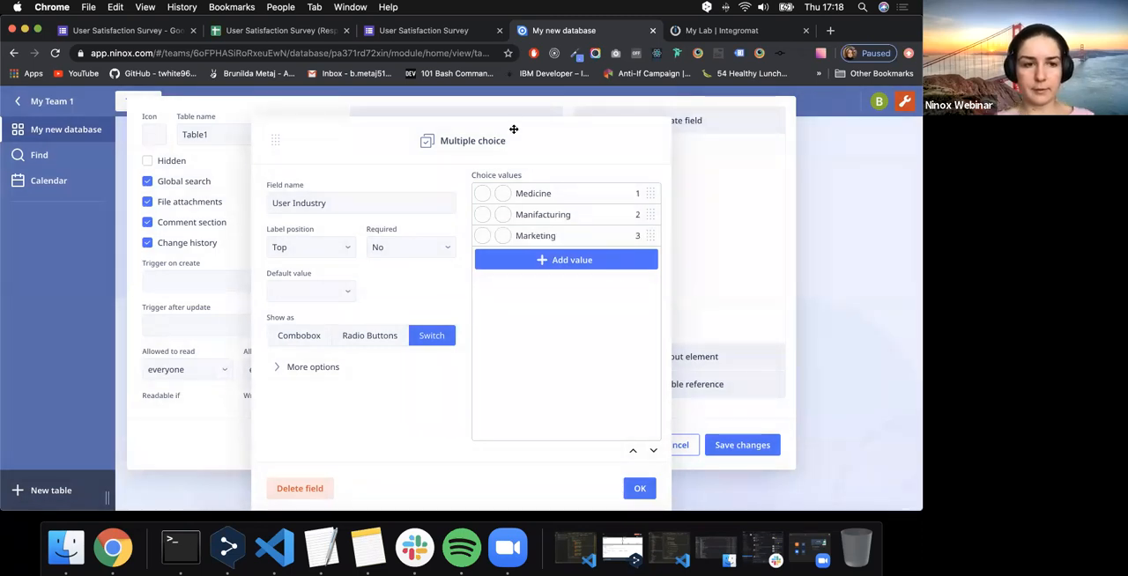
- Look up the fourth industry option in the survey and add "Sales" as a choice value of User Industry
click(452, 35)
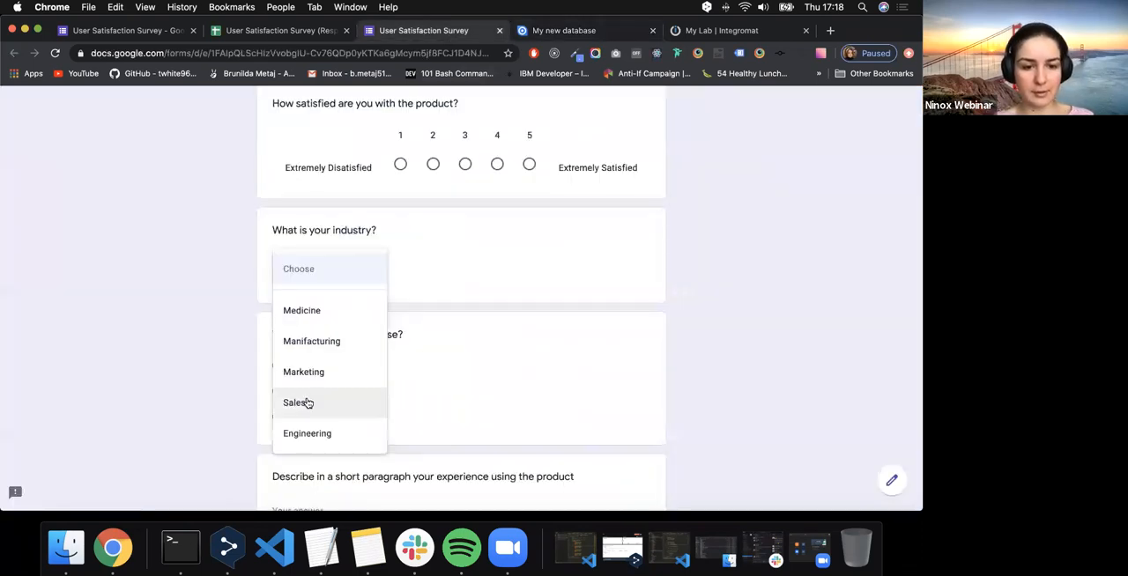
click(564, 33)
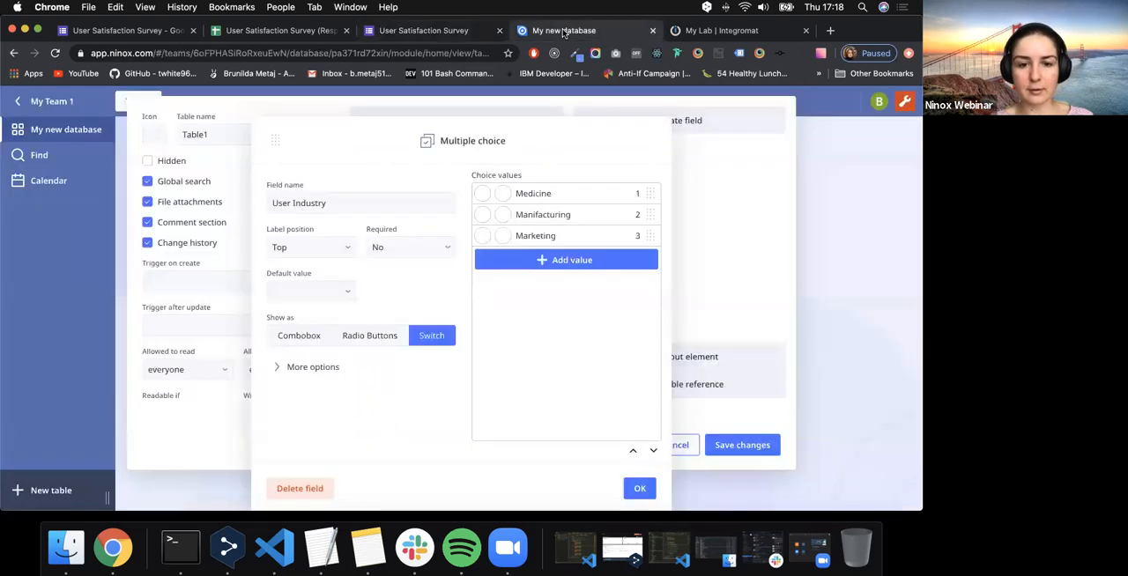
click(566, 260)
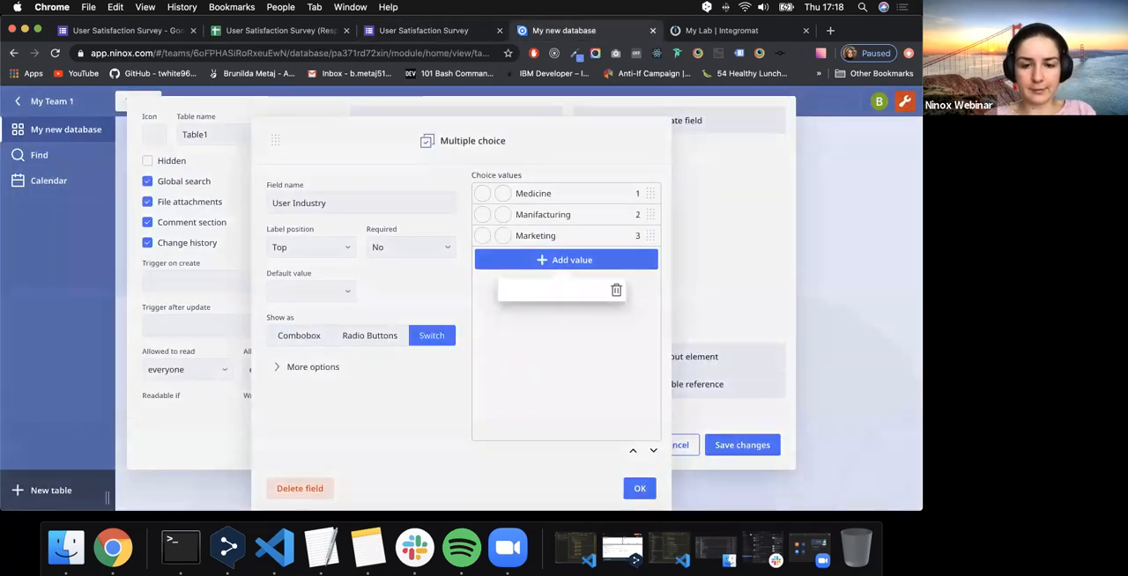
text(Sales)
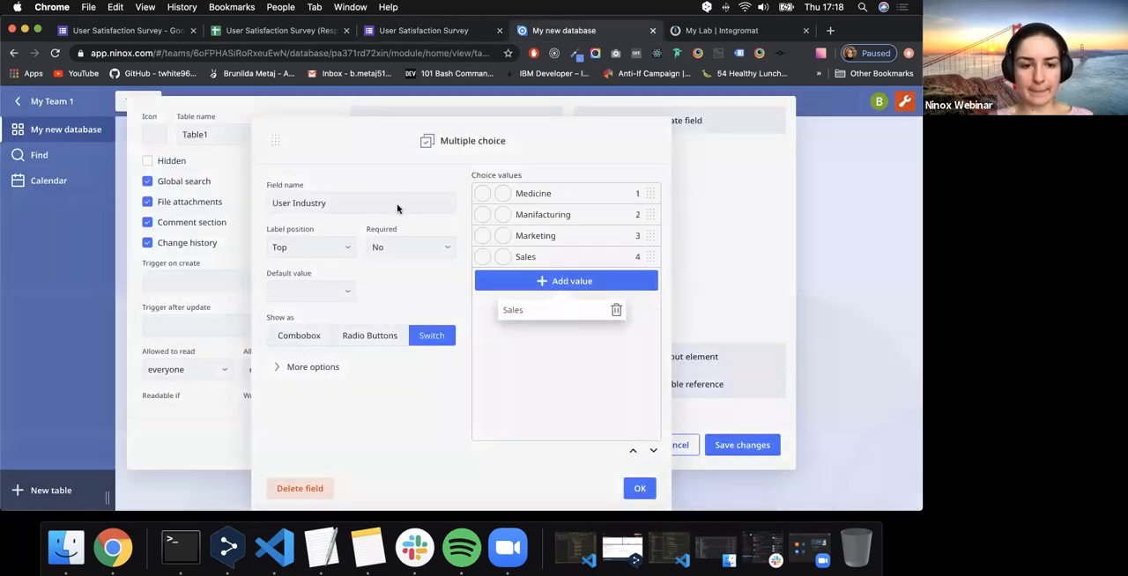
- Add "Engineering" as the fifth choice value of User Industry and confirm the field's settings
click(535, 288)
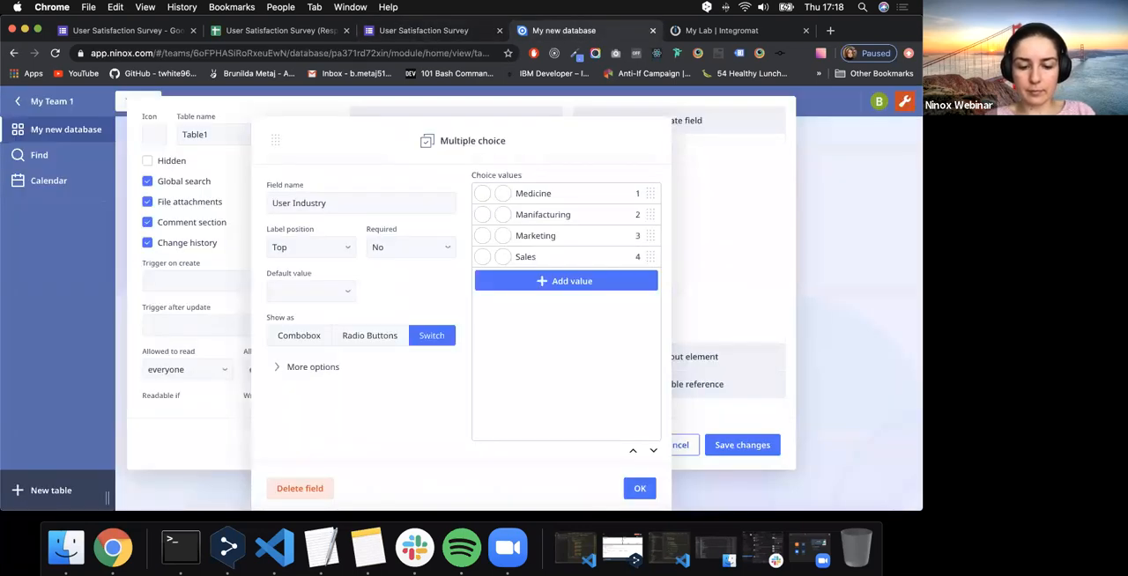
text(Engineering)
key(Return)
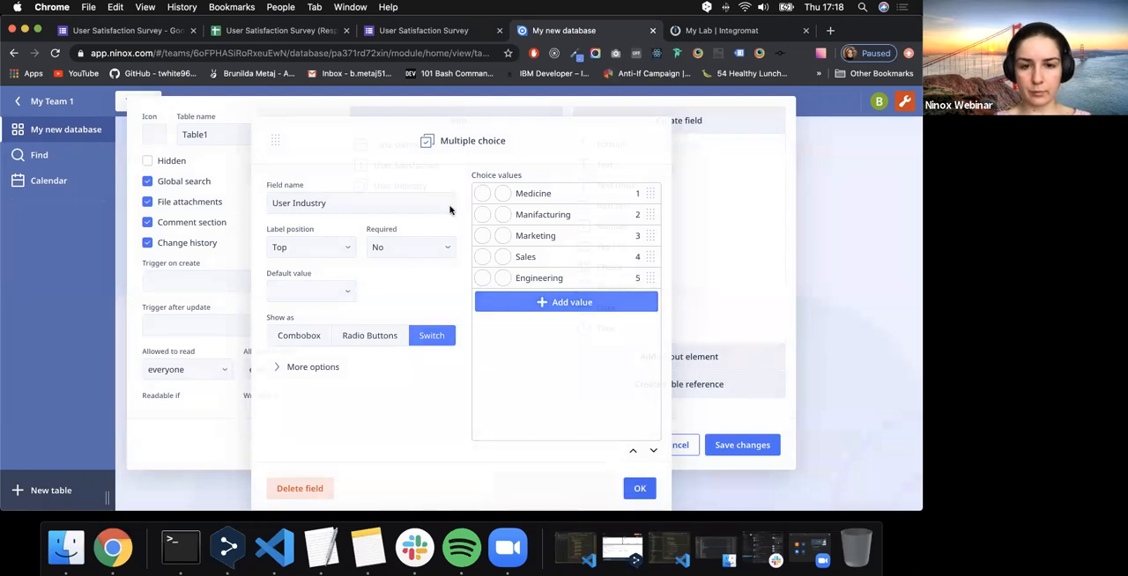
click(649, 491)
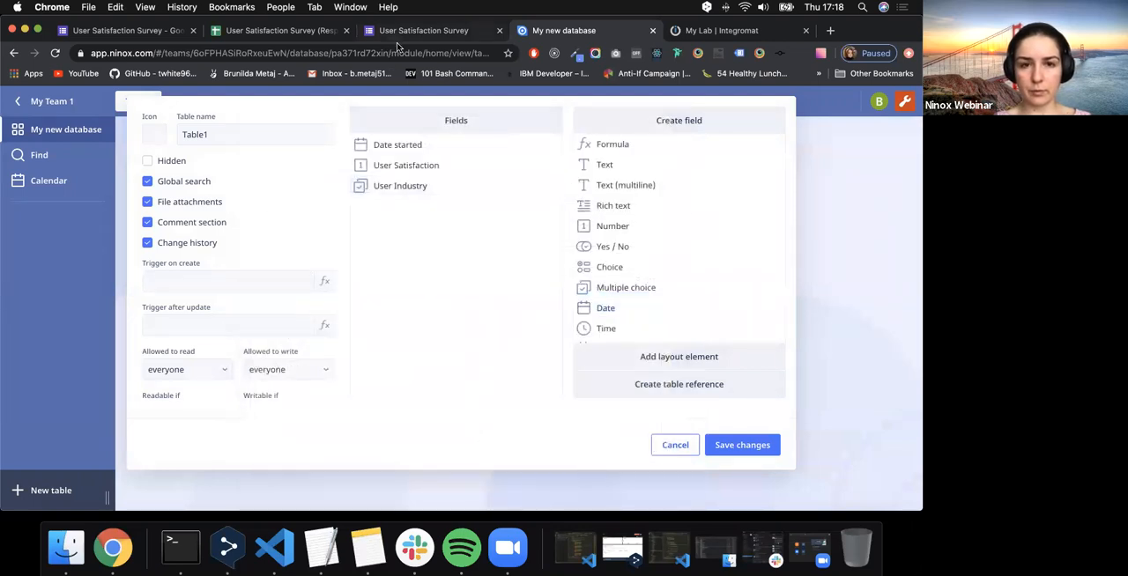
- Check the platform question in the survey and add a Choice field named "Platform" to the Ninox table
click(423, 30)
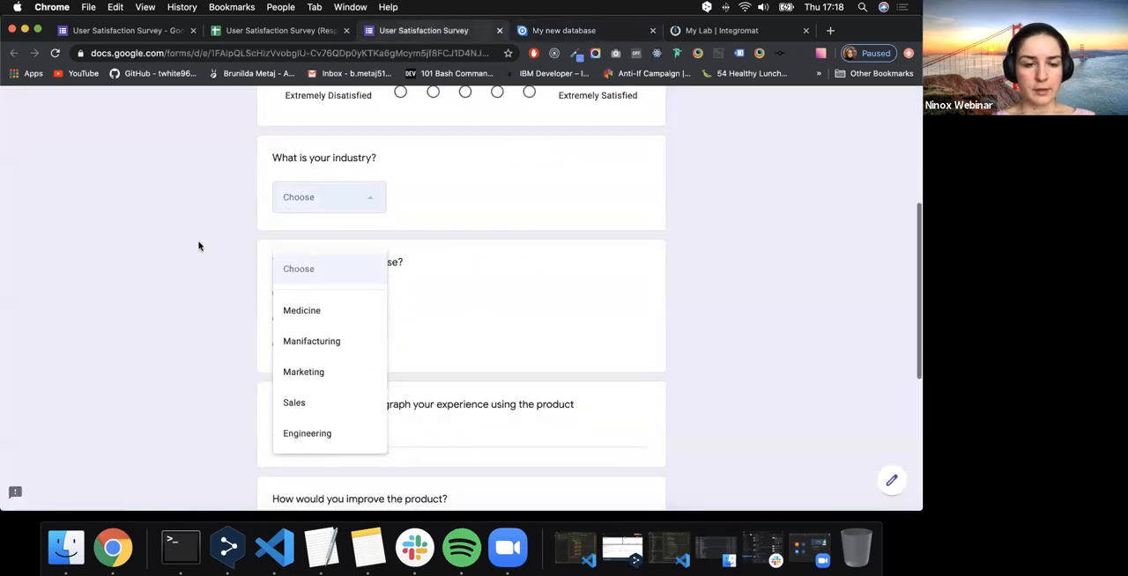
click(199, 244)
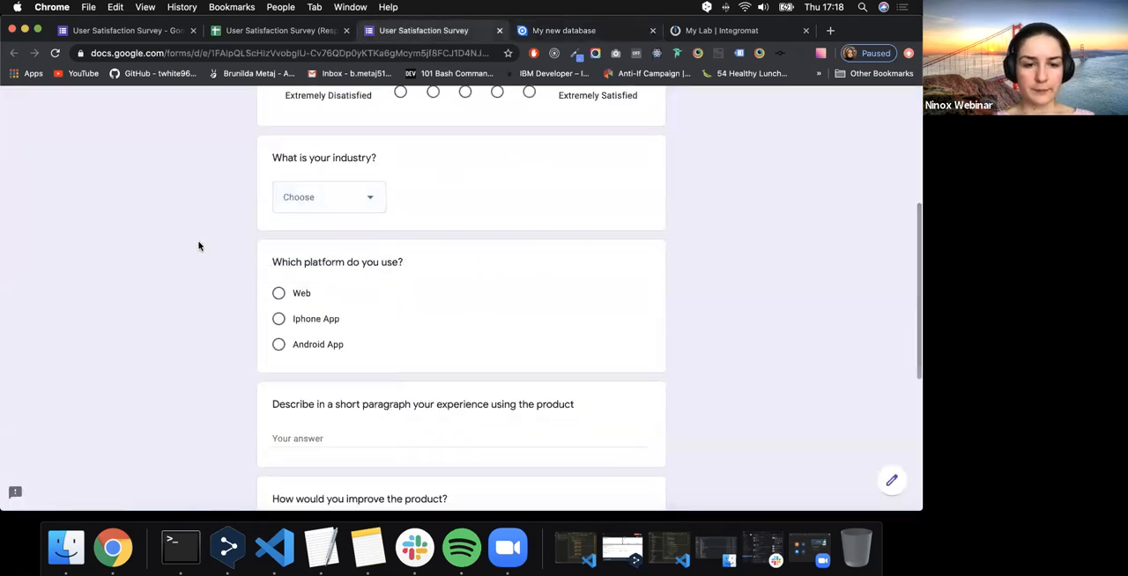
click(579, 32)
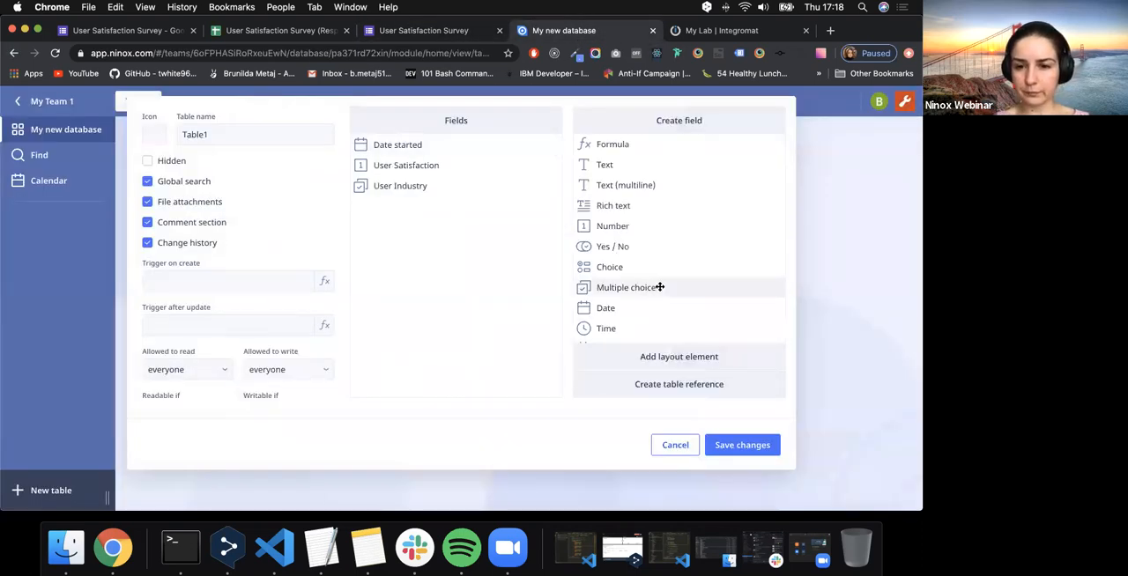
click(451, 35)
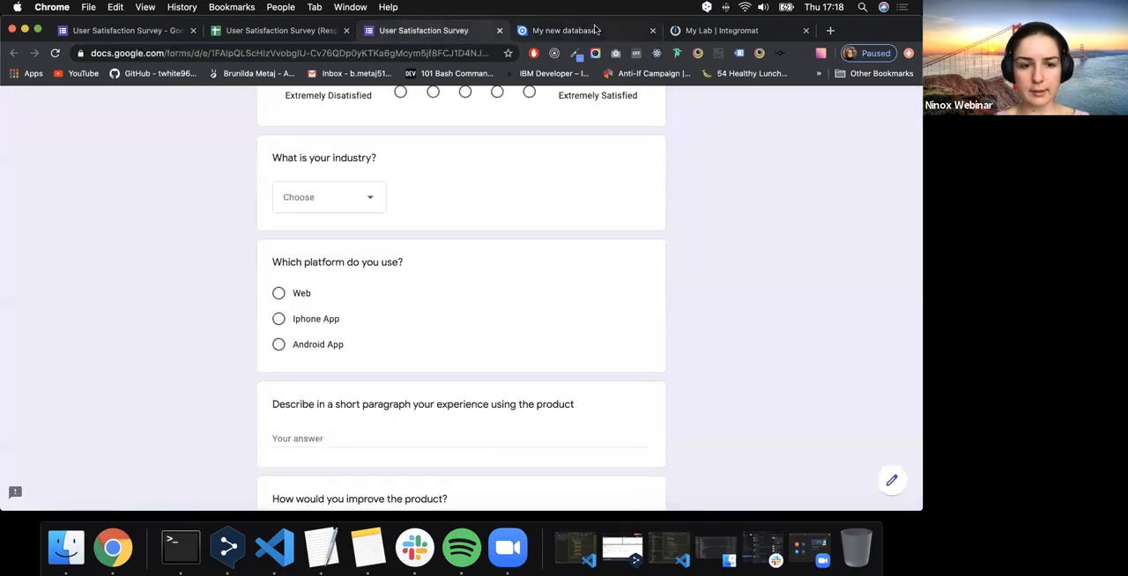
click(595, 30)
drag(599, 269, 434, 254)
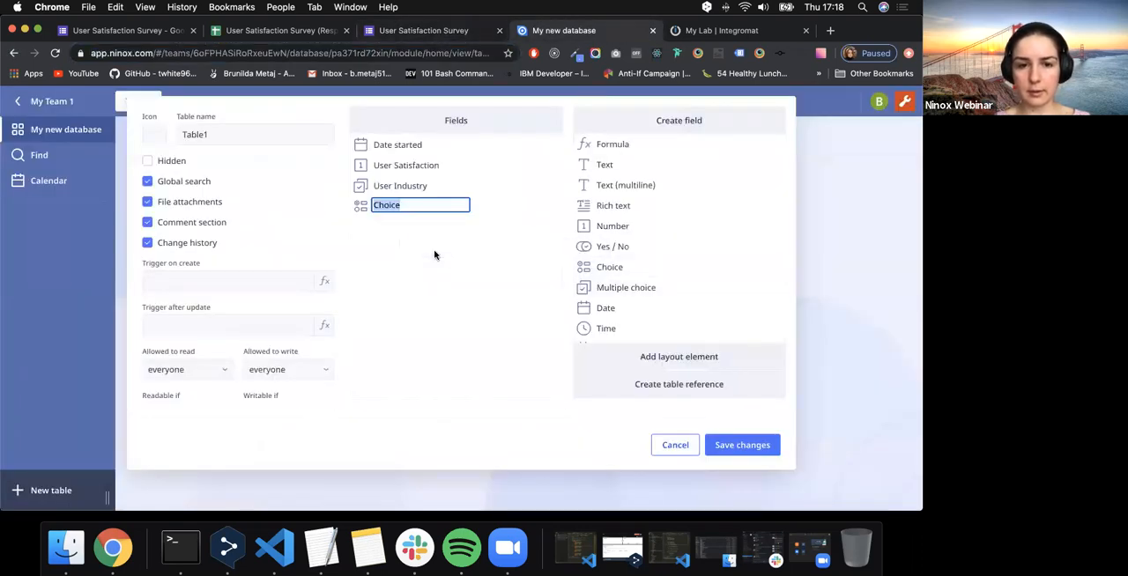
text(Platform)
key(Return)
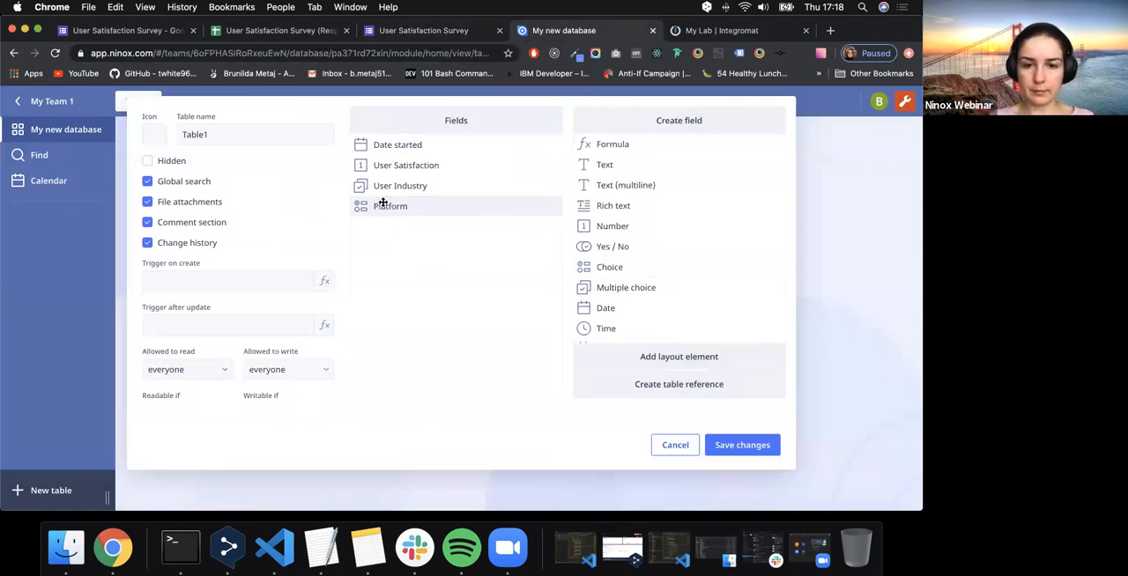
- Add "Web" and "Iphone App" as the first two choice values of the Platform field
click(387, 205)
click(583, 199)
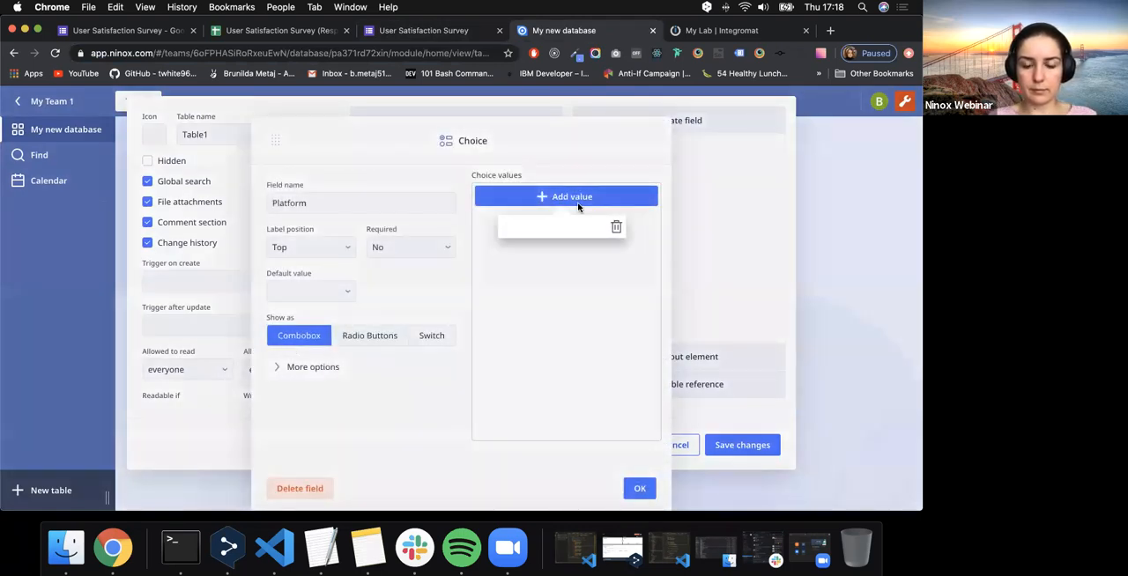
text(Web)
key(Return)
click(561, 217)
text(Ipho)
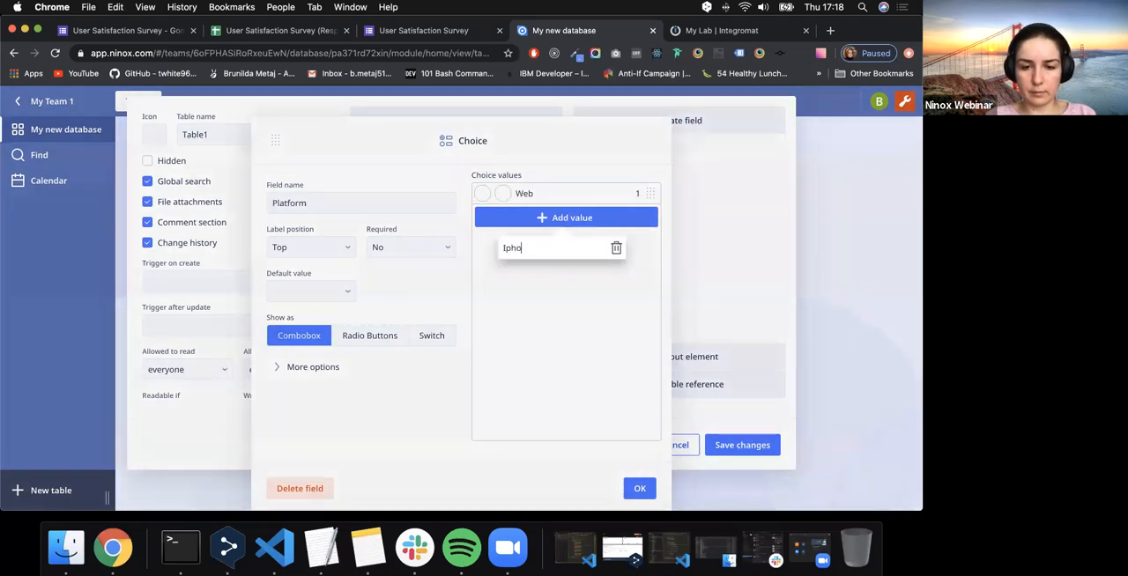
text(ne App)
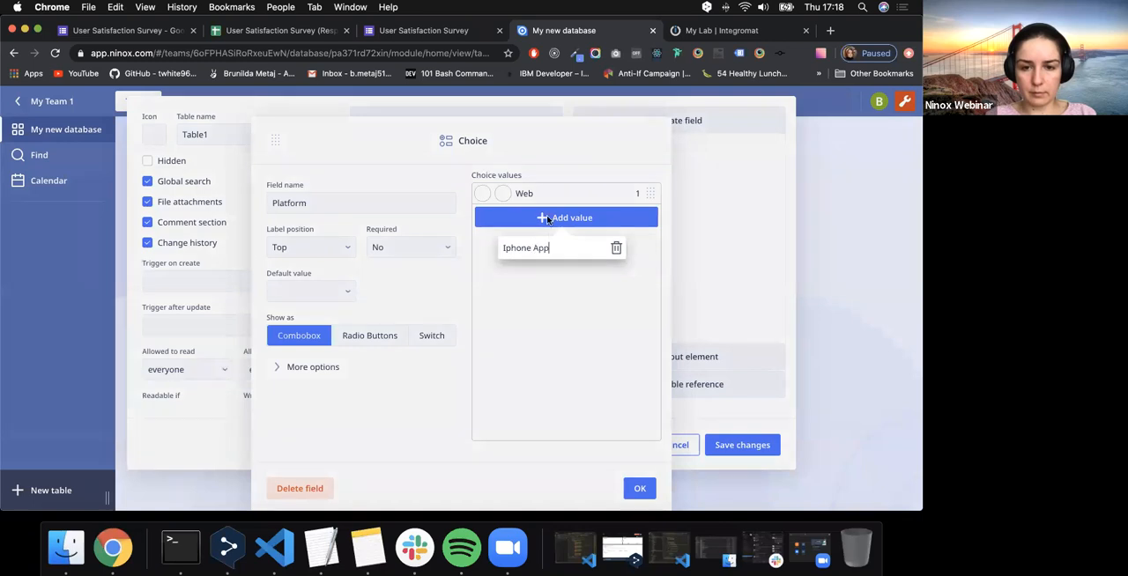
key(Return)
- Add "Android App" as the third choice value of Platform and confirm the field's settings
click(549, 238)
text(And)
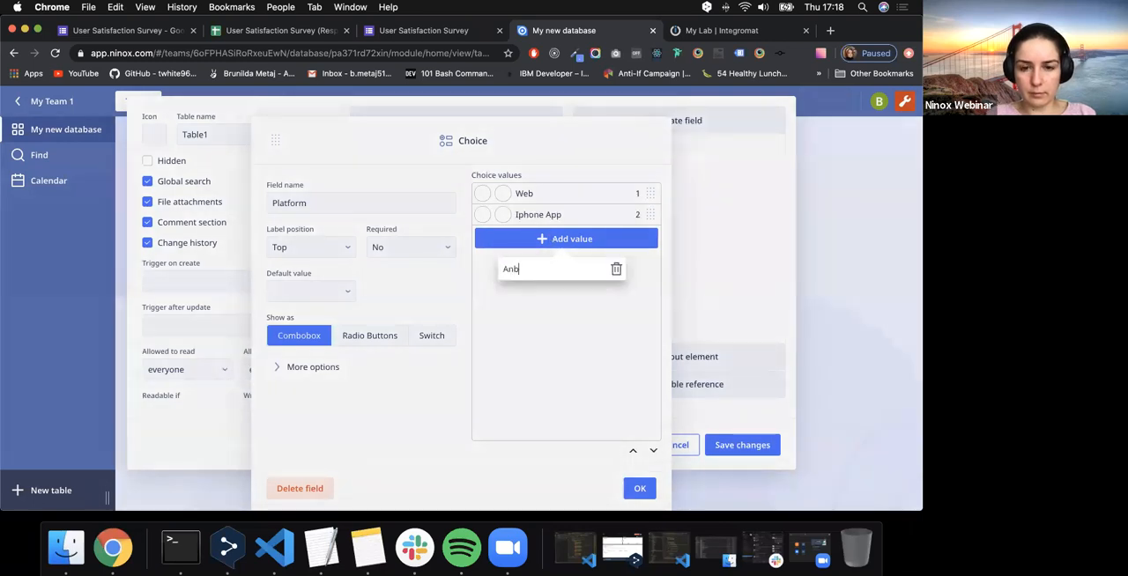
text(roid App)
key(Return)
click(640, 487)
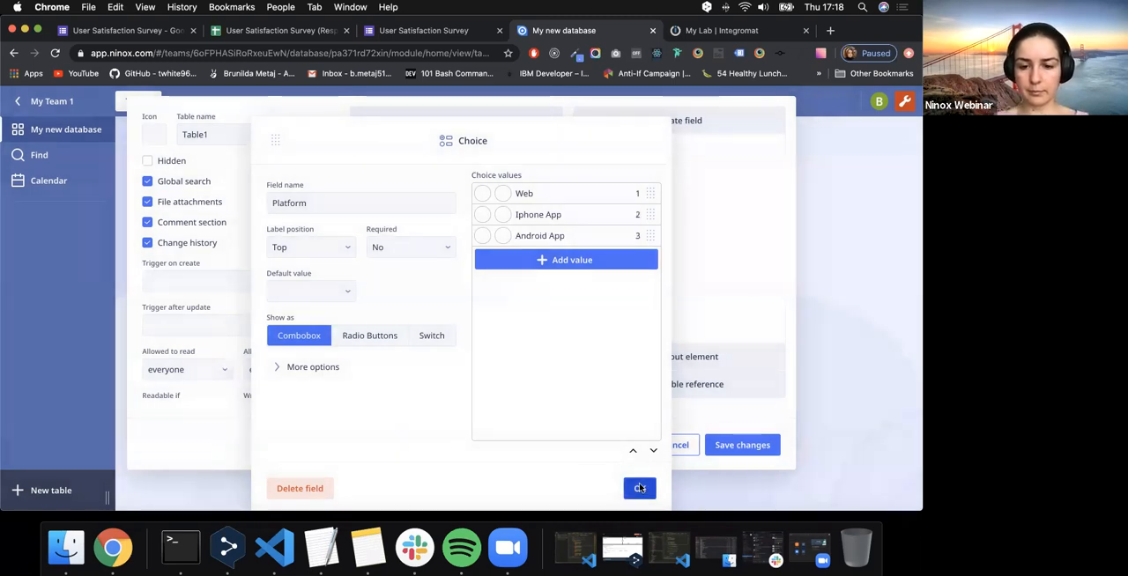
- Check the survey's paragraph questions and add a multiline text field named "User Experience" to the Ninox table
click(431, 32)
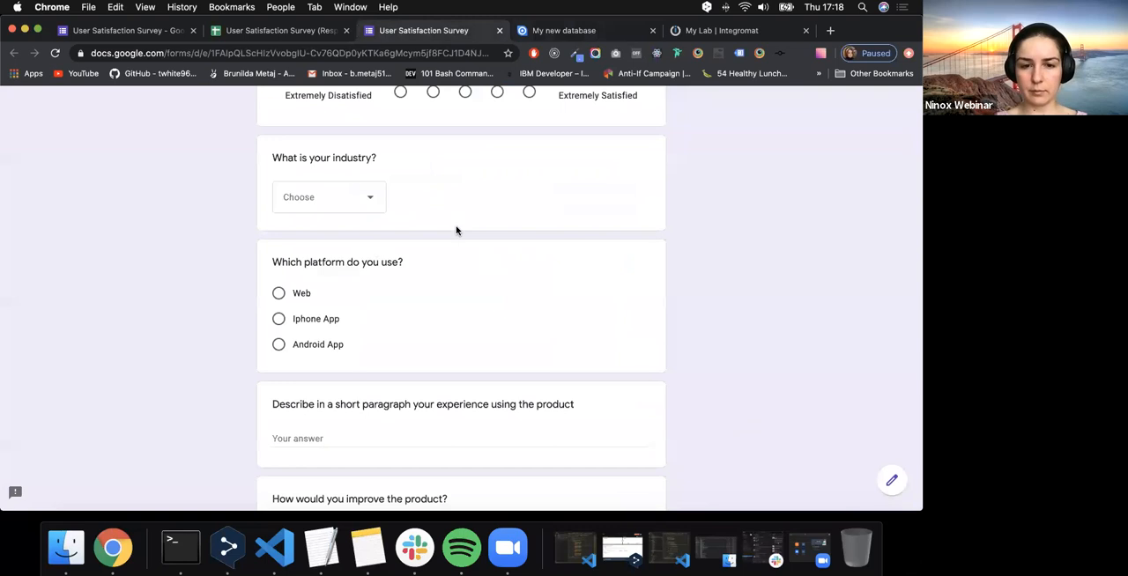
scroll(319, 278, down, 5)
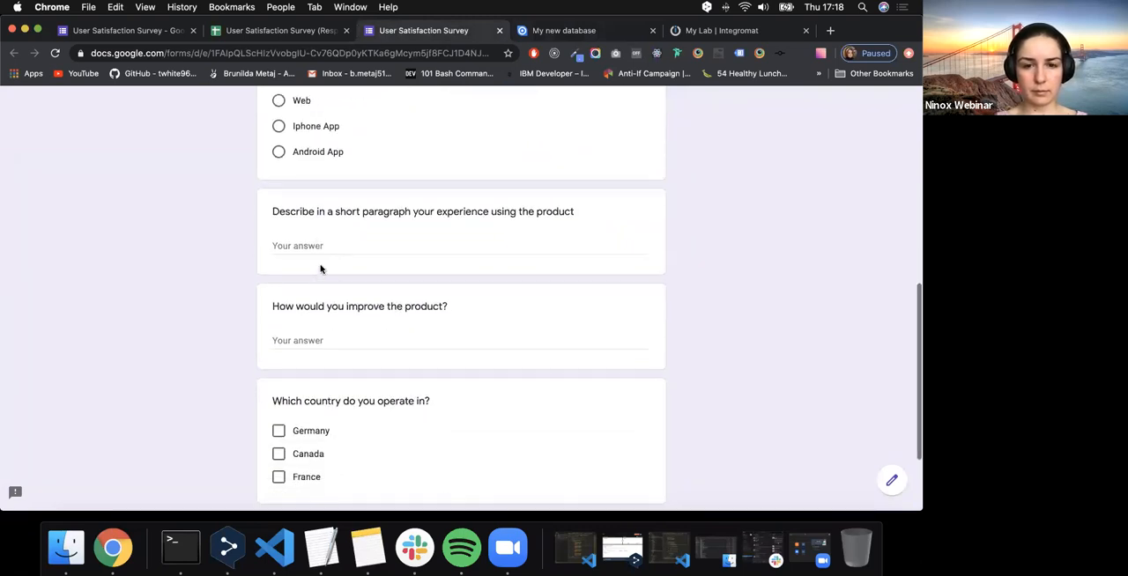
click(555, 31)
drag(628, 185, 448, 211)
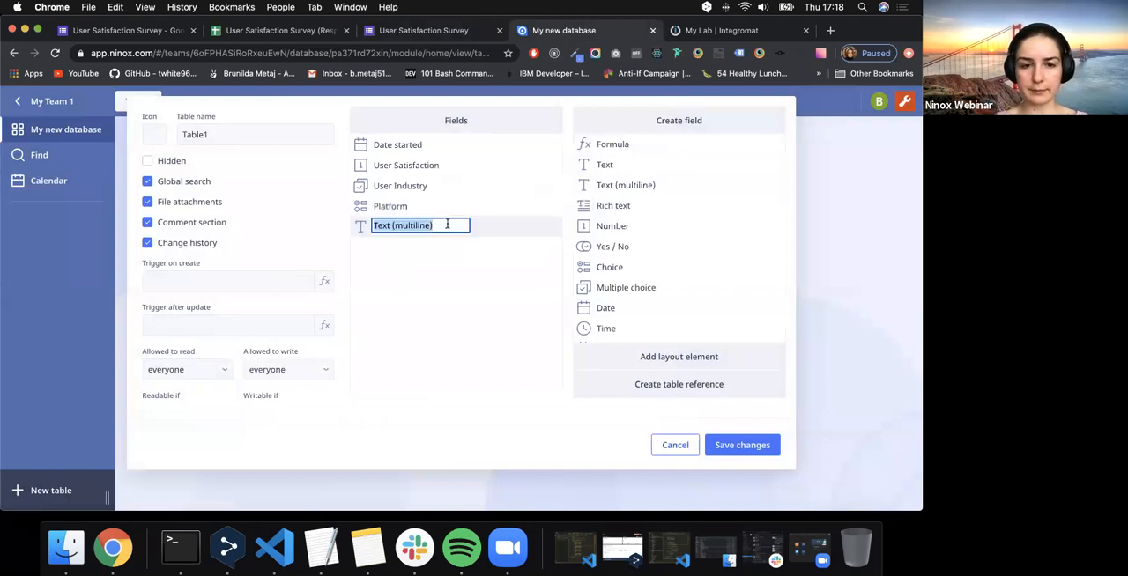
text(User Ex)
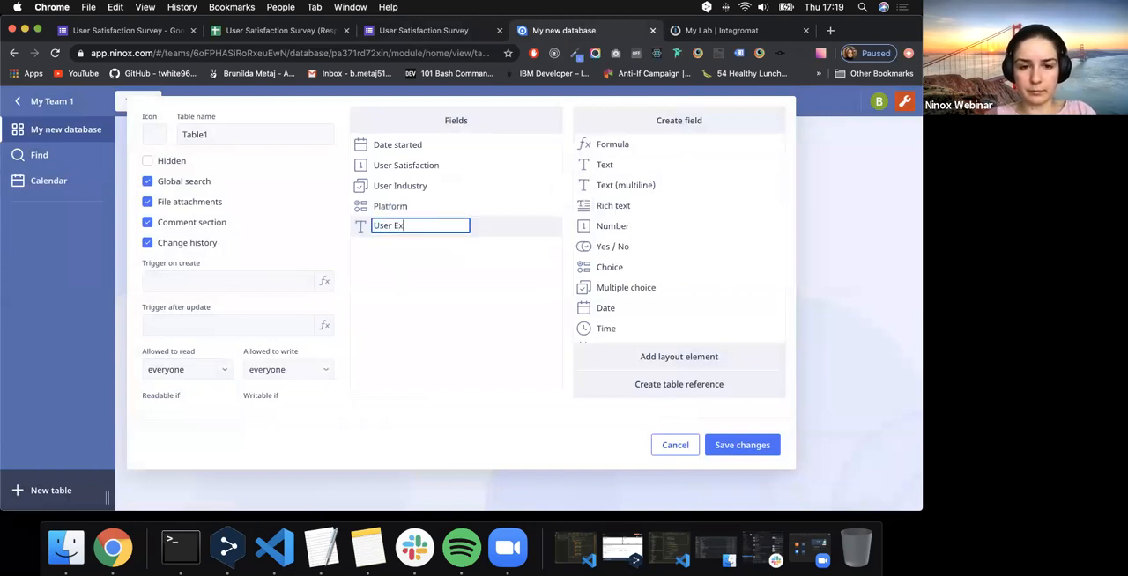
text(perience)
click(468, 298)
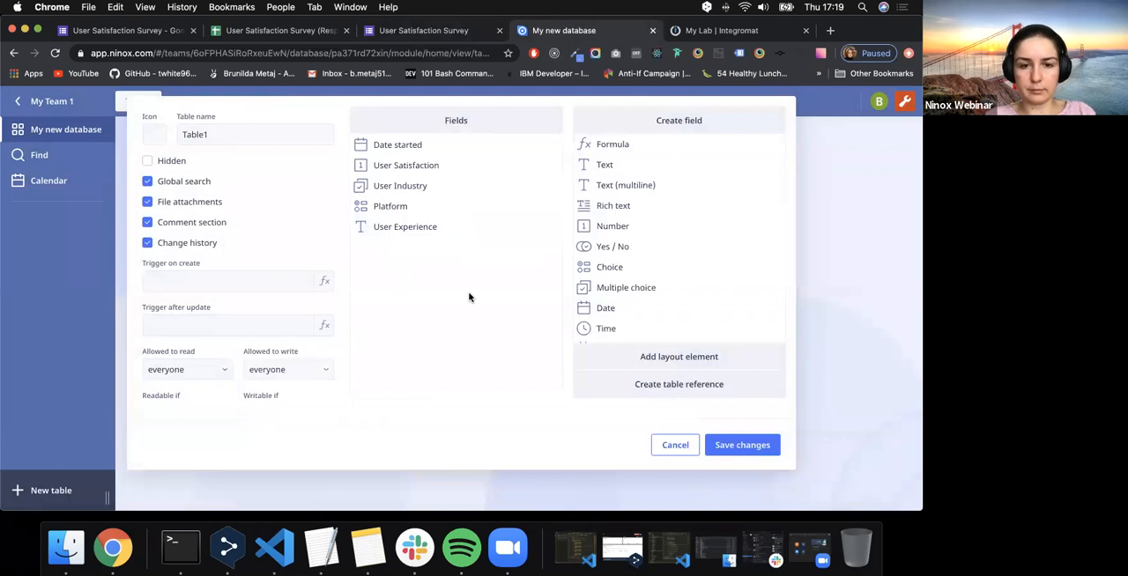
- Add a second multiline text field named "User Suggestions" below User Experience
drag(606, 185, 405, 271)
text(User Suggestions)
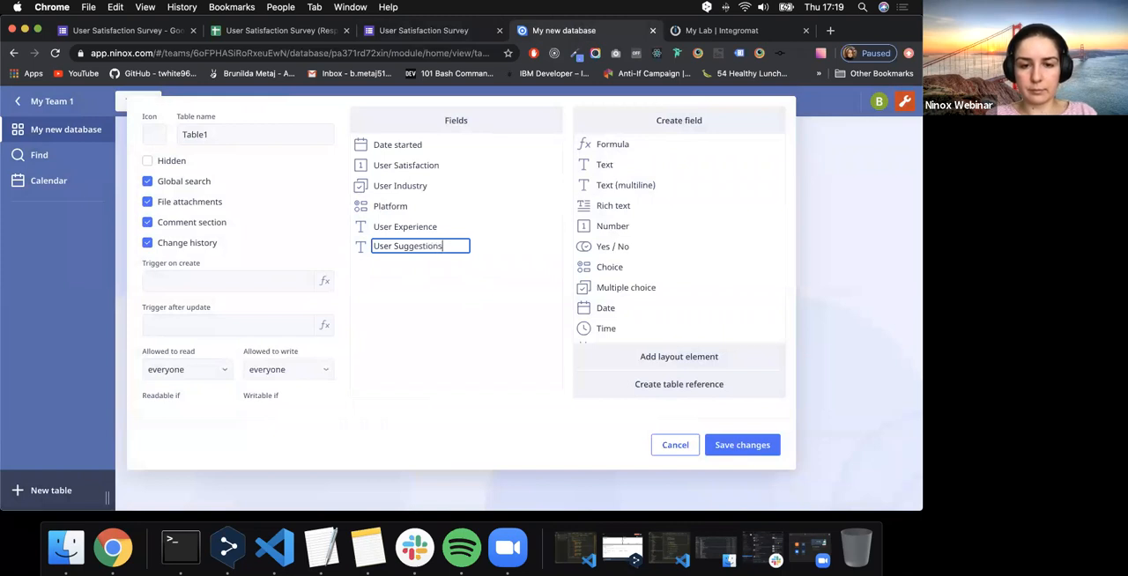
key(Return)
- Check the survey's country question and add a Multiple choice field named "Country" to the Ninox table
click(428, 34)
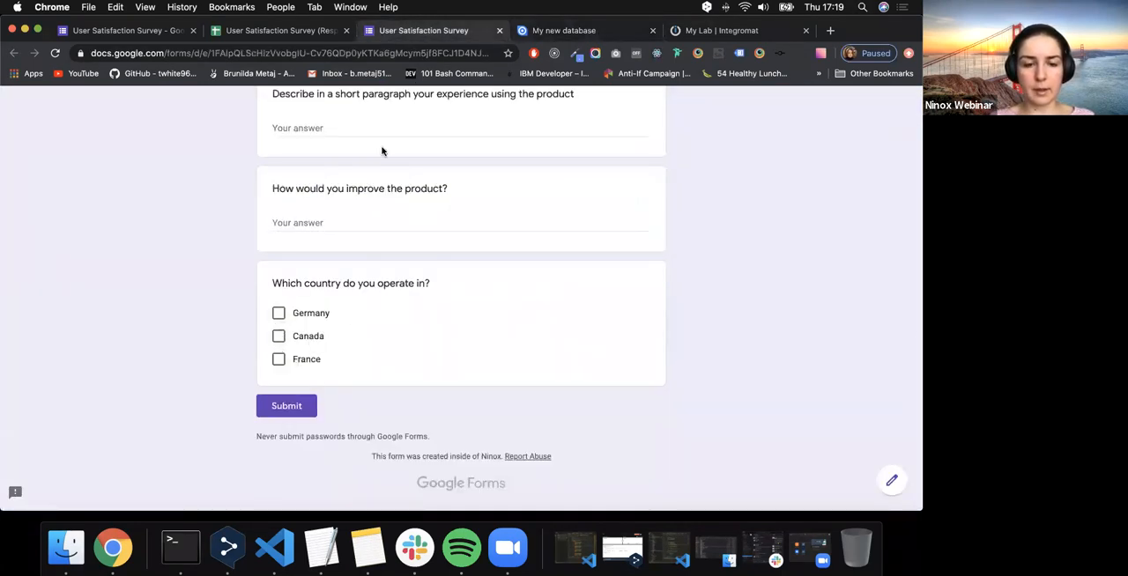
click(316, 313)
click(280, 313)
click(564, 33)
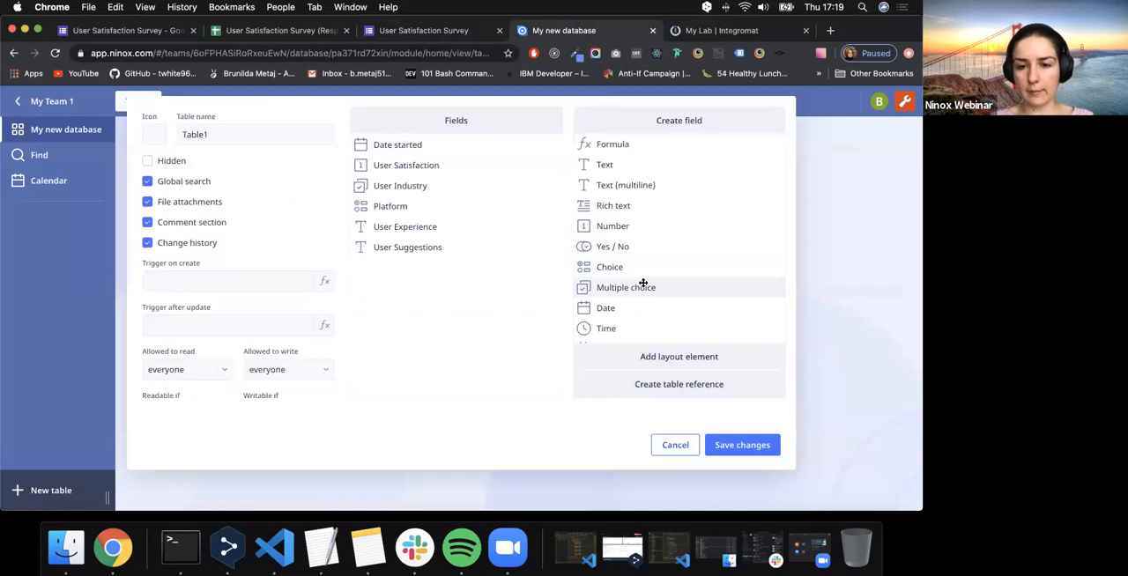
drag(643, 282, 428, 271)
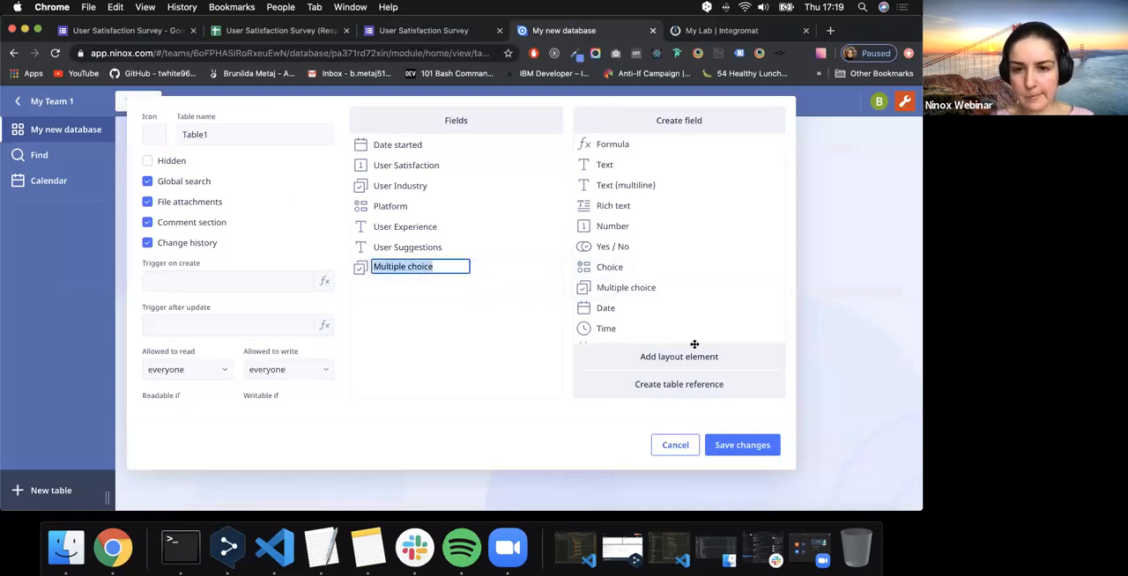
scroll(687, 290, down, 3)
scroll(687, 290, down, 5)
scroll(687, 290, down, 4)
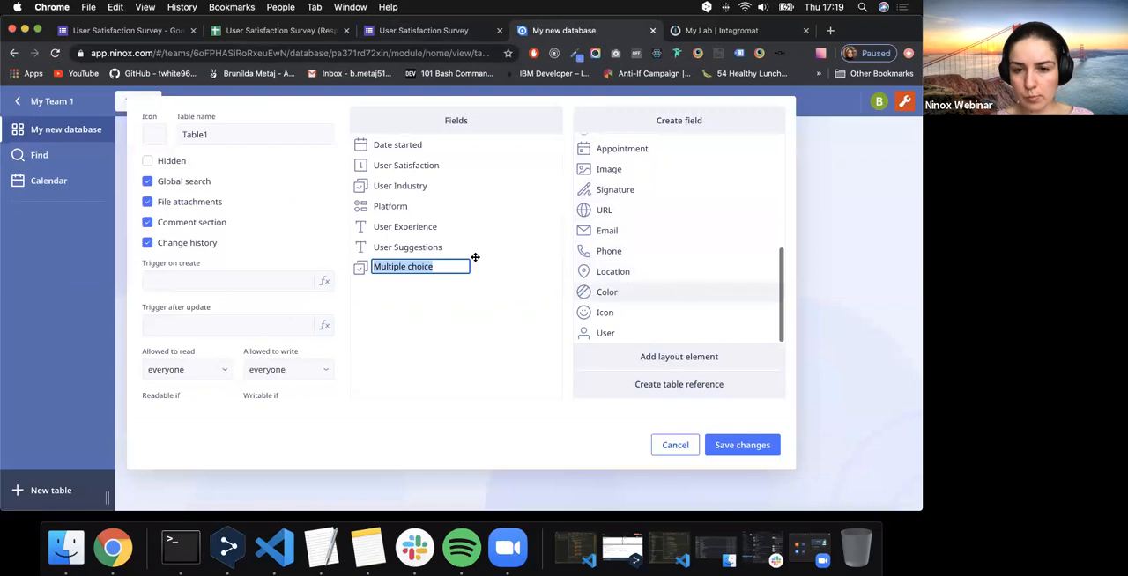
key(BackSpace)
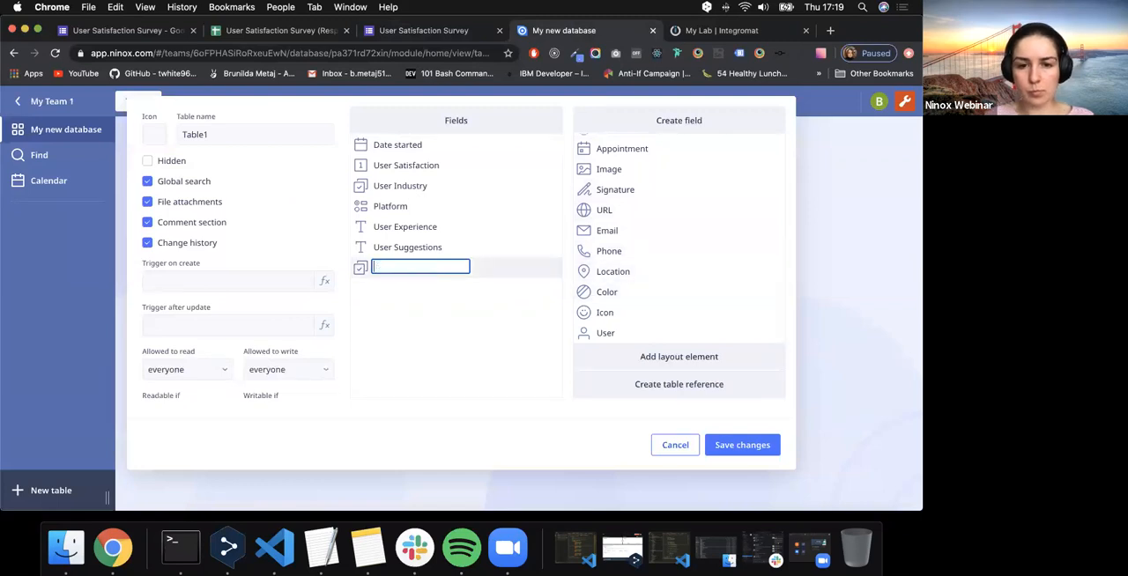
text(Country)
key(Return)
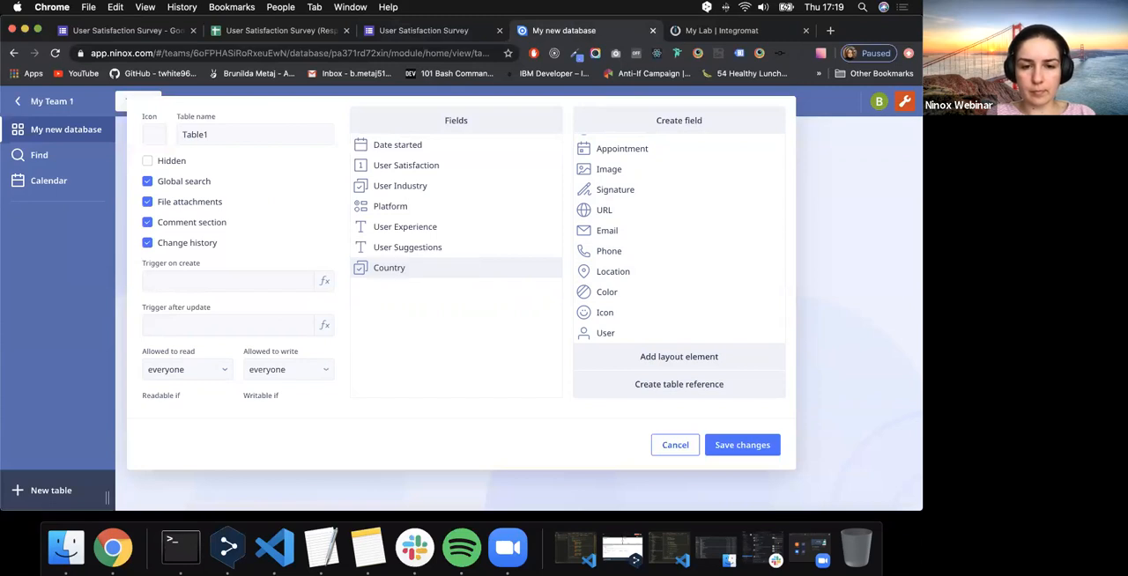
- Add "Germany" and "Canada" as the first two choice values of the Country field
click(427, 271)
click(551, 196)
text(Germany)
key(Return)
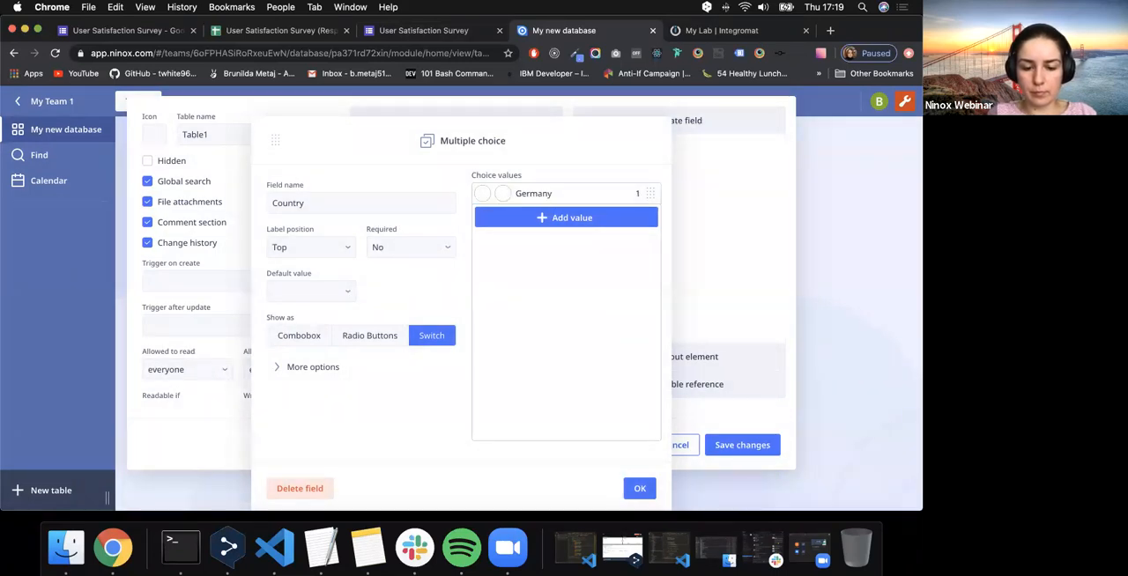
click(557, 215)
text(Canada)
key(Return)
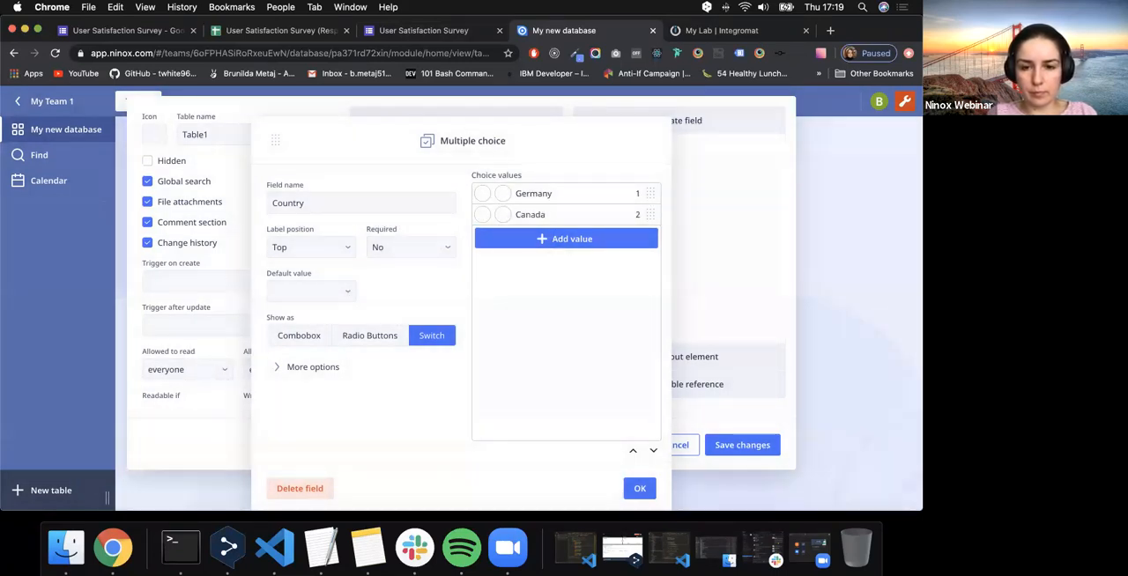
- Add "France" as the third choice value of Country and confirm the field's settings
click(581, 240)
text(Fran)
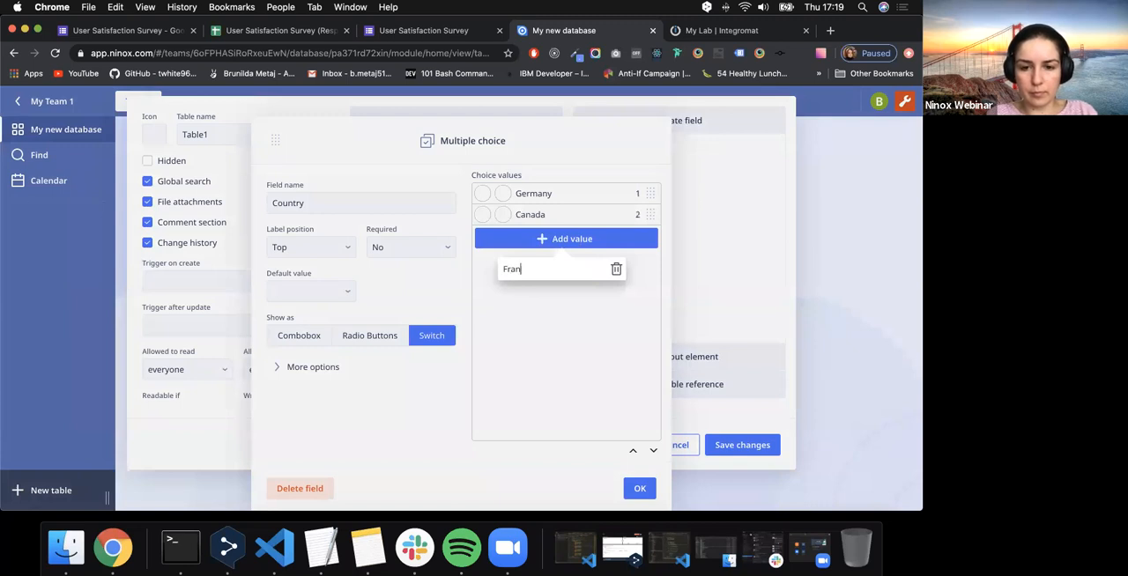
text(ce)
key(Return)
click(639, 488)
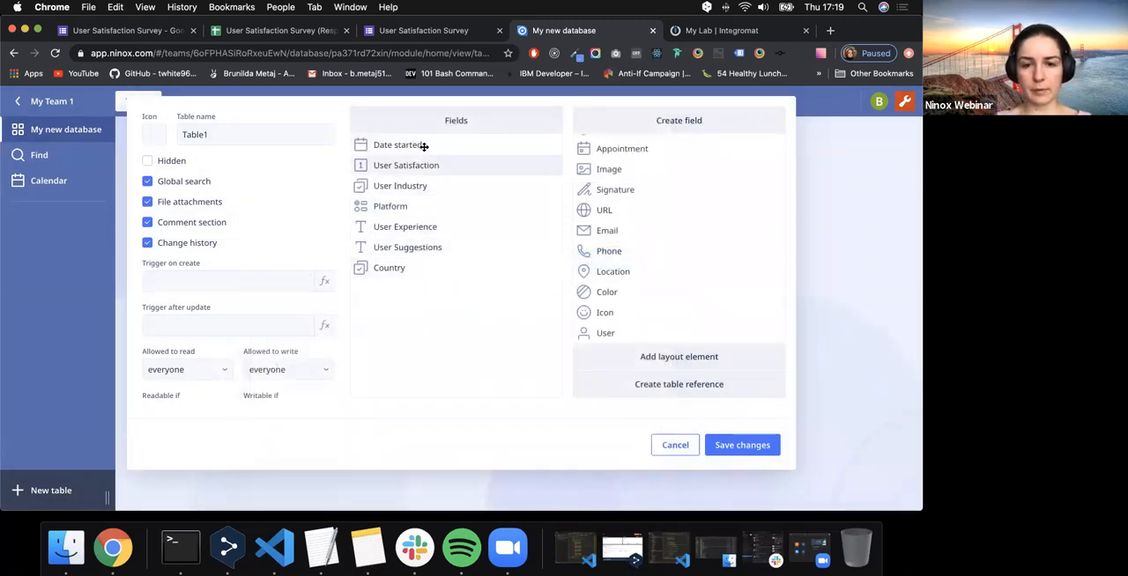
- Compare the survey's questions with the fields of the Ninox table and look through the available field types
click(434, 33)
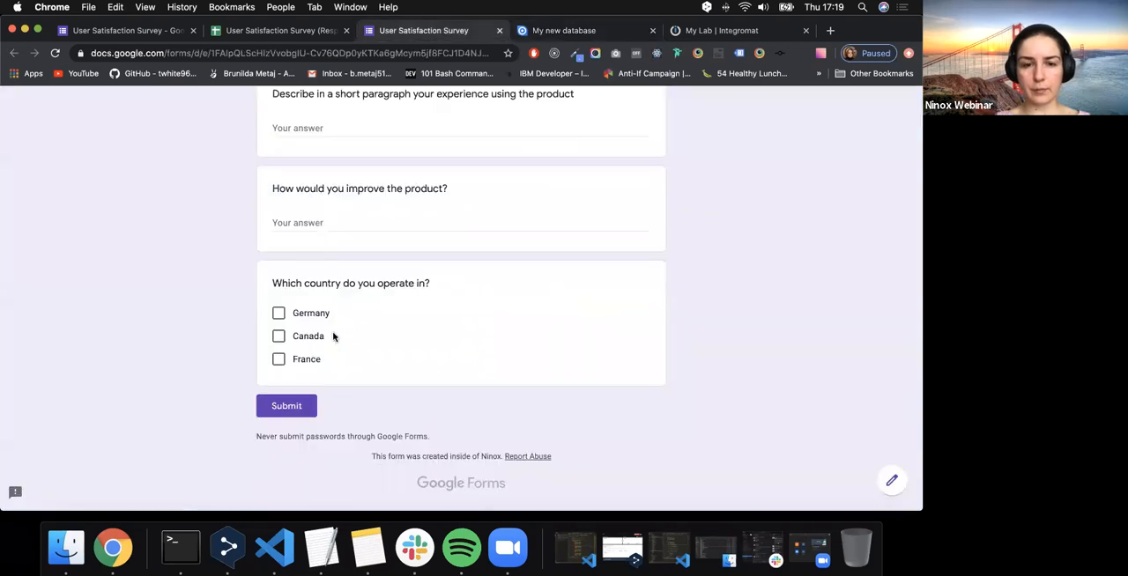
scroll(333, 336, up, 15)
scroll(333, 335, down, 15)
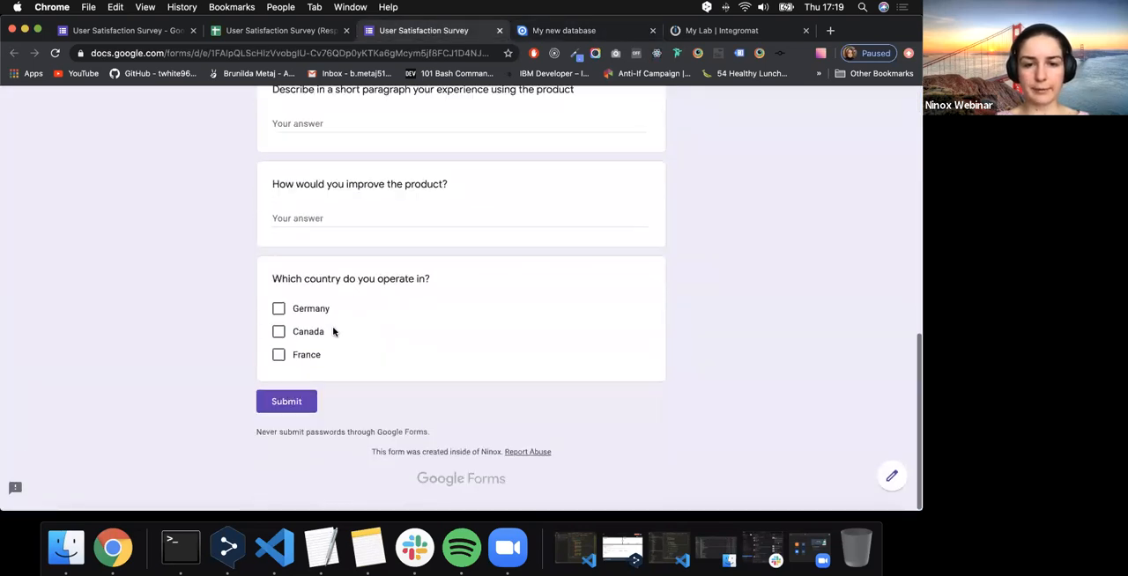
scroll(333, 331, up, 10)
click(567, 32)
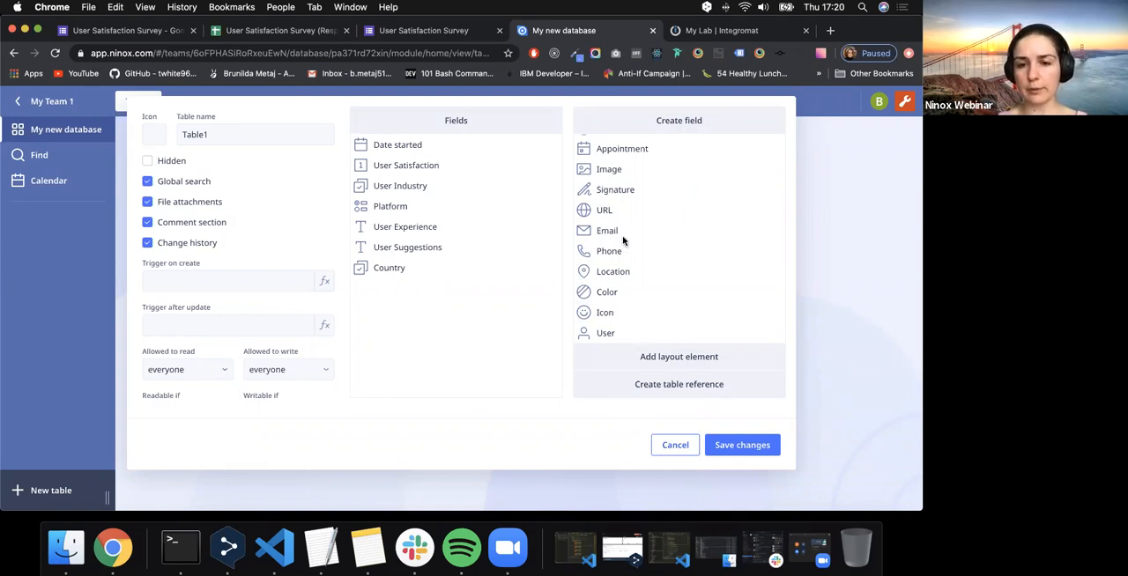
scroll(623, 240, up, 5)
scroll(622, 240, down, 5)
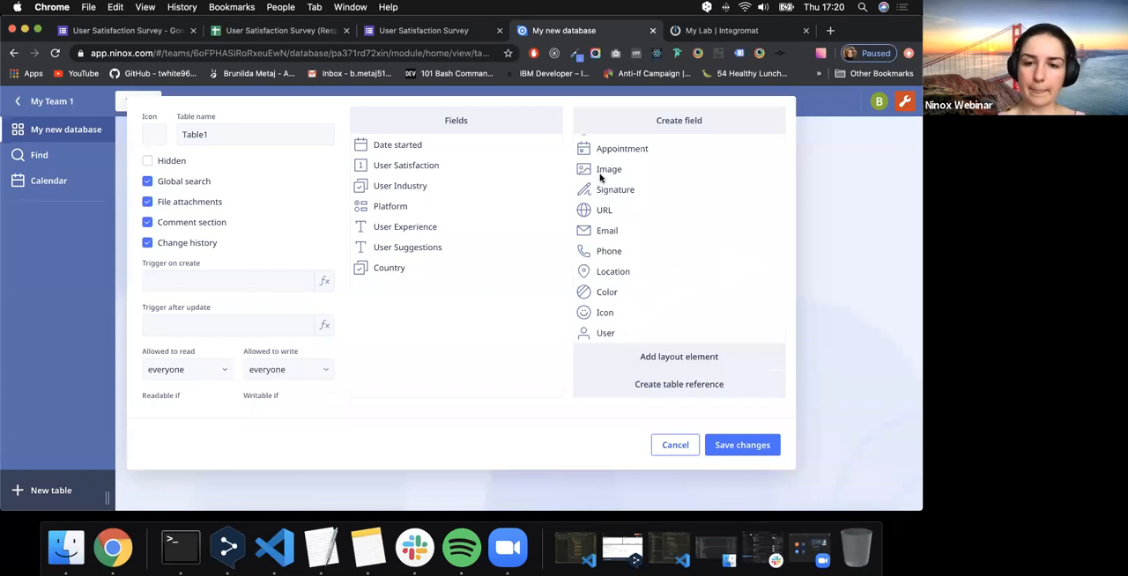
click(457, 33)
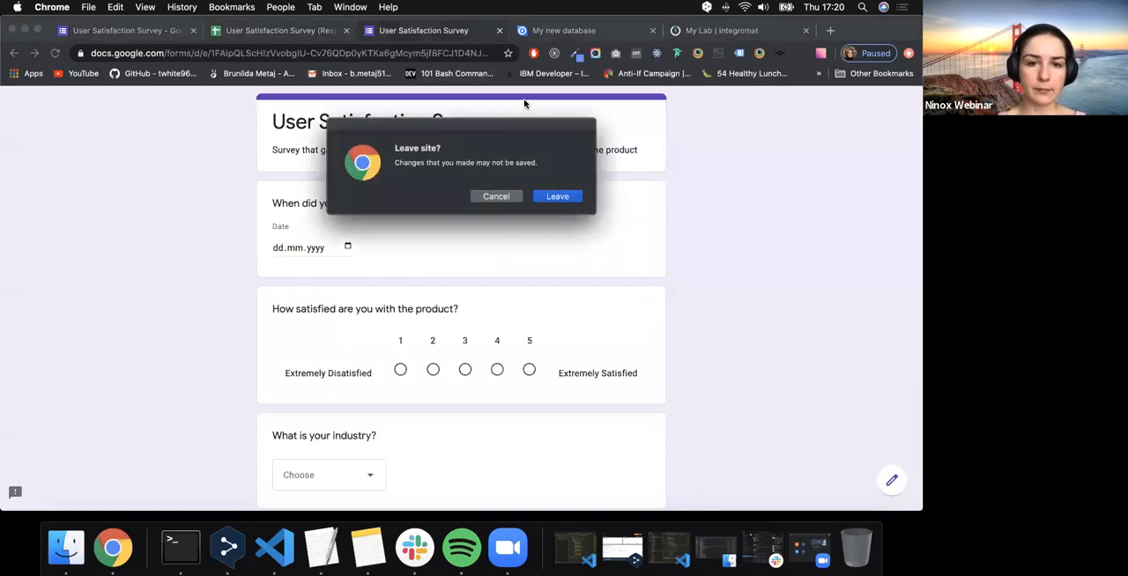
click(494, 194)
click(561, 35)
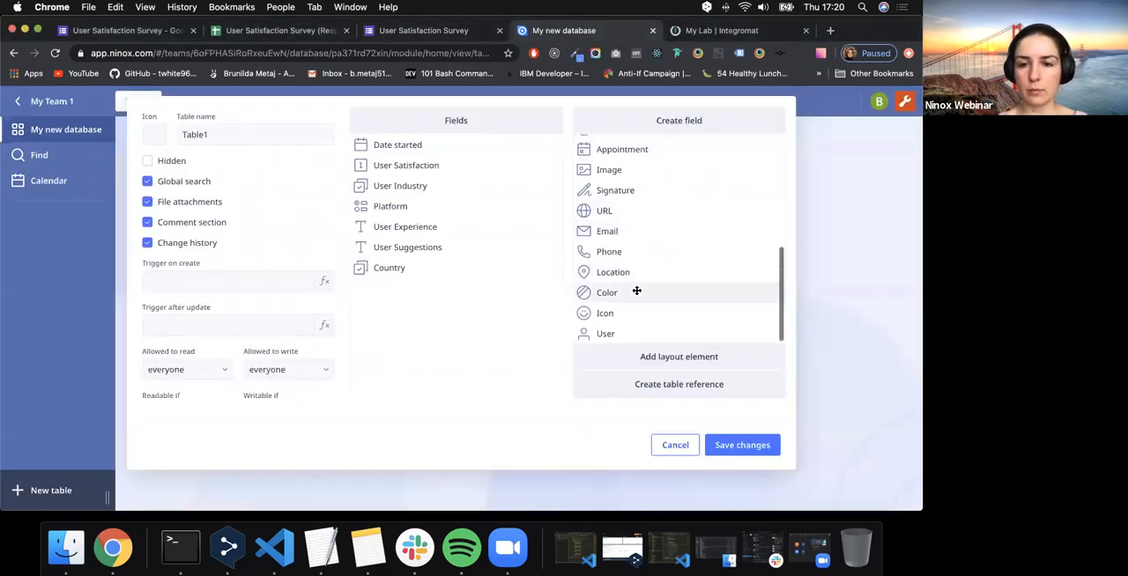
scroll(636, 291, up, 5)
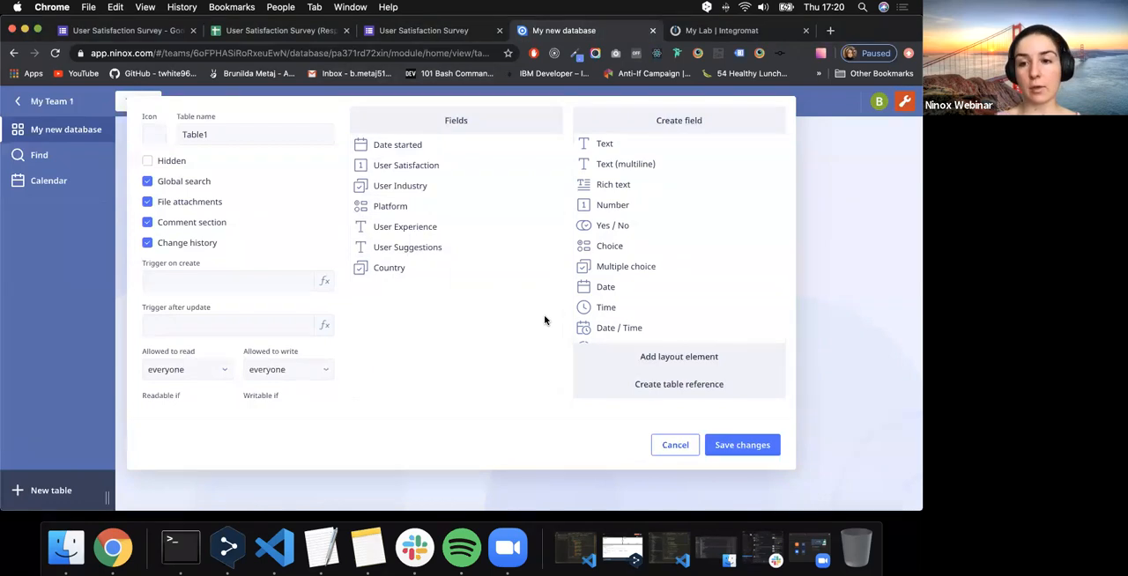
- Rename the table as "User Satisfaction Survey" and save the table changes
double_click(196, 133)
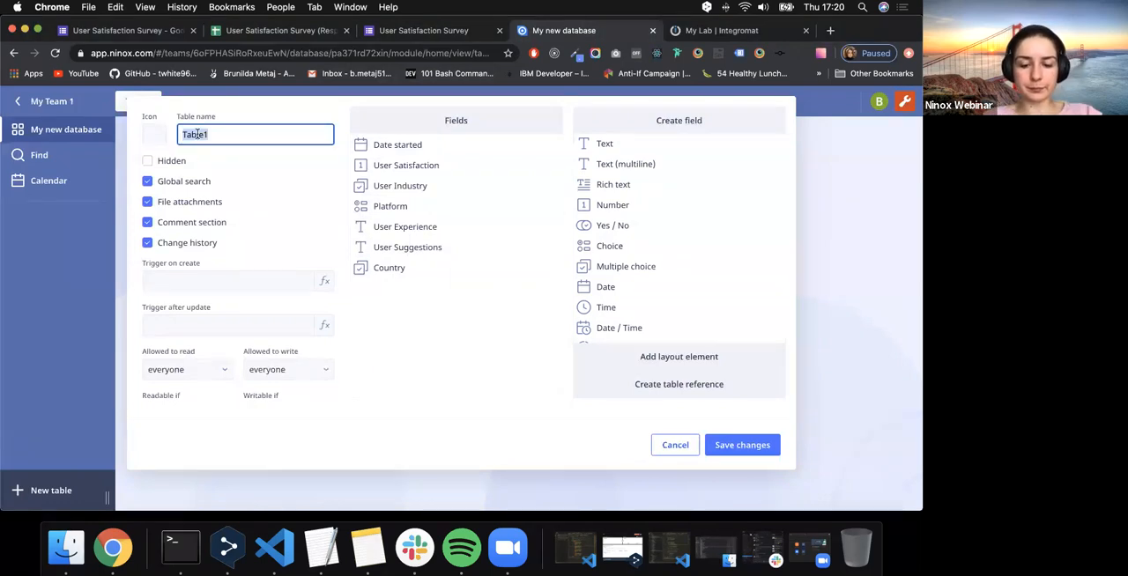
text(User )
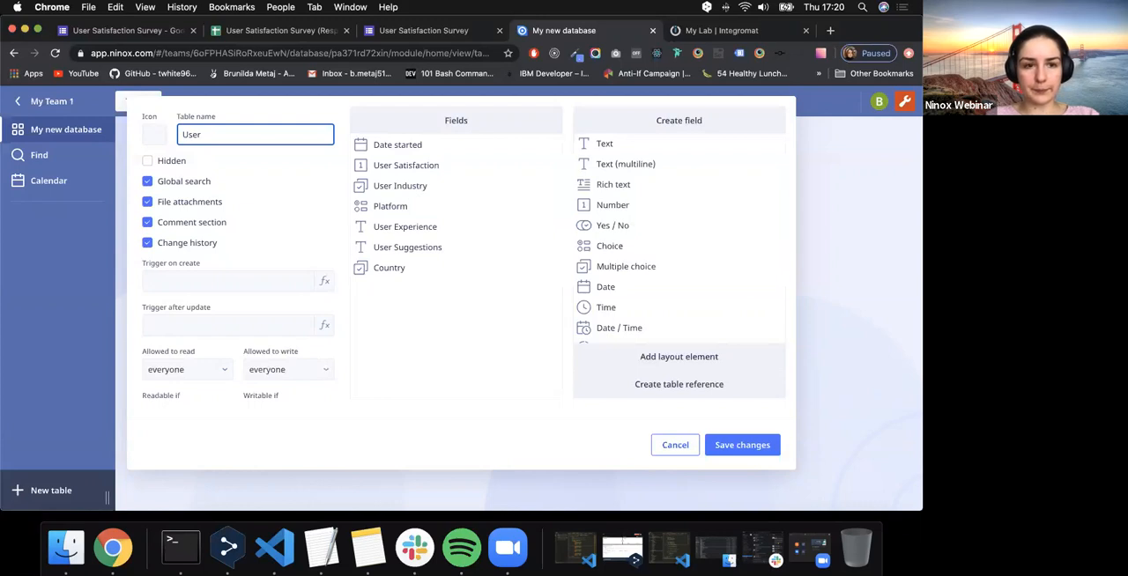
text(Satisfaction)
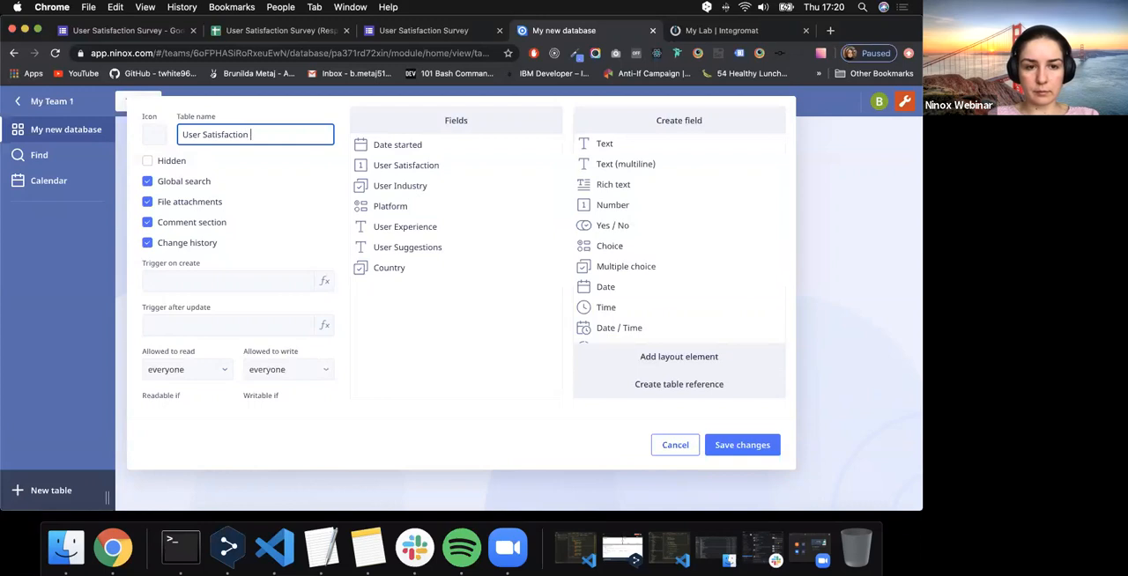
text( Journe)
key(BackSpace)
key(BackSpace)
key(BackSpace)
key(BackSpace)
key(BackSpace)
key(BackSpace)
key(BackSpace)
text(Survey)
click(727, 453)
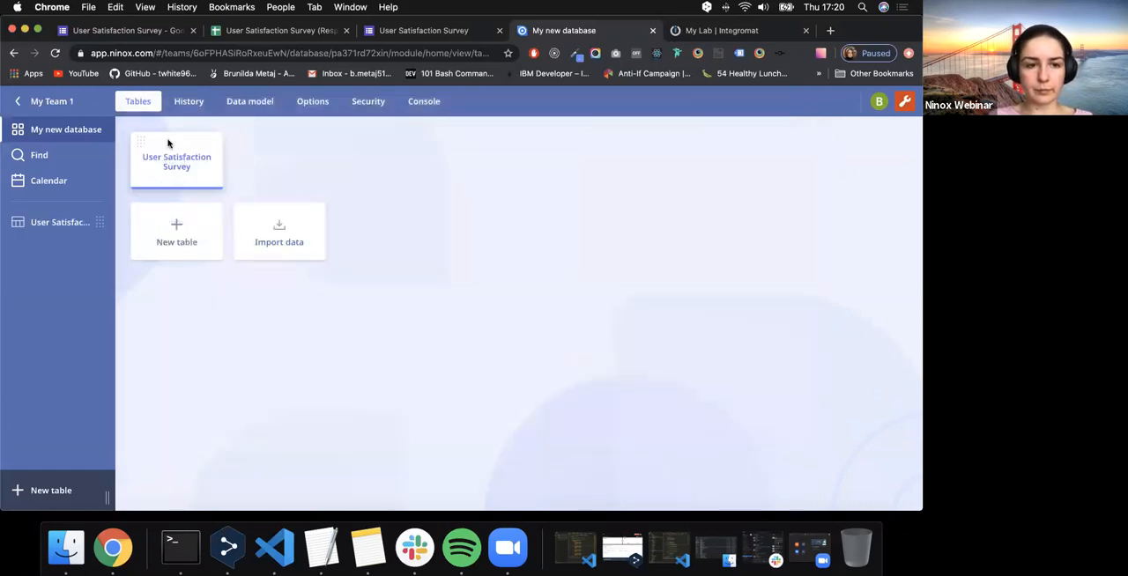
- Open the User Satisfaction Survey table and widen its "Date started" column so the full heading fits
click(186, 169)
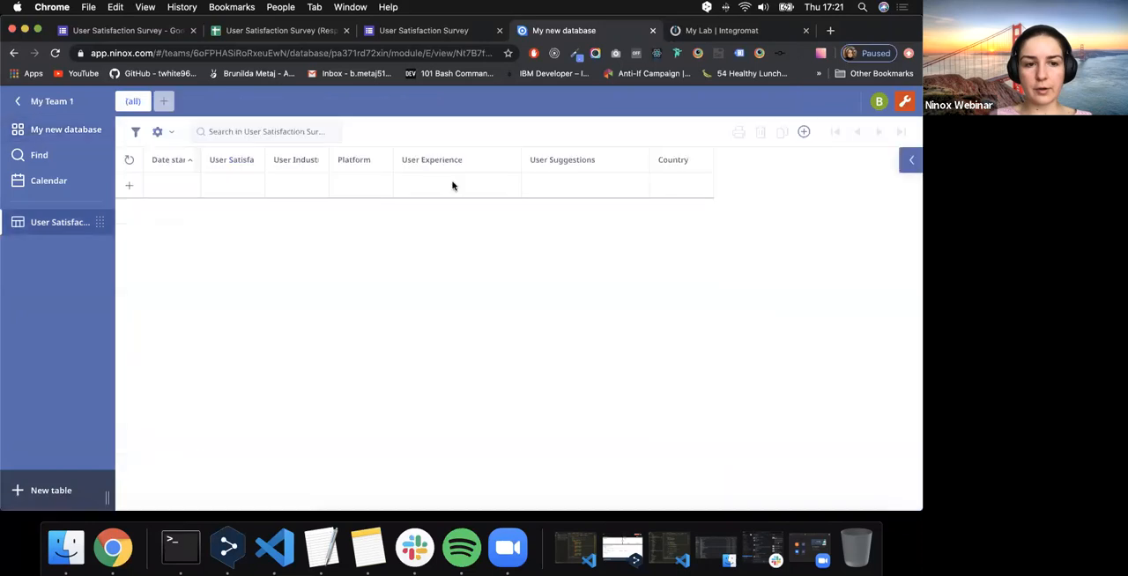
drag(262, 158, 430, 156)
scroll(534, 165, left, 2)
scroll(534, 165, left, 3)
scroll(533, 166, right, 5)
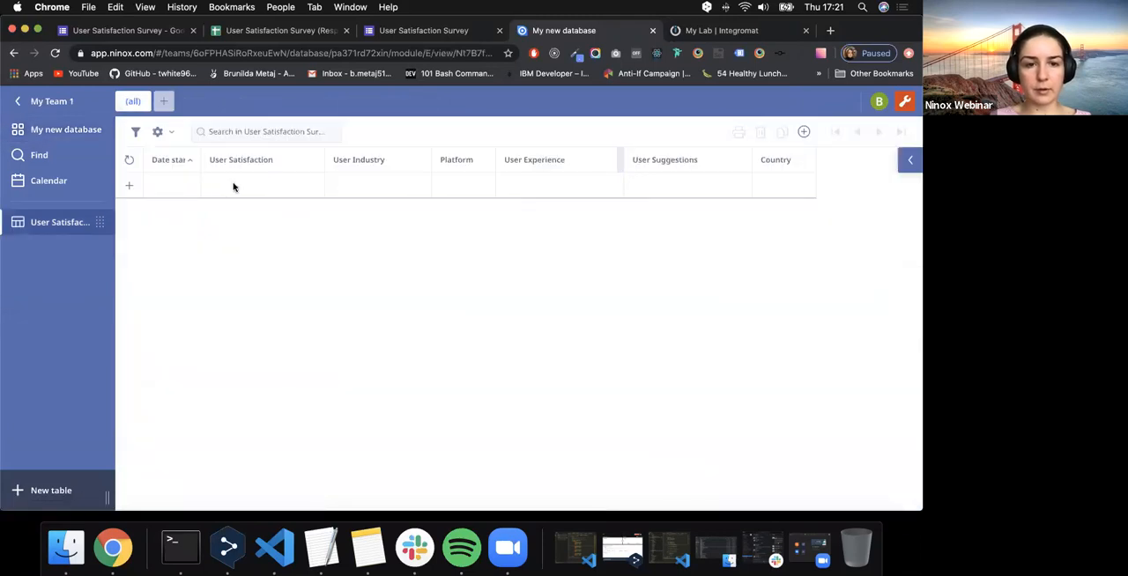
drag(199, 159, 229, 159)
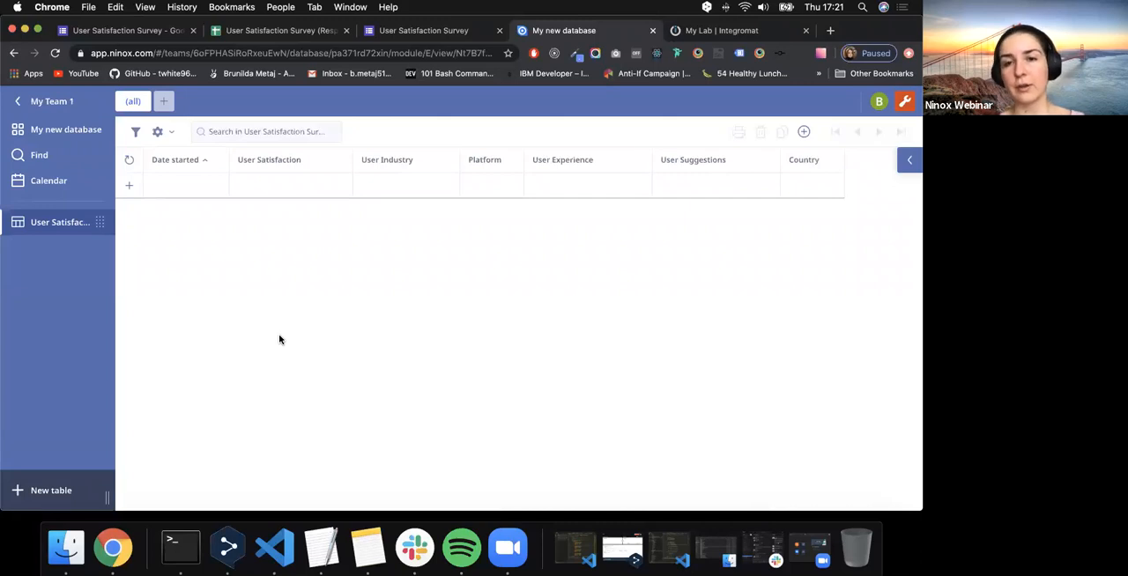
- Switch to Integromat and create a new scenario with Google Forms as the service to integrate
click(730, 36)
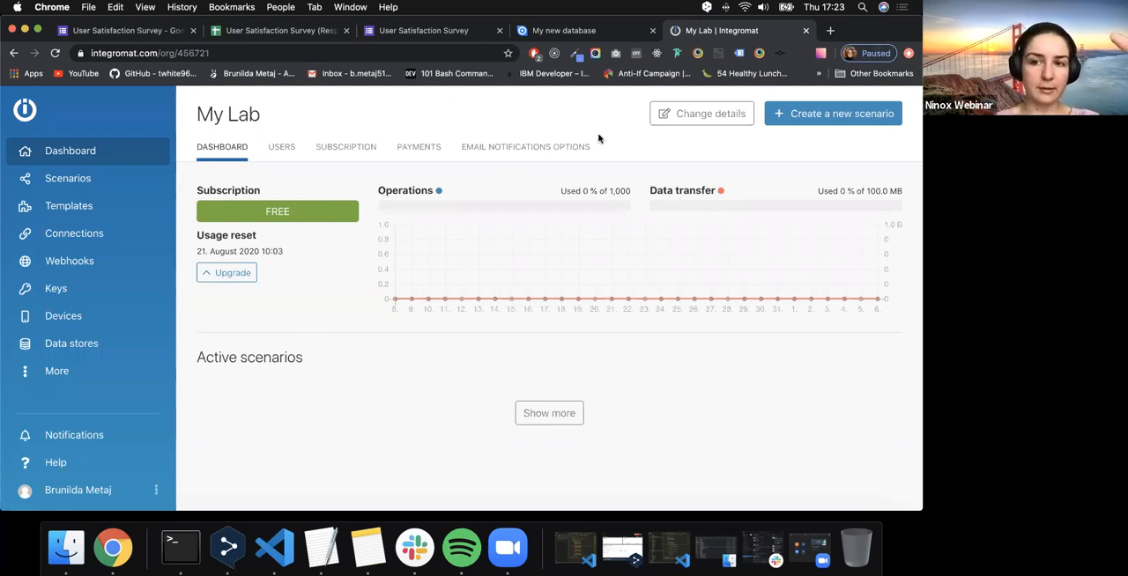
click(843, 124)
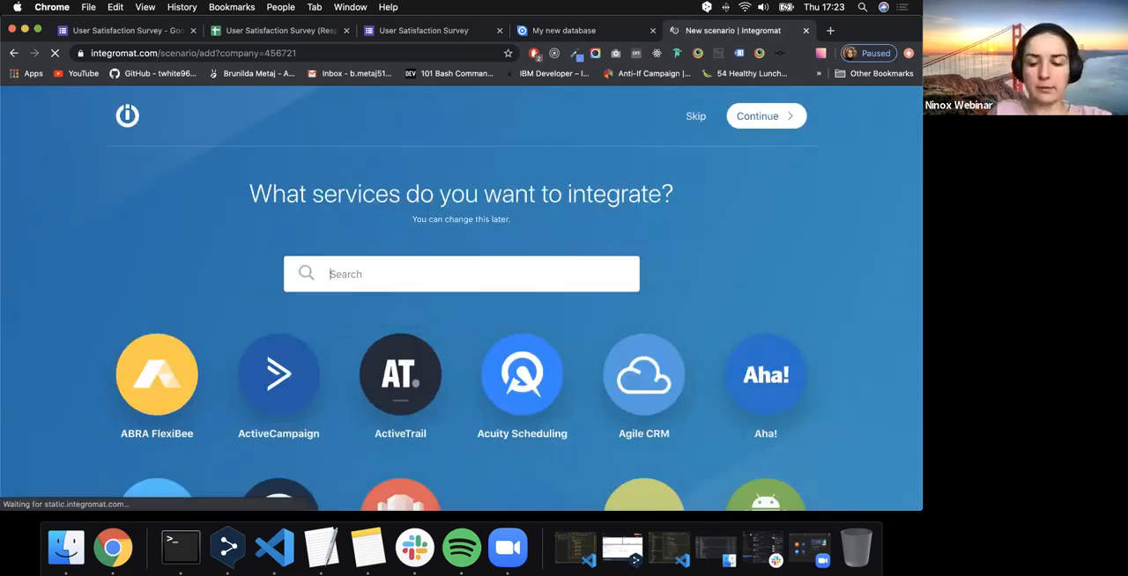
text(gog)
key(BackSpace)
text(o)
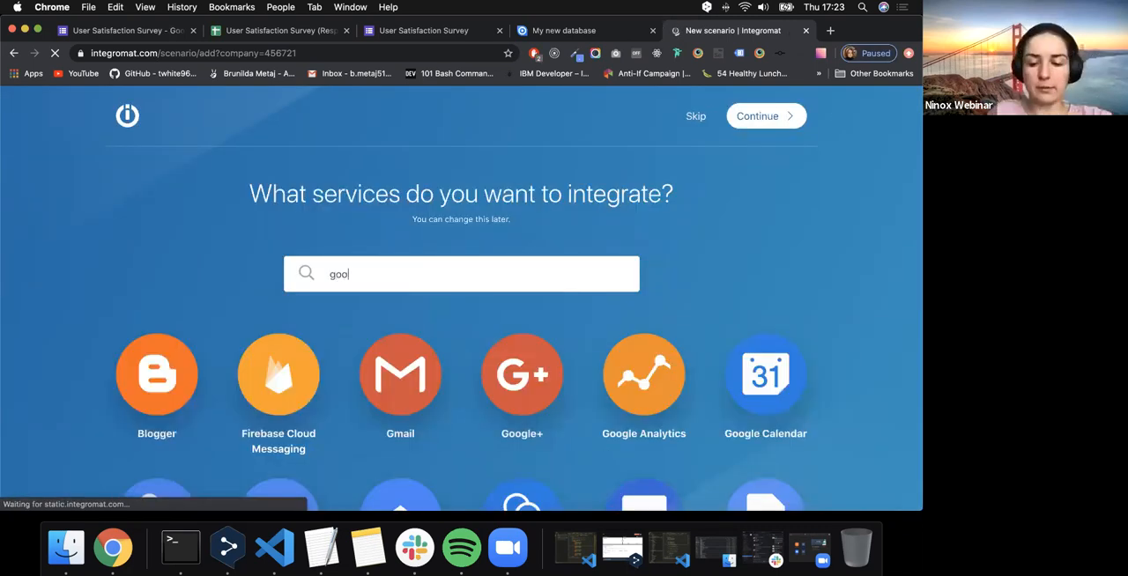
text(gle for)
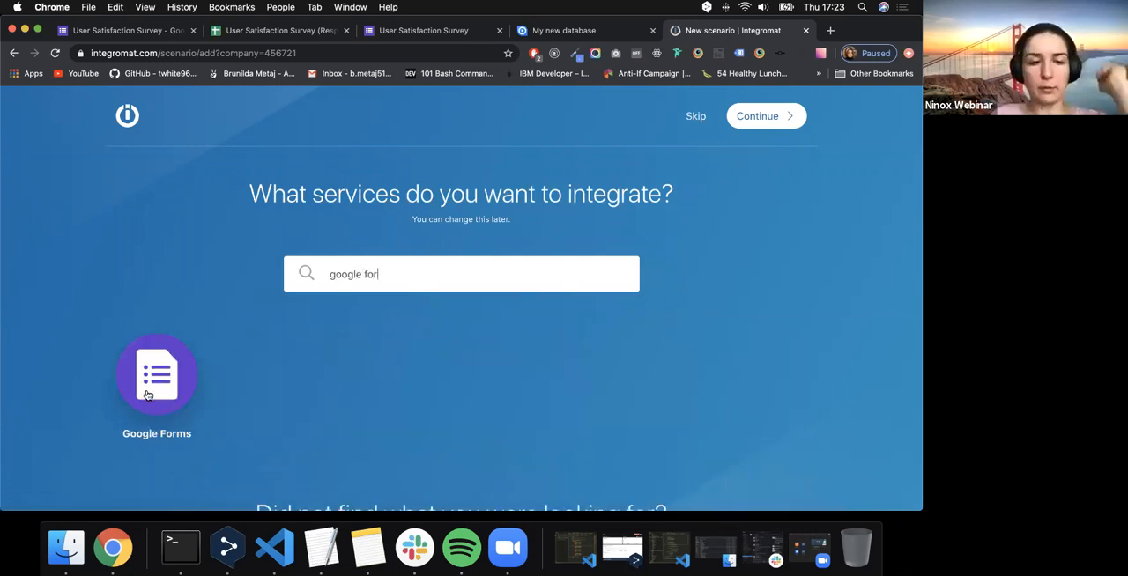
click(161, 354)
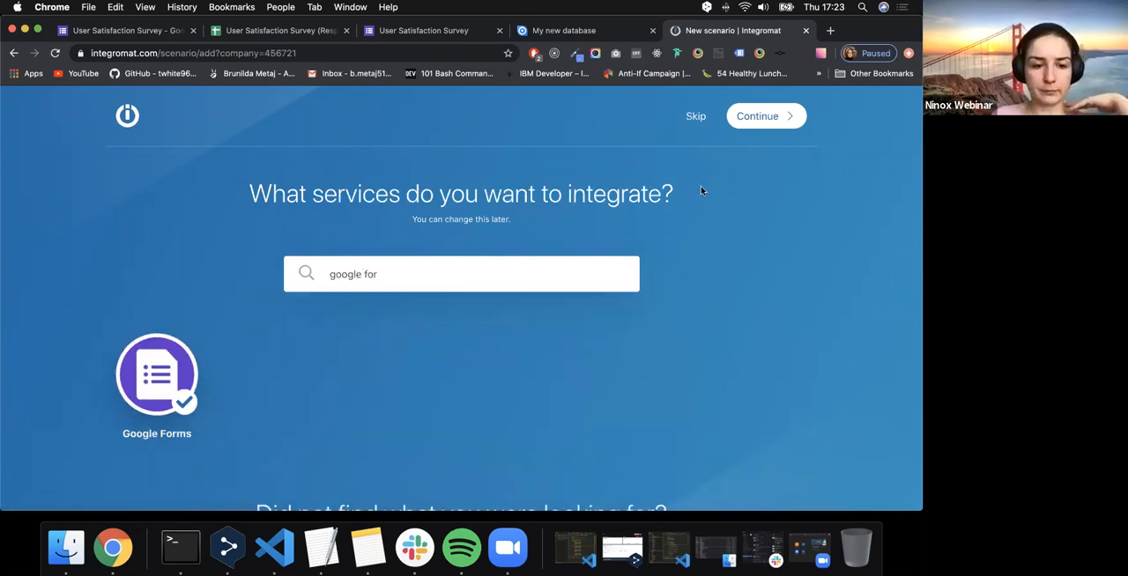
click(749, 115)
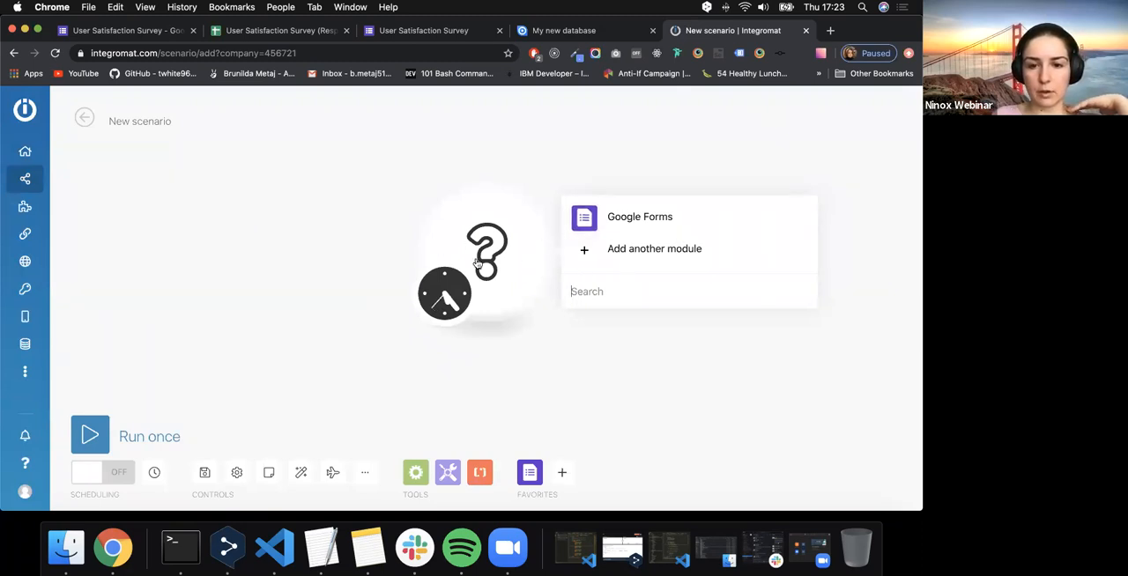
- Add the Google Forms "Watch responses" trigger and authorize a new connection named "My Google connection" with the second listed Google account
click(604, 225)
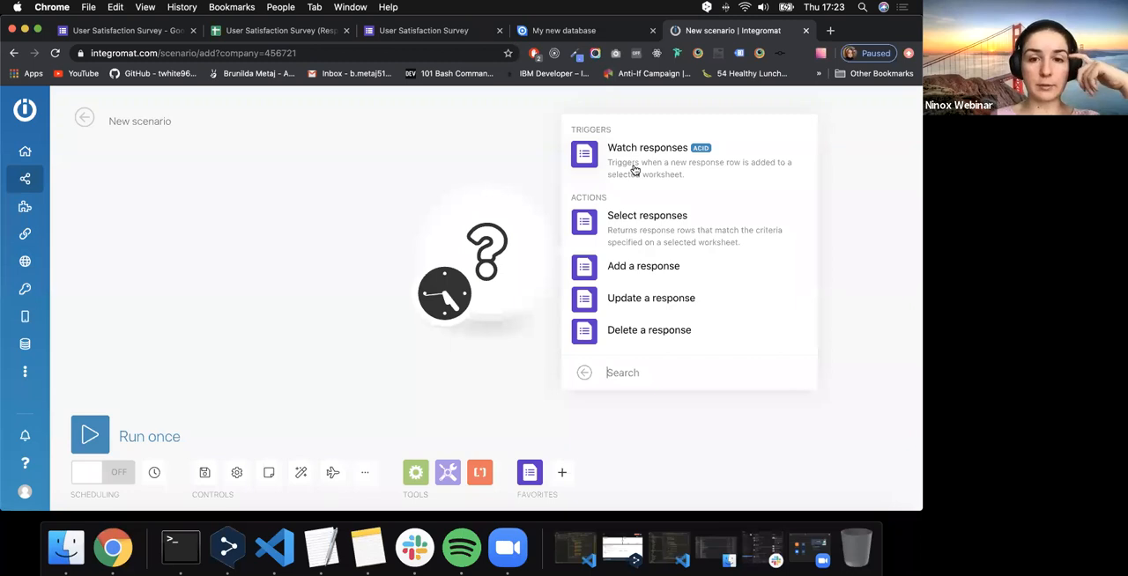
click(634, 170)
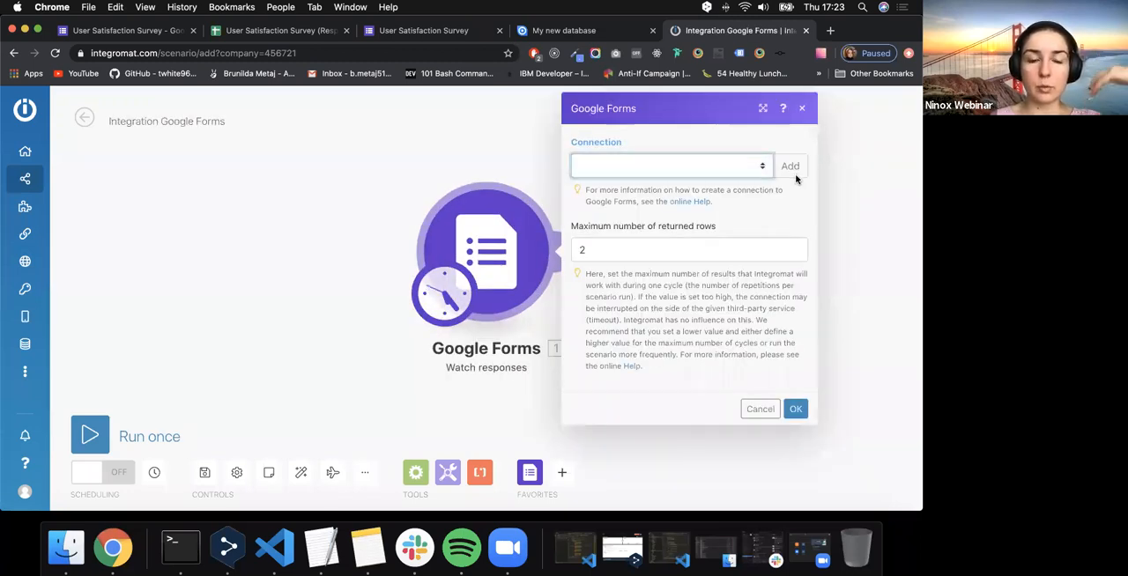
click(795, 175)
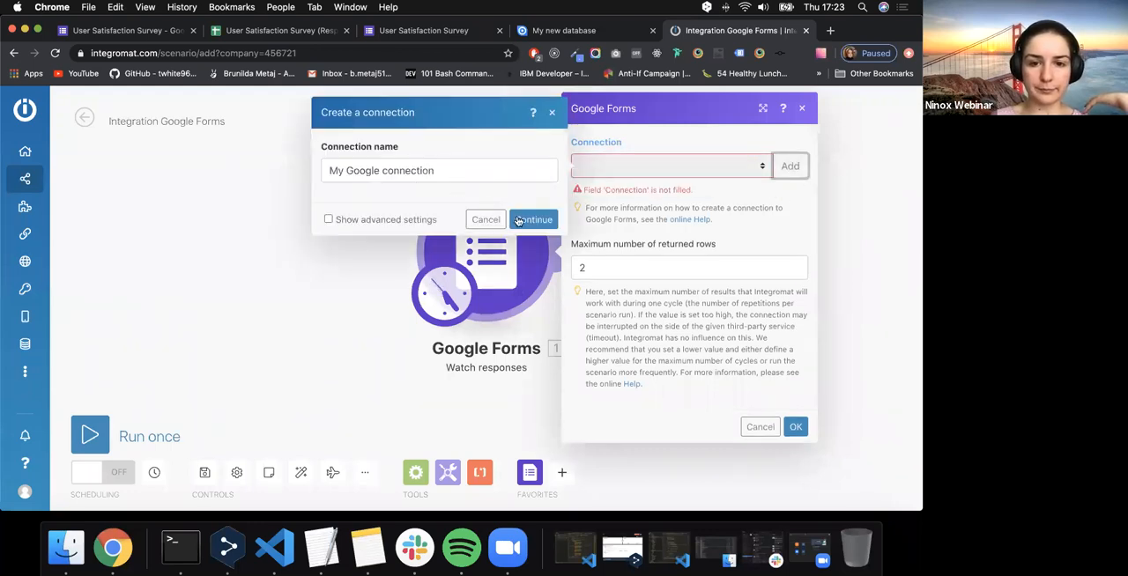
click(520, 220)
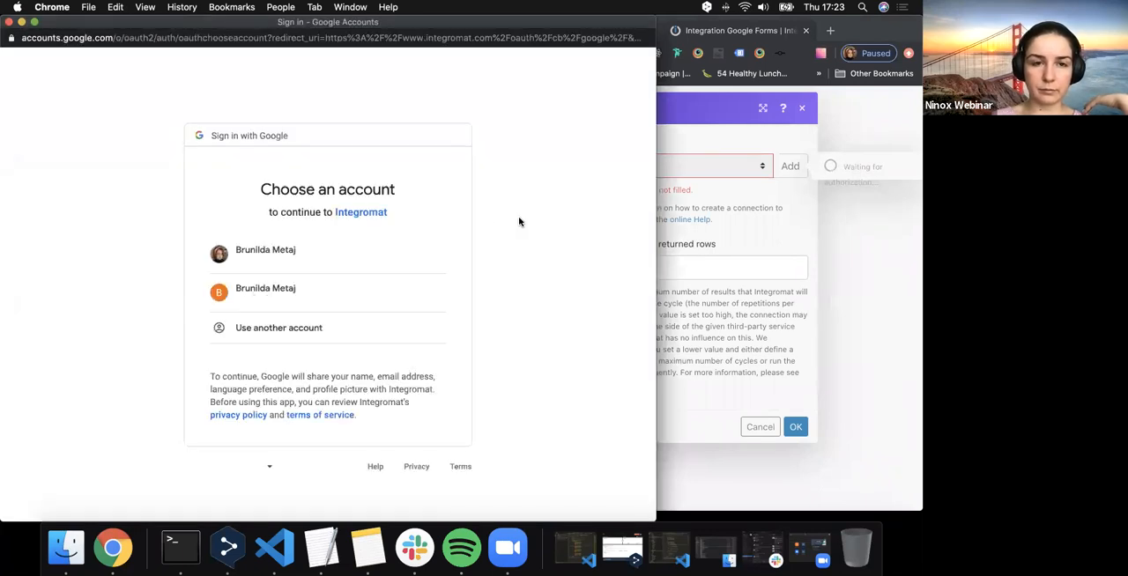
click(323, 299)
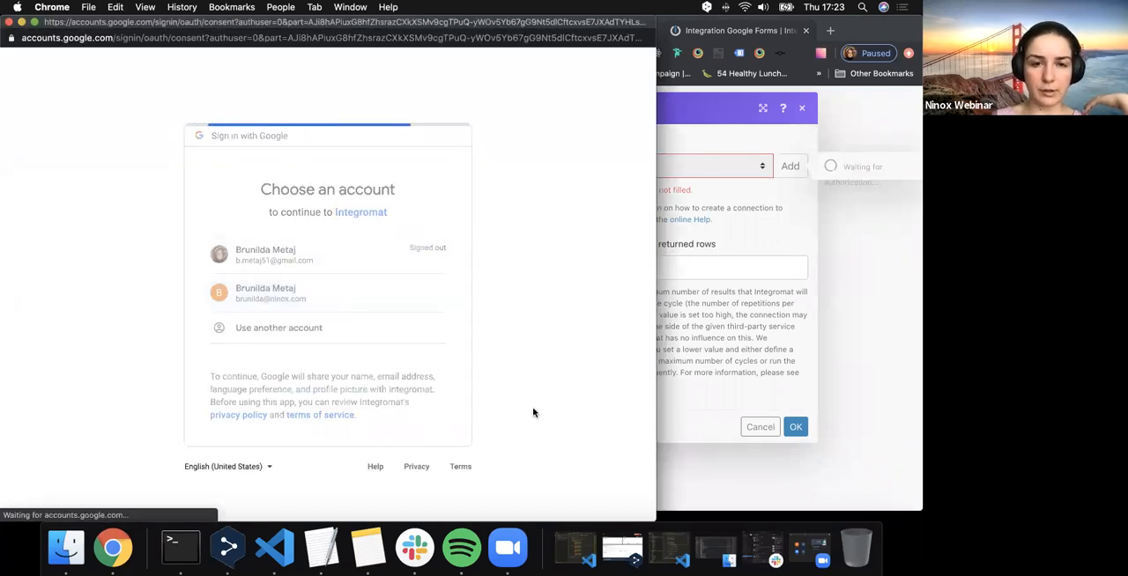
click(419, 437)
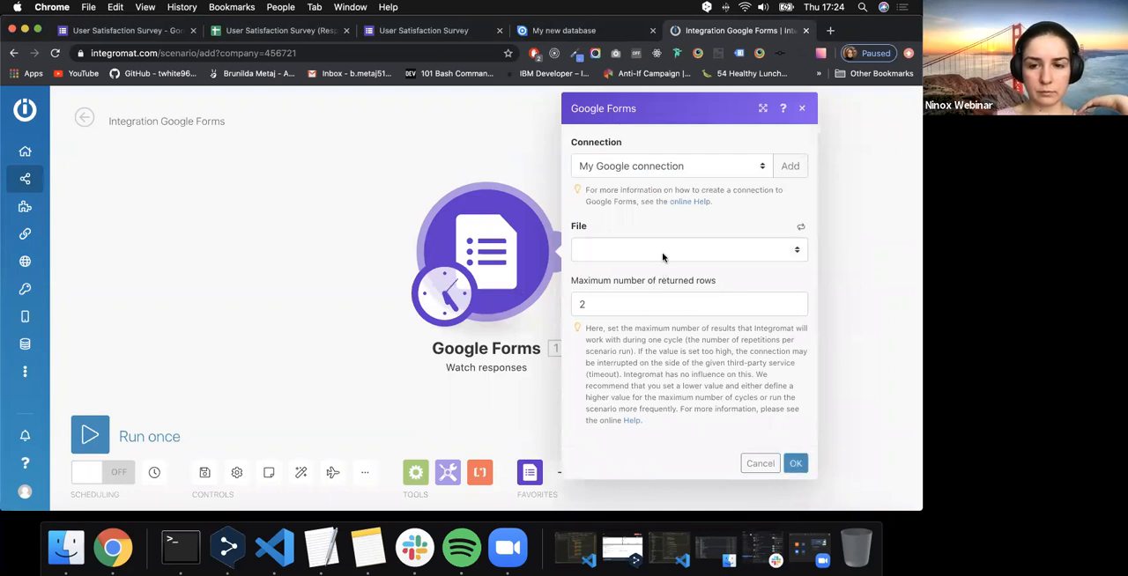
- Check the trigger's available files against the survey's responses spreadsheet and form, and close the survey's live form page without saving
click(662, 252)
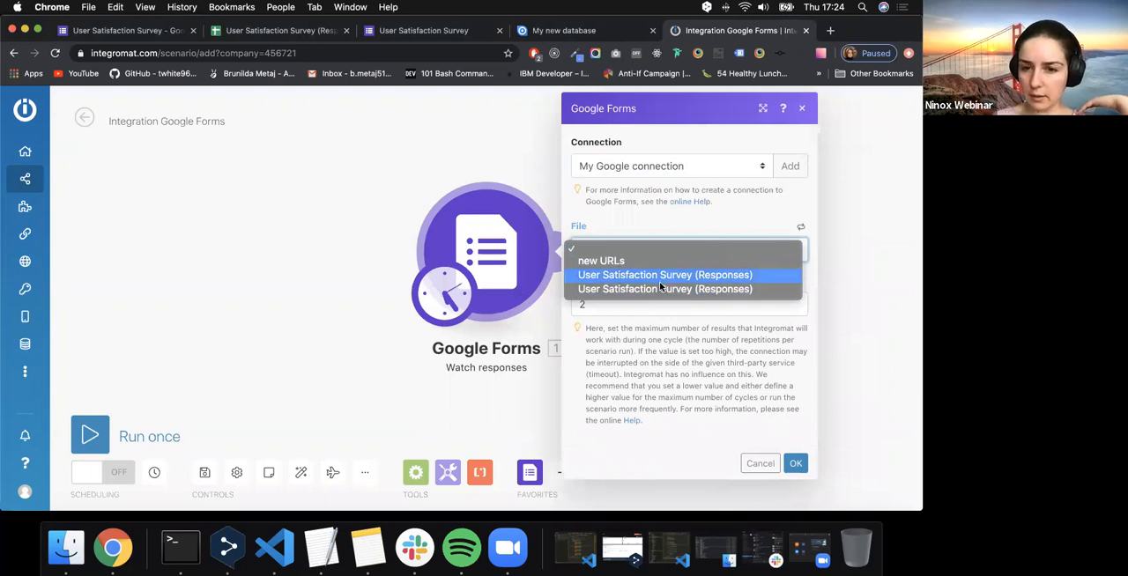
click(650, 234)
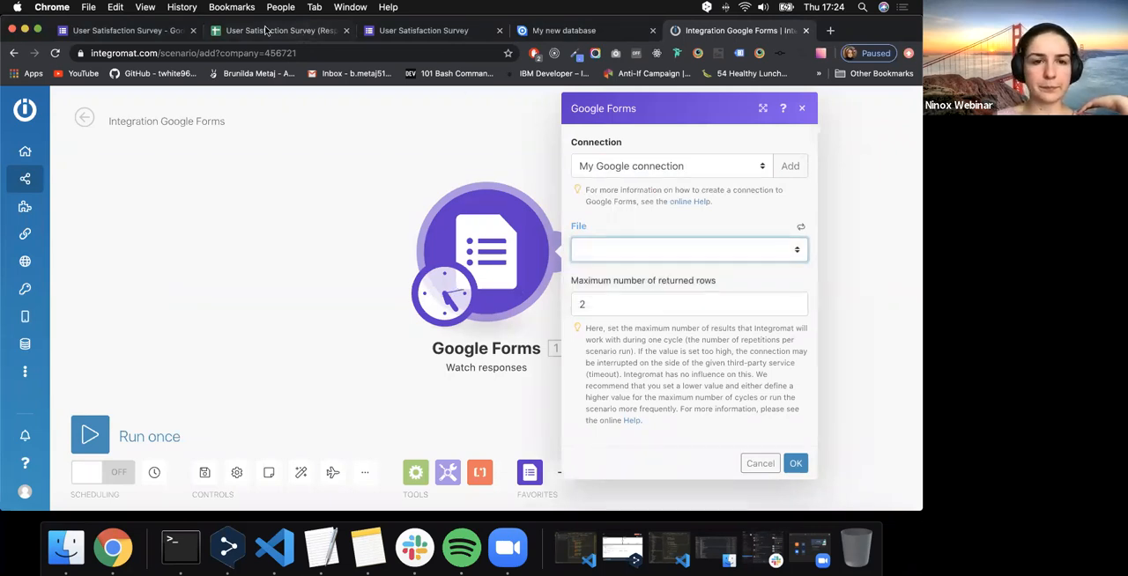
click(234, 30)
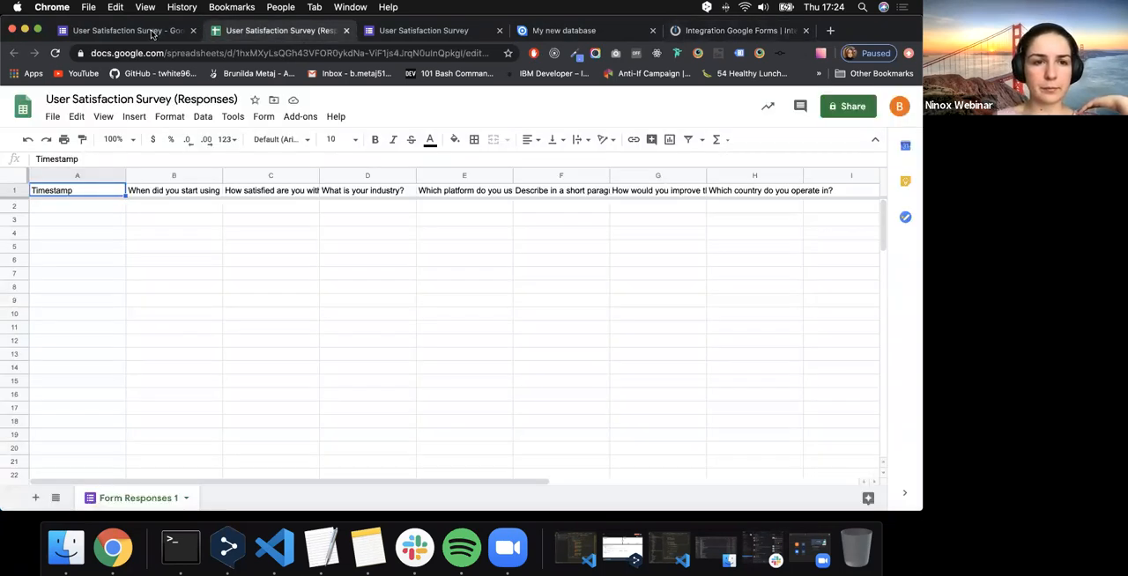
click(169, 32)
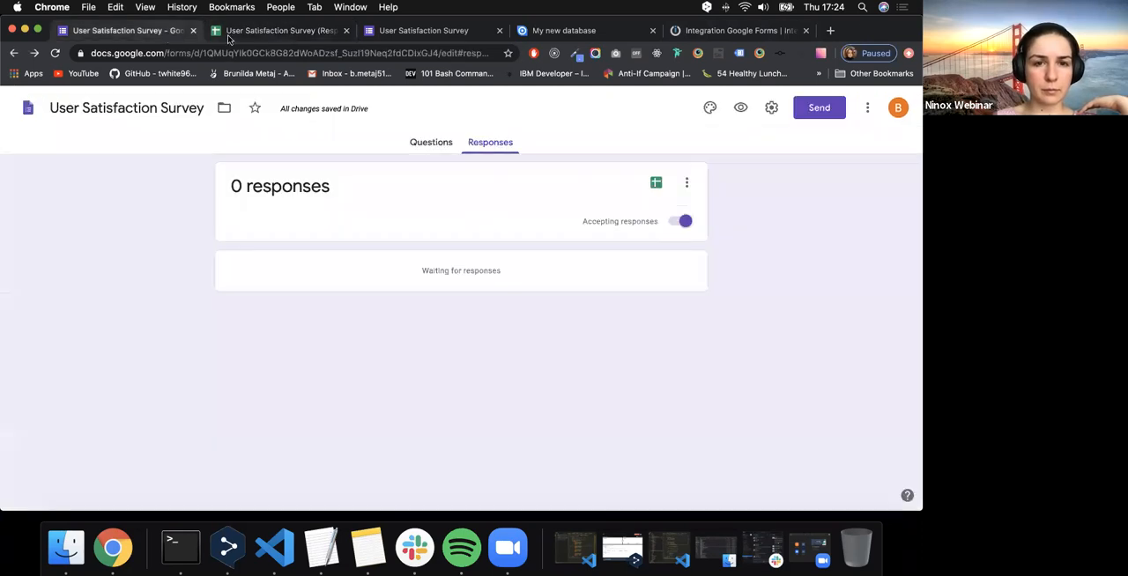
click(499, 30)
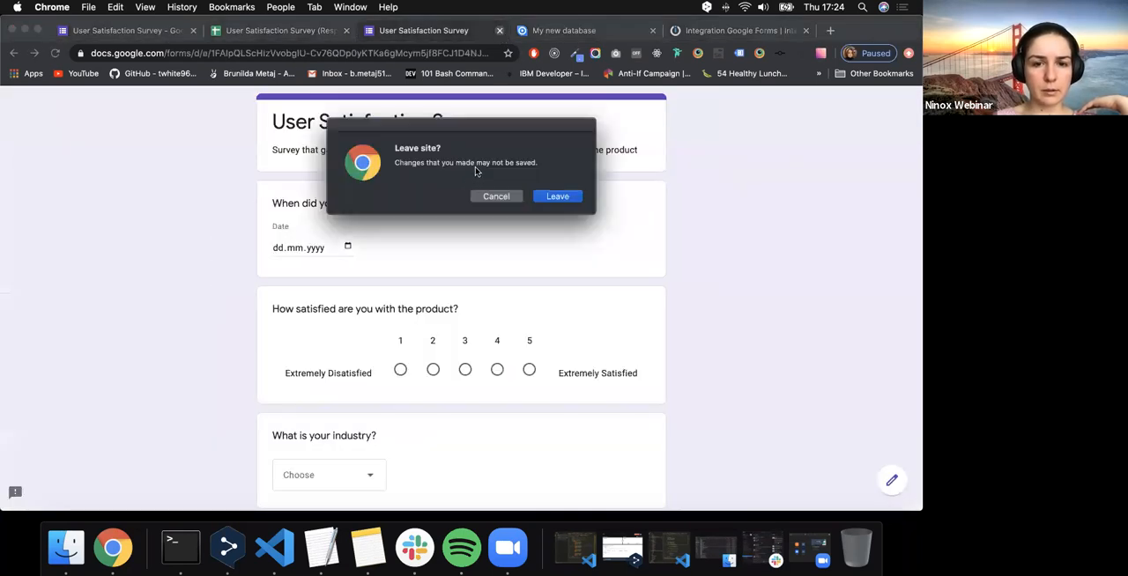
click(557, 197)
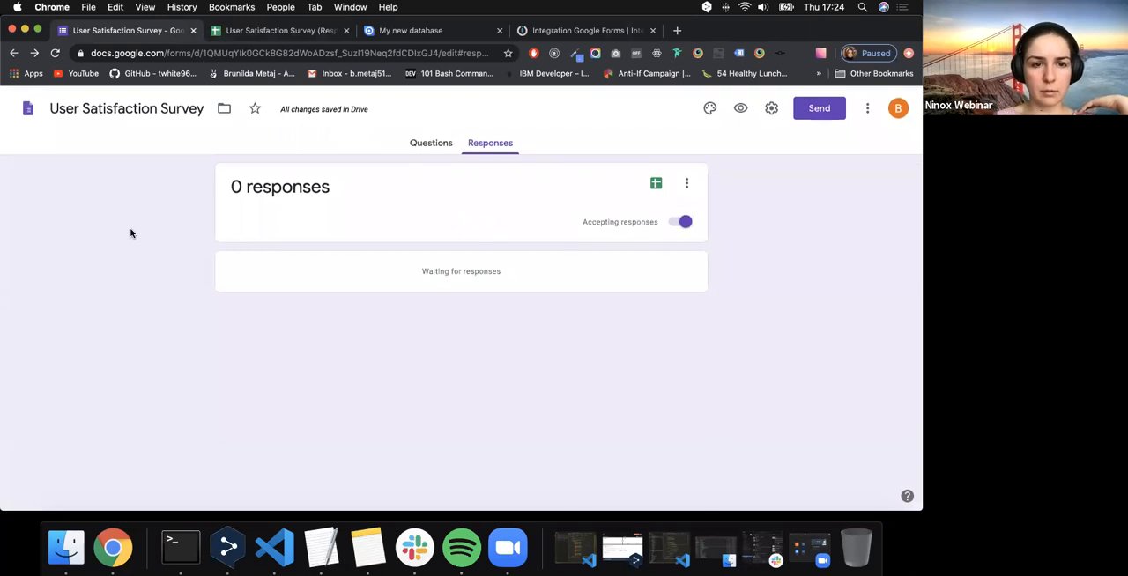
- Reopen the User Satisfaction Survey from the Google Forms home page and open its preview
click(22, 118)
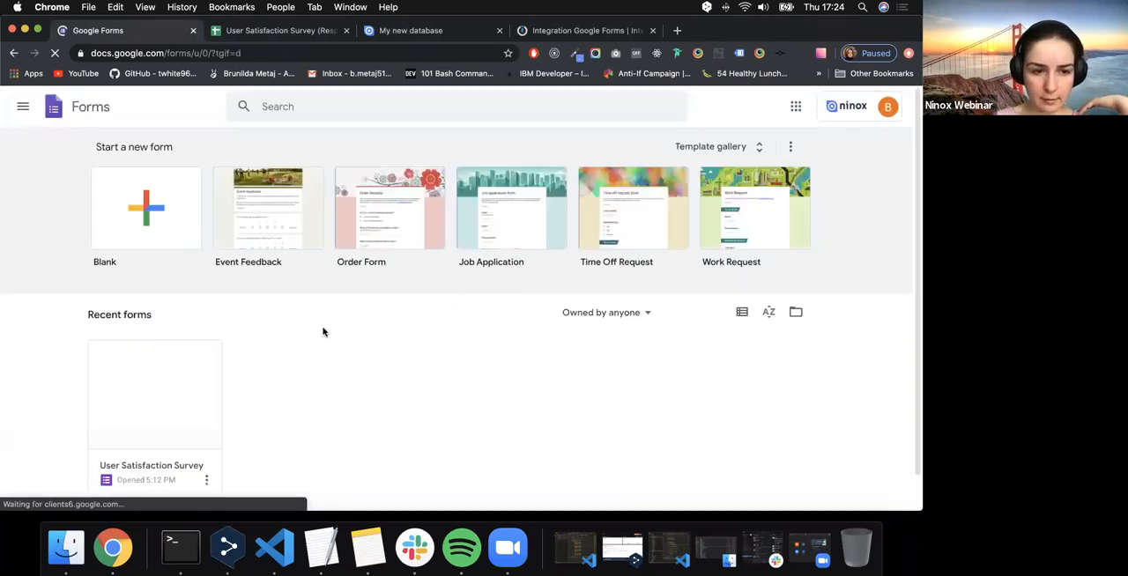
scroll(166, 320, down, 1)
click(172, 340)
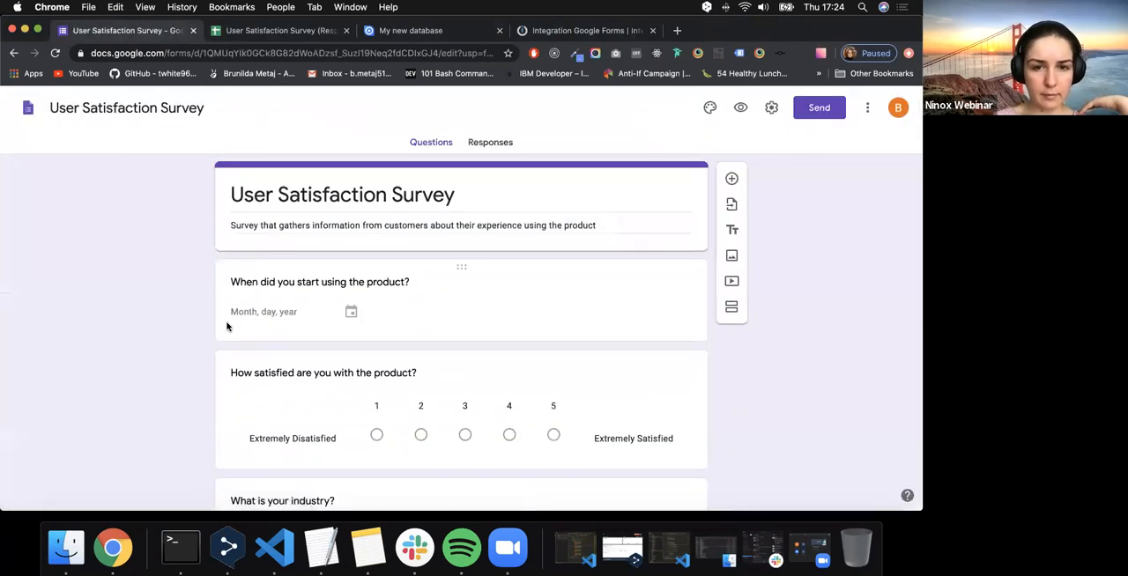
scroll(226, 327, down, 8)
scroll(226, 327, up, 8)
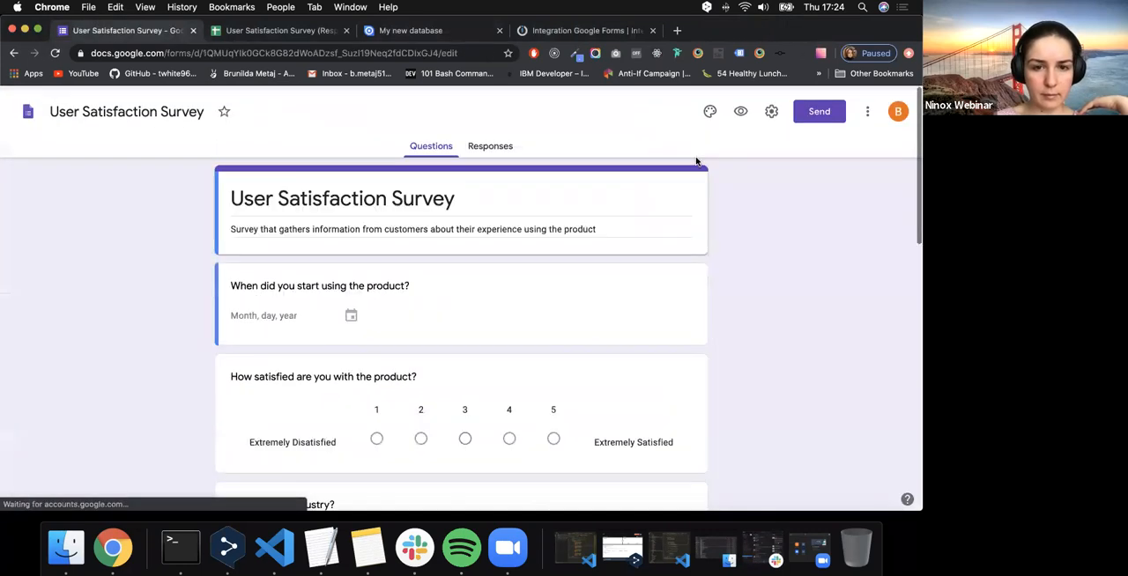
click(740, 107)
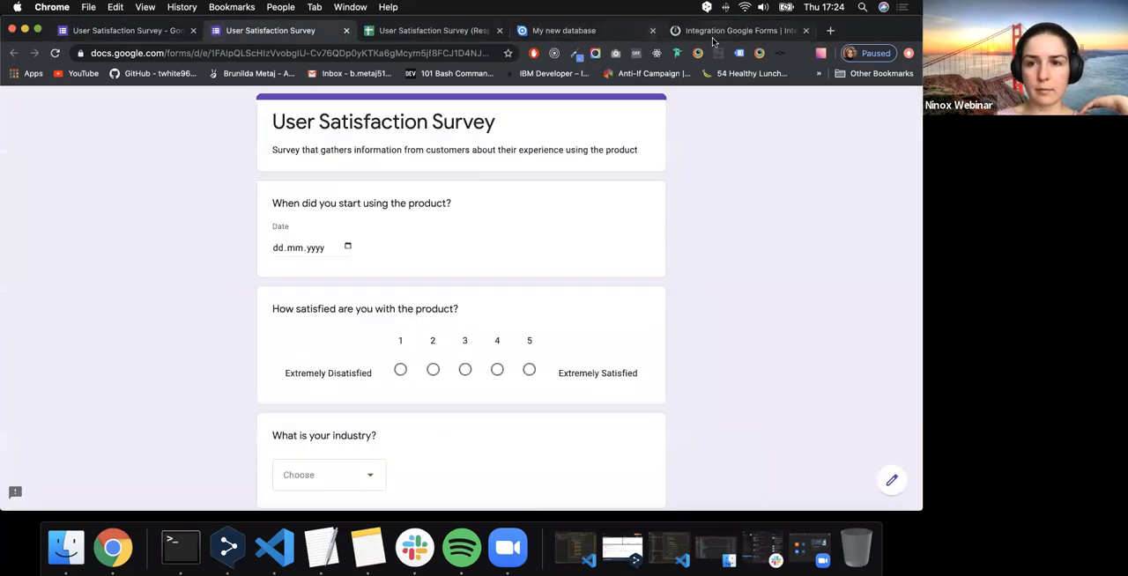
- In Integromat, refresh the trigger's file list and select the first User Satisfaction Survey (Responses) file with the Form Responses 1 worksheet
click(715, 32)
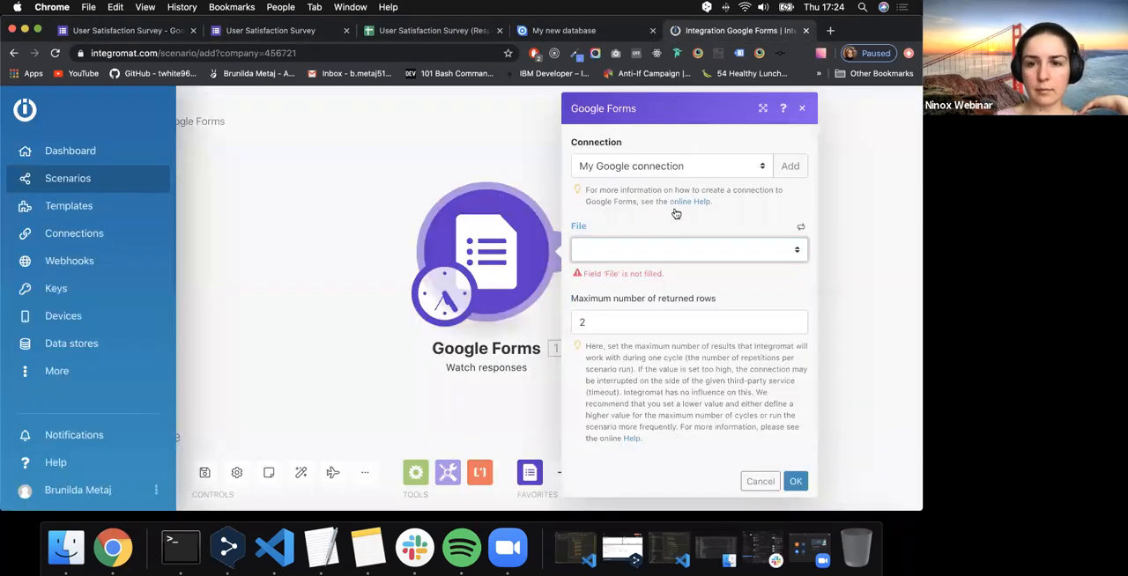
click(710, 247)
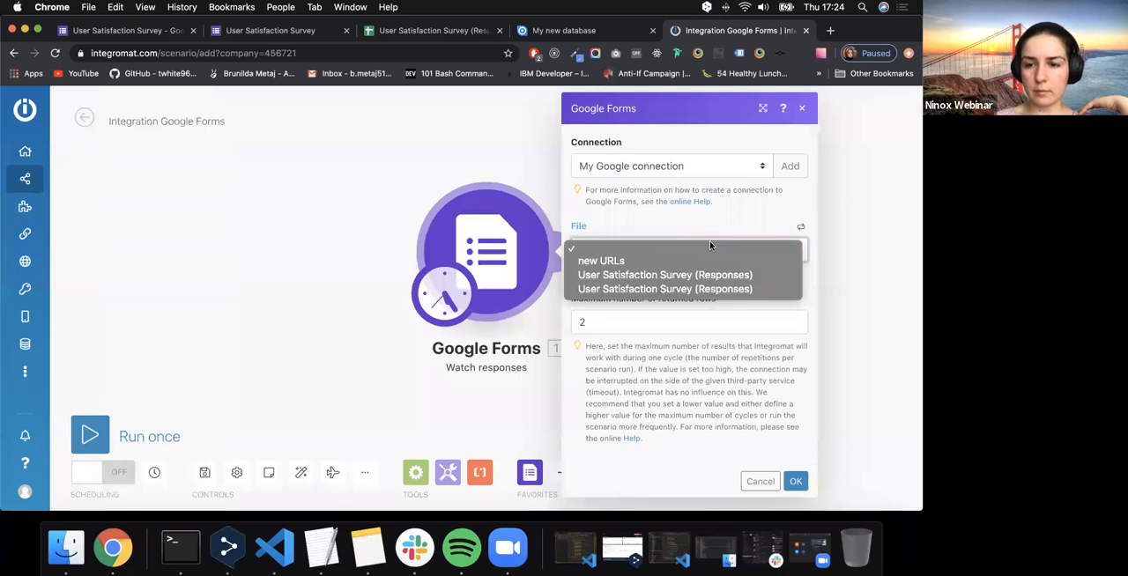
click(779, 181)
click(801, 228)
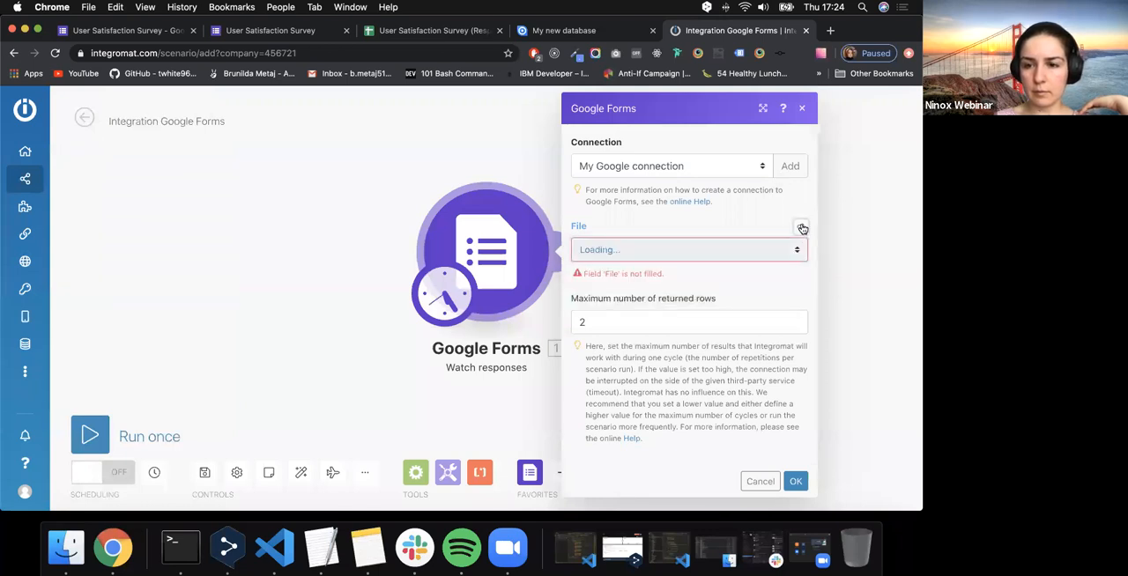
click(726, 250)
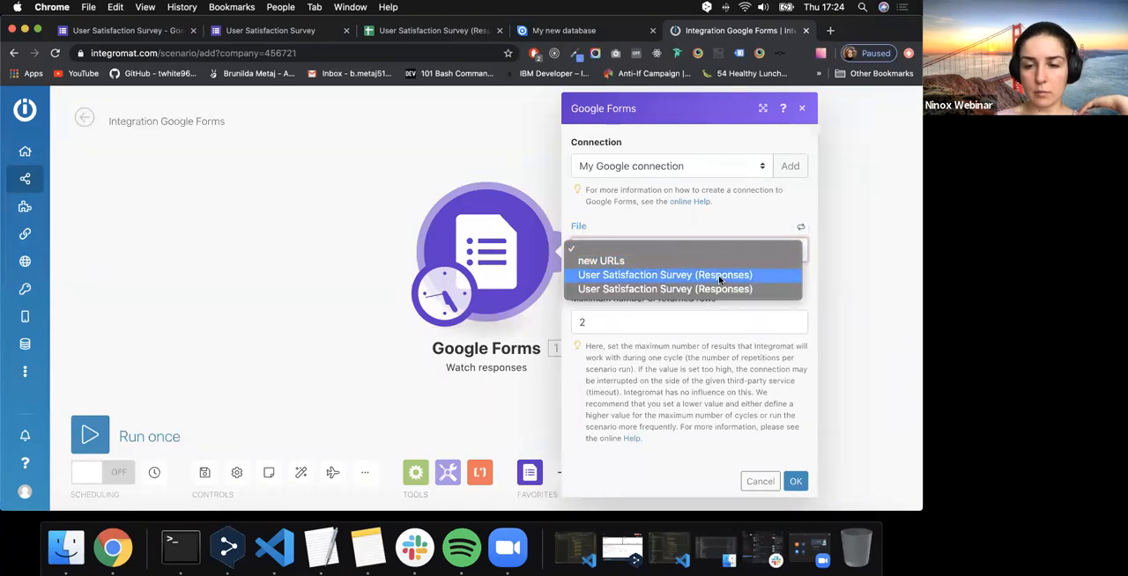
click(718, 275)
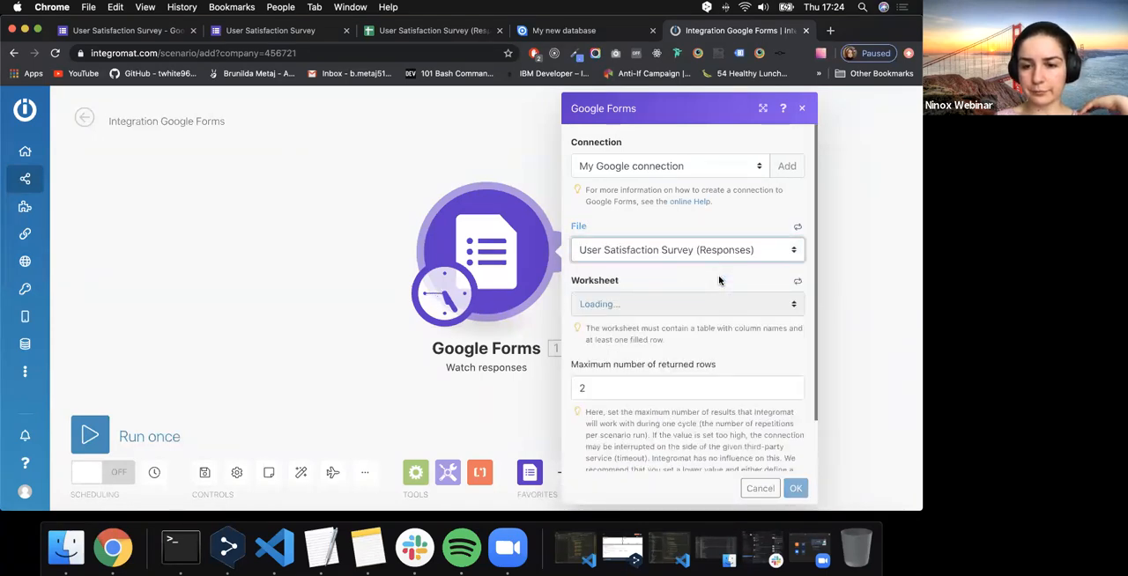
click(679, 304)
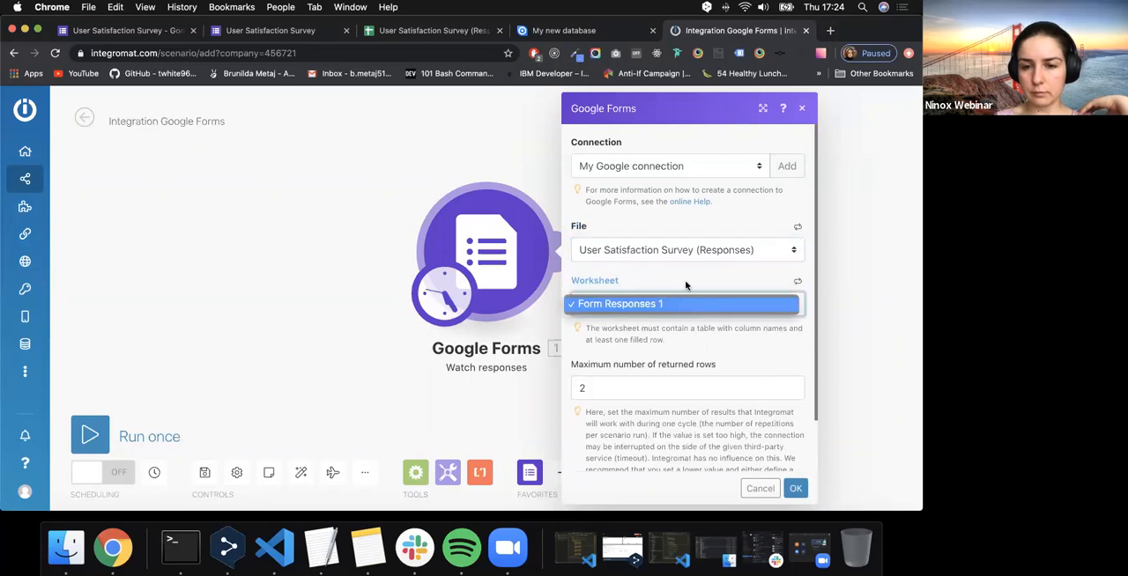
click(685, 284)
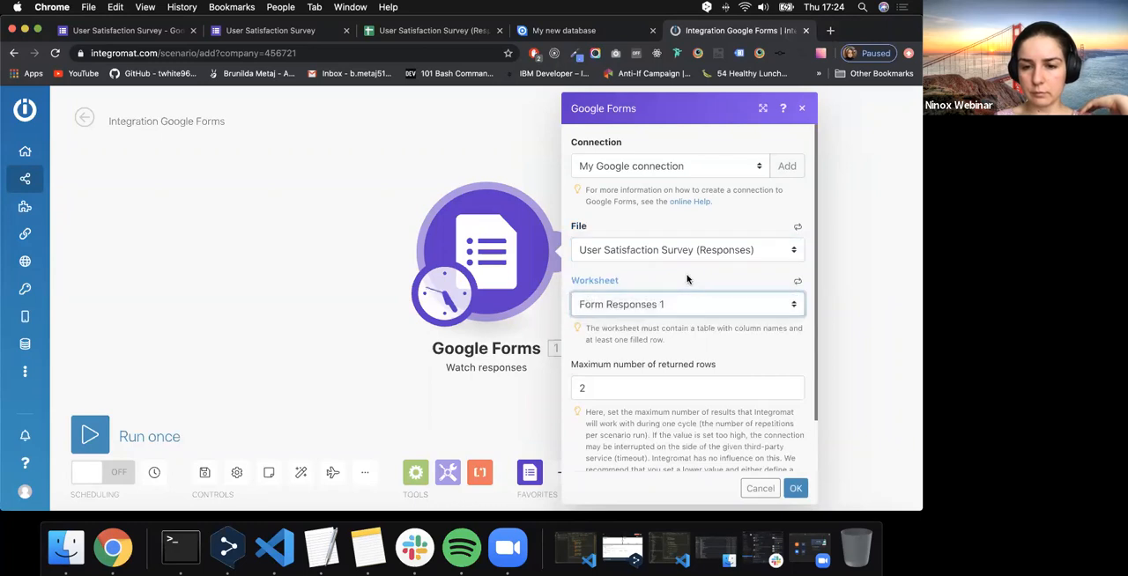
- Check the survey's live form page against the trigger's settings and its available worksheets
click(293, 32)
key(ctrl+Tab)
click(296, 31)
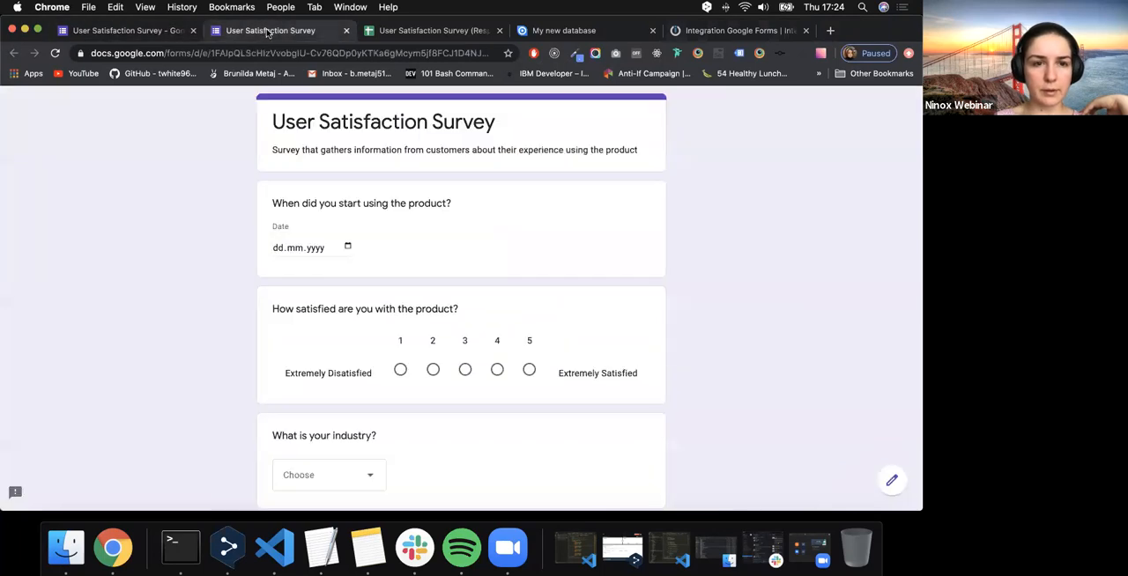
click(624, 35)
key(ctrl+Tab)
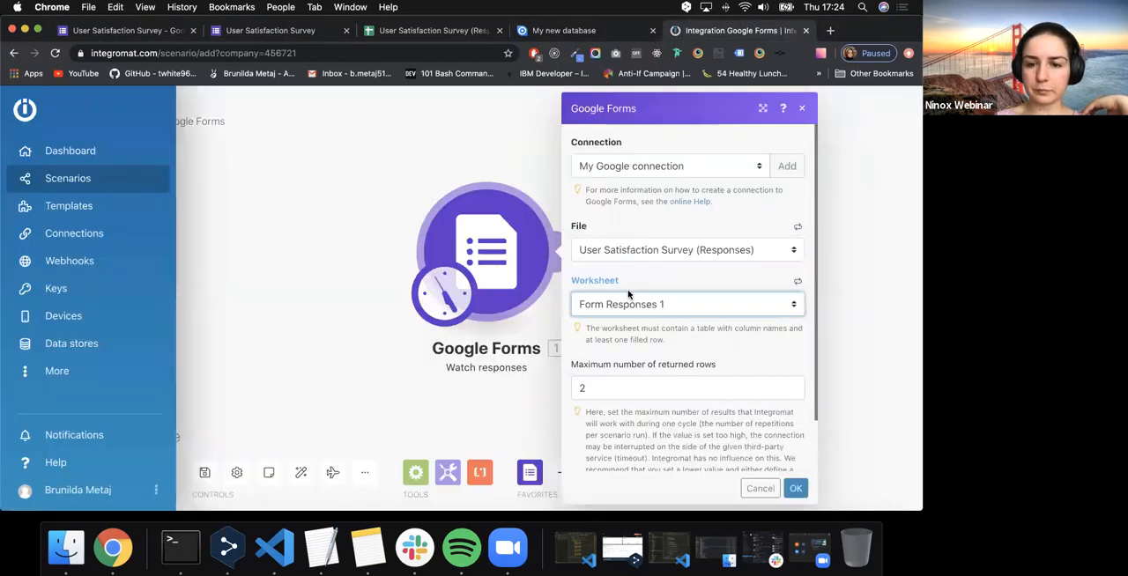
scroll(638, 378, down, 2)
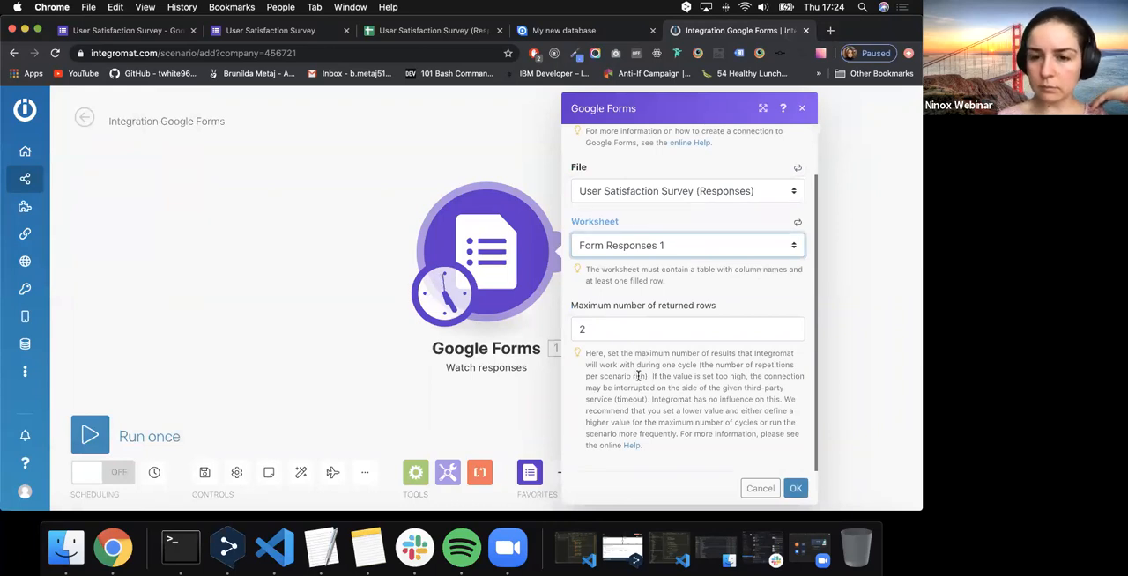
click(698, 248)
click(698, 247)
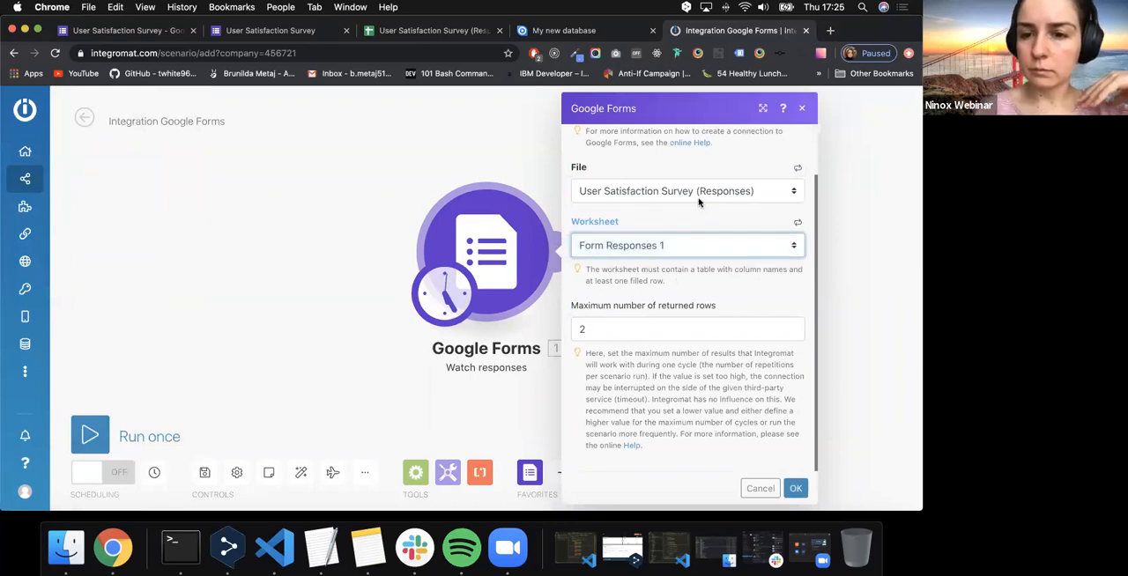
- Try the "new URLs" file in the trigger, check its worksheets, and reselect the first User Satisfaction Survey (Responses) file
click(697, 195)
click(687, 172)
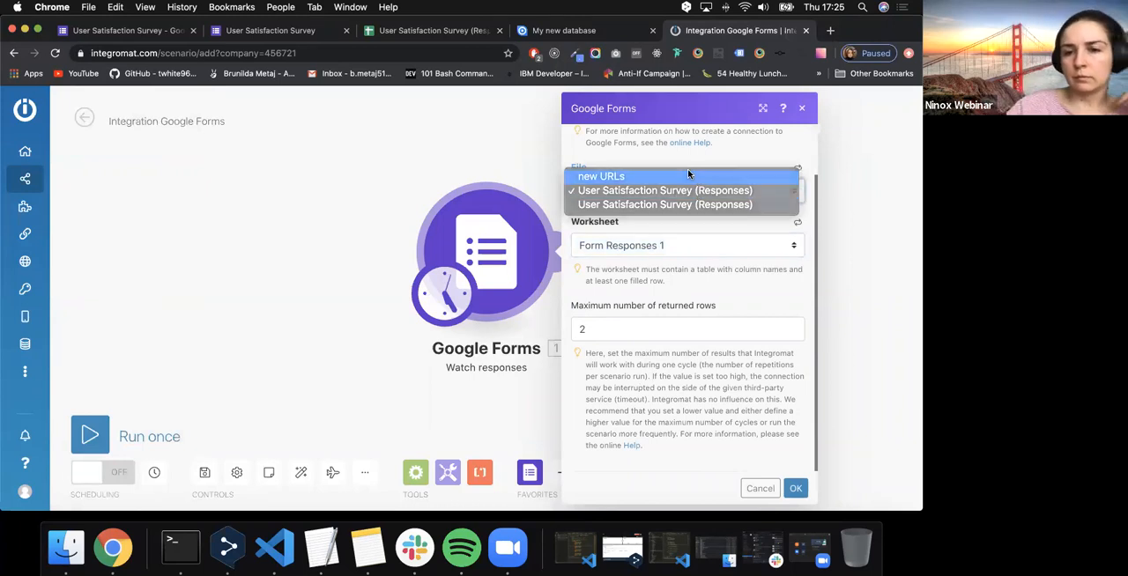
click(688, 252)
click(687, 248)
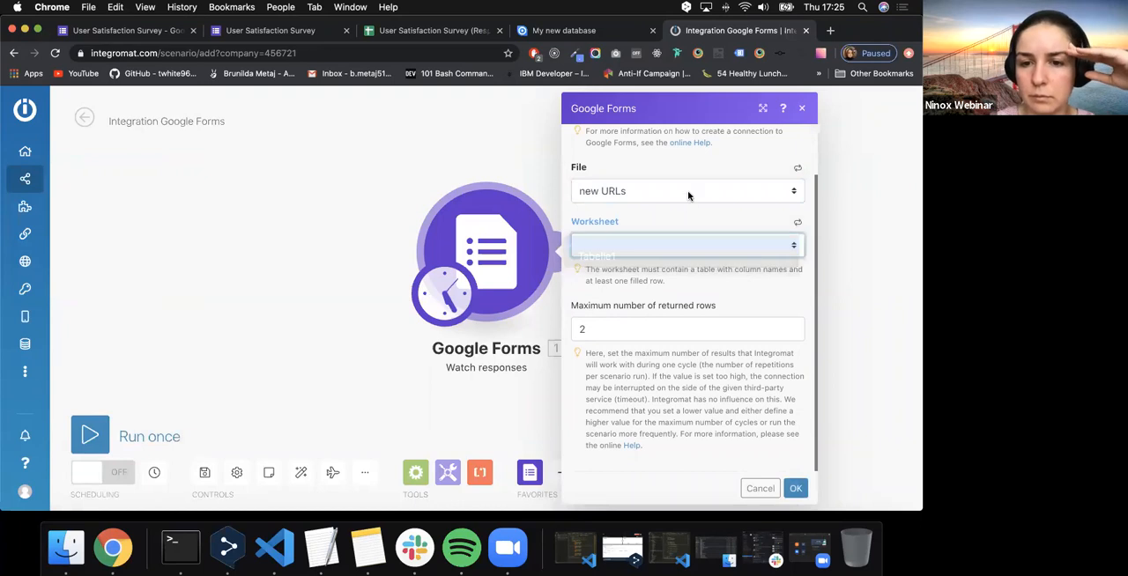
click(689, 195)
click(684, 210)
click(683, 192)
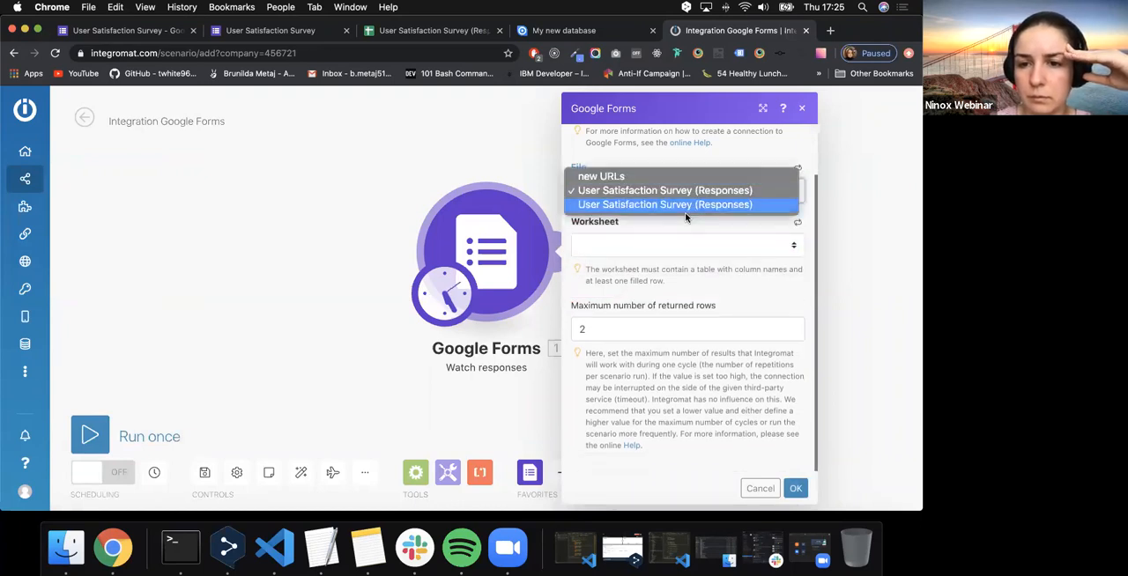
- Compare the trigger's worksheet options with the survey form and the sheet name in its responses spreadsheet
click(163, 32)
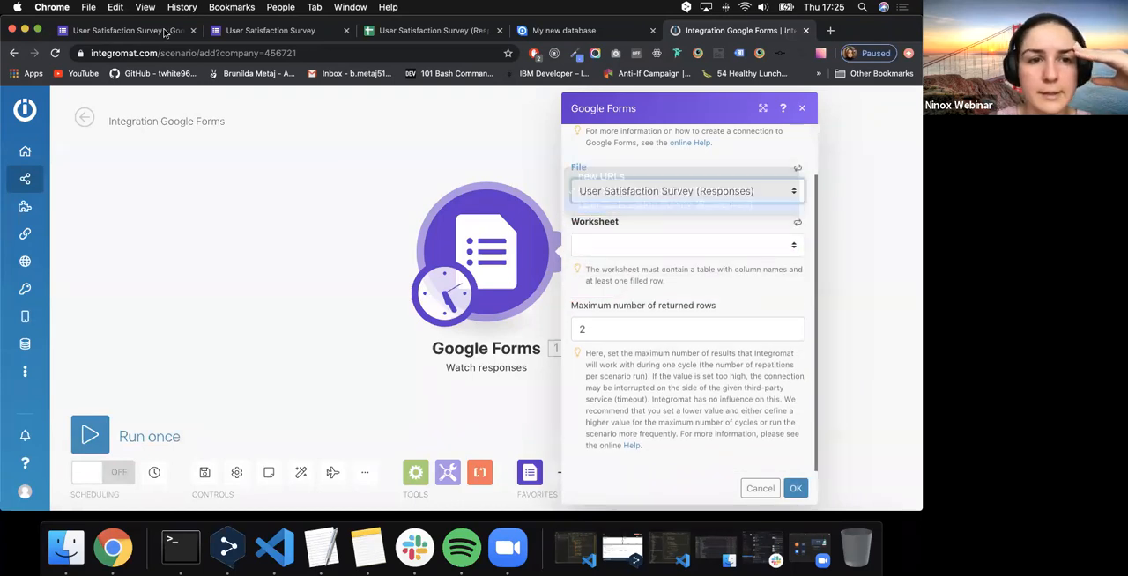
click(164, 32)
click(256, 32)
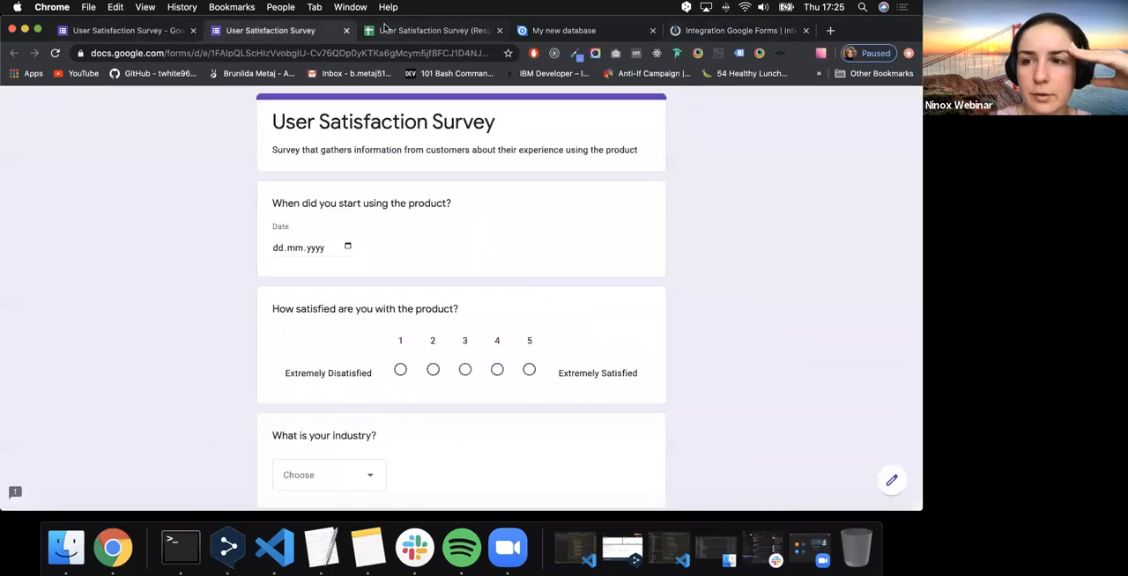
click(382, 29)
click(692, 34)
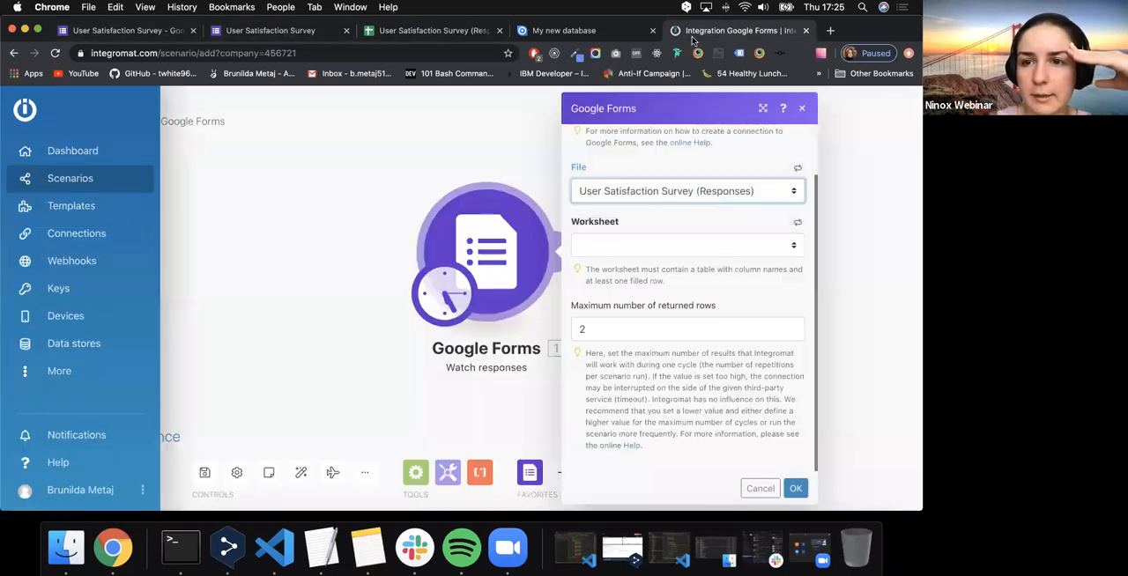
click(693, 244)
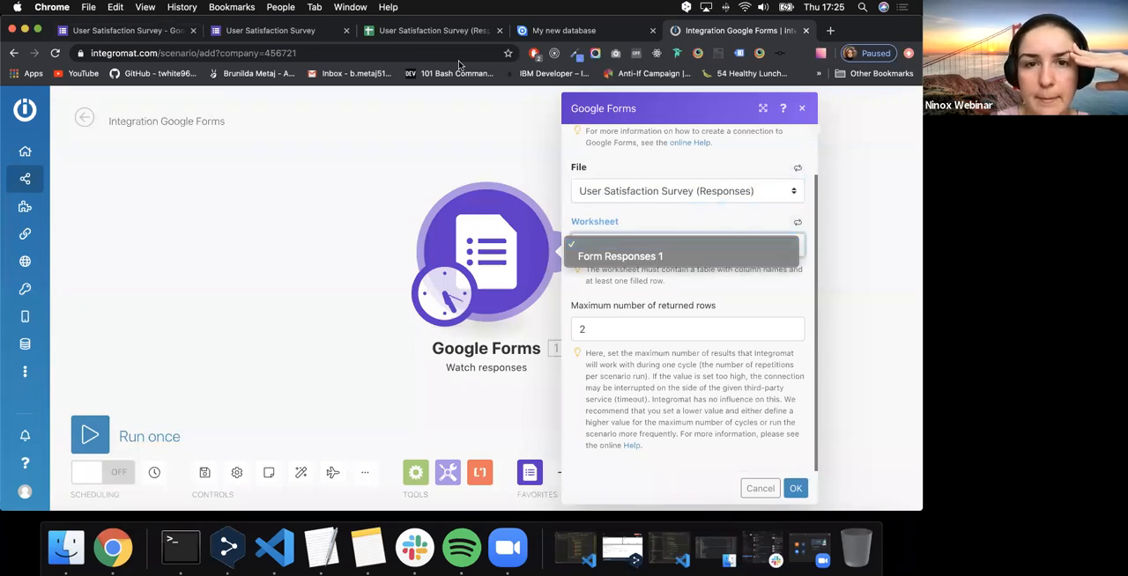
click(447, 35)
click(449, 36)
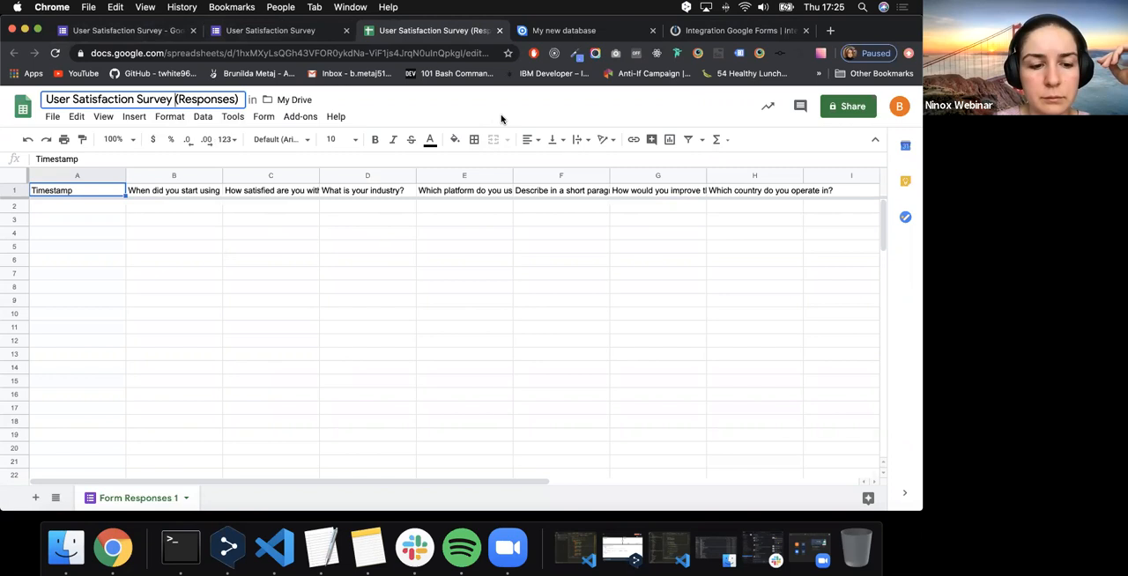
double_click(124, 498)
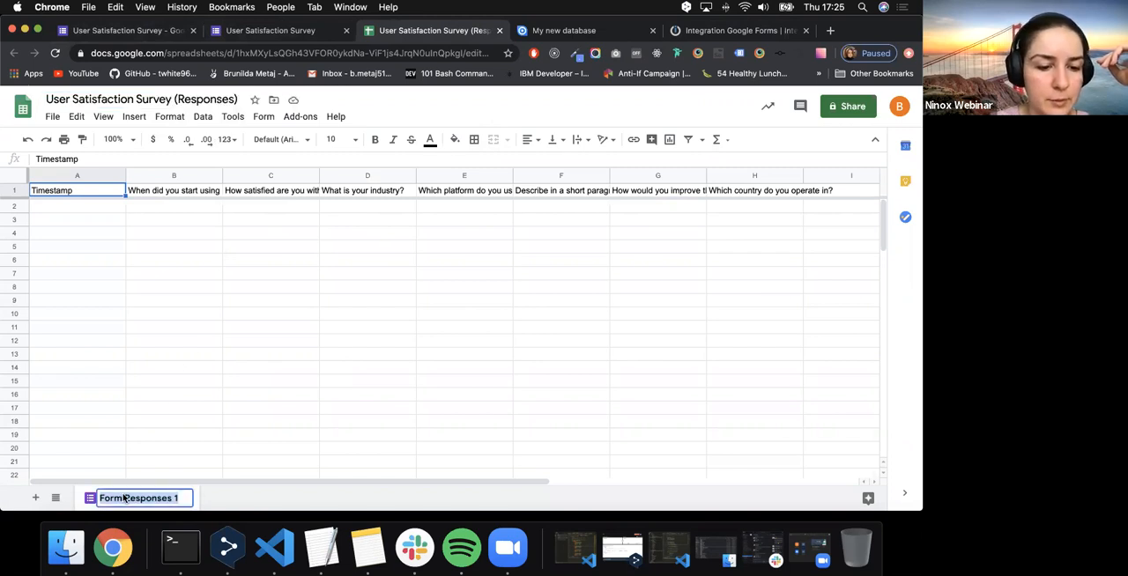
click(498, 234)
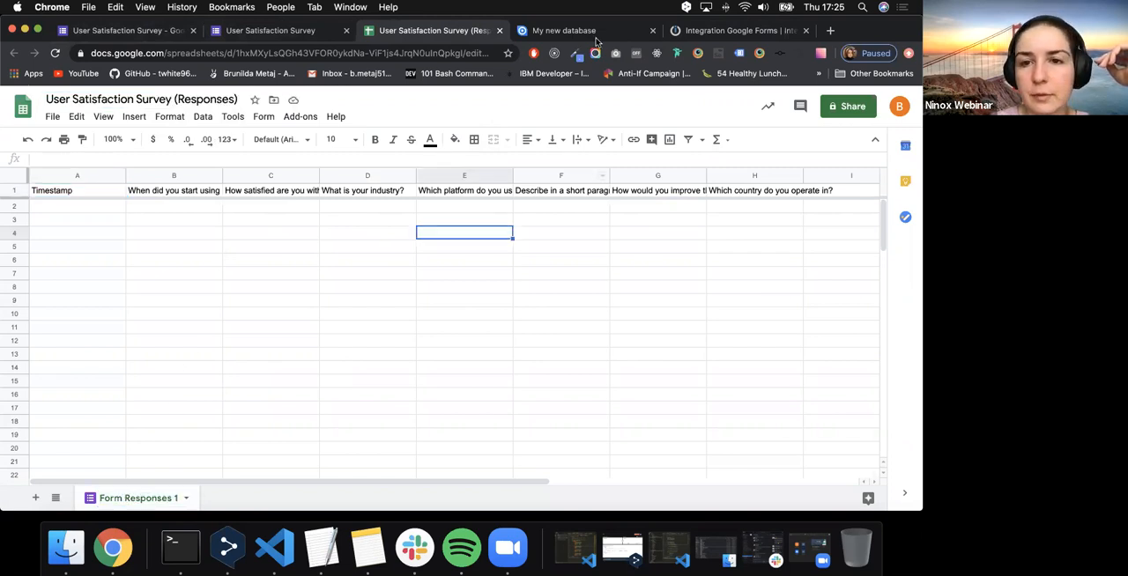
- Set the Google Forms trigger's worksheet to Form Responses 1 and save the module settings
click(695, 34)
click(696, 246)
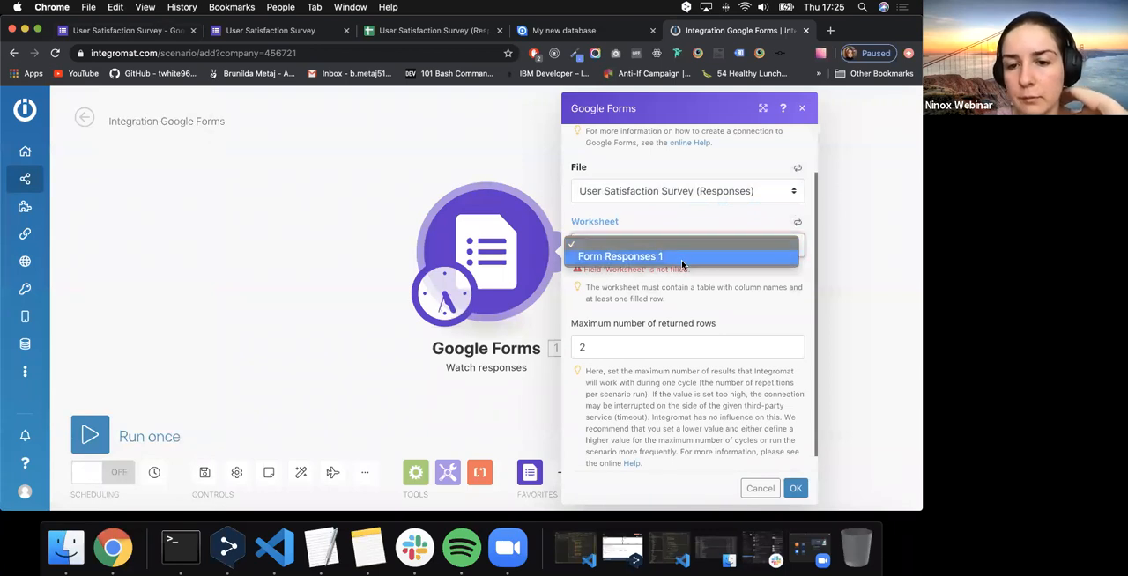
click(681, 260)
click(679, 277)
scroll(688, 411, down, 1)
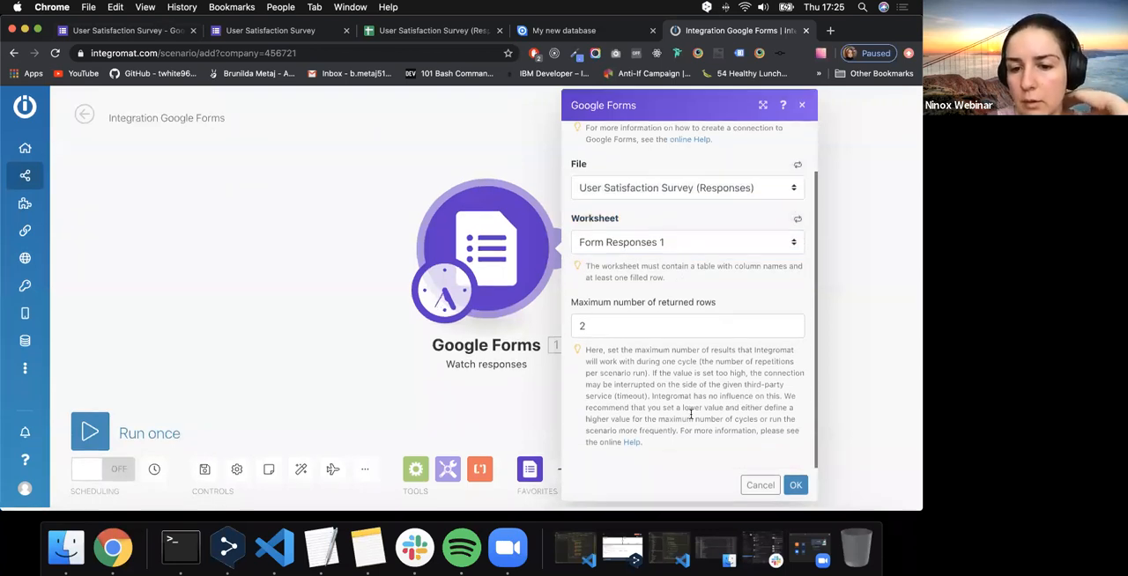
click(797, 494)
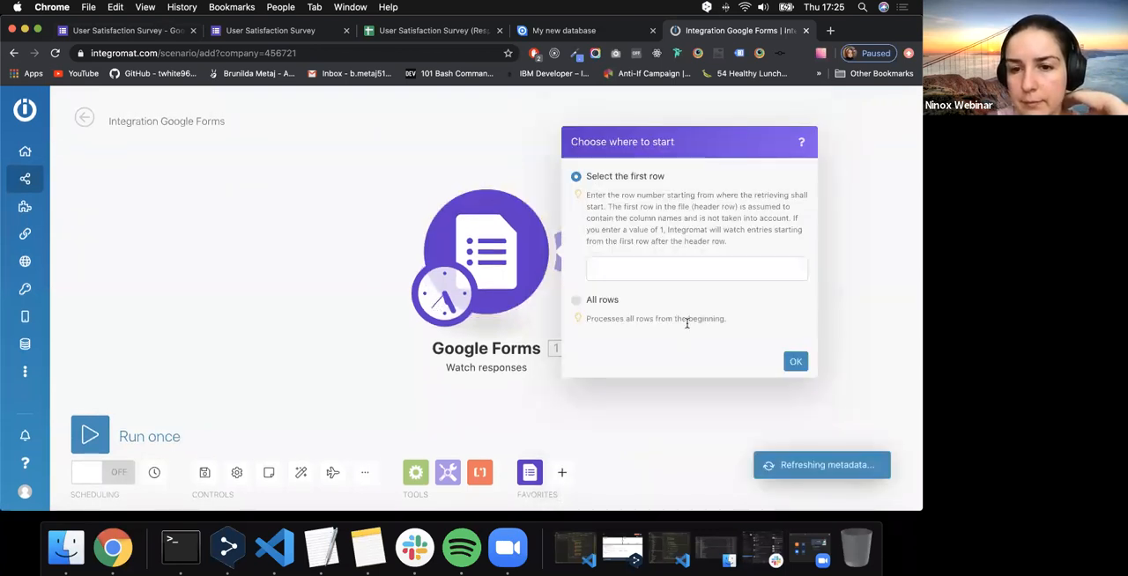
- Set the trigger to start retrieving responses from row 1
click(644, 279)
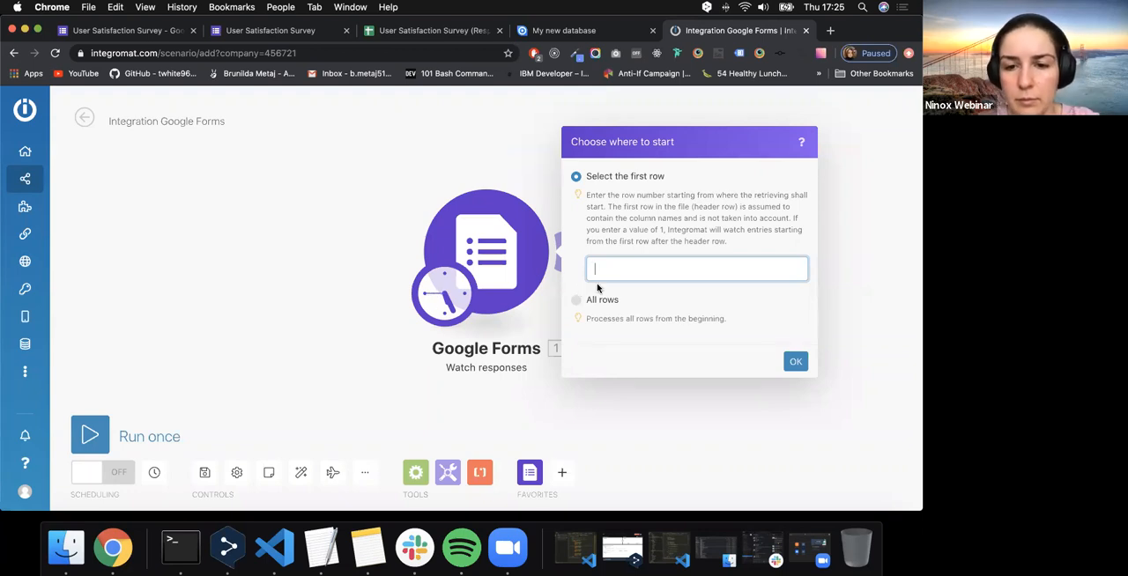
text(1)
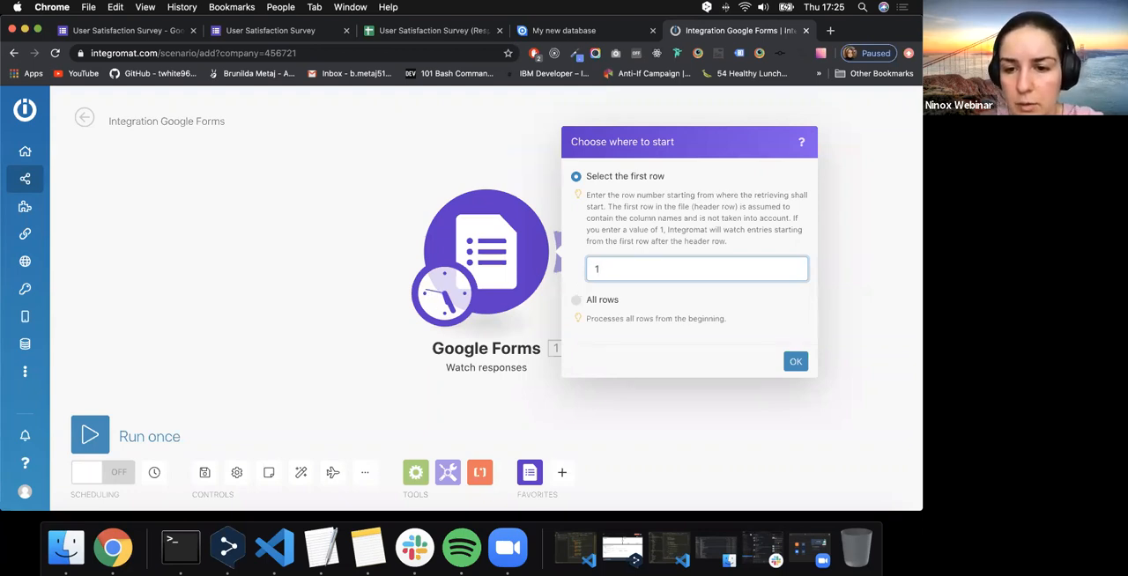
click(799, 366)
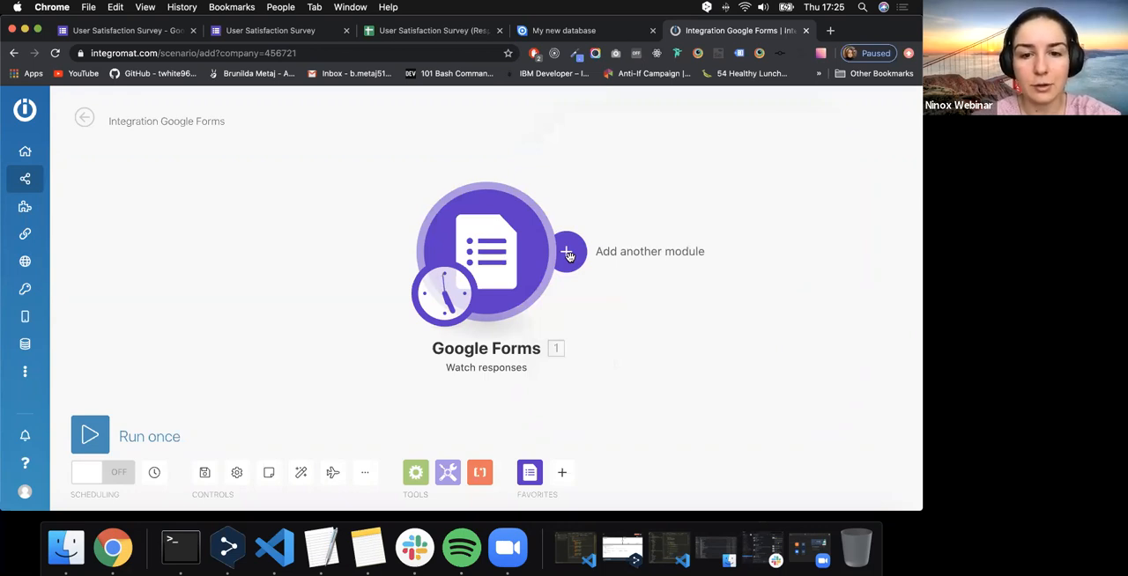
- Add a second module after Google Forms and find Ninox as its app using the search term "ninox"
click(568, 254)
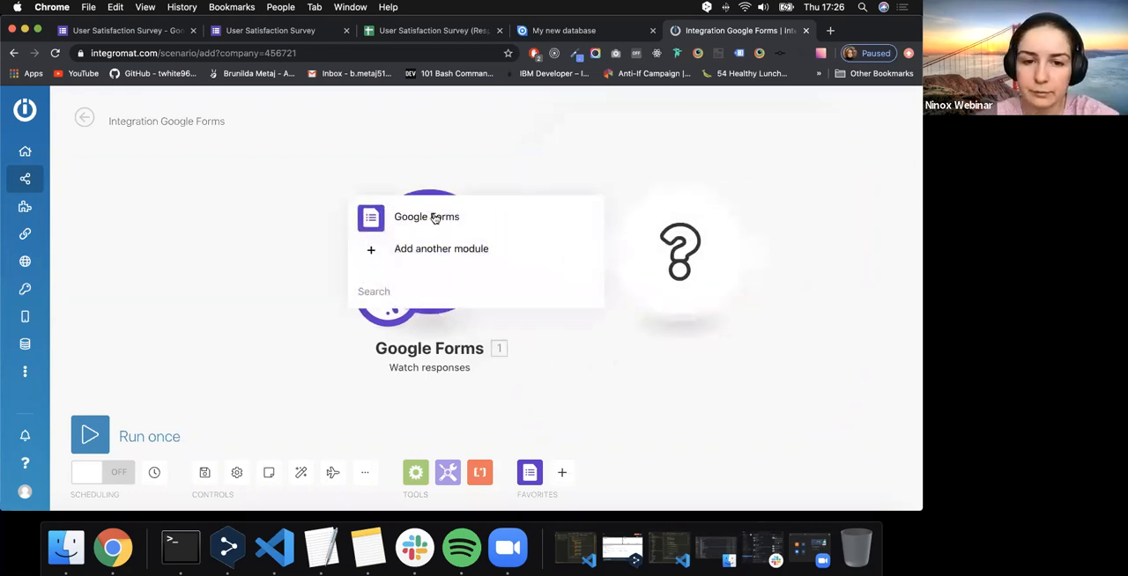
click(466, 249)
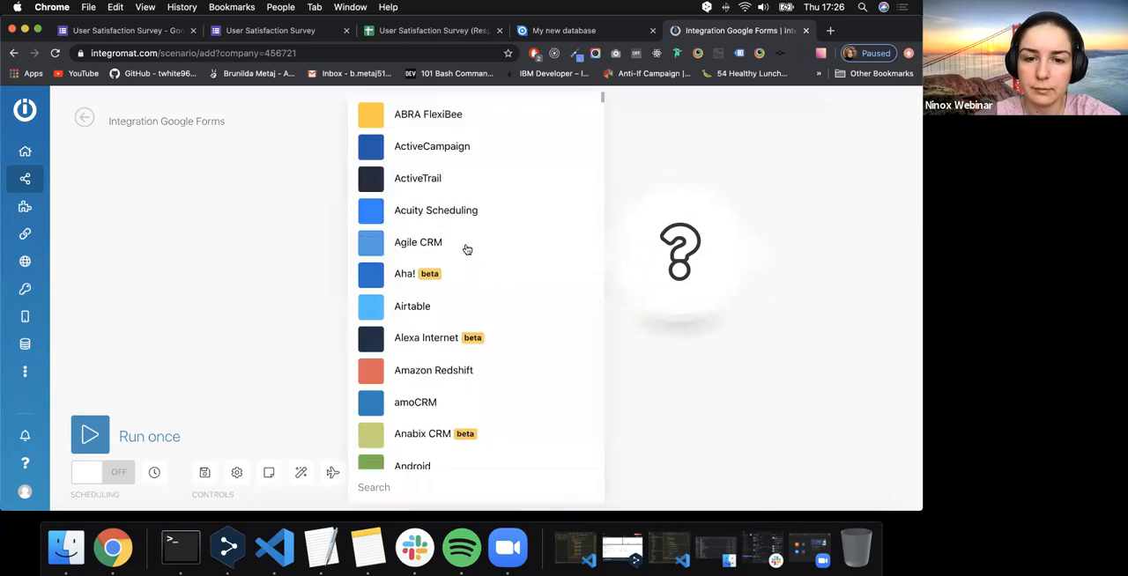
text(ninox)
click(423, 212)
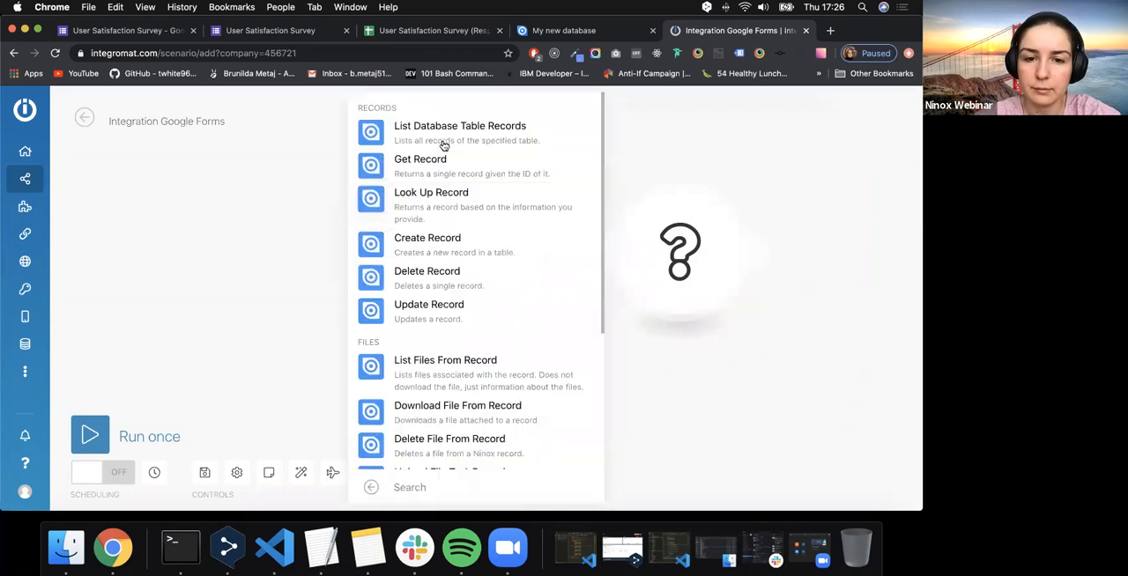
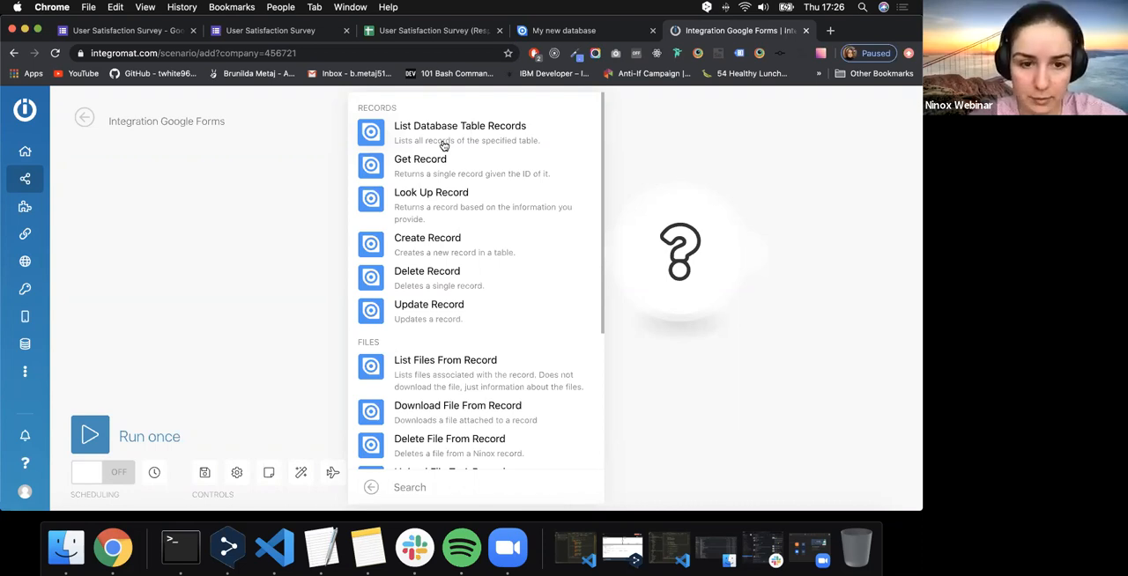
- Add Ninox's Create Record action as the second module and start a new Ninox connection for it
click(441, 240)
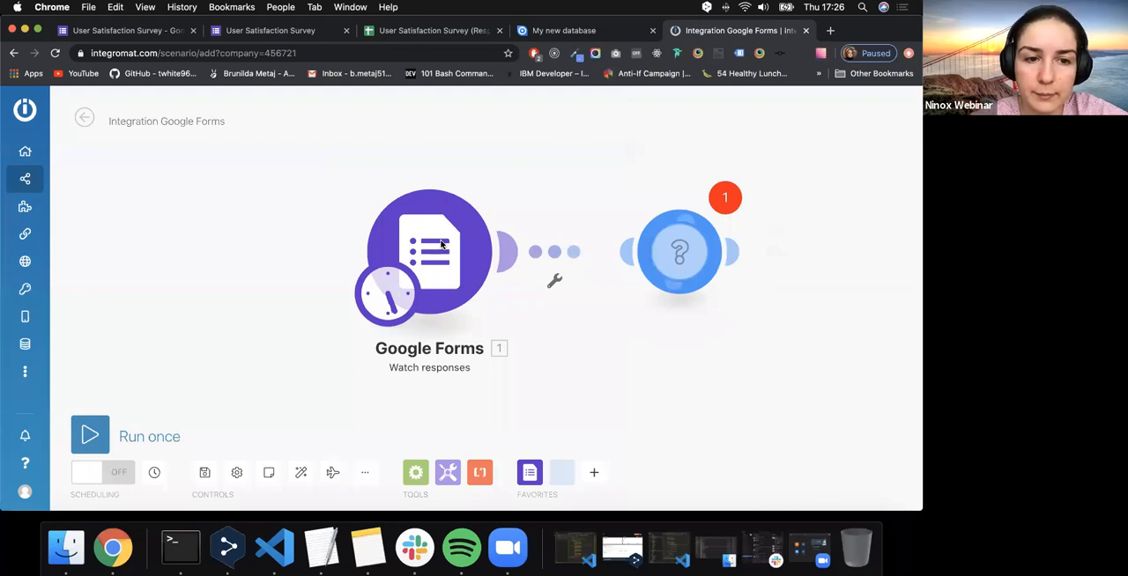
click(576, 241)
click(670, 226)
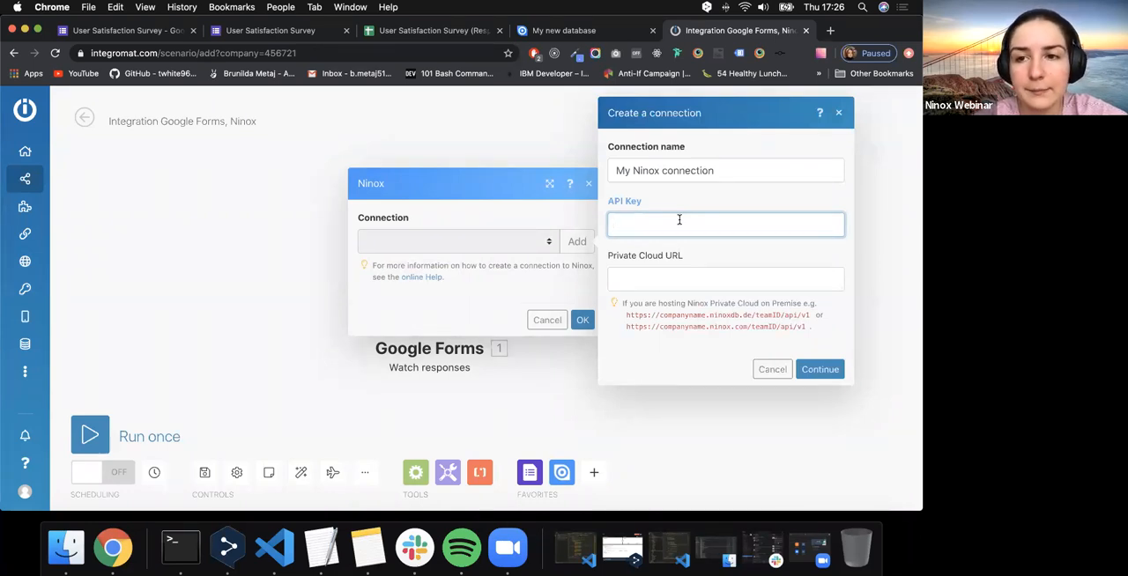
- Open the API key settings of the Ninox account at user.ninox.com
click(829, 30)
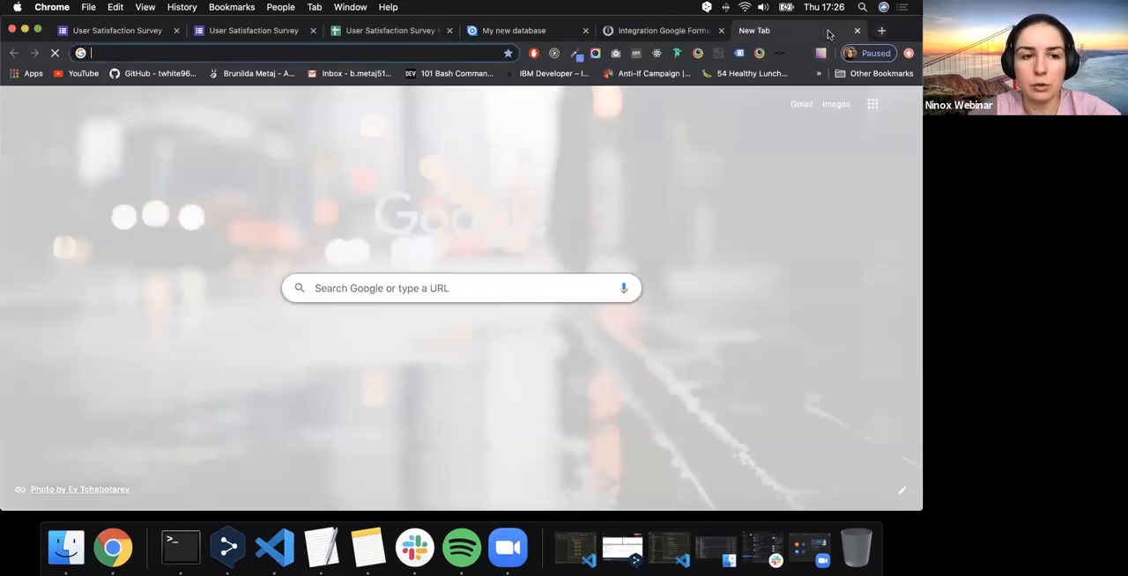
text(user)
click(460, 76)
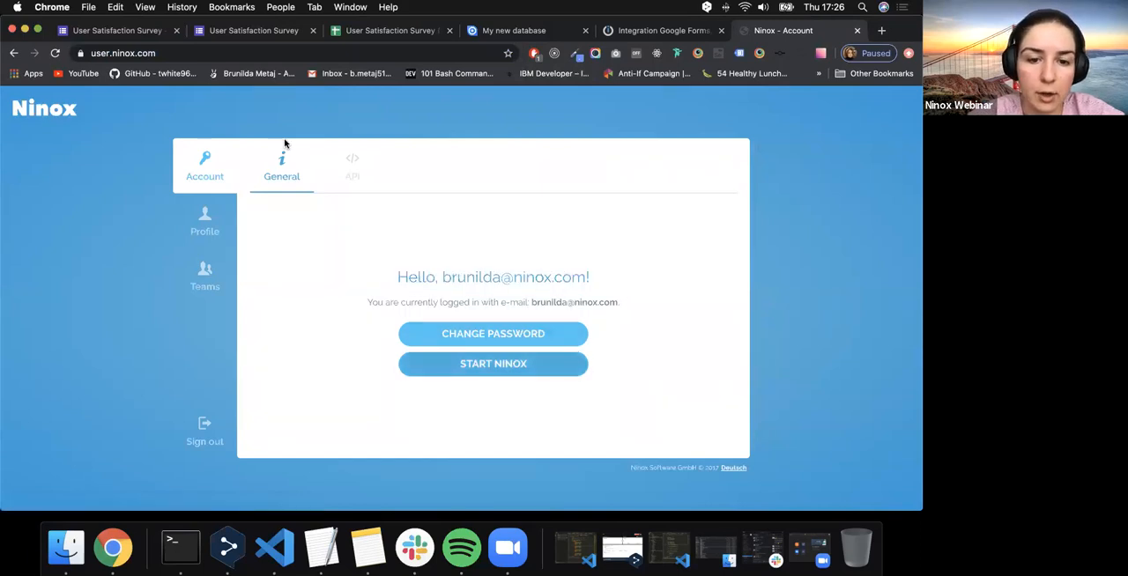
click(353, 175)
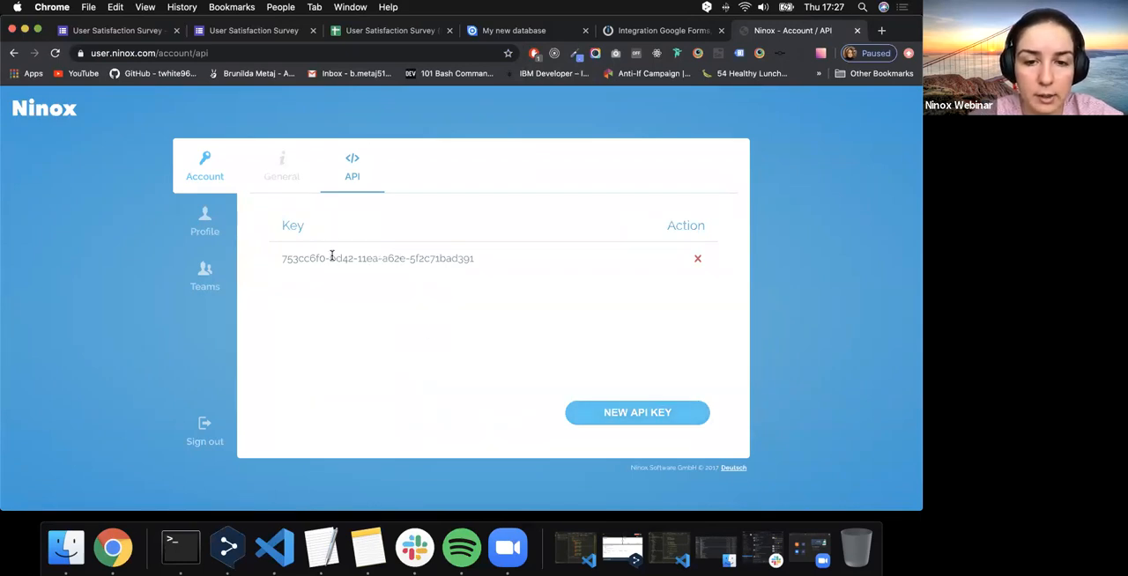
- Replace the existing Ninox API key with a newly generated one and copy the new key
click(699, 259)
click(520, 340)
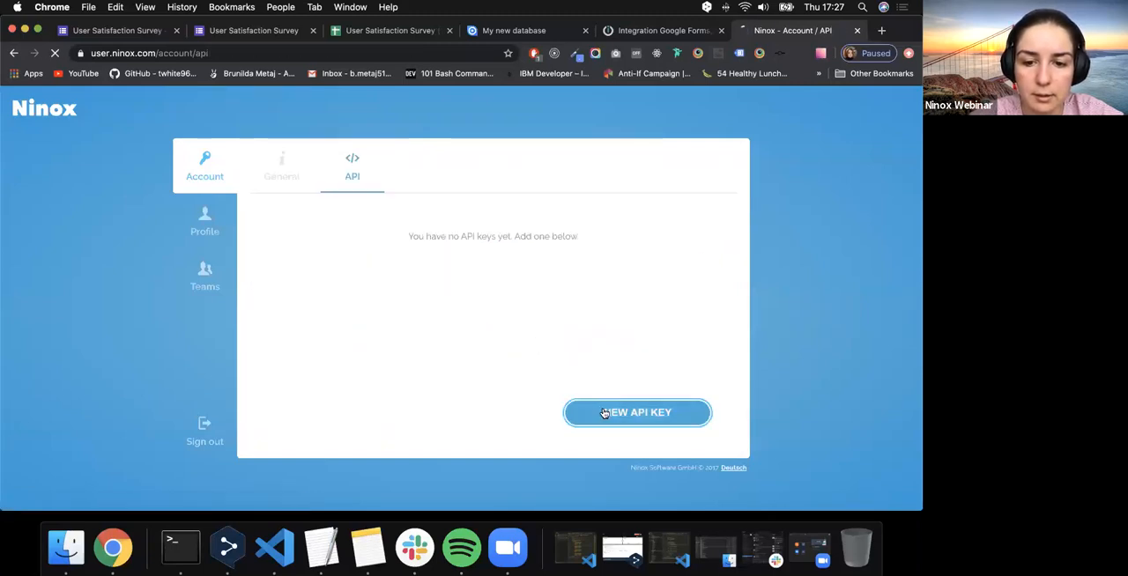
click(604, 411)
drag(486, 260, 280, 260)
key(super+c)
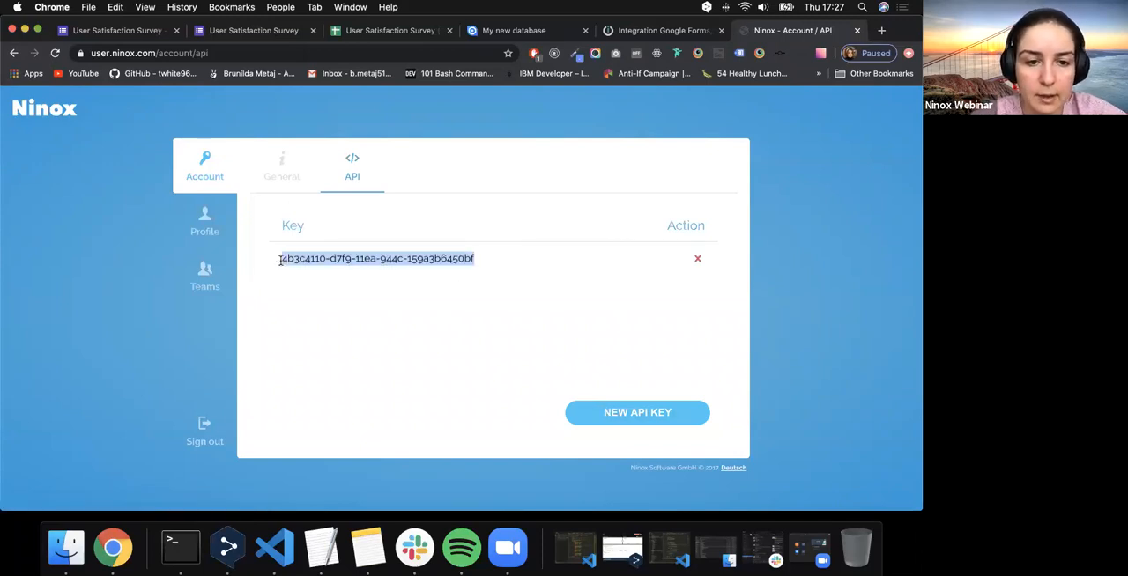
- Return to the Integromat scenario, paste the API key into the connection named My Ninox connection, and create the connection
click(647, 32)
click(696, 225)
key(super+v)
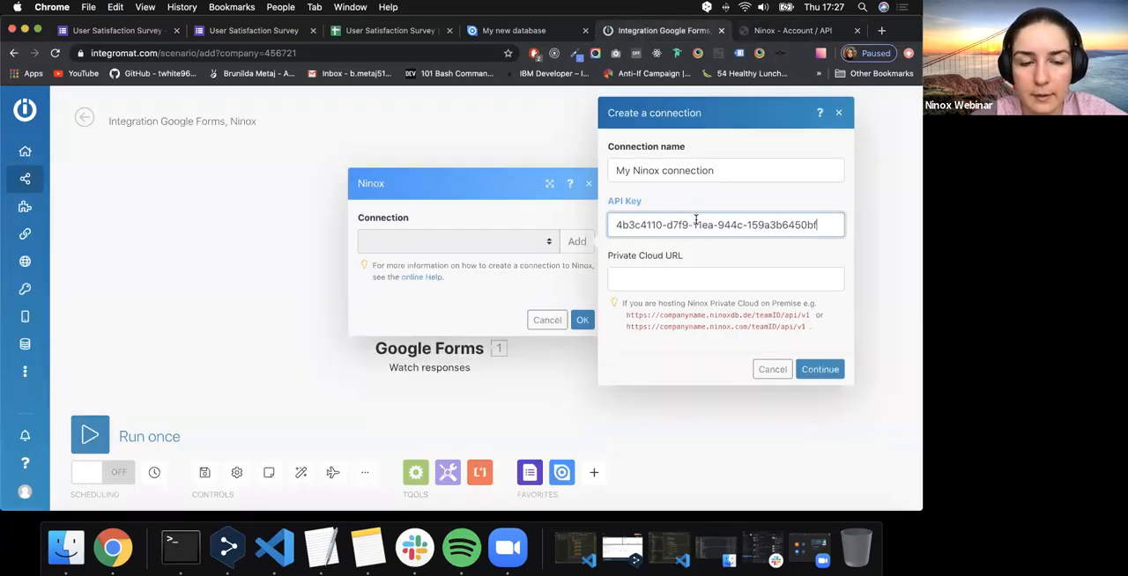
click(818, 369)
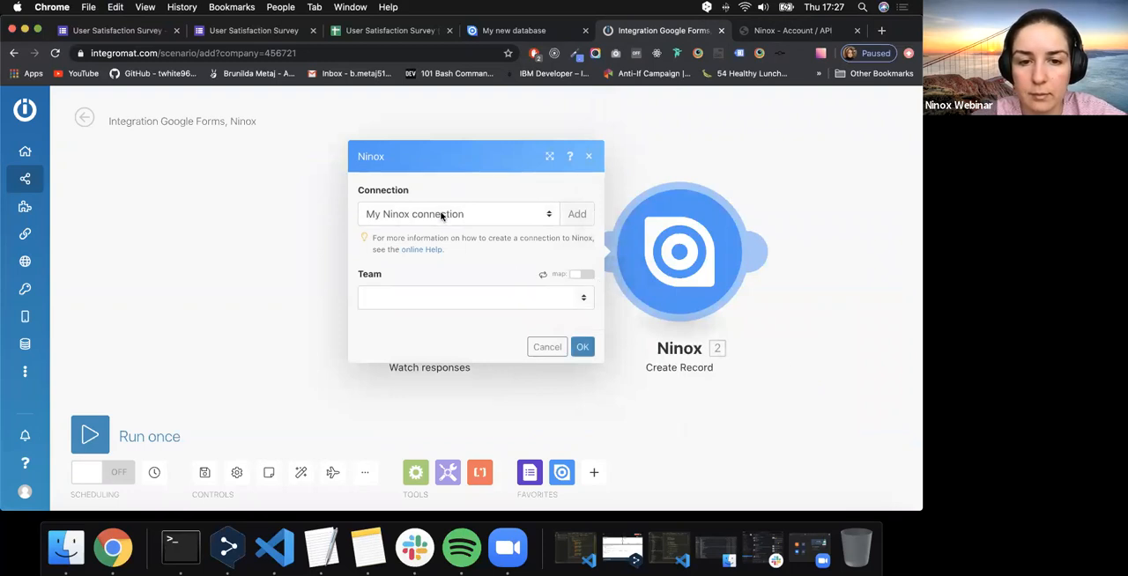
- Look up the available teams in Ninox and set the Create Record module's team to My Team 1
click(447, 295)
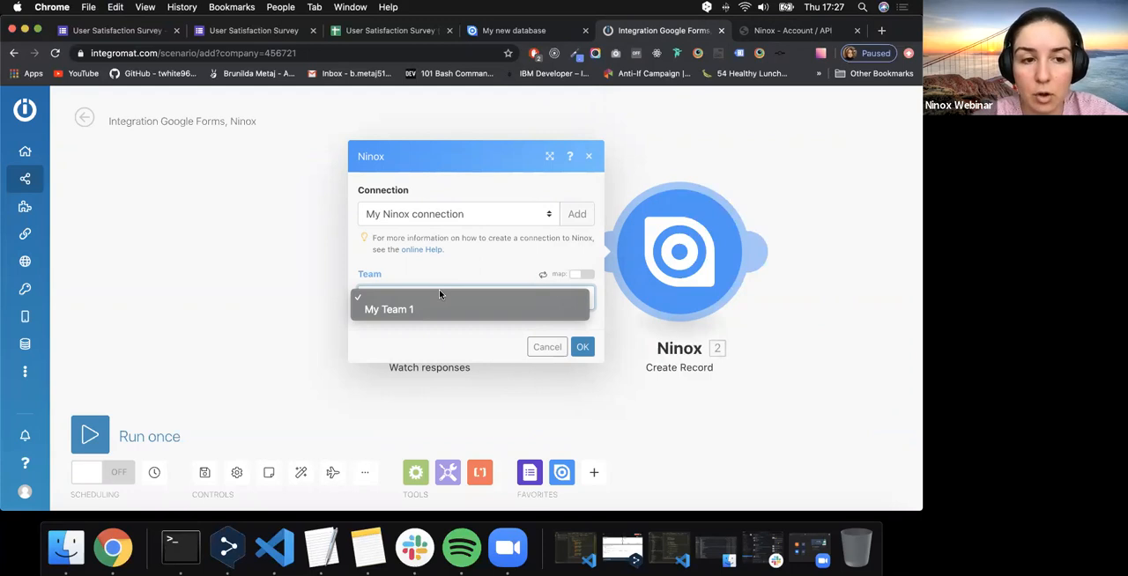
click(509, 31)
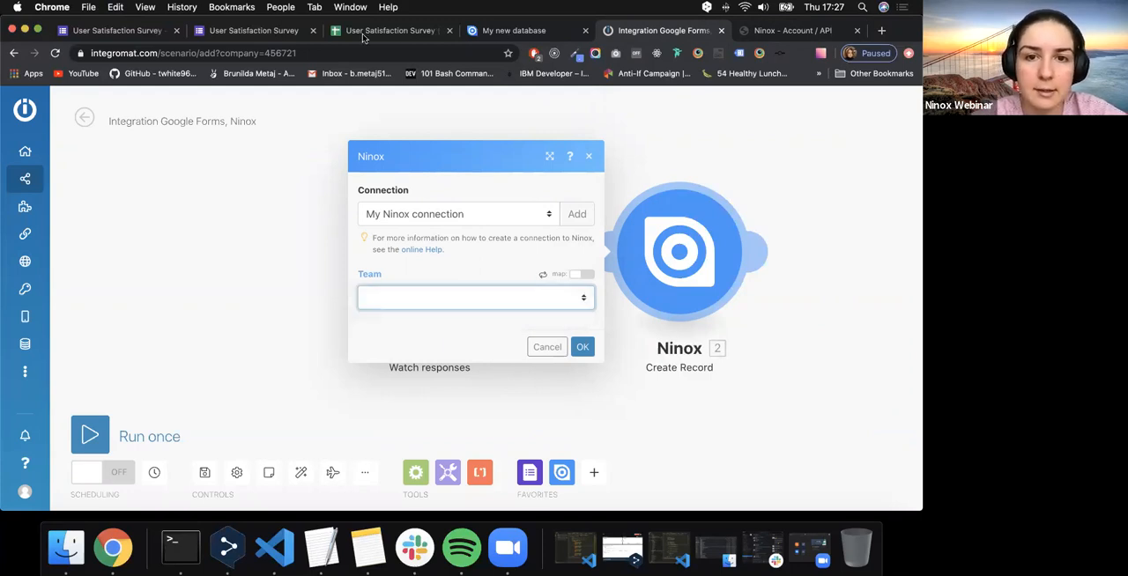
click(509, 30)
click(22, 100)
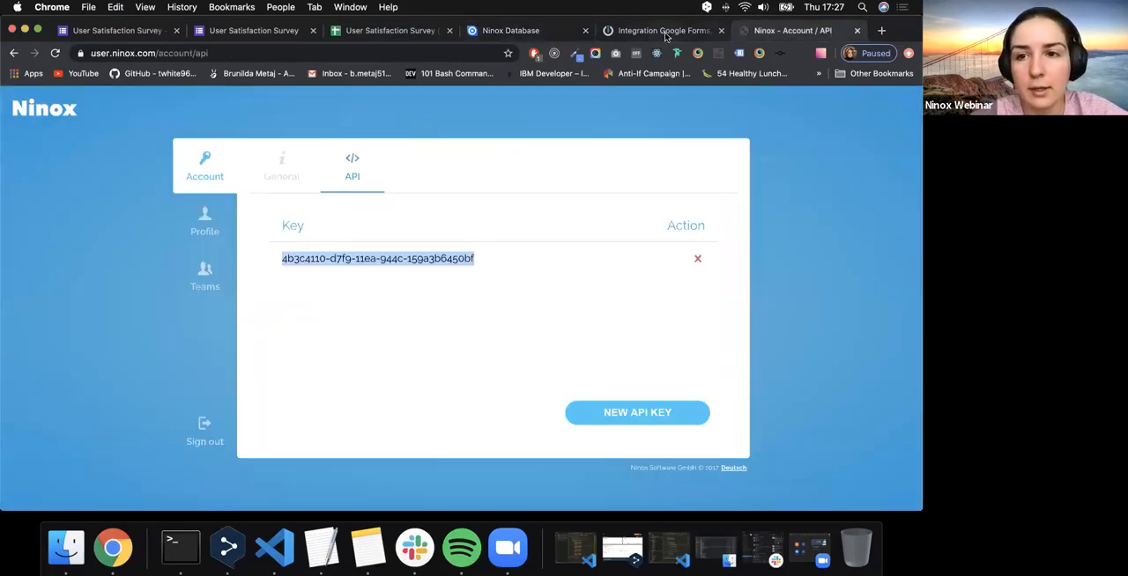
click(666, 35)
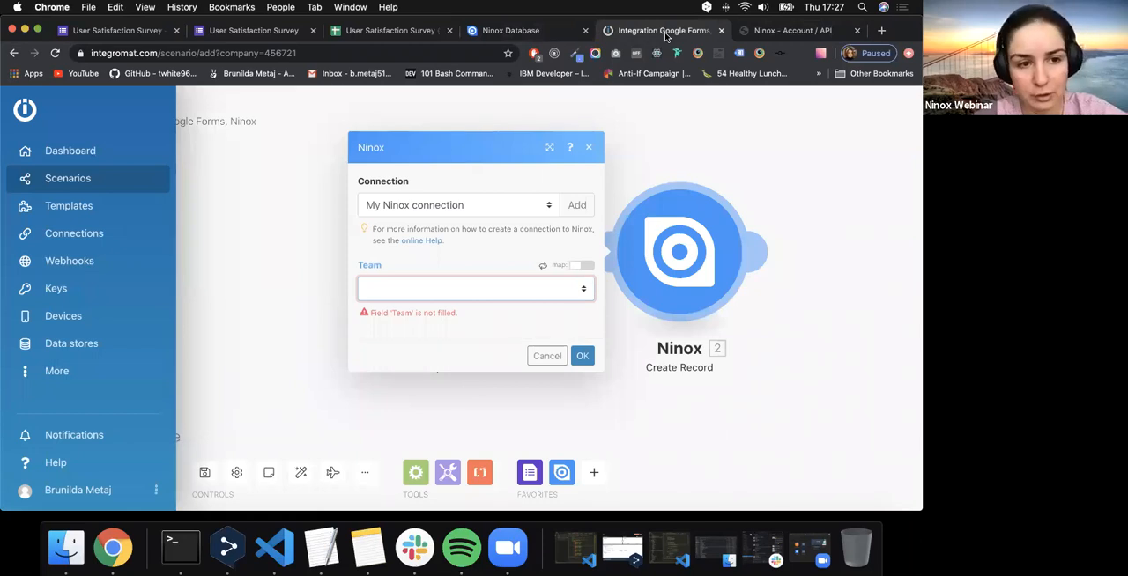
click(495, 296)
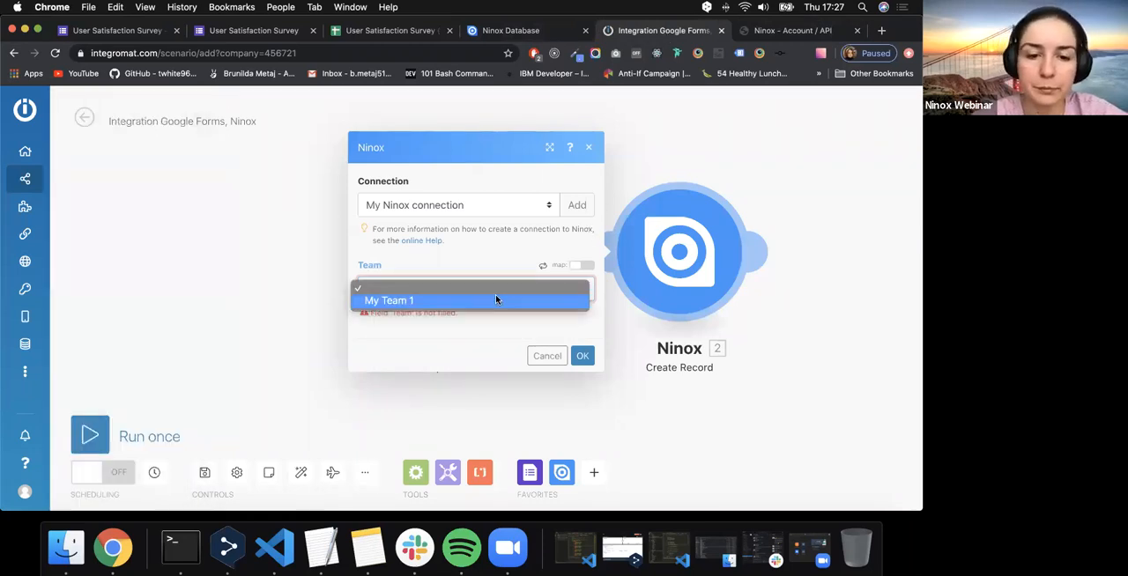
click(495, 299)
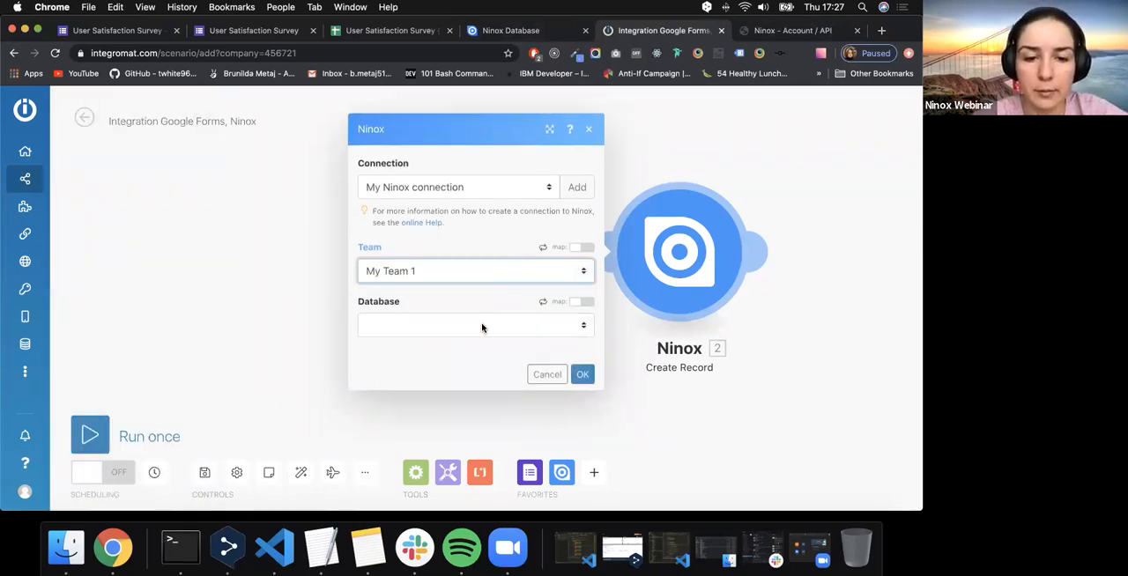
- Set the Create Record module's database to My new database and its table to User Satisfaction Survey
click(484, 325)
click(466, 336)
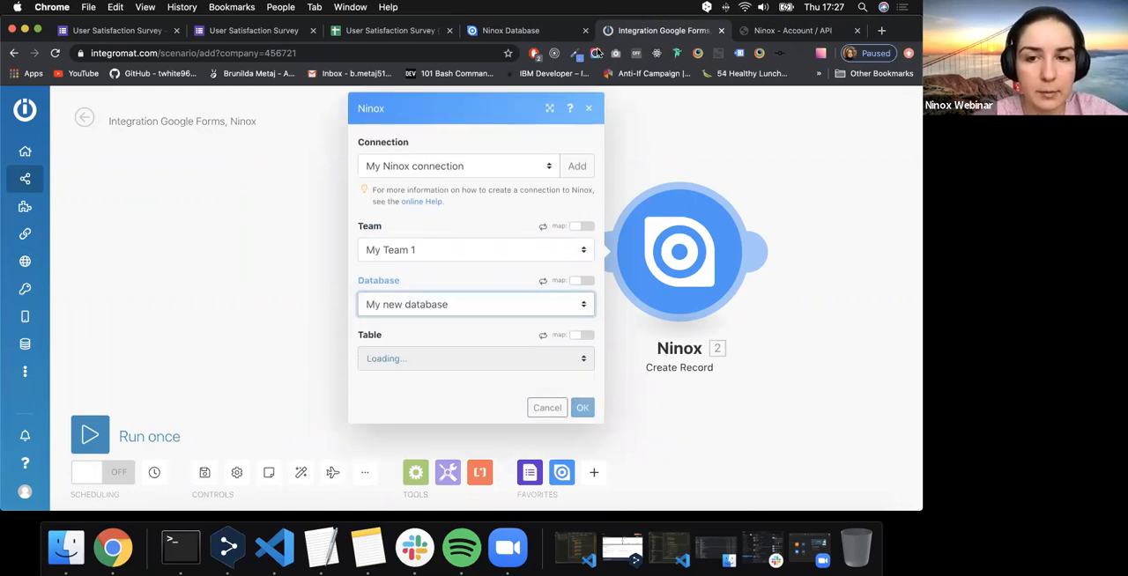
click(568, 32)
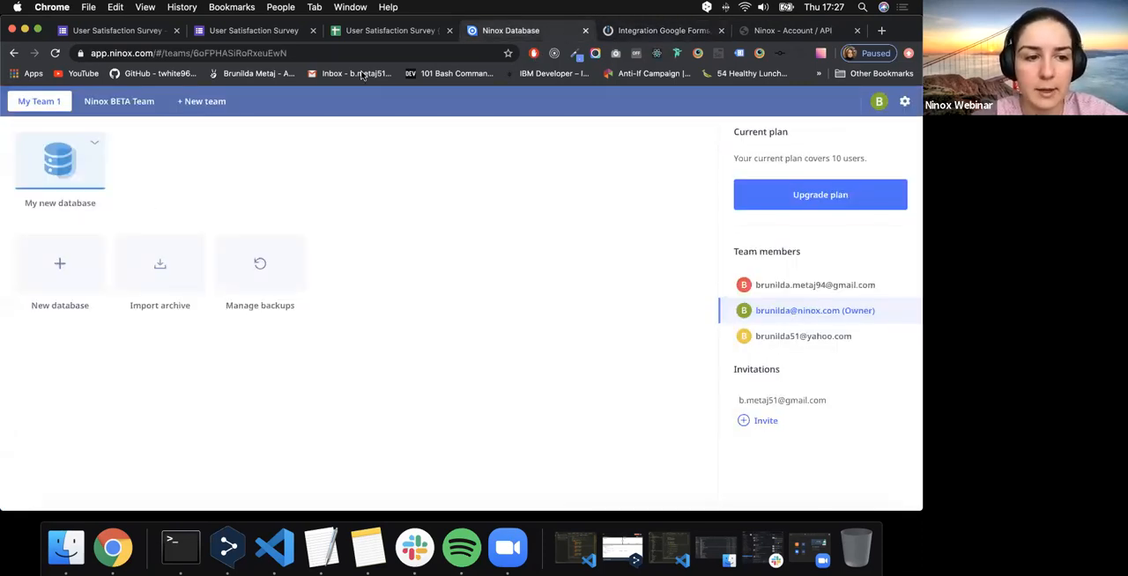
click(774, 39)
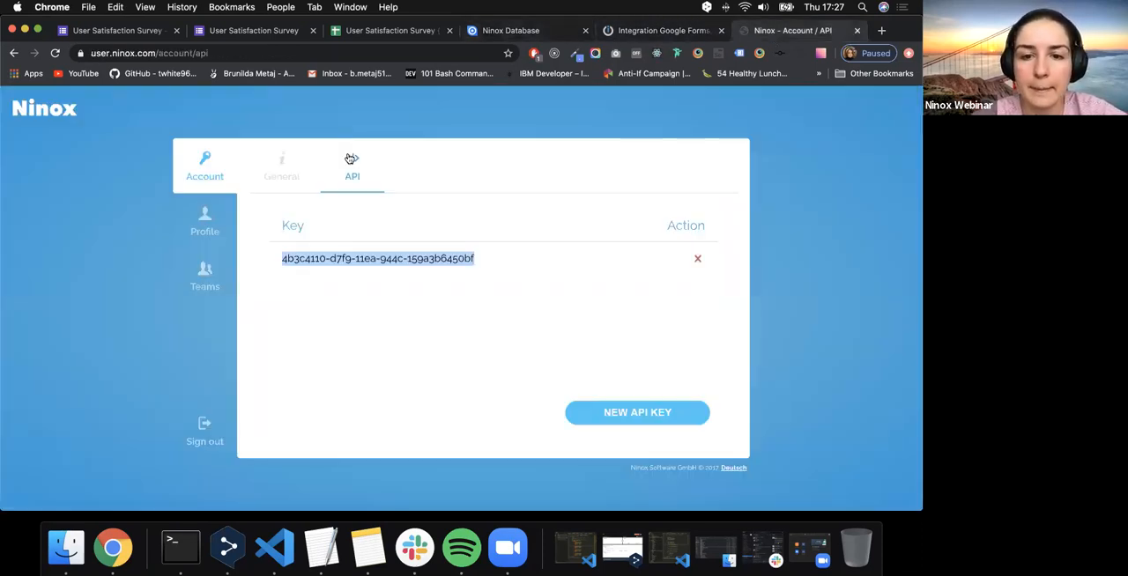
click(664, 30)
click(380, 354)
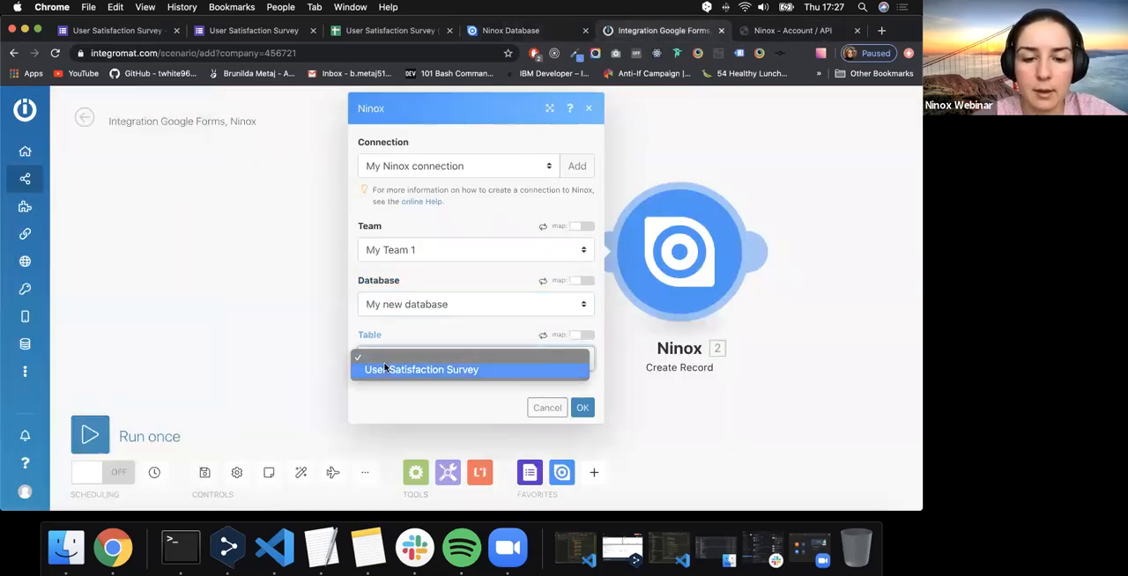
click(383, 366)
- Review the table's fields in the Create Record module and insert the formatDate function into Date started
scroll(384, 365, down, 3)
scroll(384, 365, down, 12)
scroll(385, 367, up, 12)
scroll(384, 368, down, 10)
scroll(384, 367, up, 12)
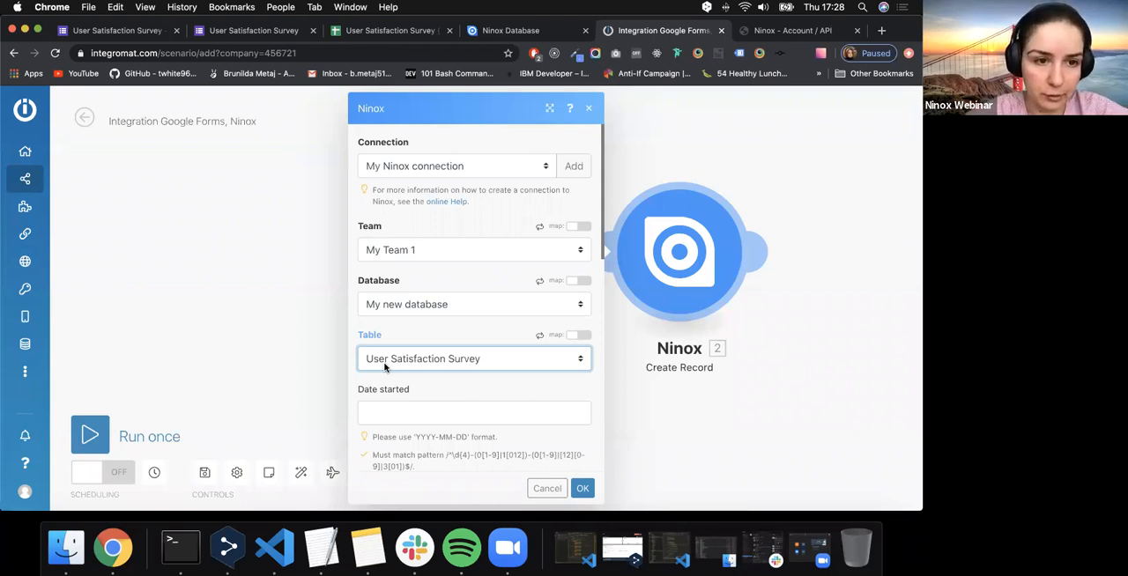
scroll(388, 361, down, 3)
click(398, 302)
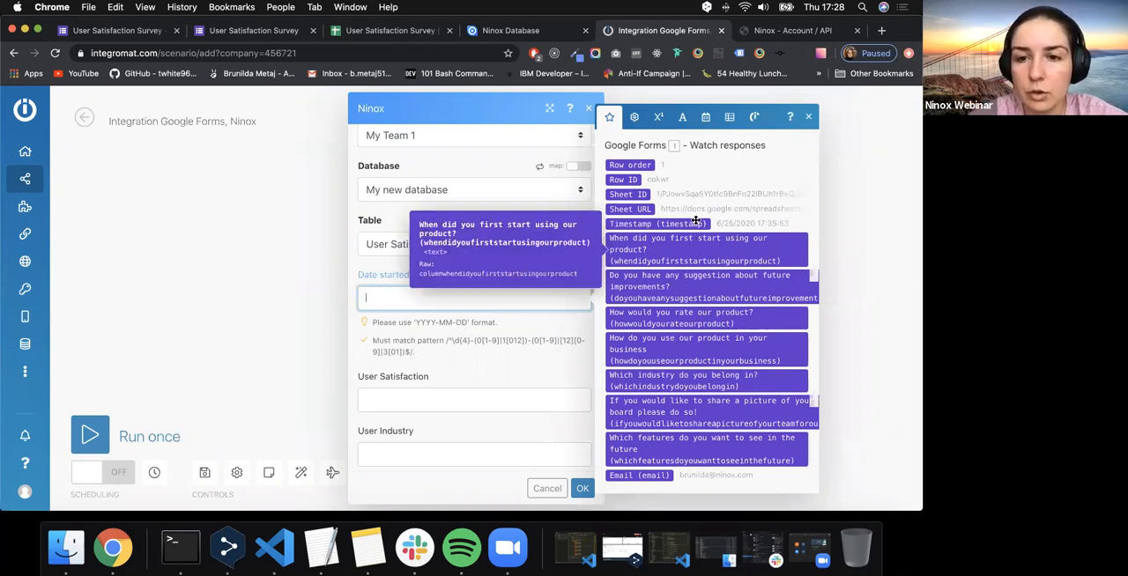
click(658, 120)
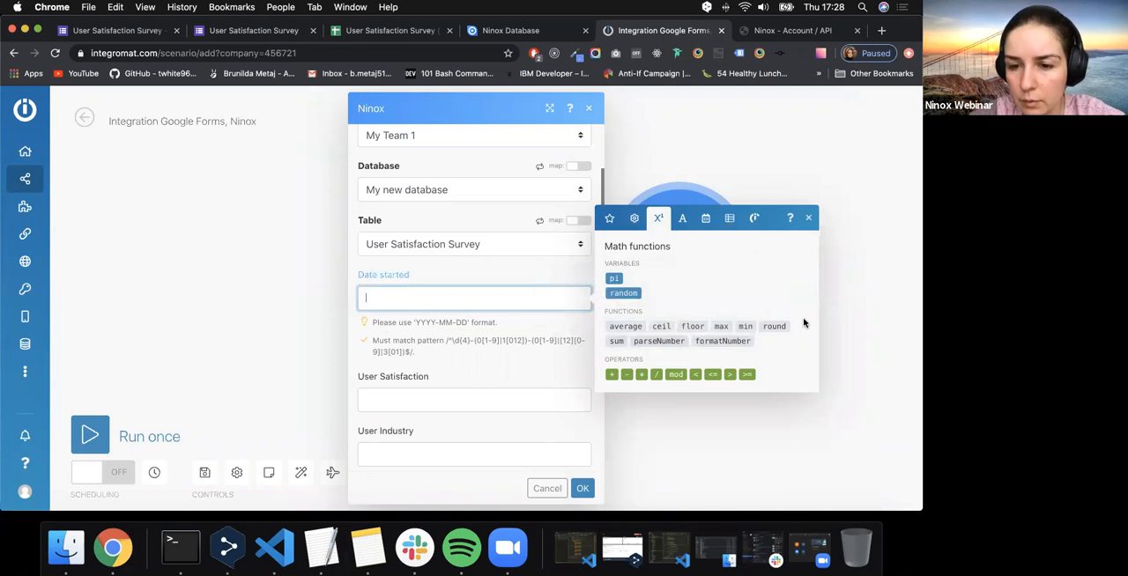
click(636, 222)
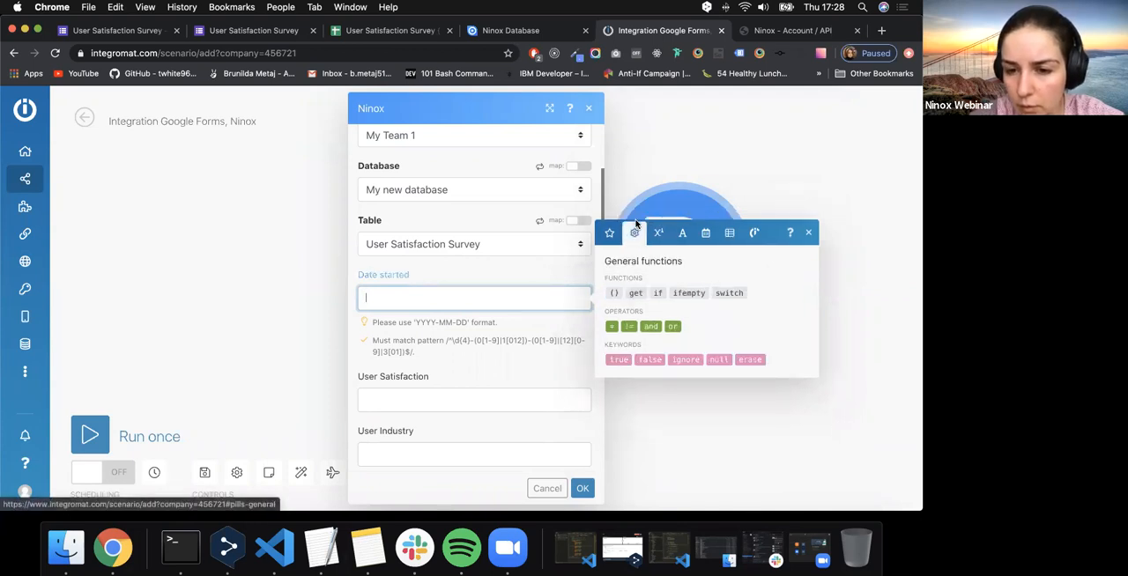
click(658, 230)
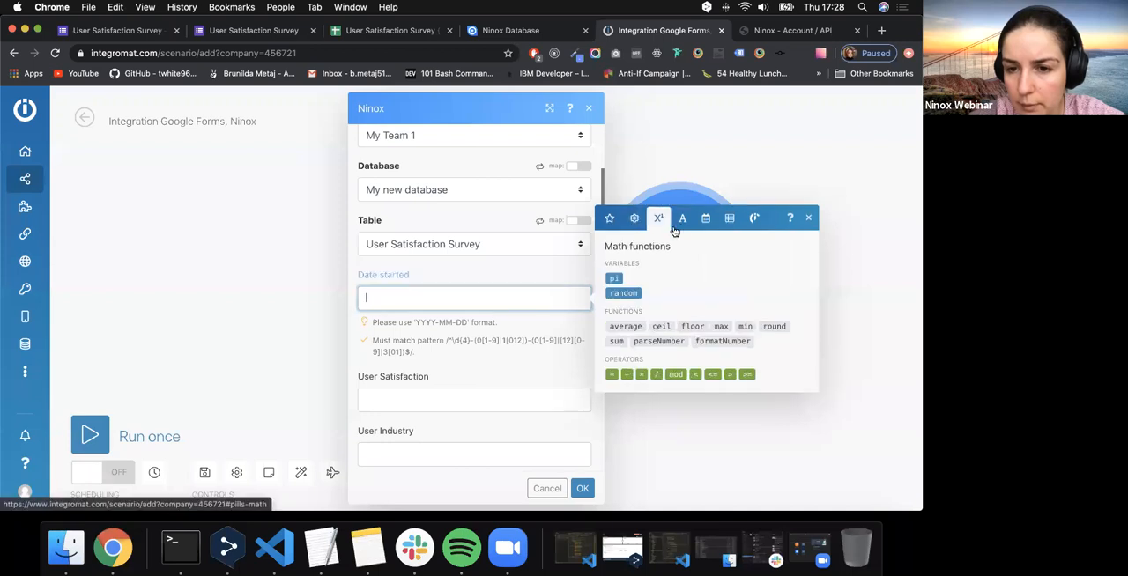
click(683, 228)
click(706, 191)
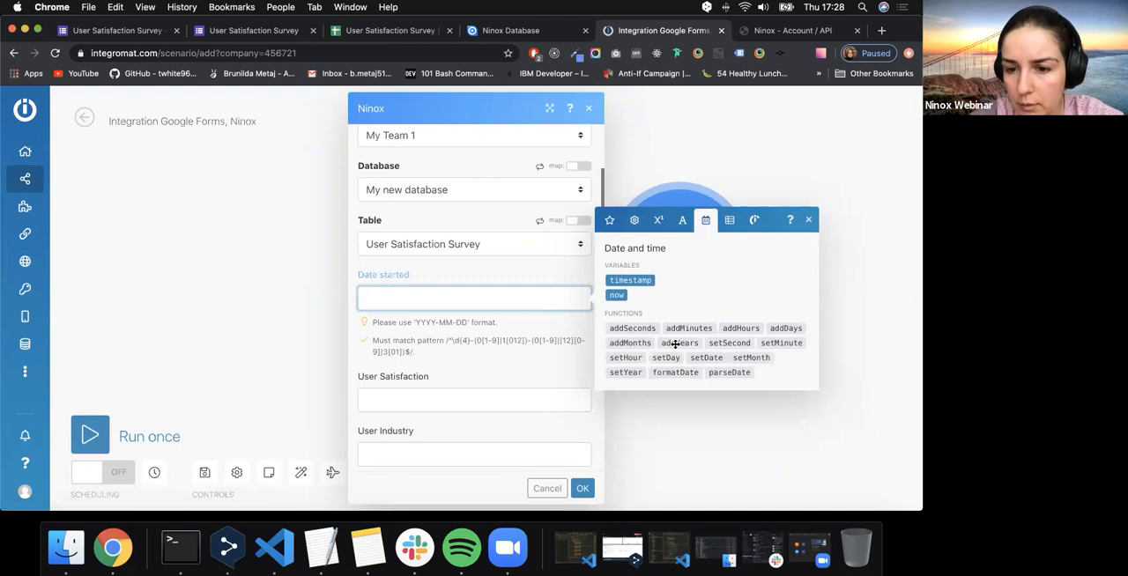
click(667, 372)
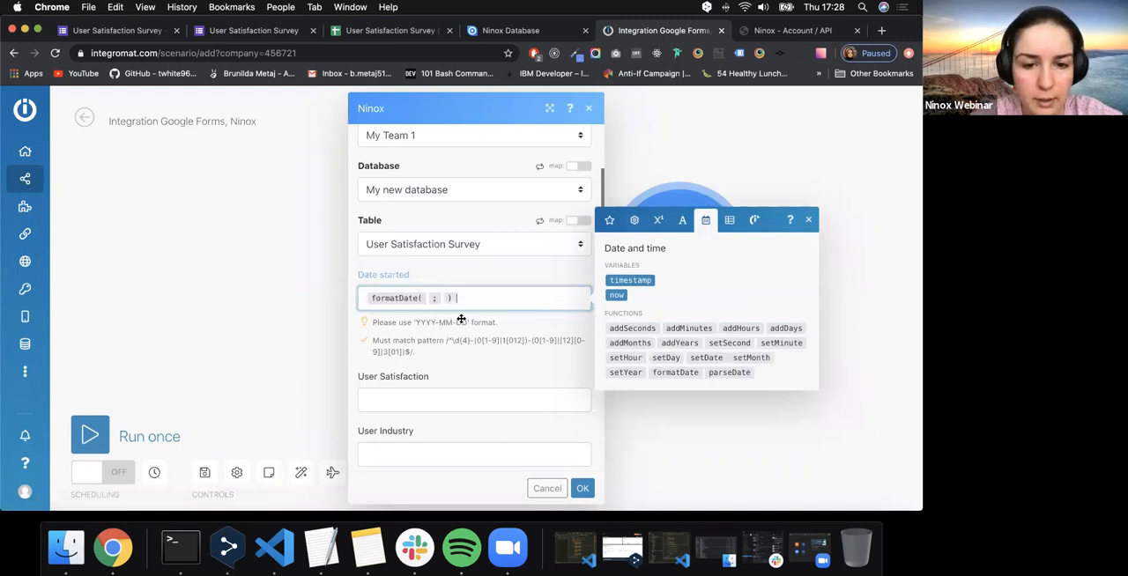
- Fill formatDate in Date started with the form question "When did you first start using our product?" and the format 'YYYY-MM-DD'
click(617, 220)
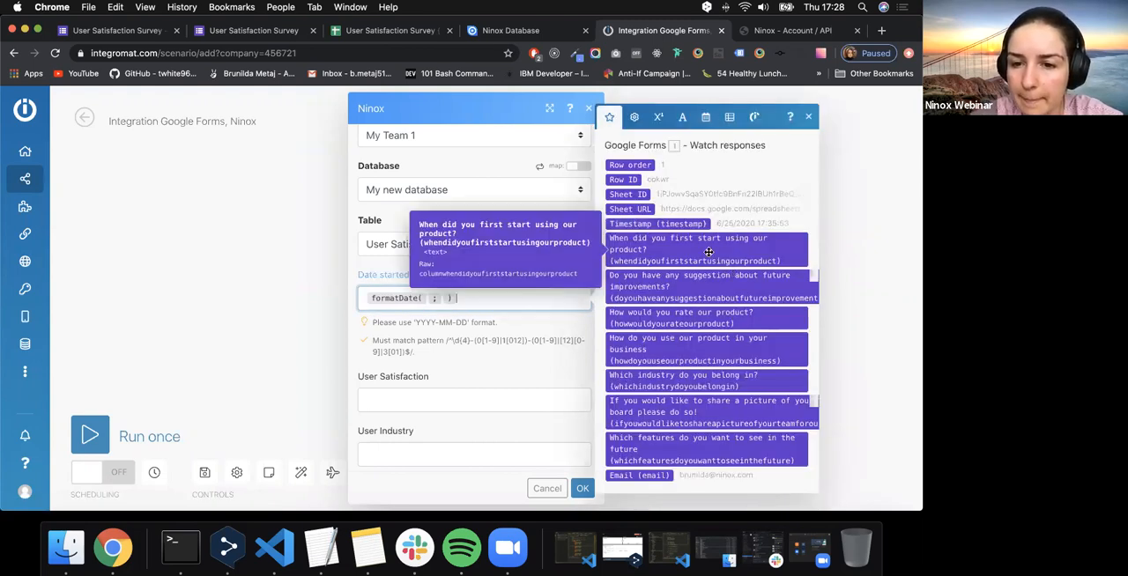
drag(708, 252, 427, 299)
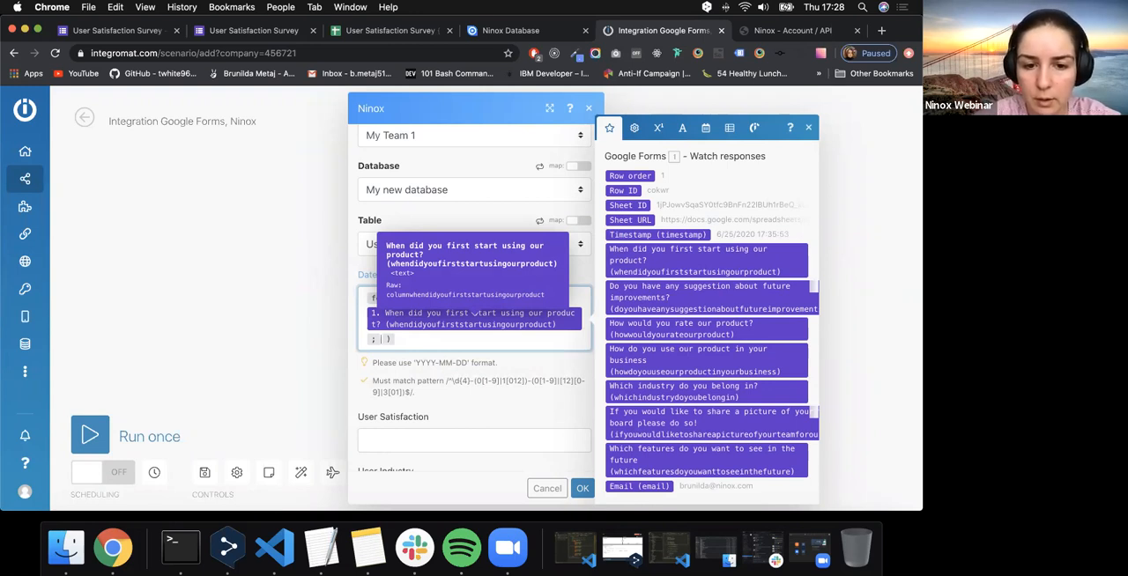
click(705, 128)
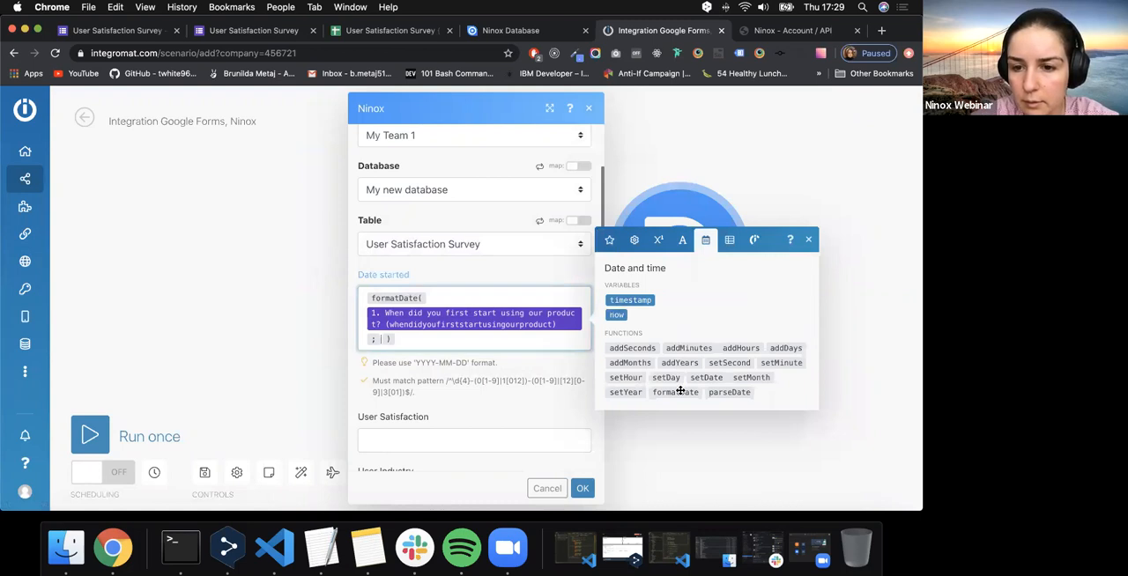
mouse_move(681, 390)
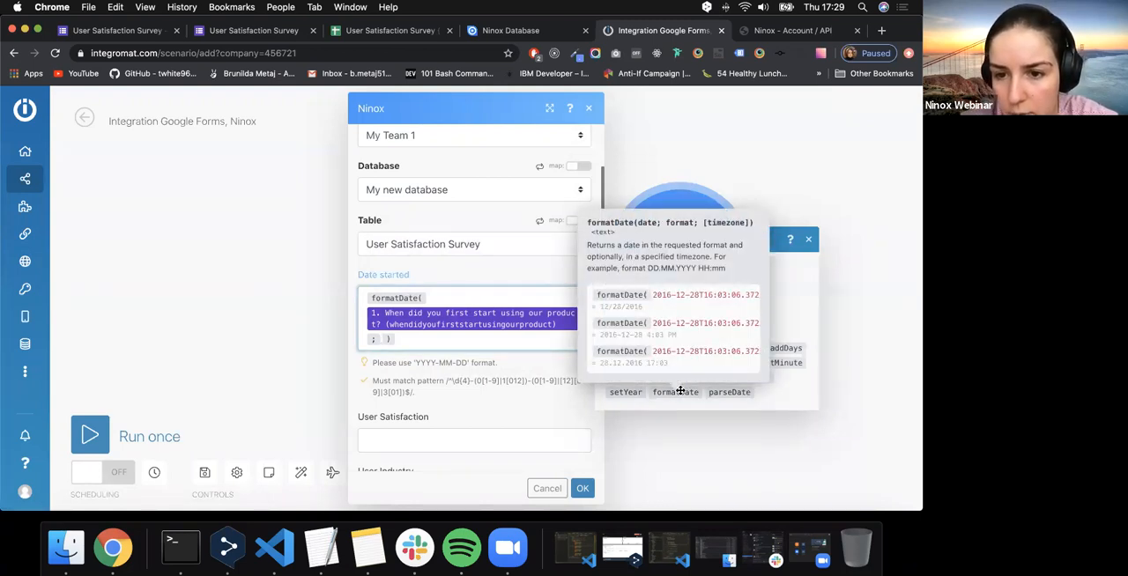
scroll(717, 340, right, 5)
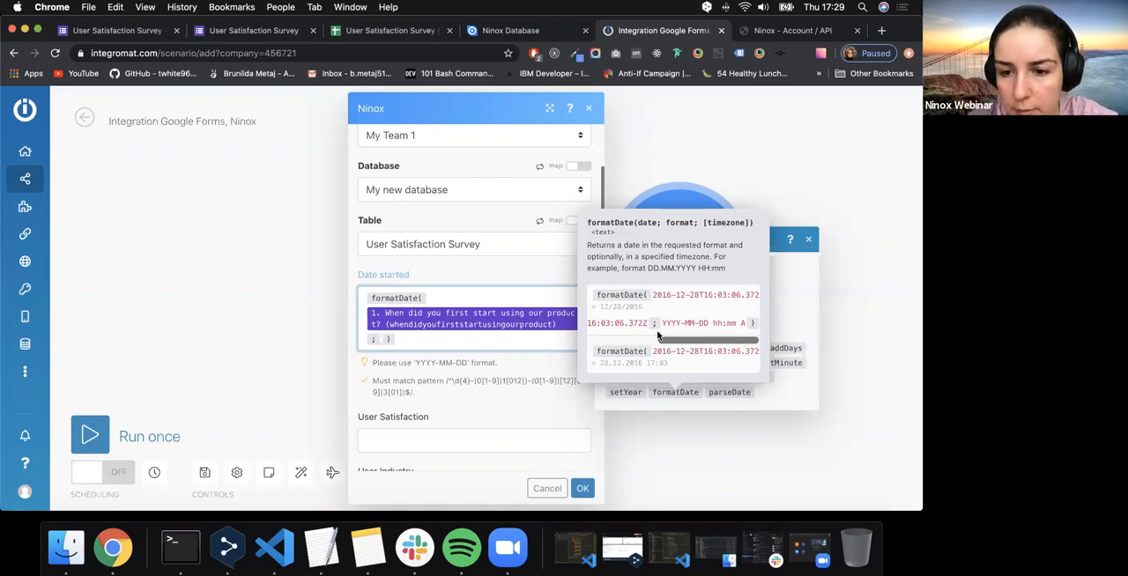
click(701, 326)
click(385, 340)
drag(413, 362, 471, 362)
key(ctrl+c)
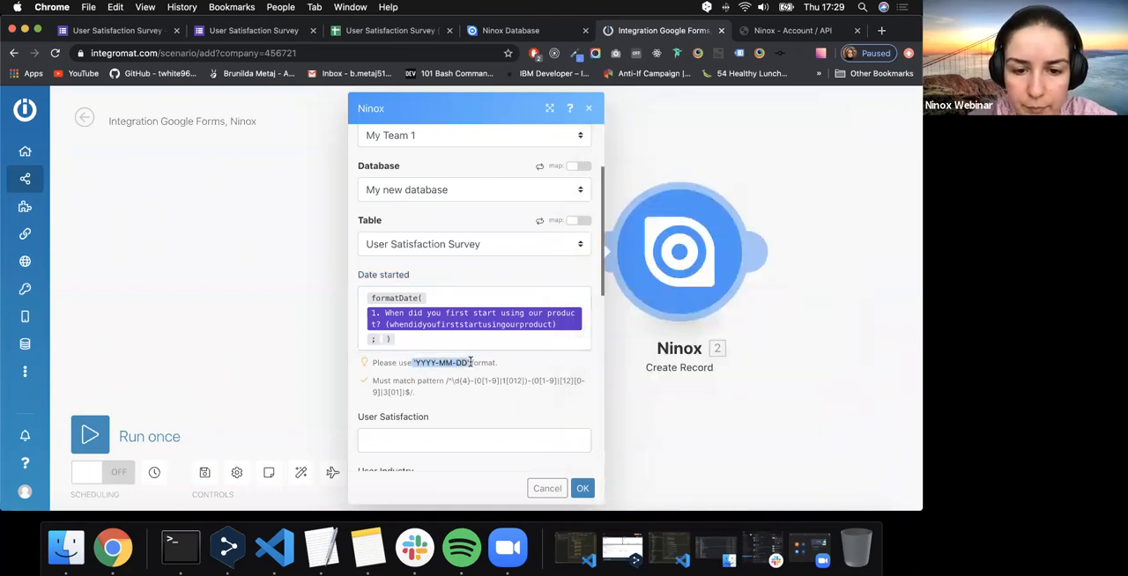
click(385, 343)
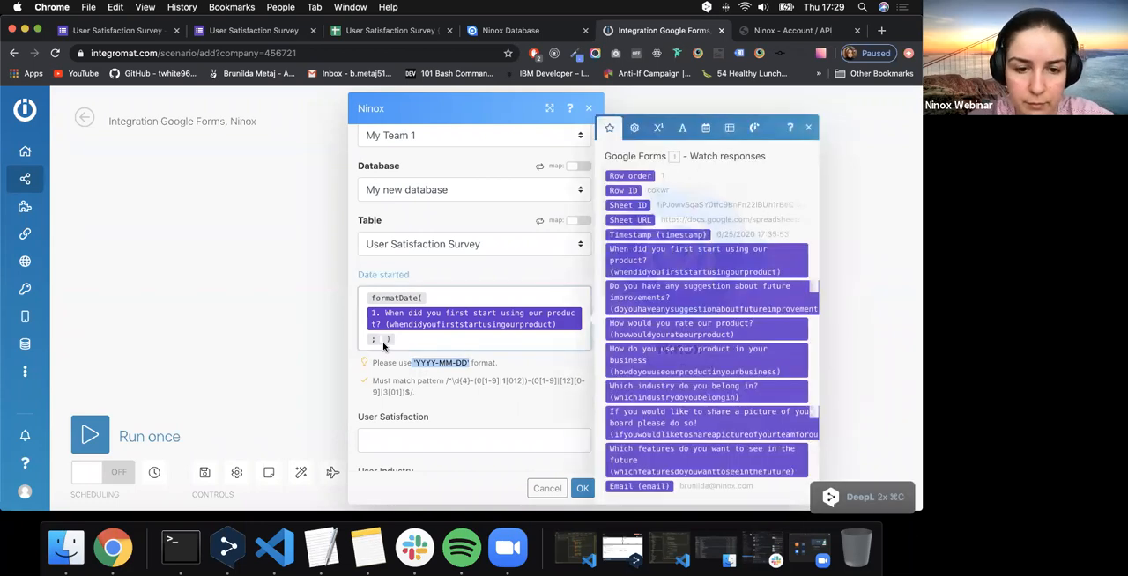
key(ctrl+v)
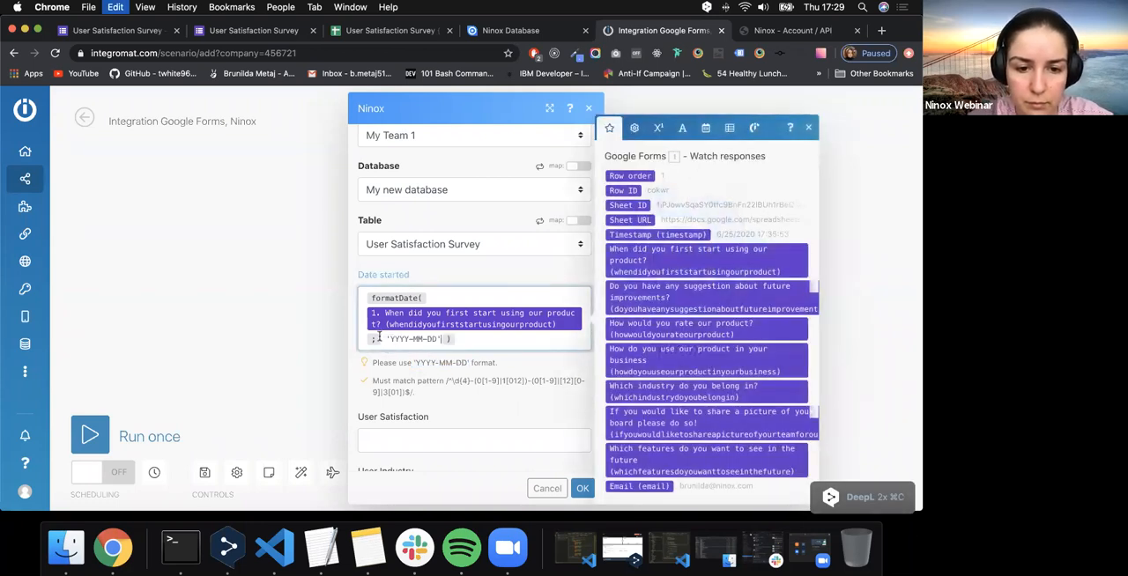
click(386, 337)
key(BackSpace)
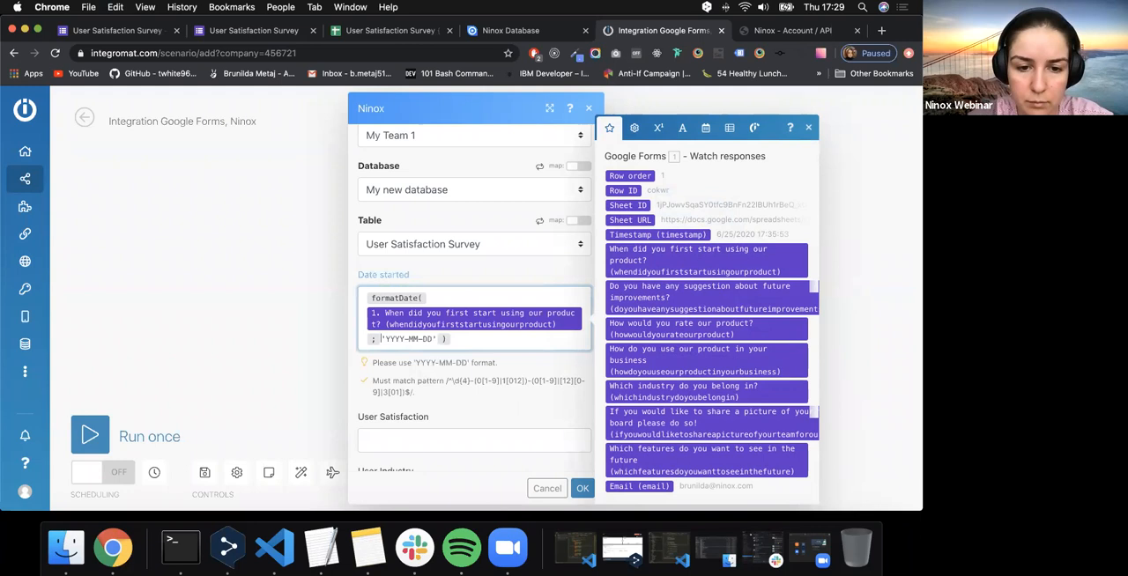
- Map the User Satisfaction field to the form question "How would you rate our product?"
click(494, 362)
scroll(493, 362, down, 3)
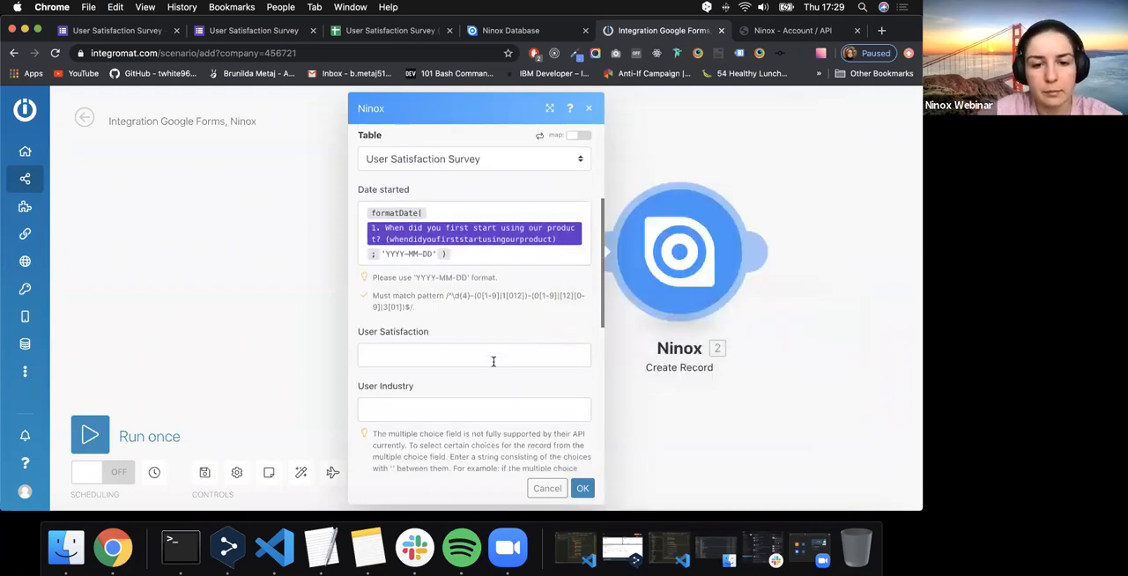
click(494, 361)
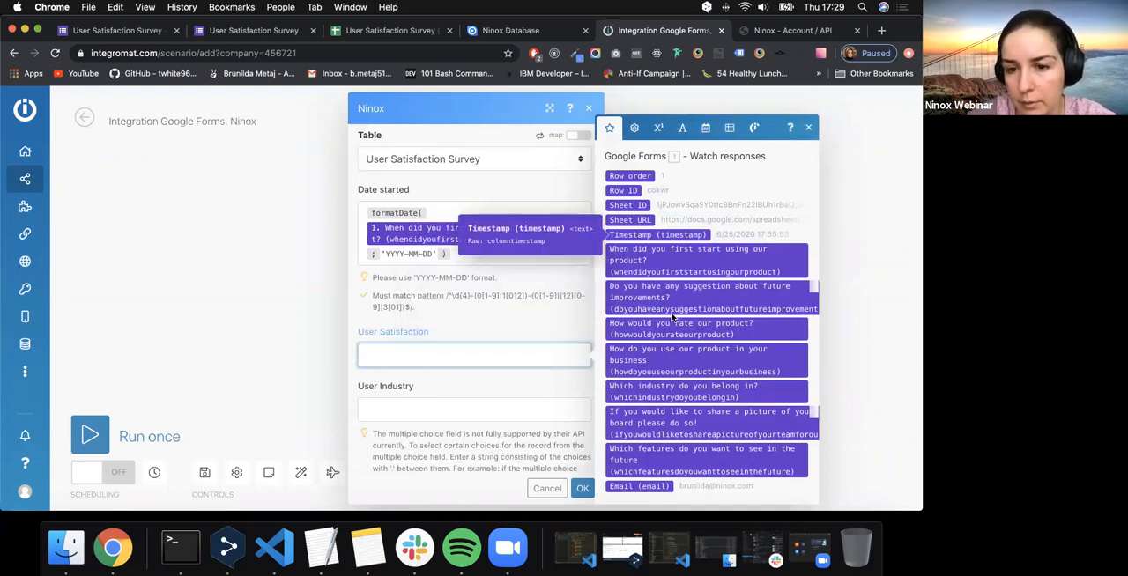
drag(657, 329, 483, 354)
scroll(483, 354, down, 3)
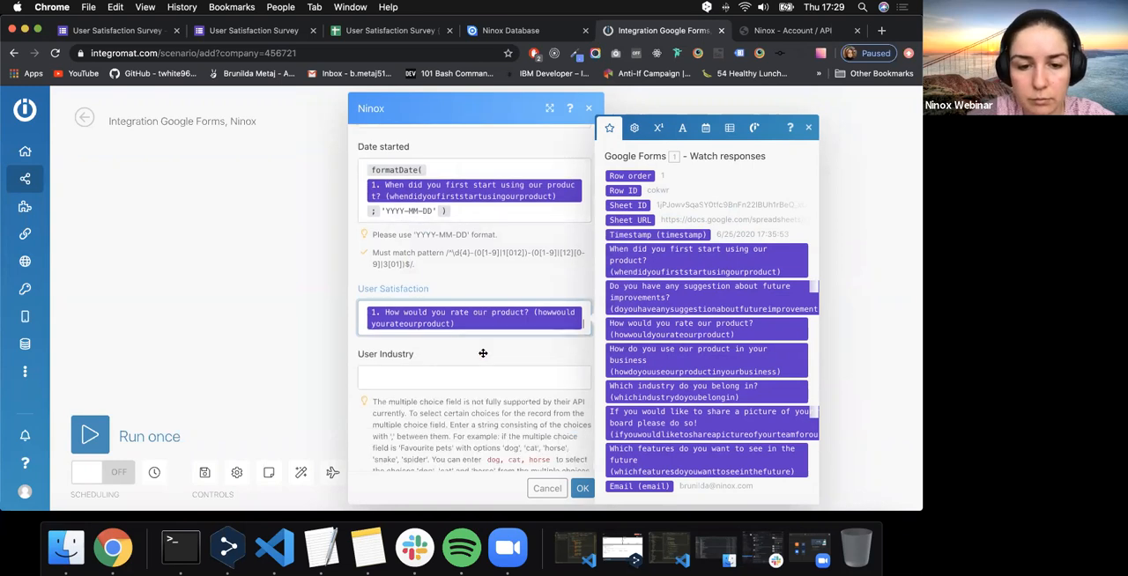
- Review the industry options in the survey form and insert the switch function into the User Industry field
click(495, 264)
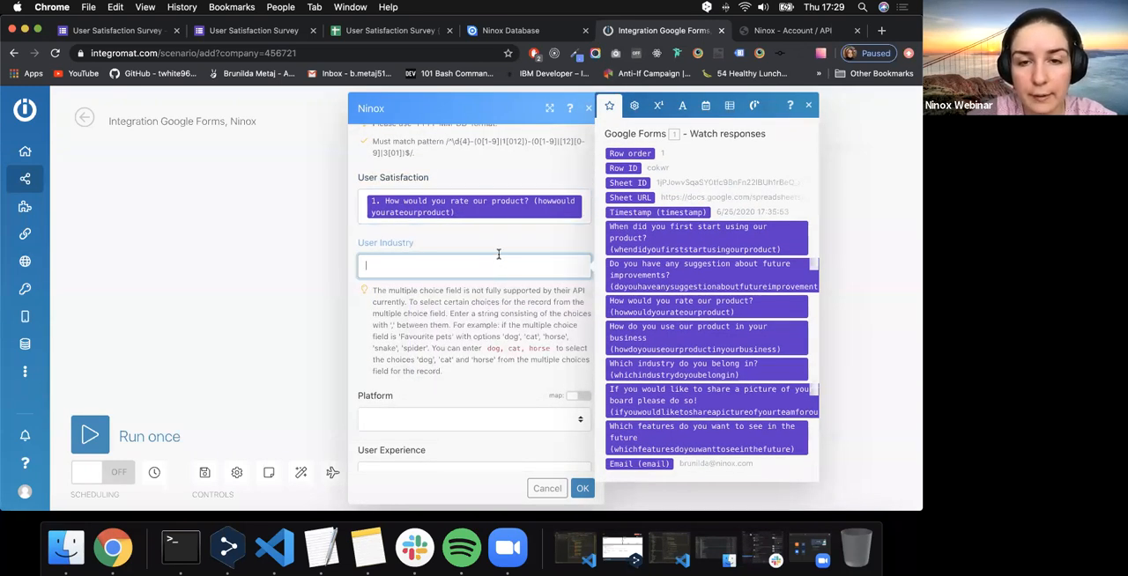
click(339, 33)
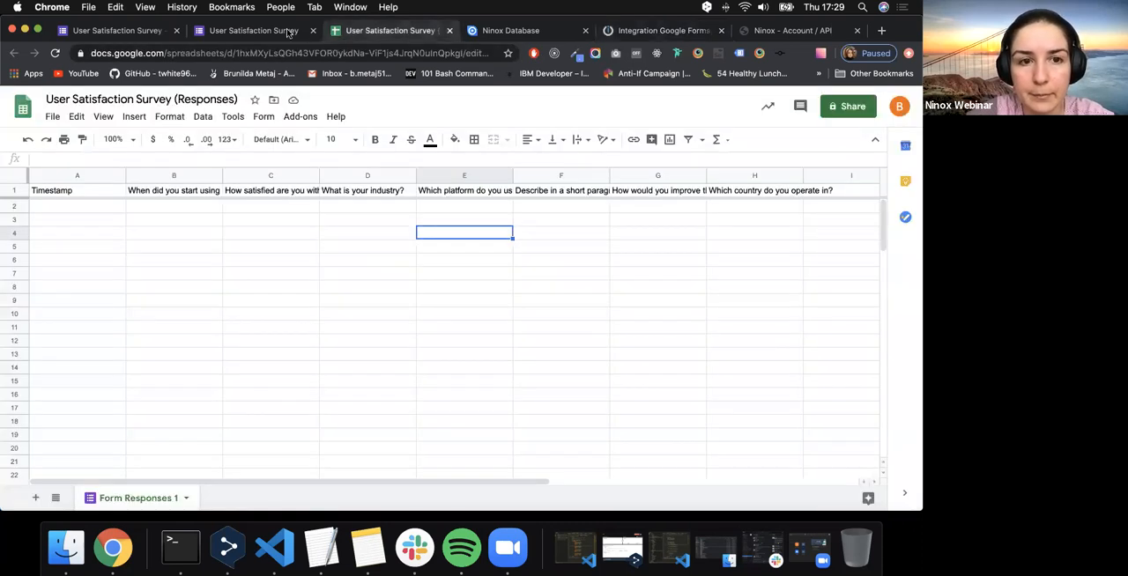
click(289, 33)
scroll(306, 379, down, 5)
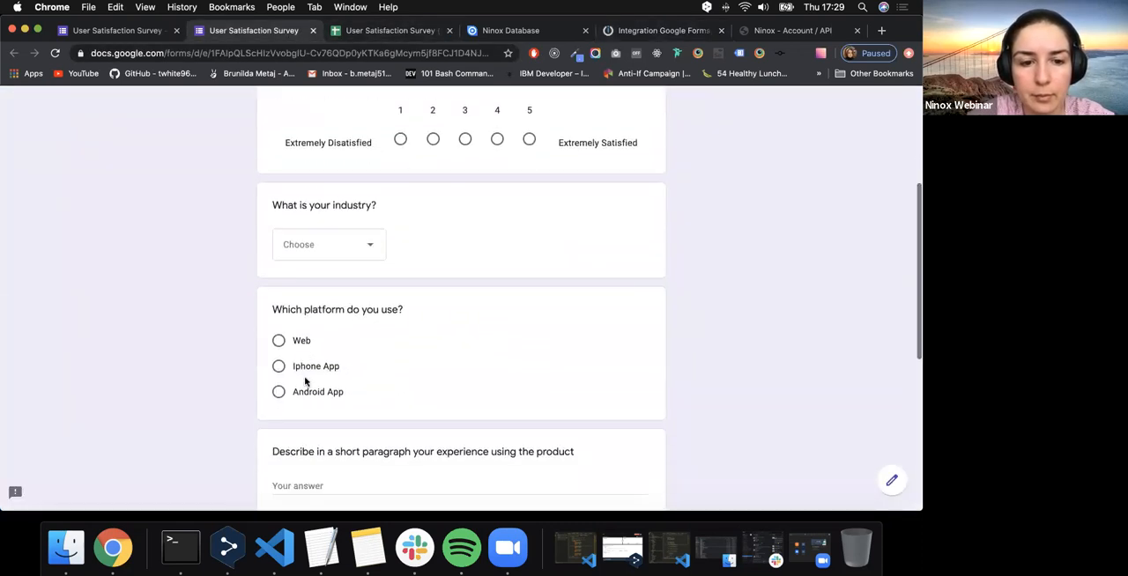
click(329, 246)
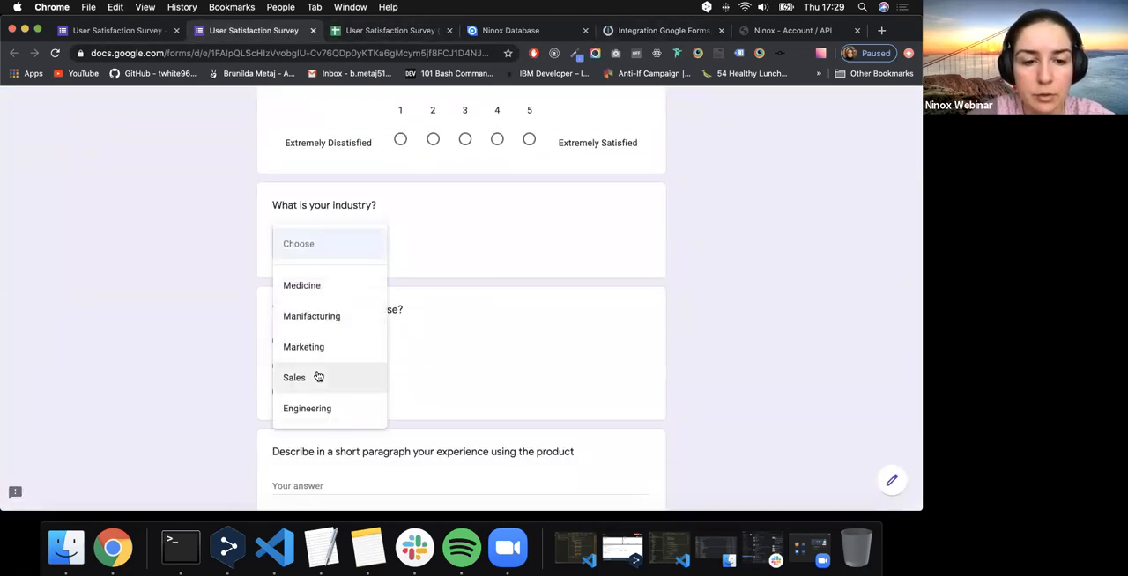
click(657, 31)
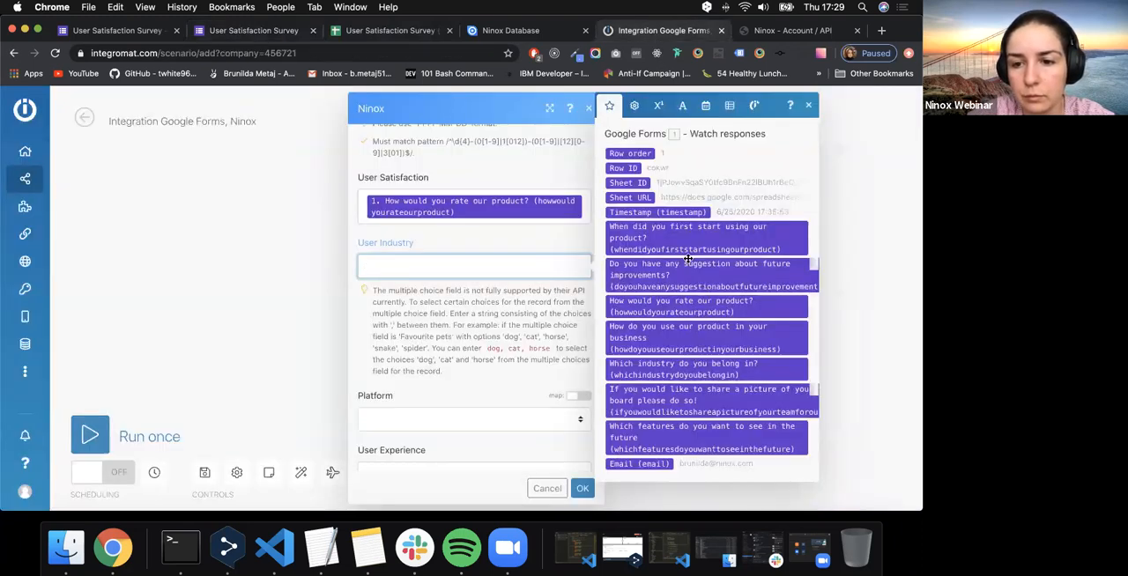
mouse_move(675, 372)
mouse_down()
mouse_move(483, 315)
mouse_move(448, 270)
mouse_move(689, 384)
mouse_up()
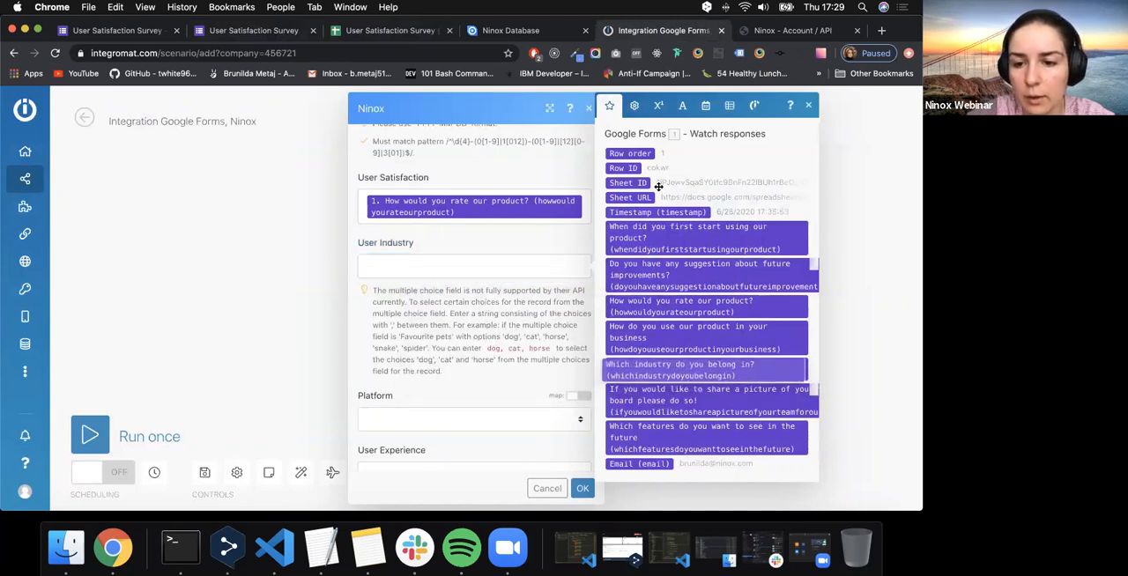
click(633, 105)
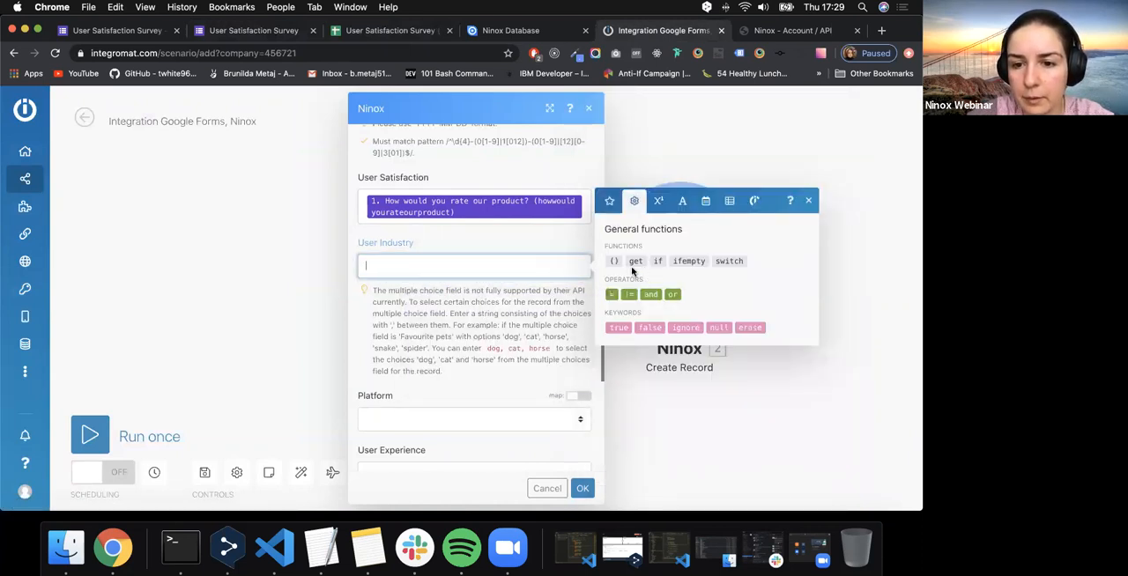
drag(734, 262, 403, 268)
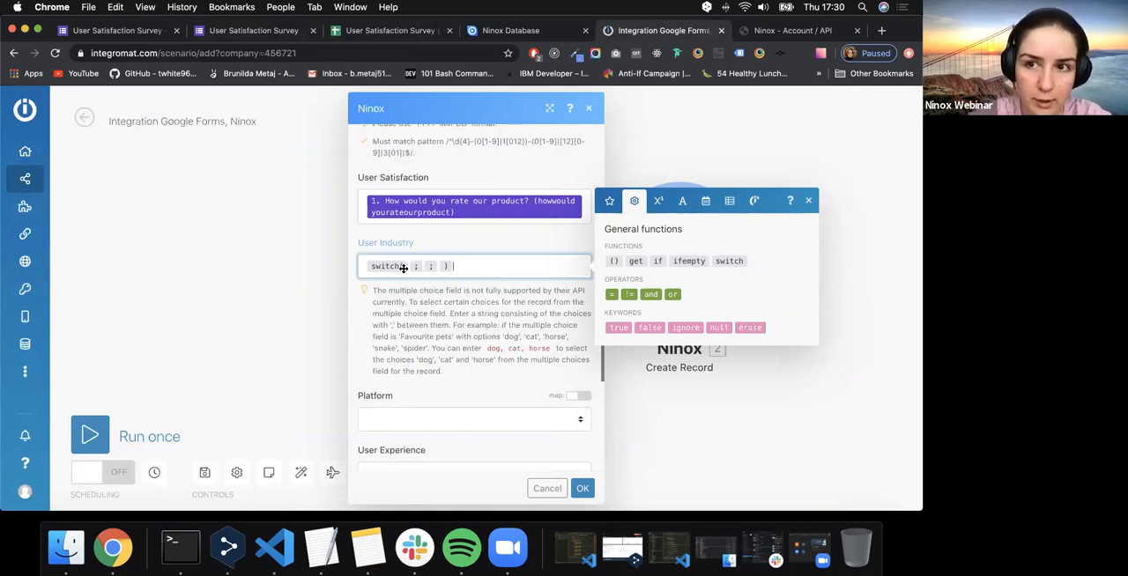
- Add the form question "Which industry do you belong in?" as the expression of the switch function in User Industry
click(610, 201)
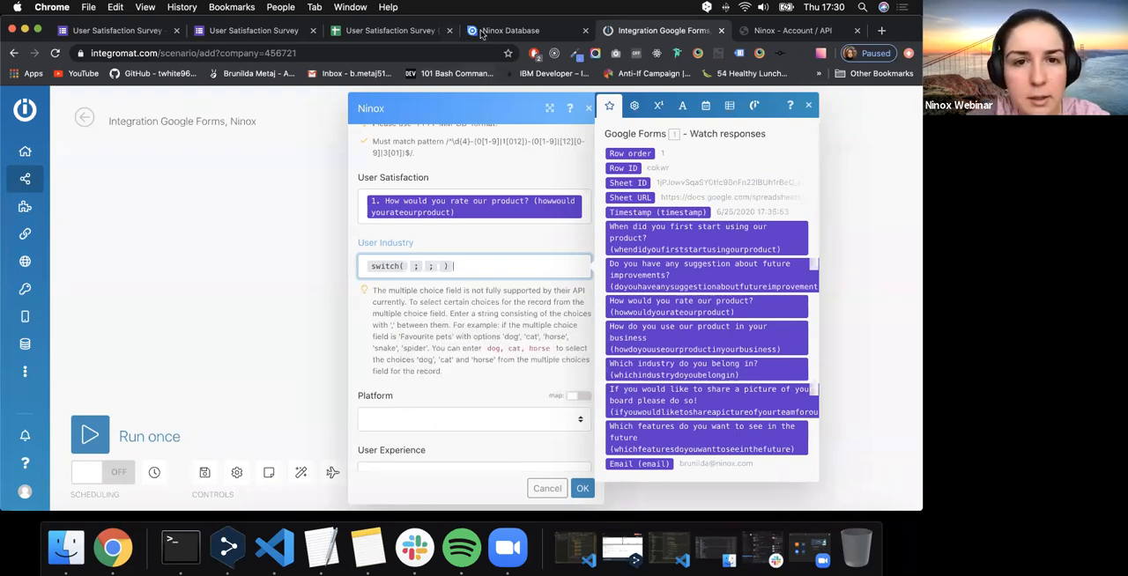
click(383, 30)
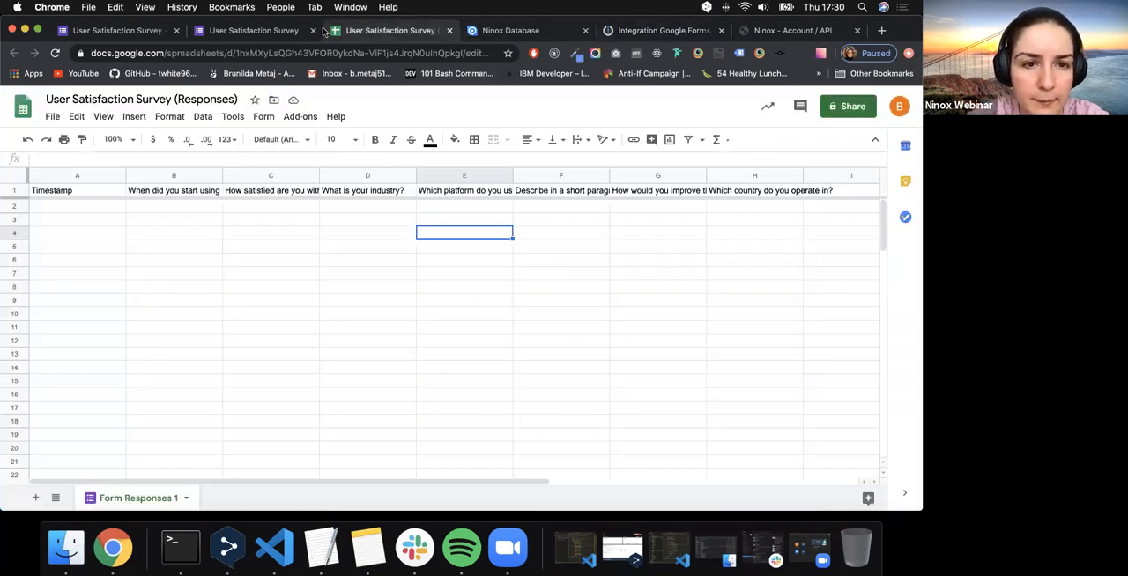
click(302, 31)
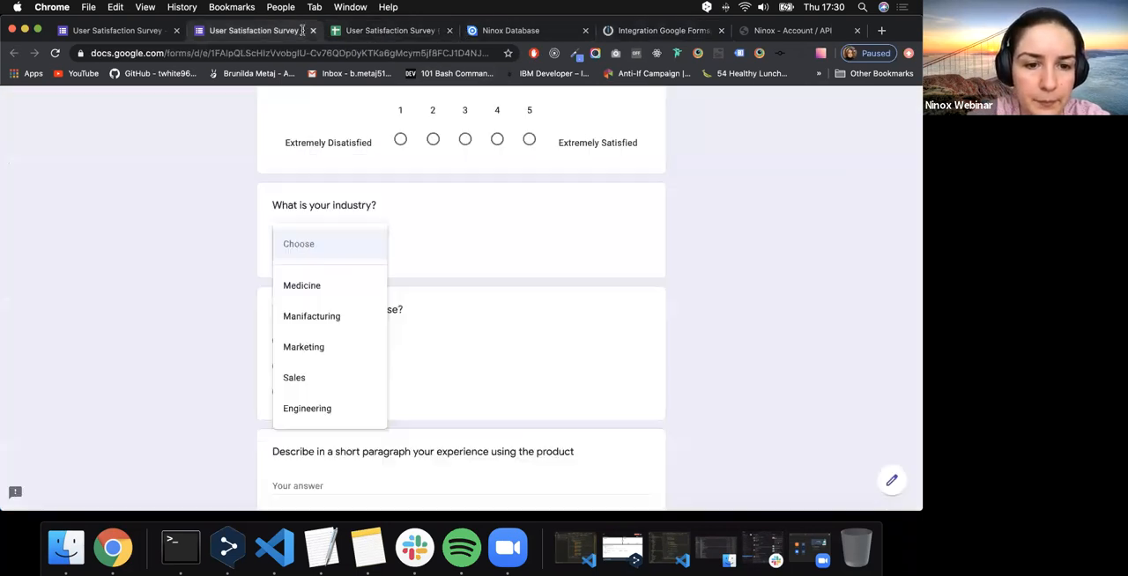
click(639, 34)
drag(693, 370, 408, 268)
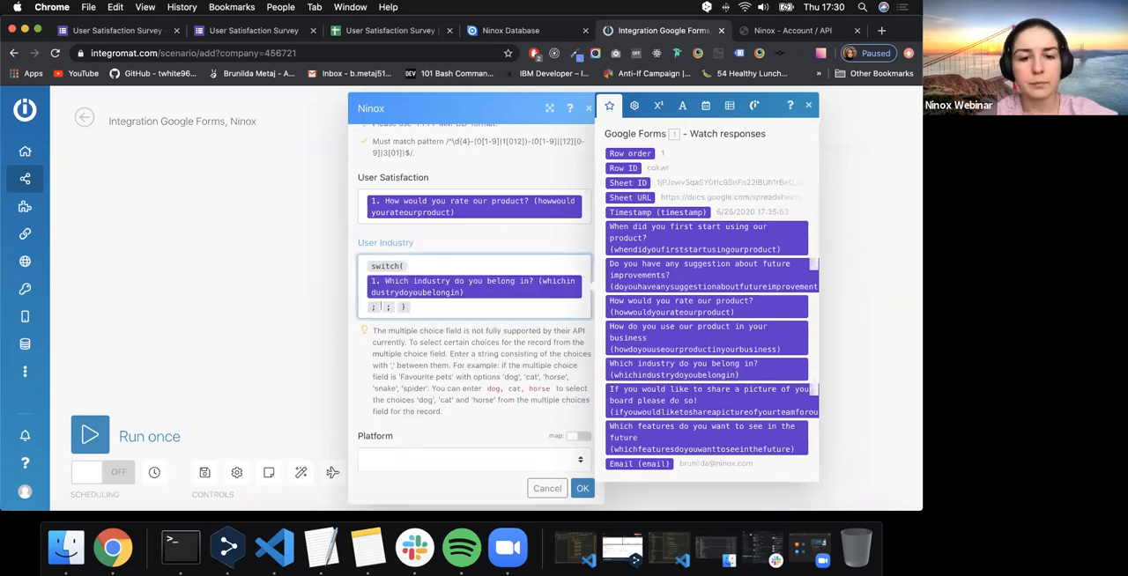
- Examine the choice values and their numbers for the User Industry field in Ninox's User Satisfaction Survey table, and return to the Integromat scenario
click(555, 32)
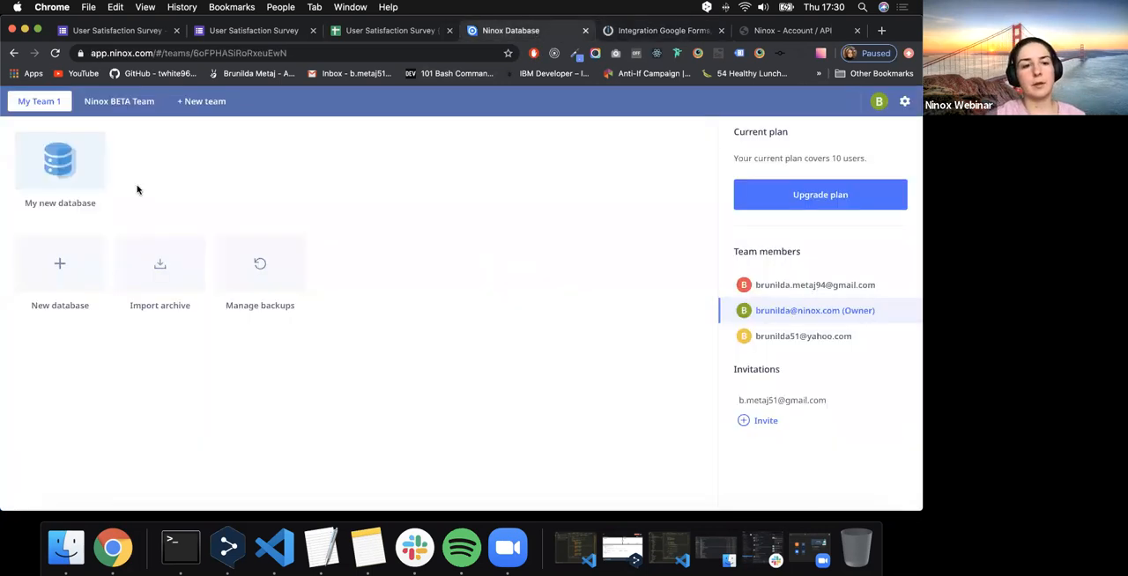
click(56, 170)
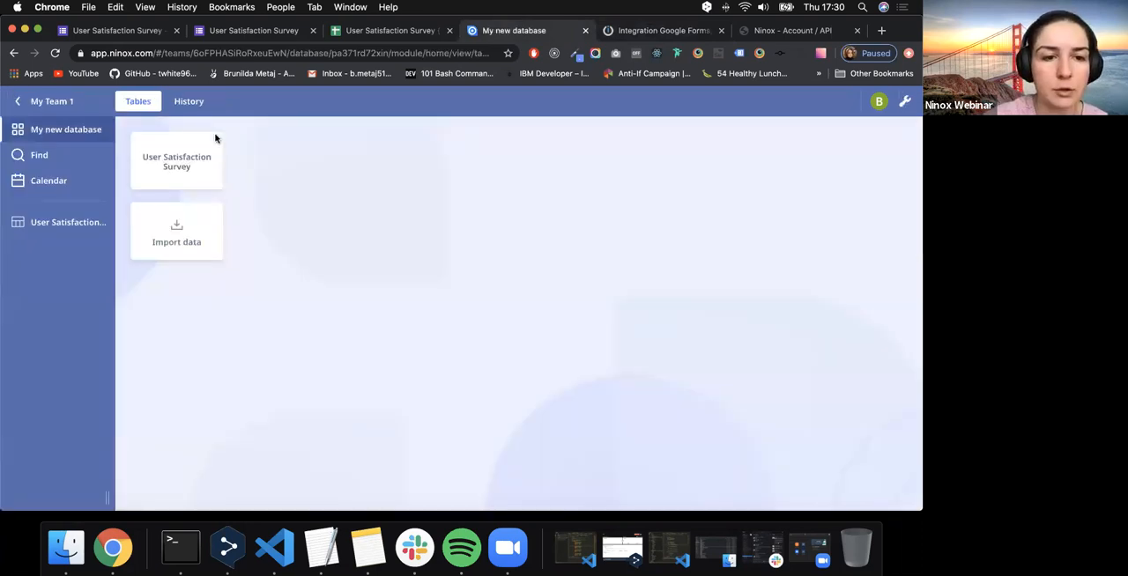
click(215, 137)
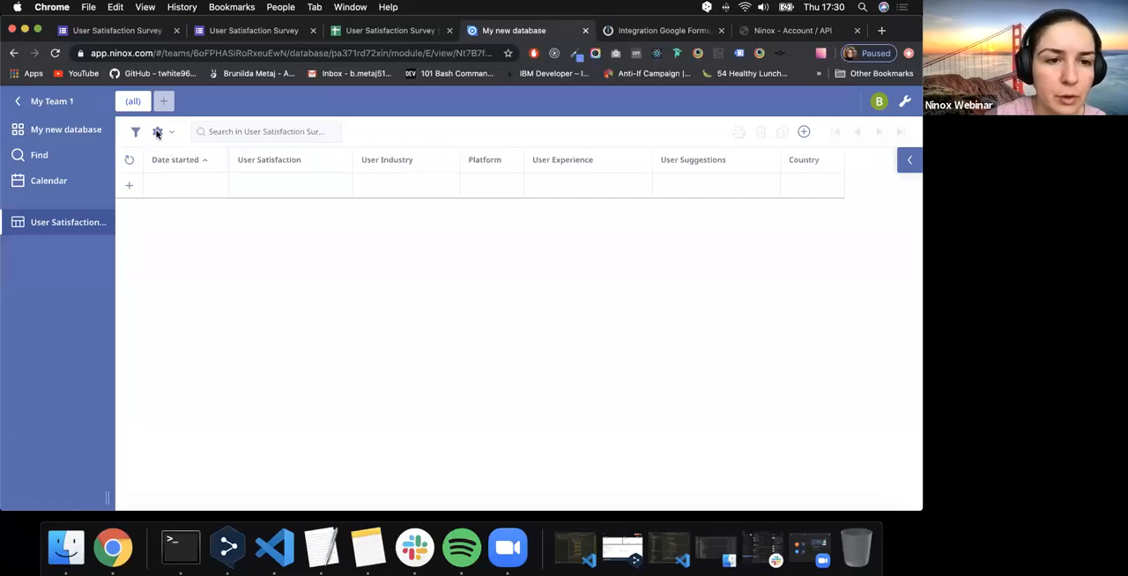
click(157, 131)
click(169, 158)
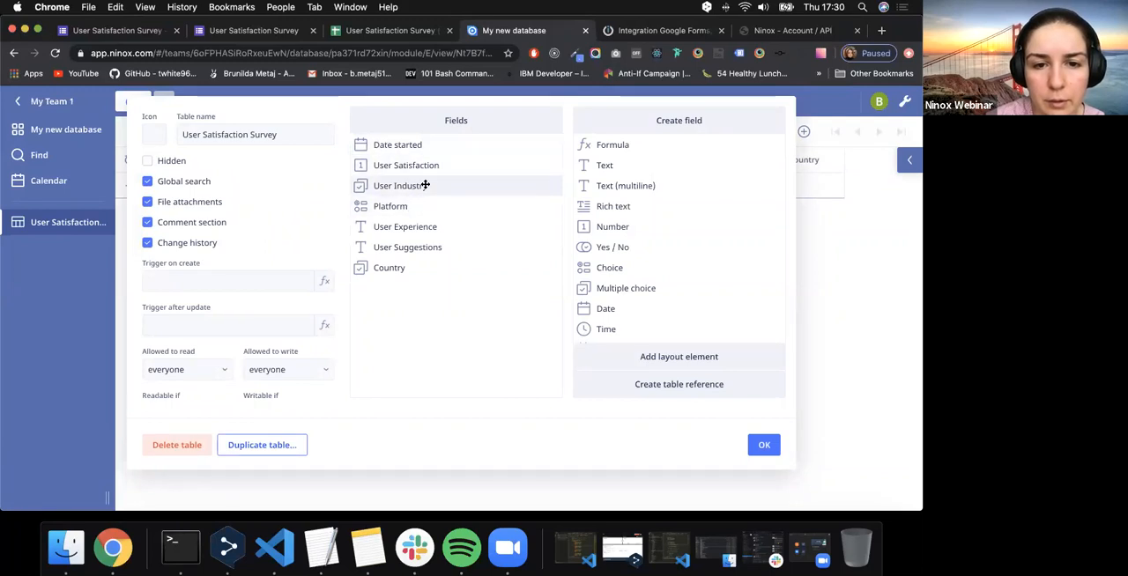
click(425, 186)
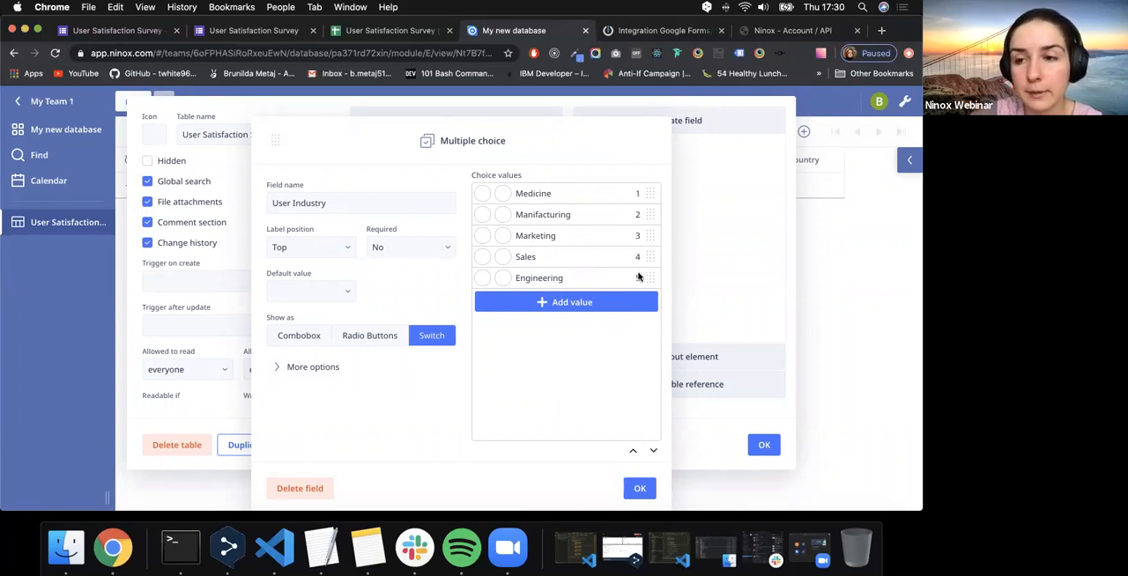
click(640, 487)
click(648, 40)
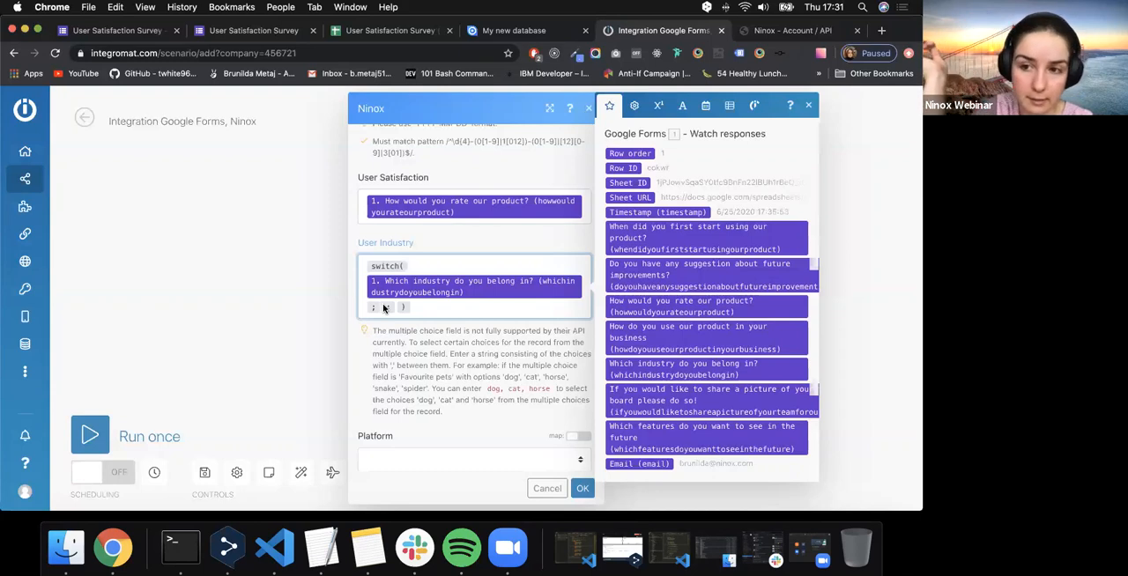
- Check the form's industry names and add the case Medicine with output 1 to the User Industry switch
click(257, 34)
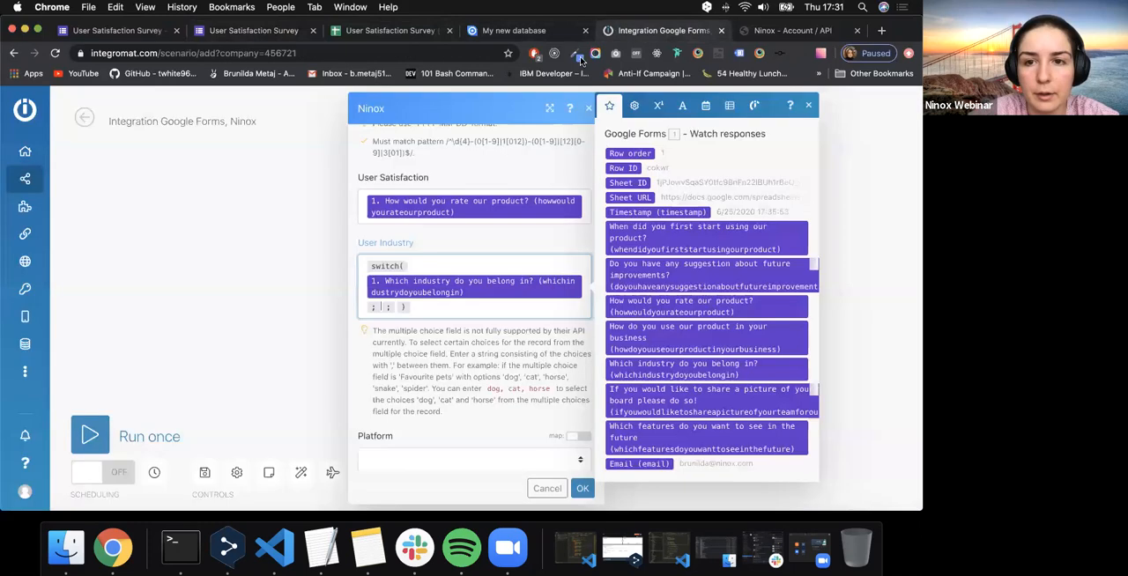
click(646, 35)
text(Medicine ; )
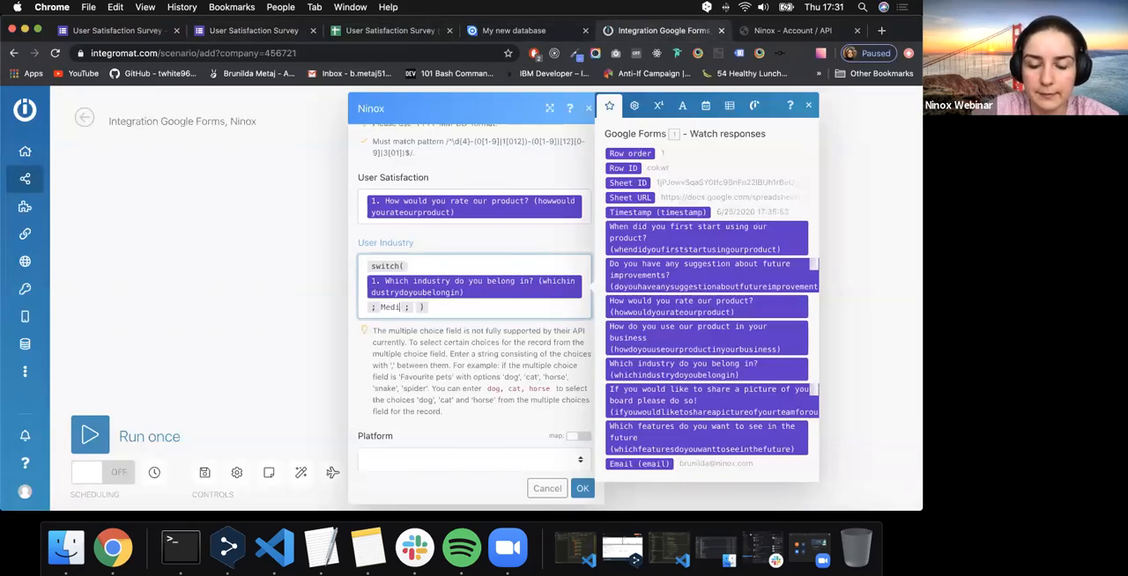
text(1 )
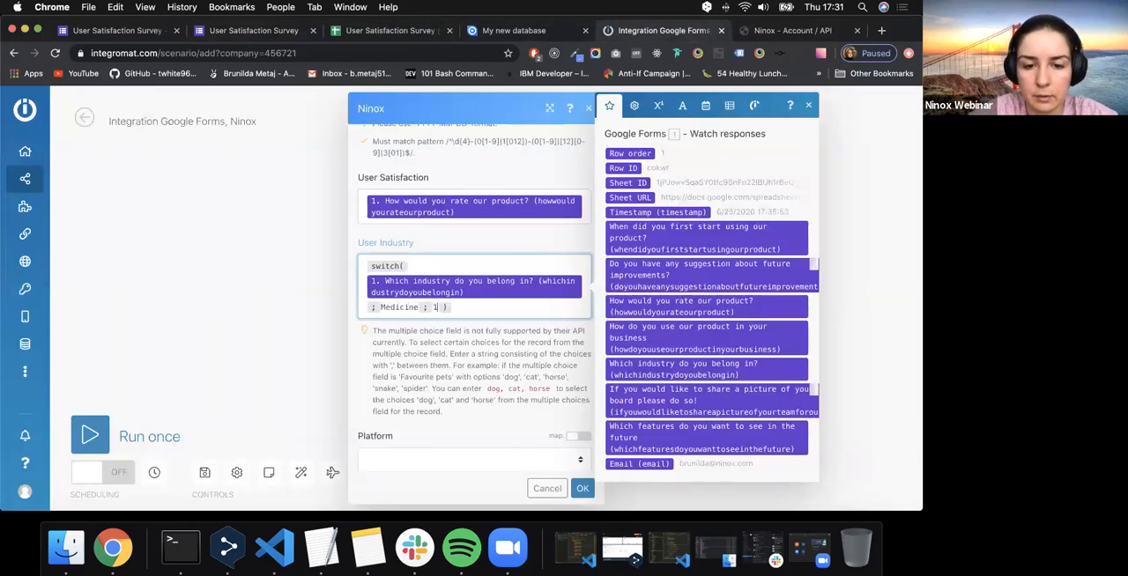
text(; )
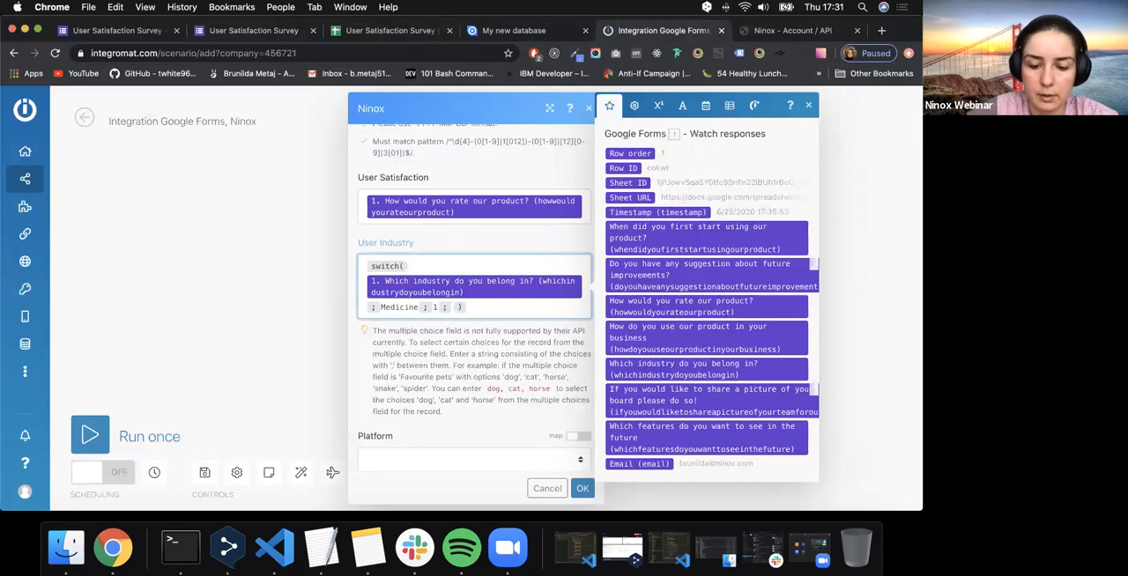
text(M)
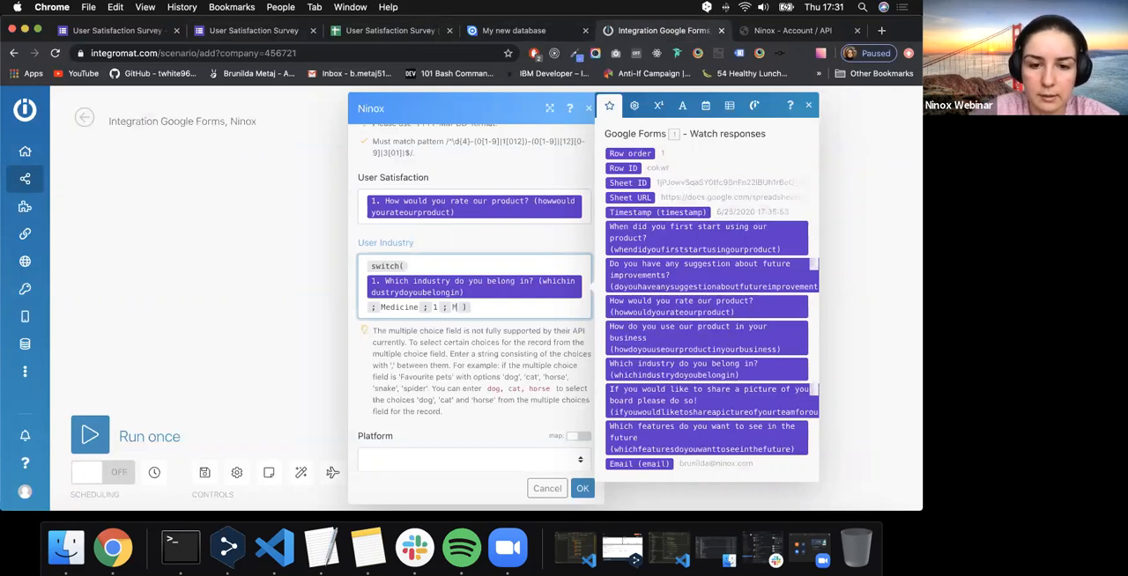
- Add the case Manifacturing with output 2 to the User Industry switch, spelled as in the form
click(282, 33)
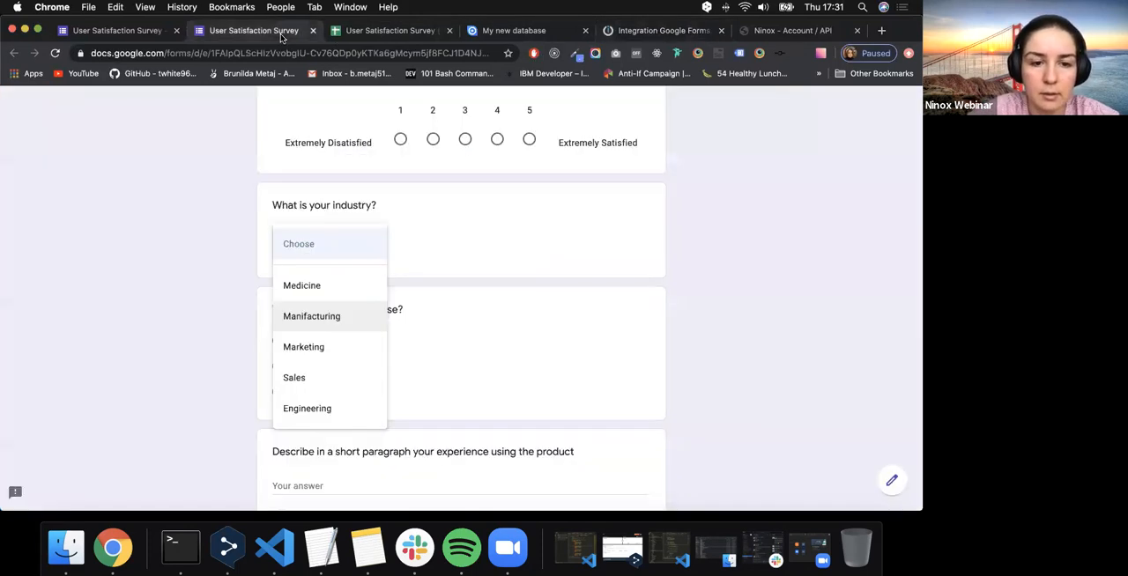
click(620, 33)
text(anifac)
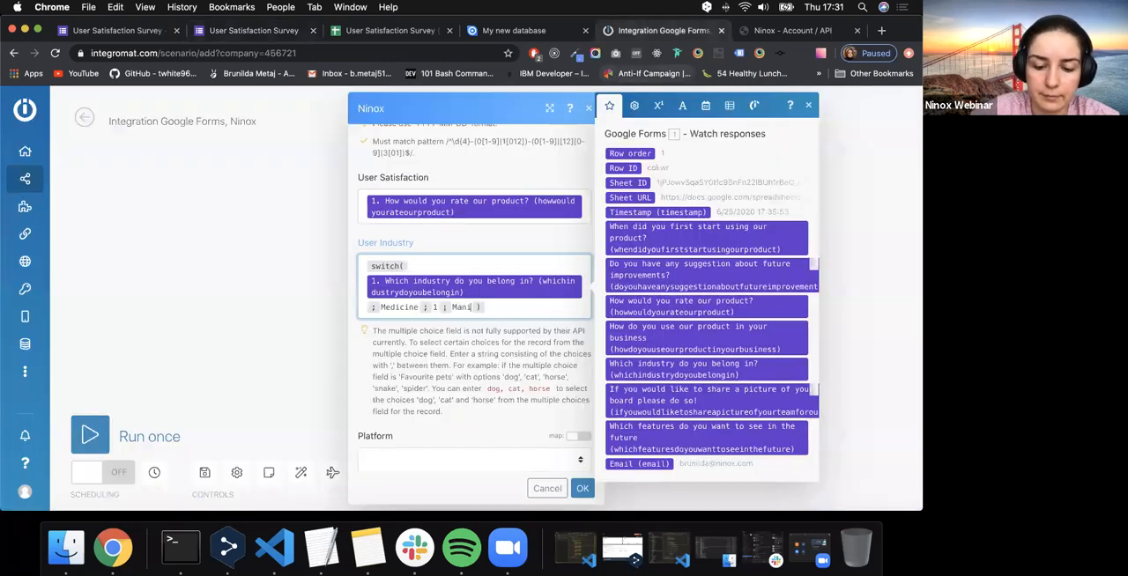
text(tur)
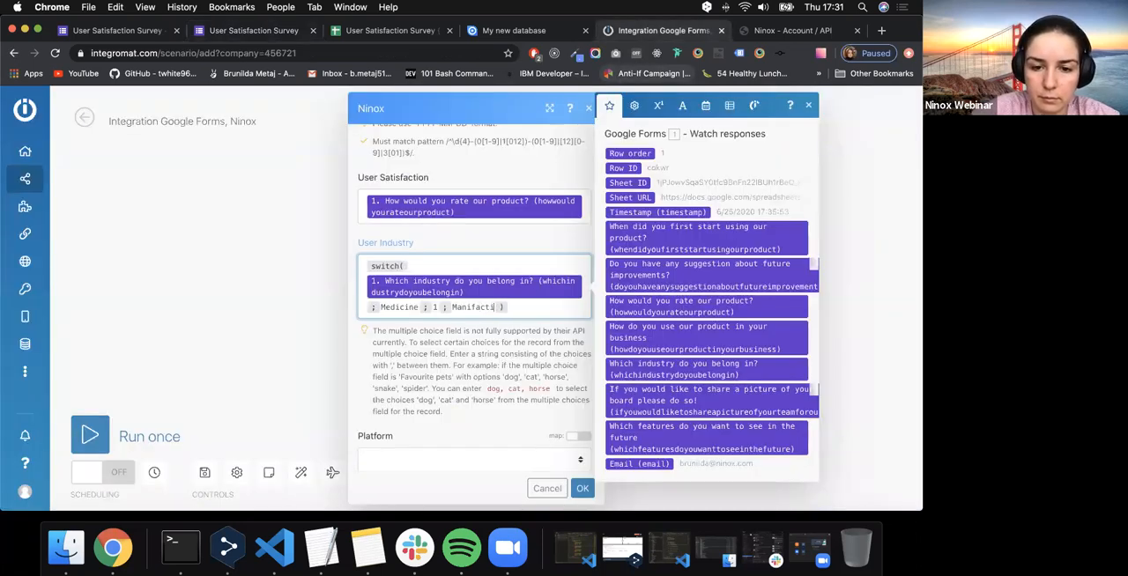
text(ing ; 2 ;)
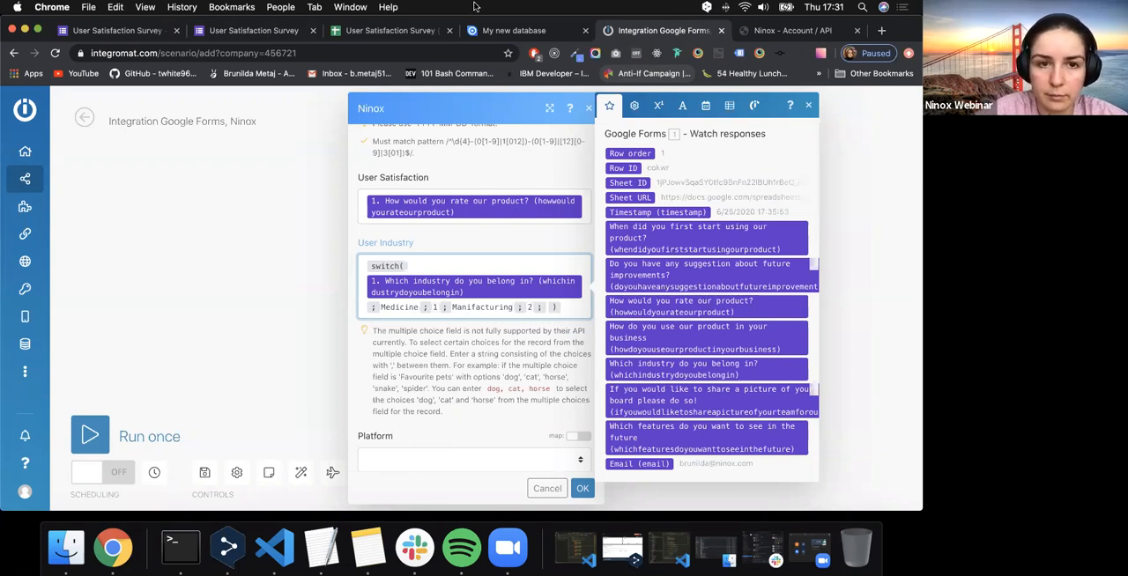
- Add the case Marketing with output 3 to the User Industry switch, matching the form's option
click(279, 36)
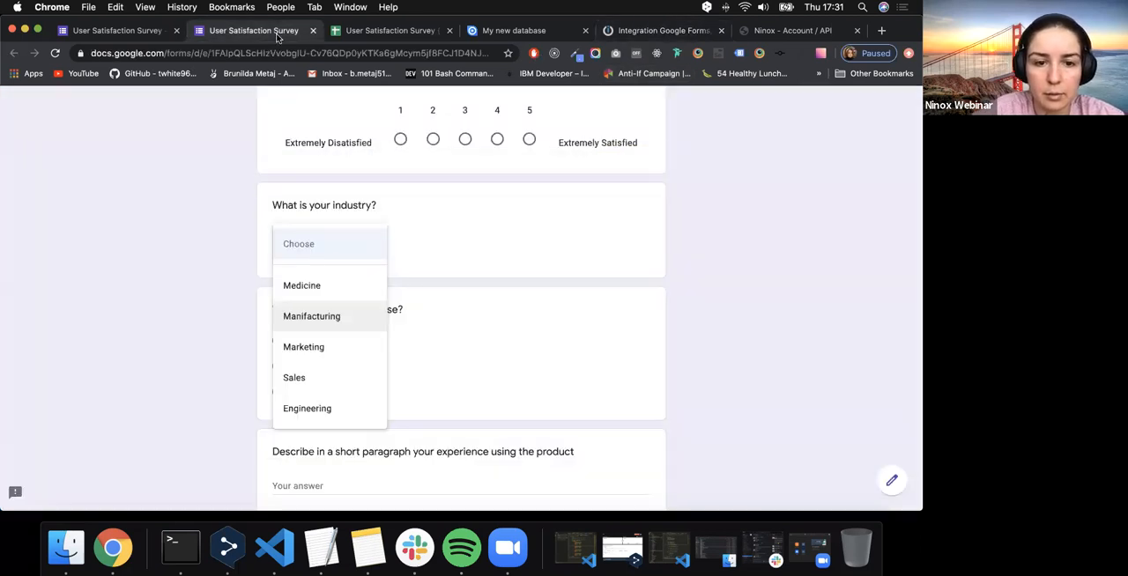
click(644, 32)
text(Marketing ; 3 ;)
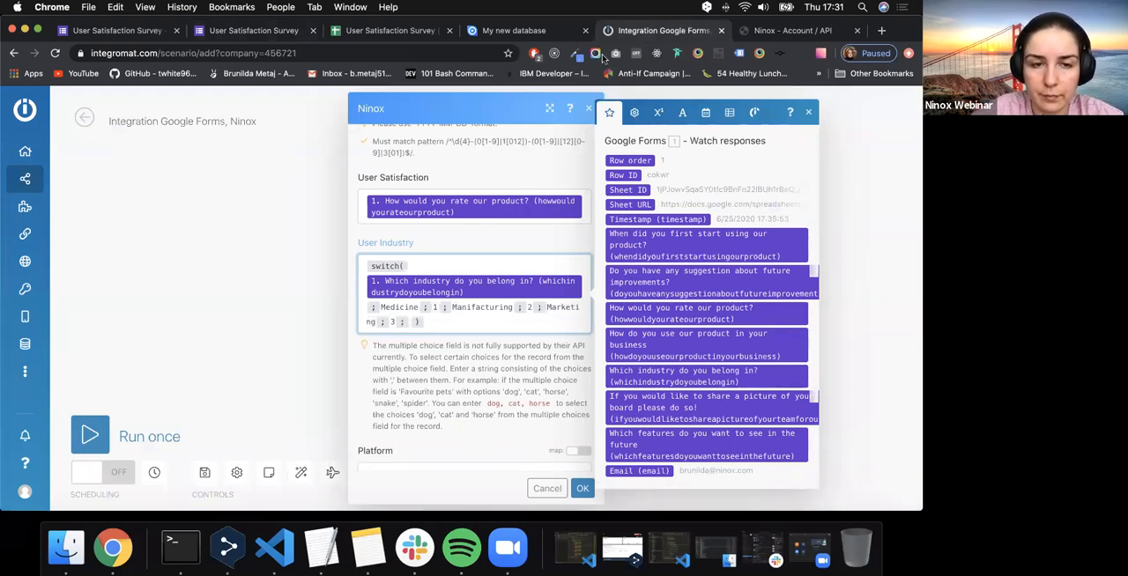
- Add the case Sales with output 4 to the User Industry switch, matching the form's option
click(275, 33)
click(661, 30)
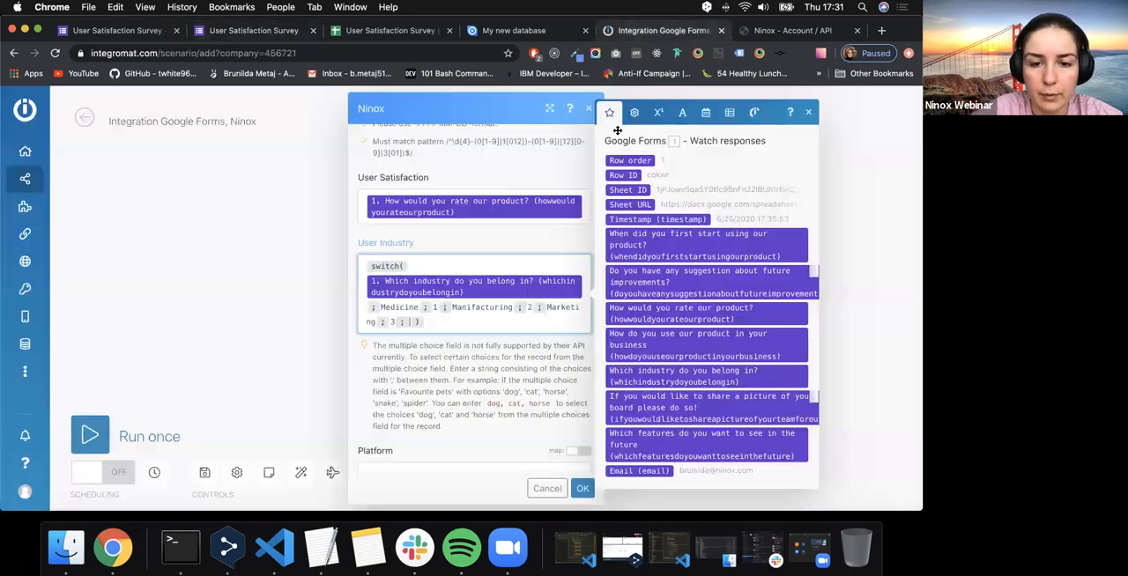
text(Sale)
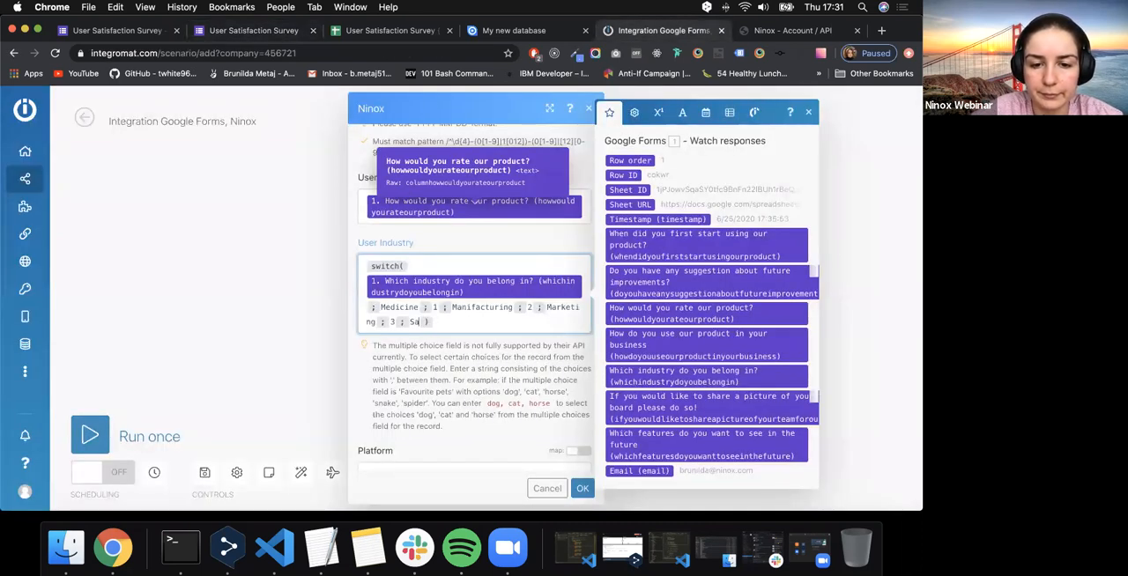
text(s ; 4 ;)
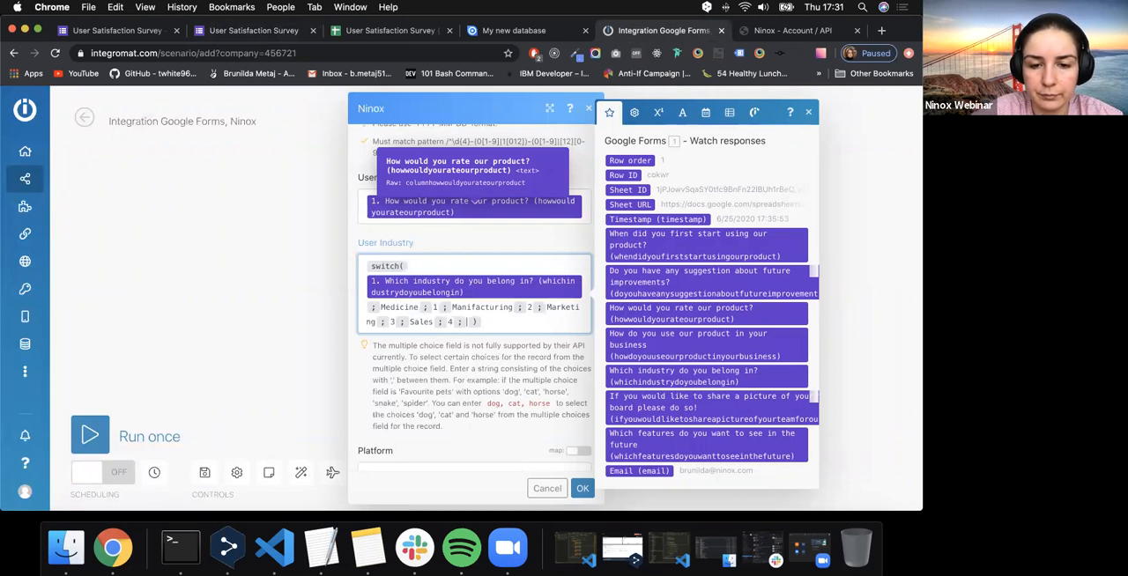
- Check the form's remaining industry and add the case Engineering with output 5 to the User Industry switch
click(283, 34)
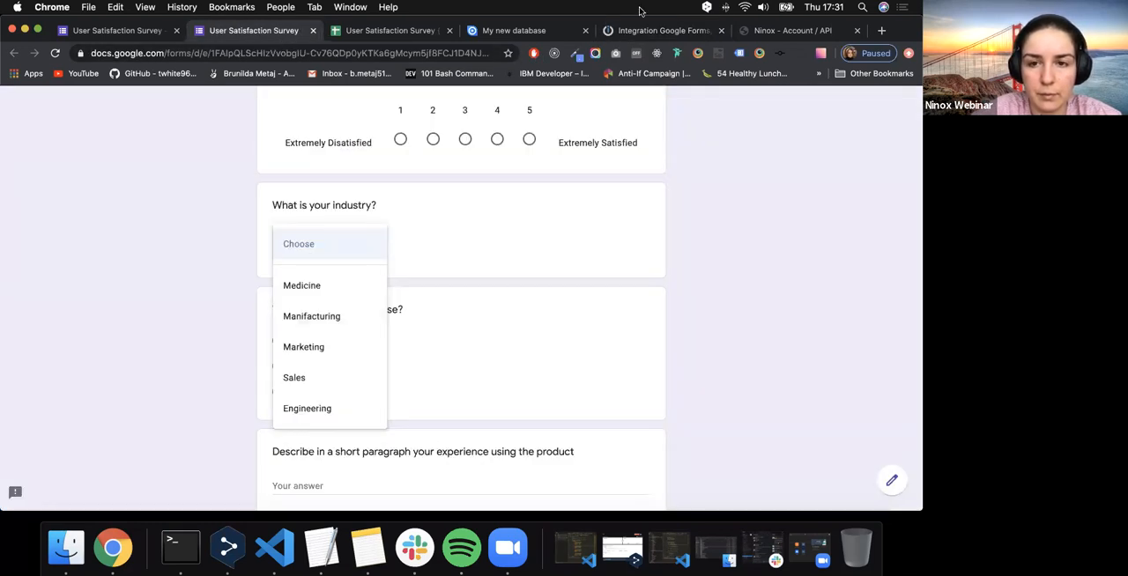
click(659, 31)
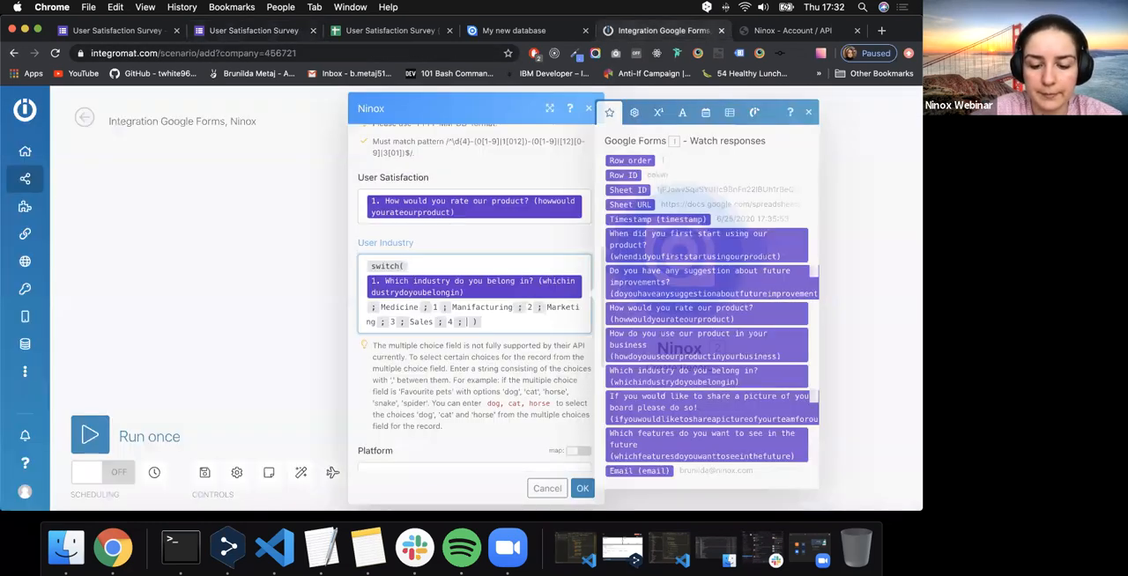
text(Engineering;5)
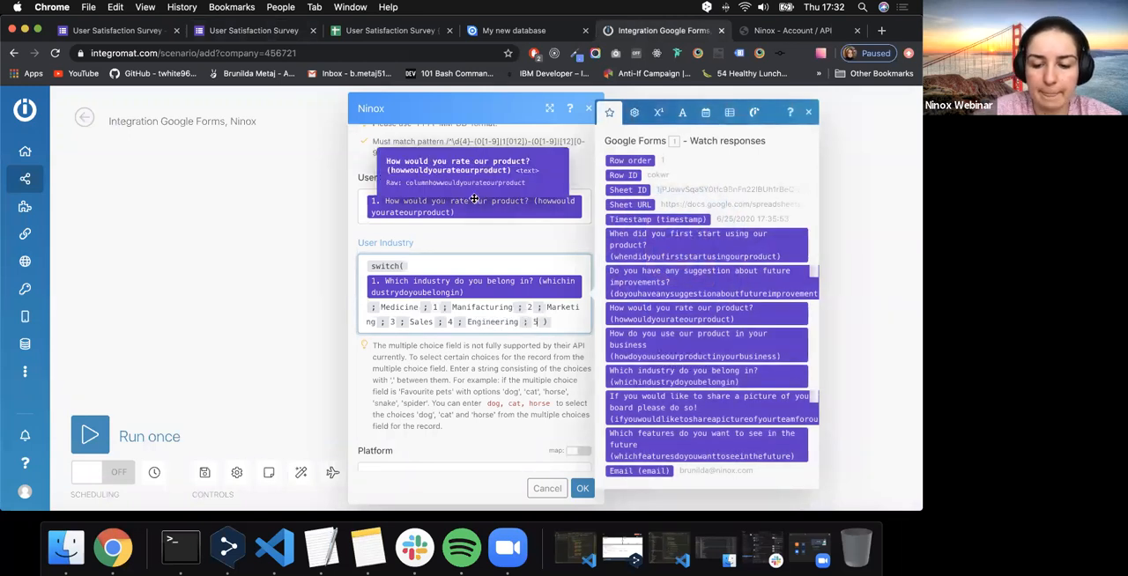
click(436, 378)
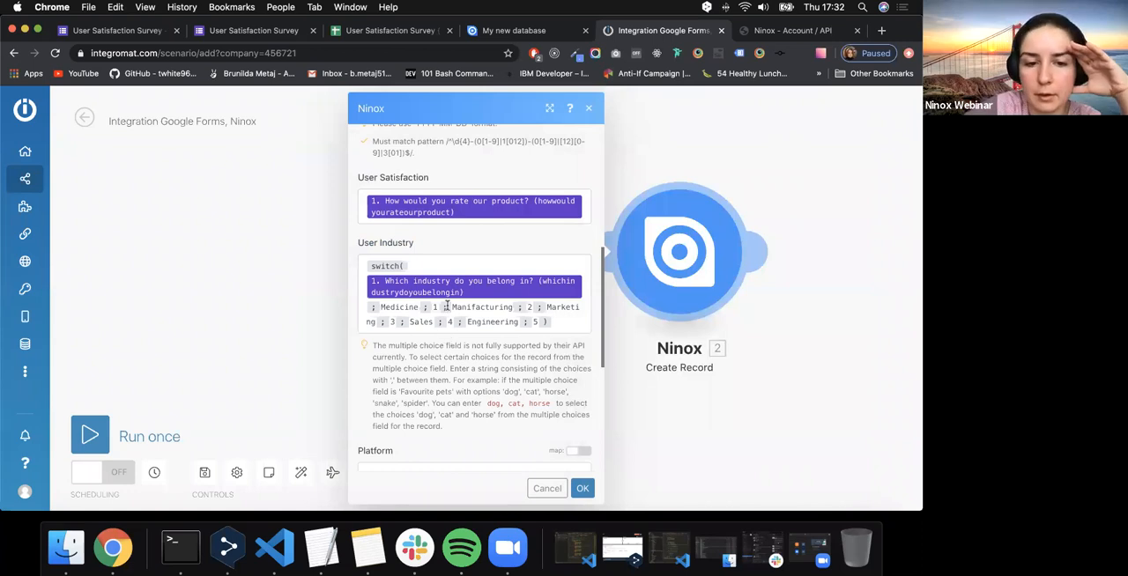
- Review the Platform choices, enable mapping for the Platform field and open its list of available form answers
scroll(449, 340, down, 3)
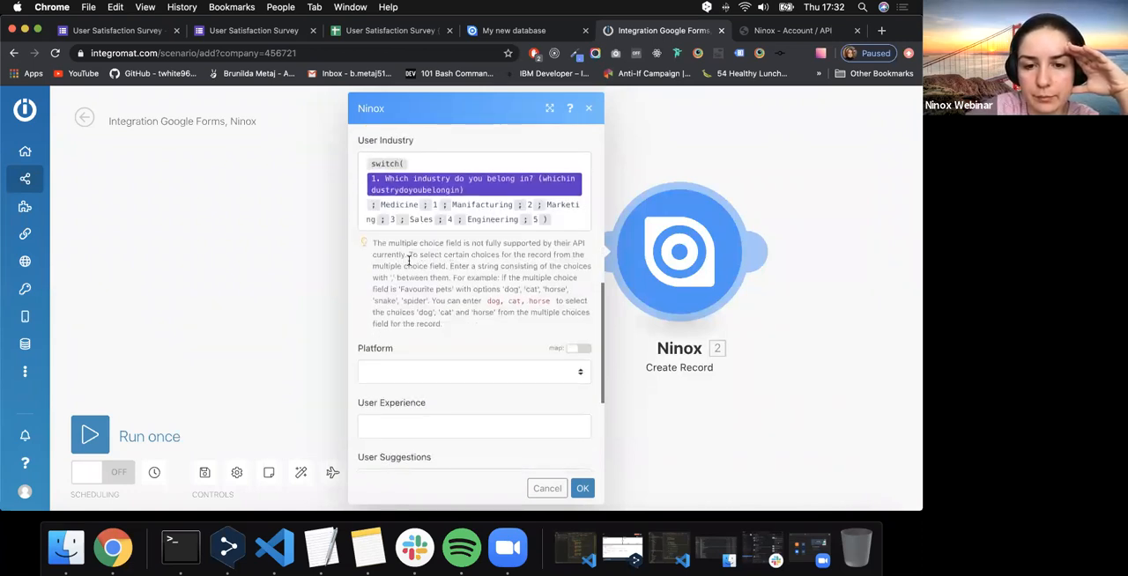
scroll(434, 322, down, 1)
click(427, 351)
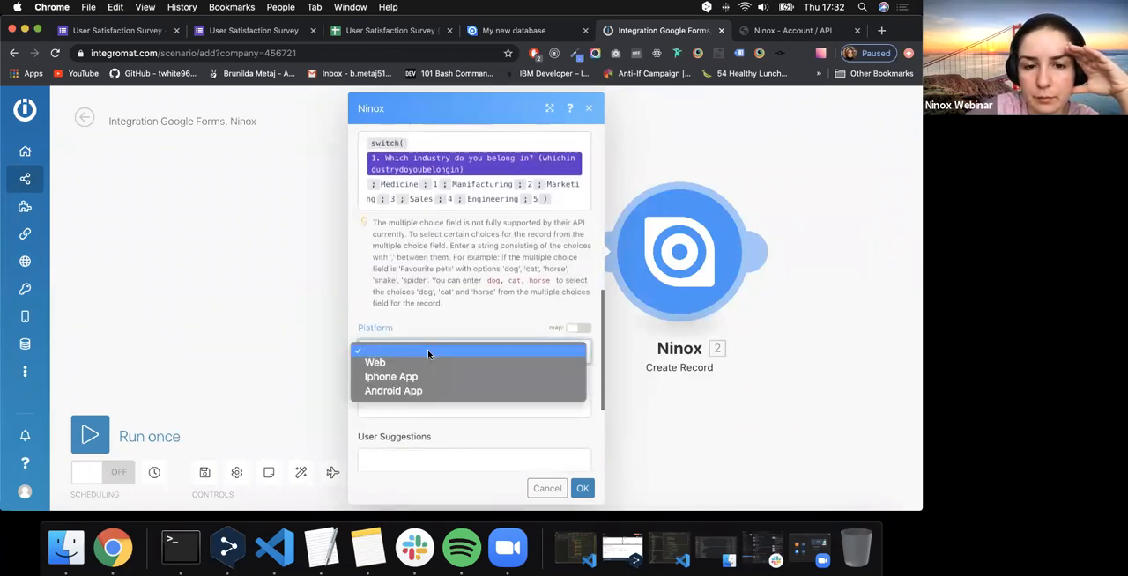
click(427, 351)
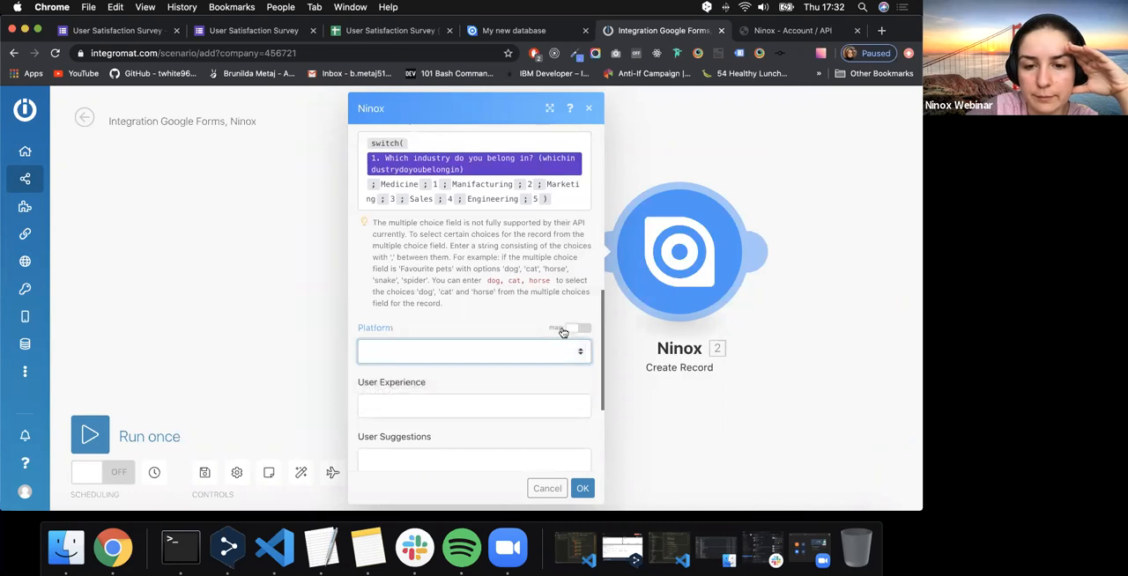
scroll(542, 276, up, 8)
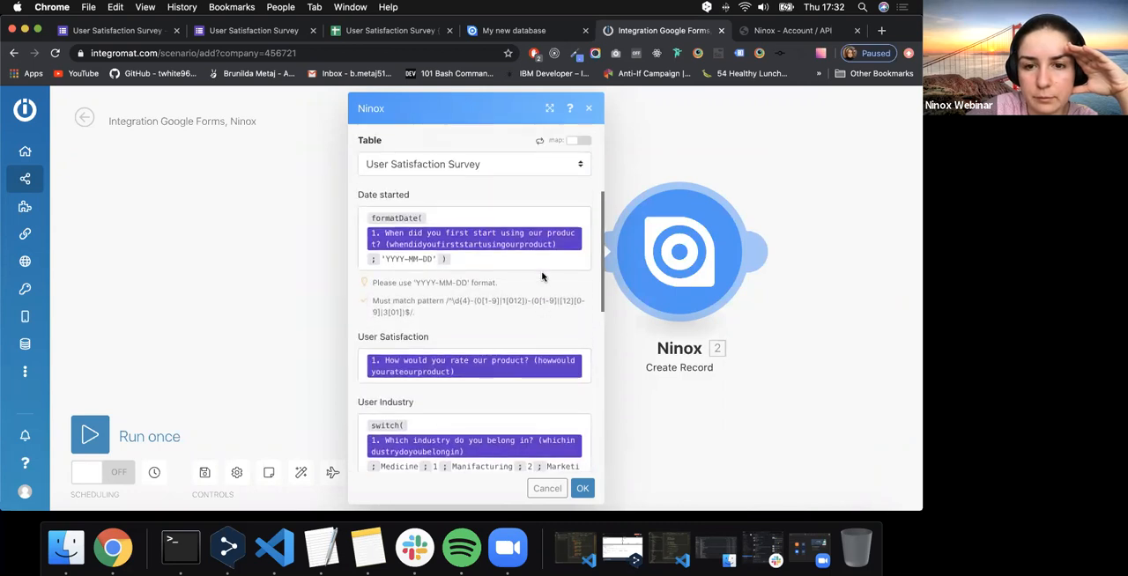
scroll(542, 277, down, 8)
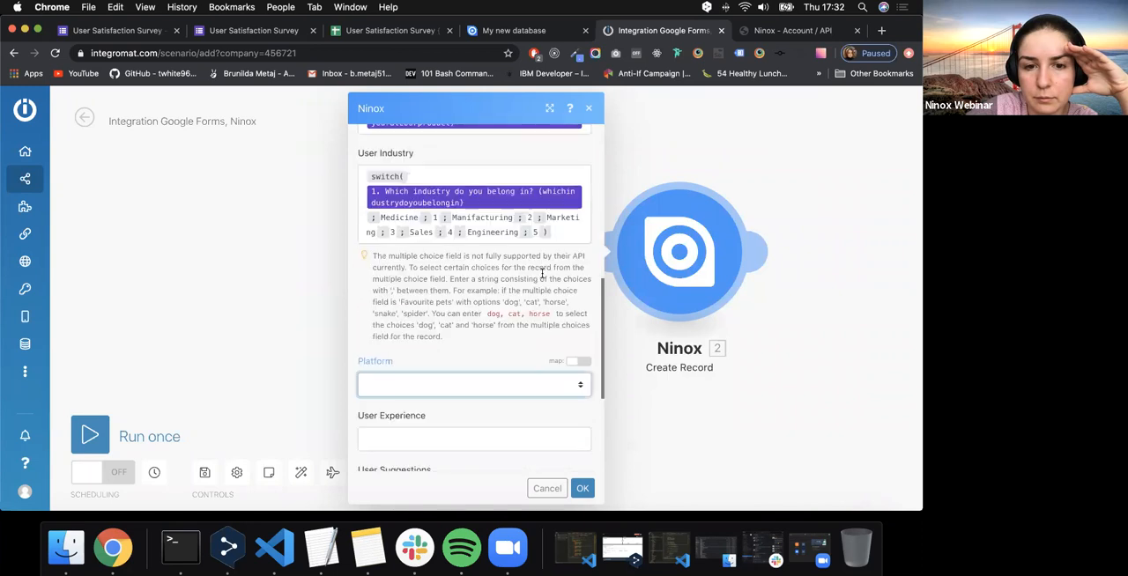
click(573, 240)
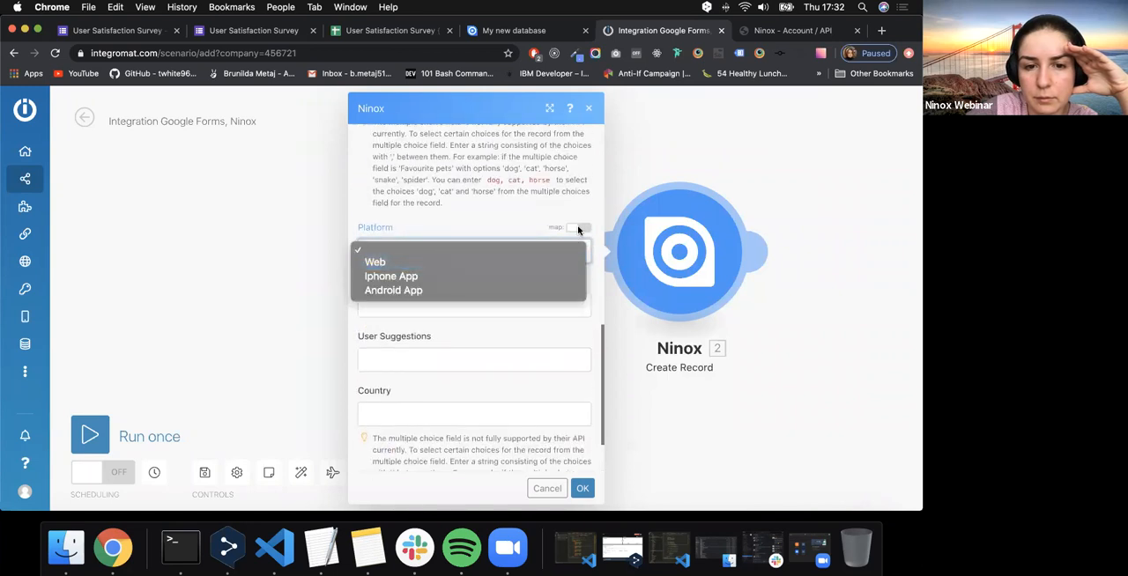
click(577, 227)
click(493, 252)
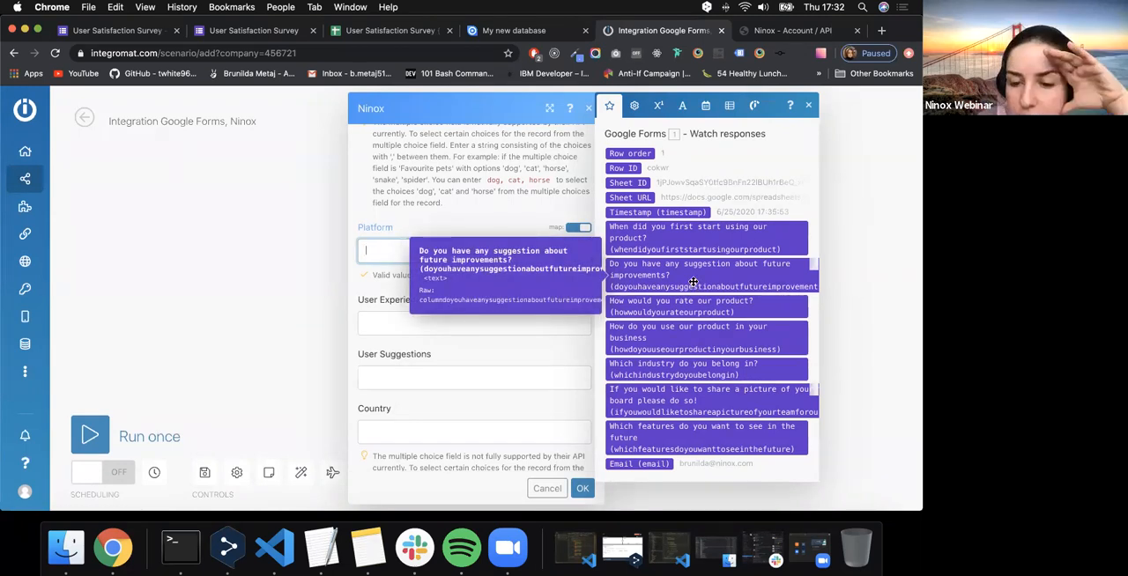
- Look through the available form answers for the Platform field and close the Ninox settings without saving
scroll(694, 282, up, 1)
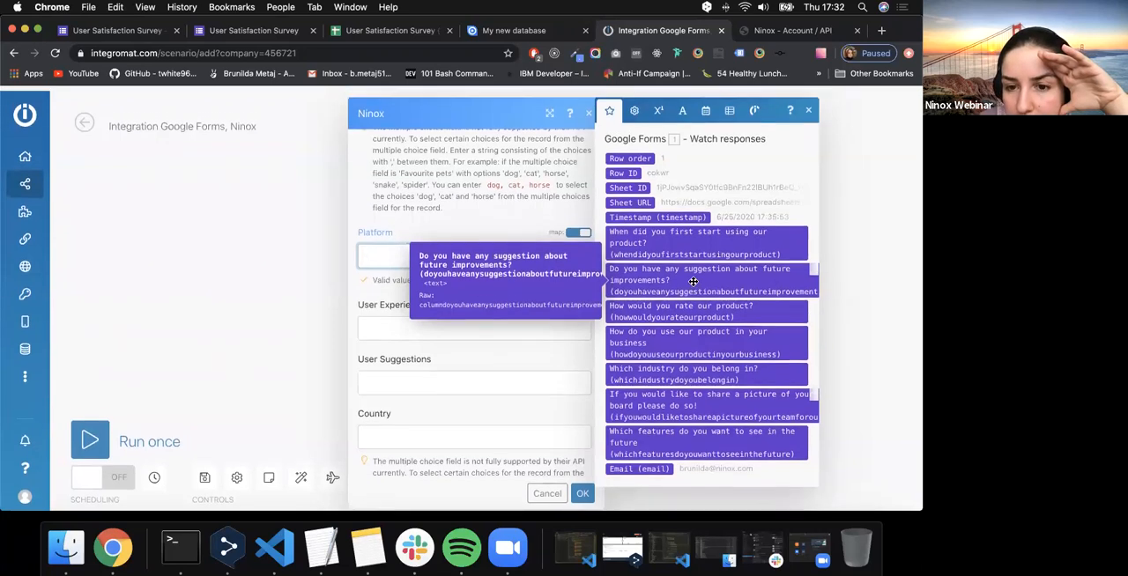
scroll(693, 281, down, 1)
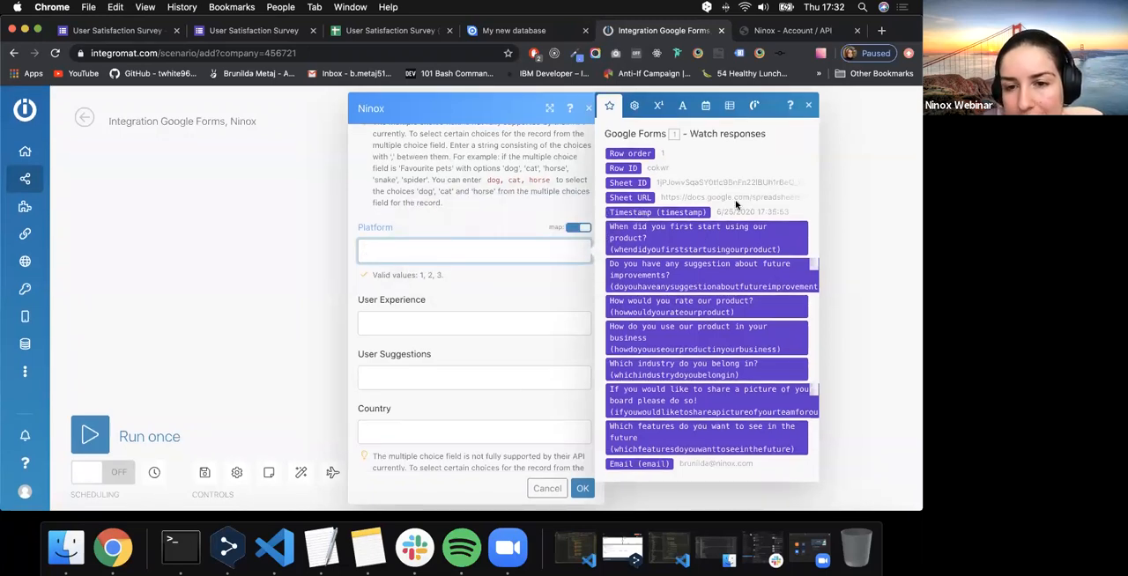
scroll(542, 183, up, 10)
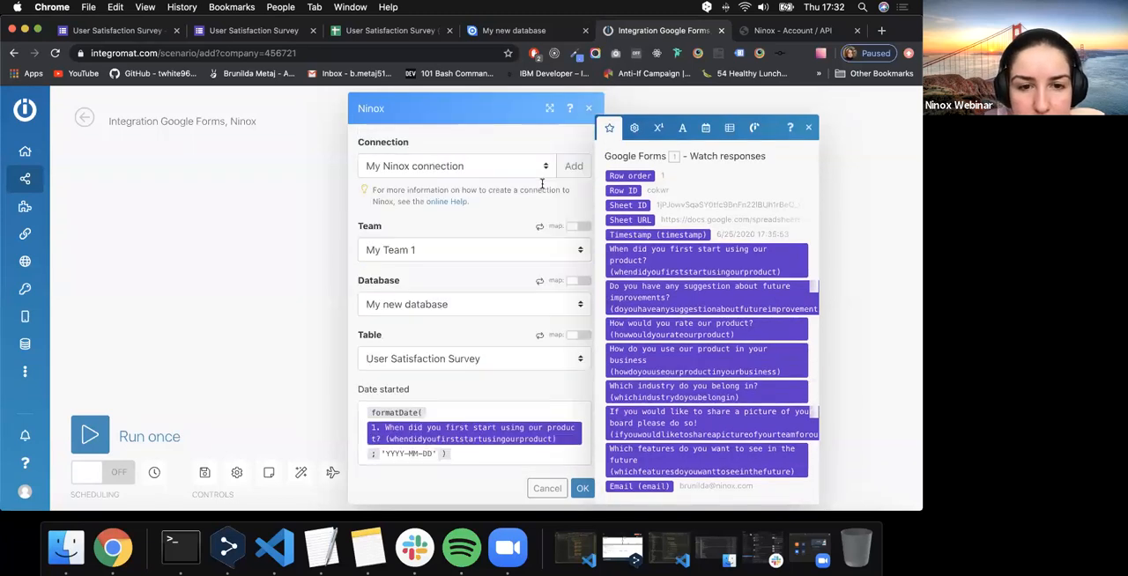
click(592, 108)
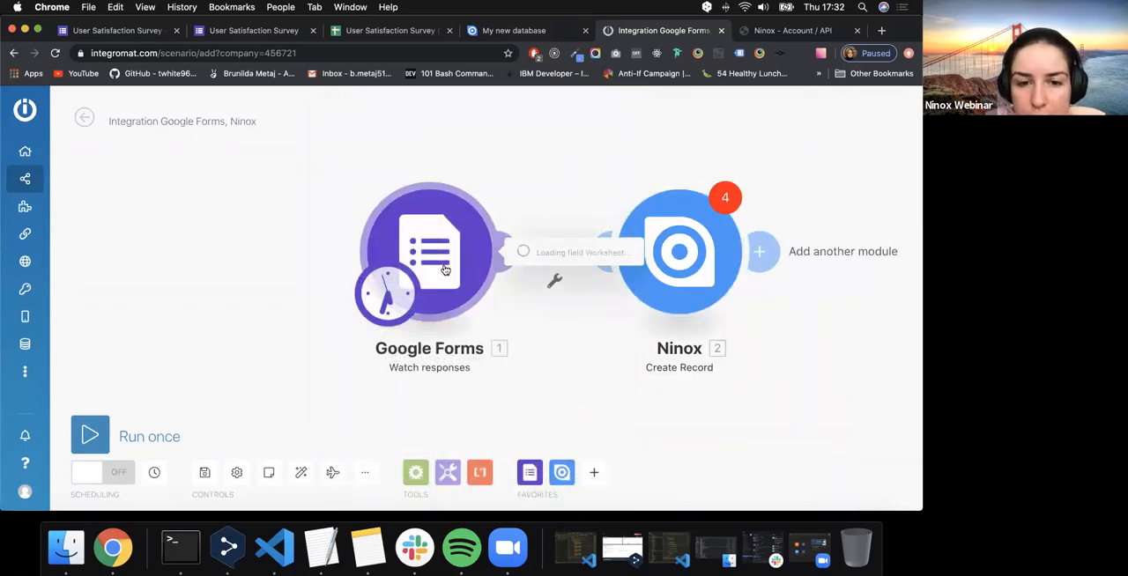
- Switch the Google Forms module to the other User Satisfaction Survey (Responses) file, with Form Responses 1 as the worksheet
click(621, 252)
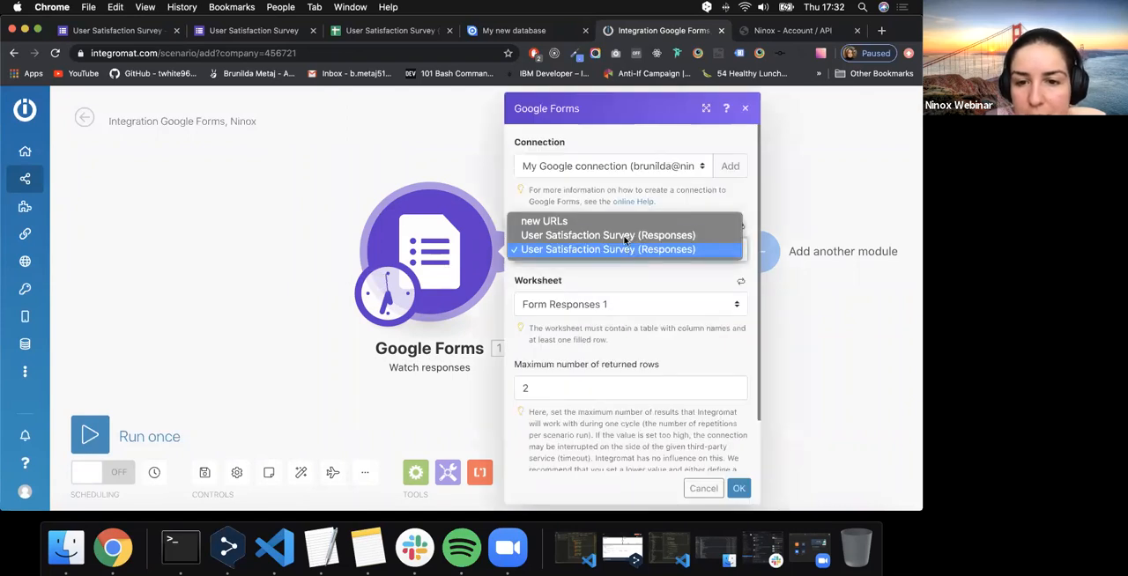
click(624, 236)
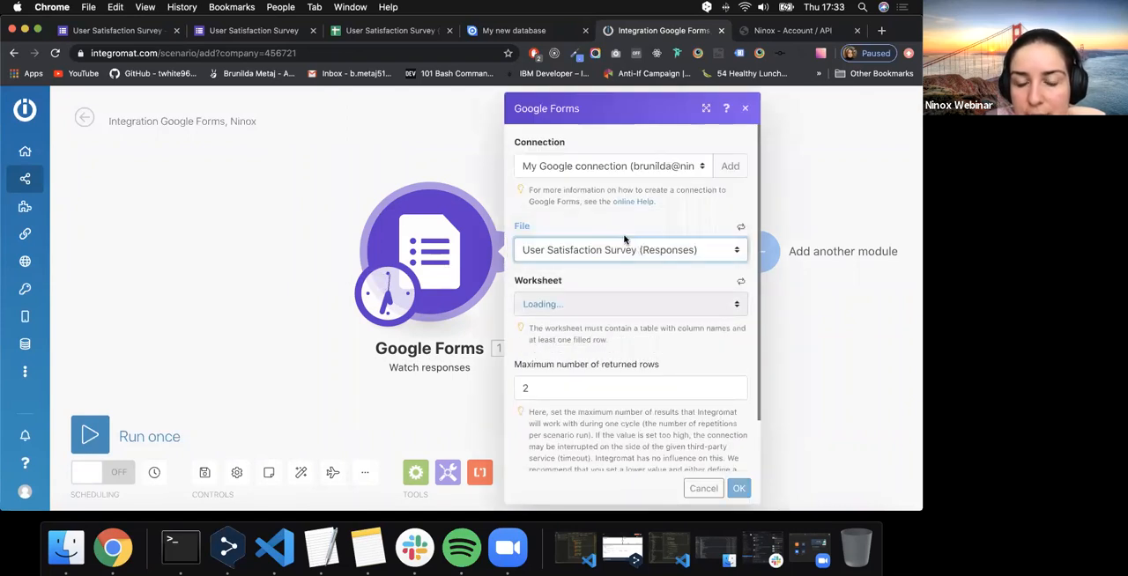
click(595, 305)
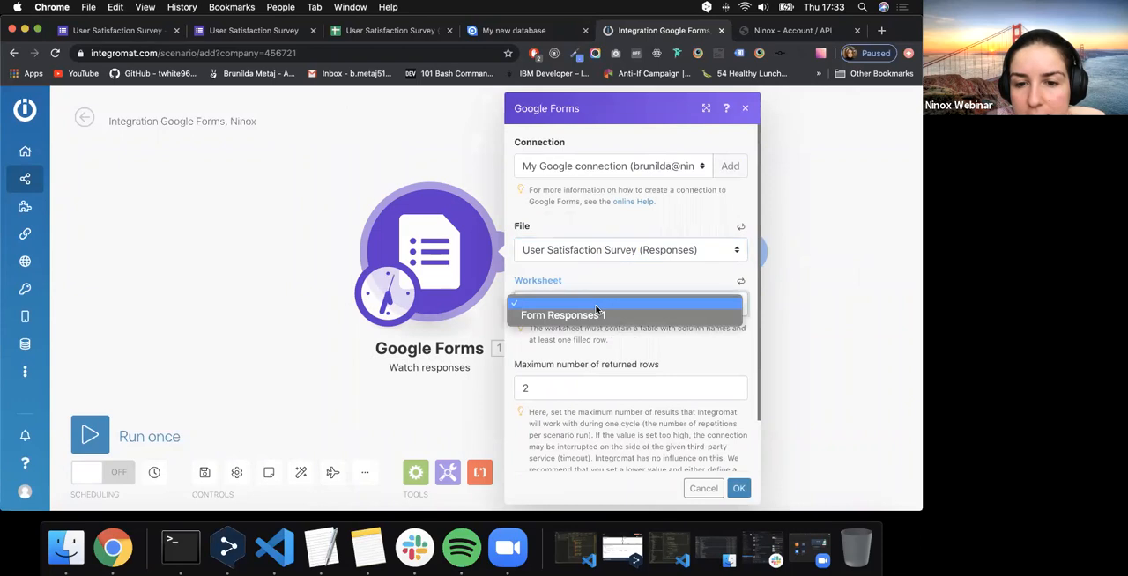
click(586, 319)
scroll(625, 397, down, 2)
click(738, 488)
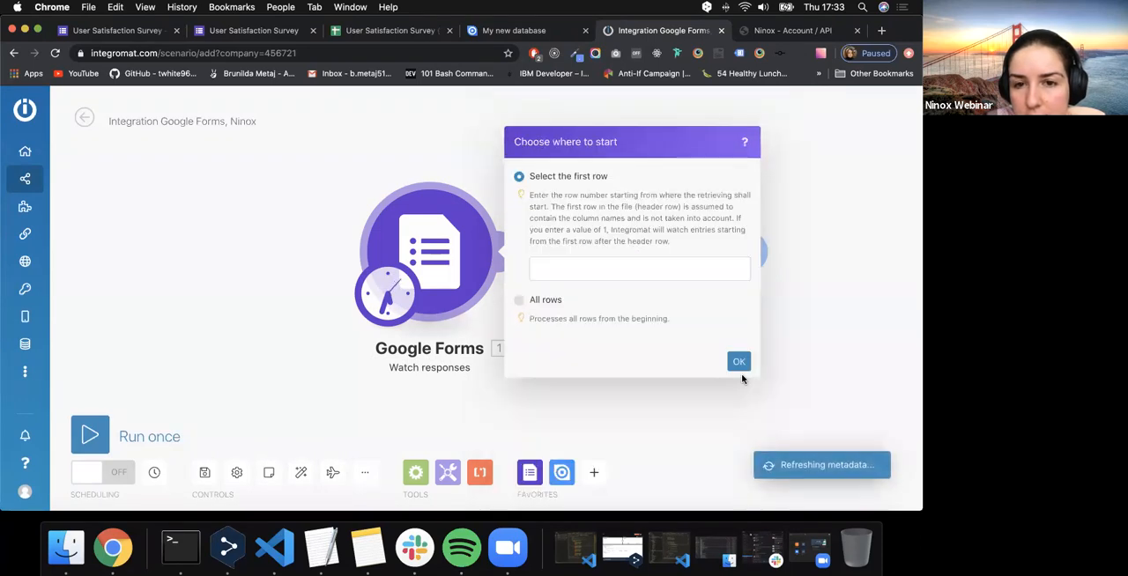
- Set the Google Forms module to start retrieving responses from row 1
click(637, 271)
text(1)
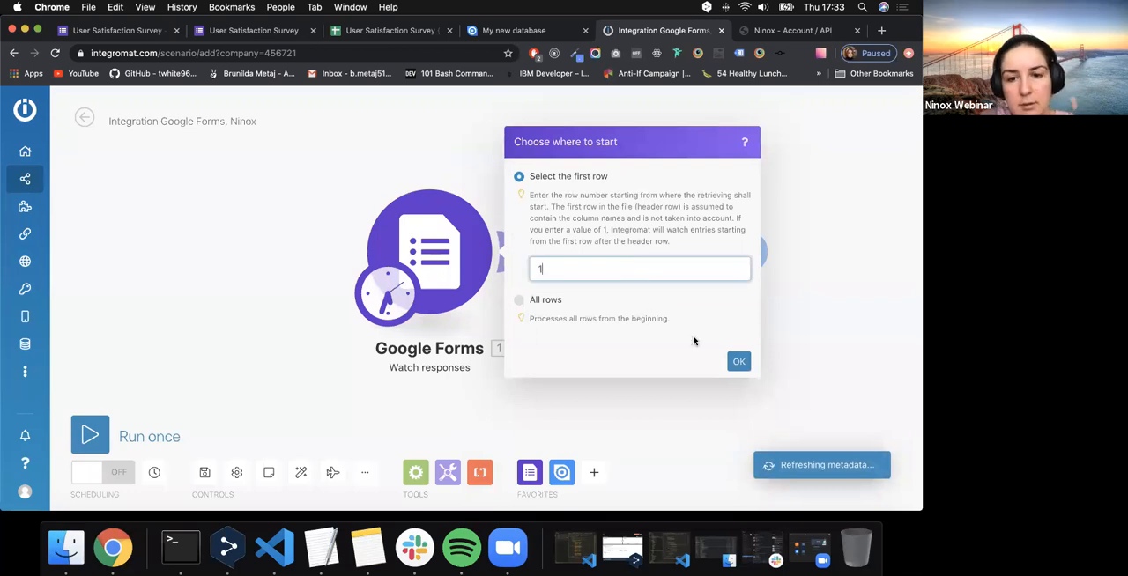
click(735, 361)
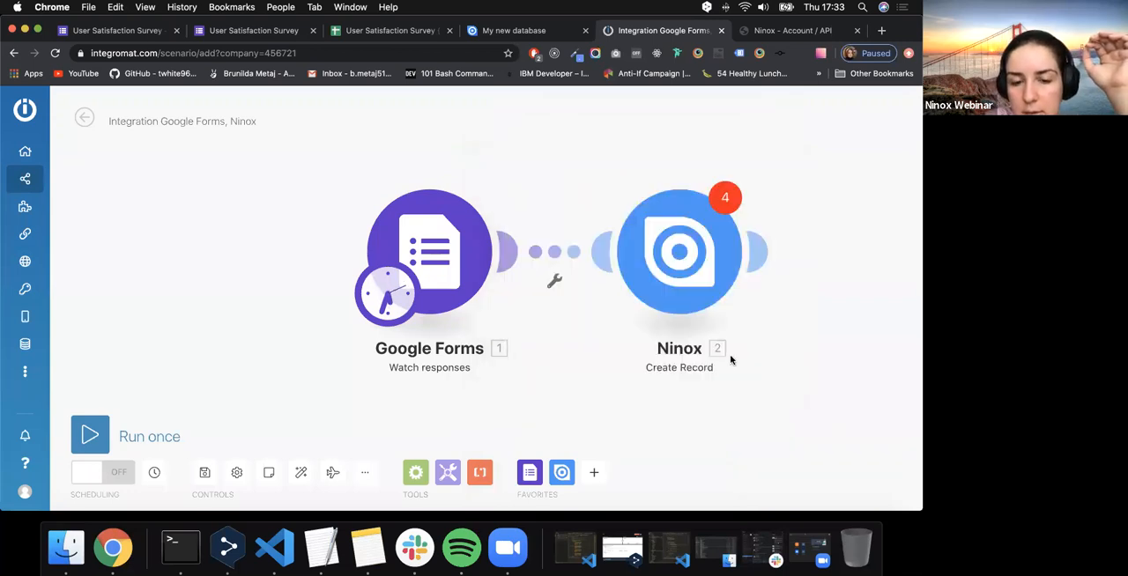
- Configure the Ninox module with My Team 1, the database My new database and the table User Satisfaction Survey
click(704, 282)
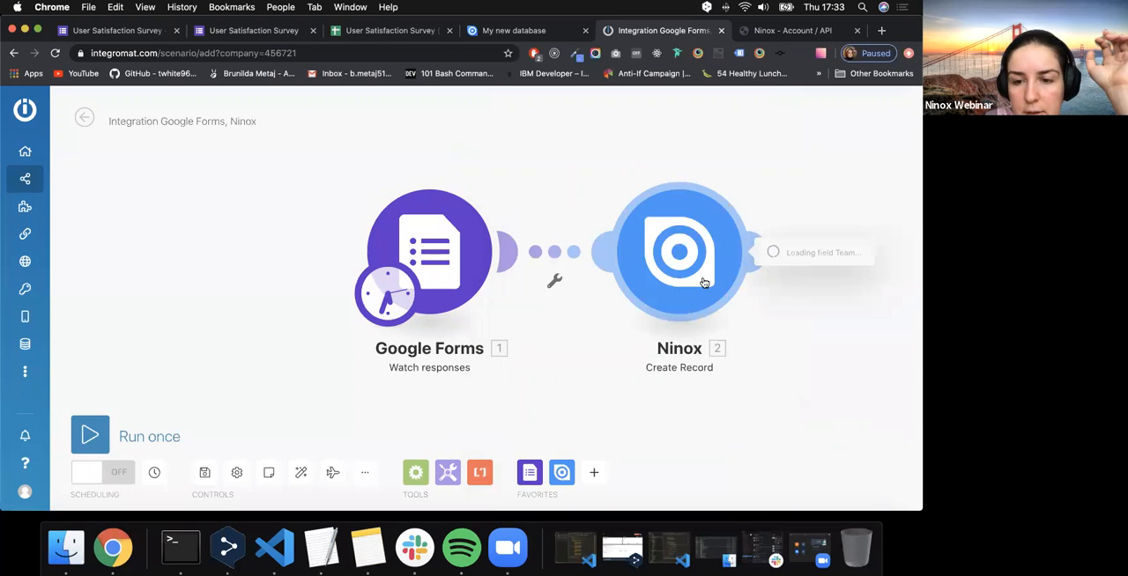
click(555, 301)
click(485, 311)
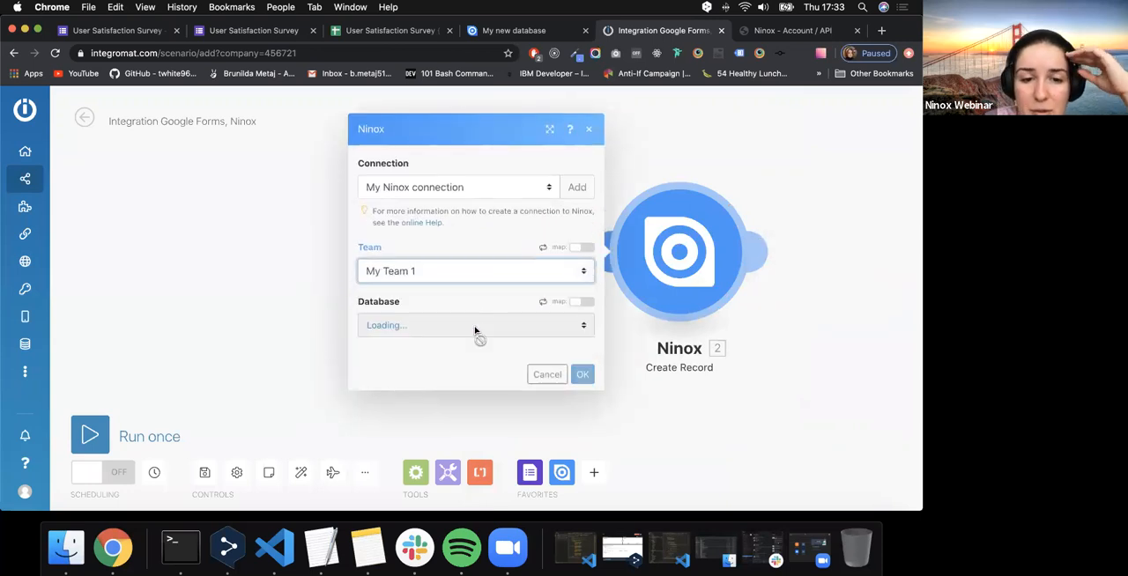
click(473, 326)
click(468, 344)
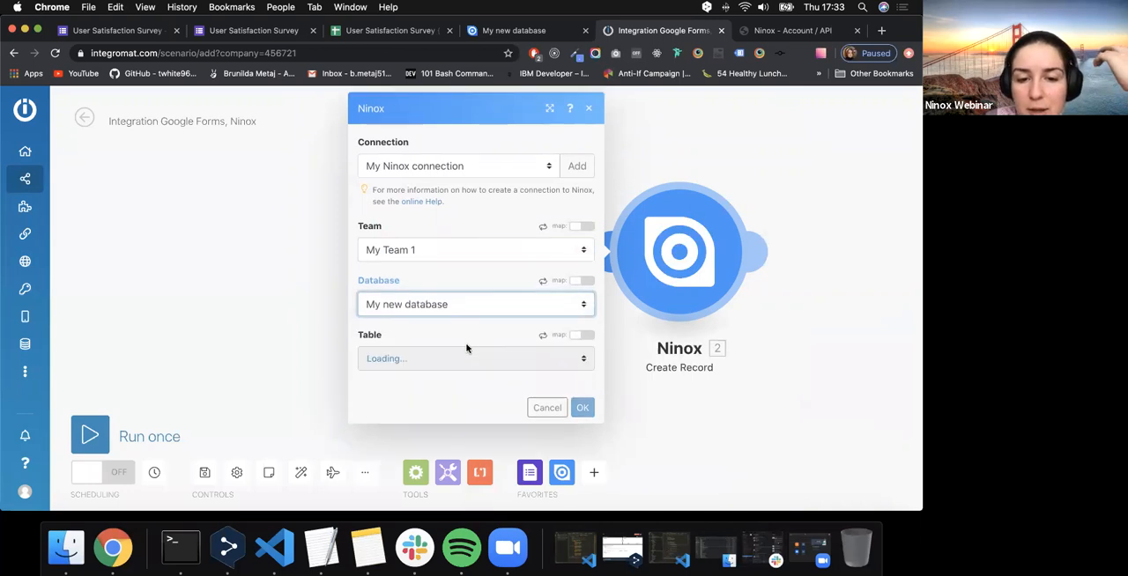
click(461, 358)
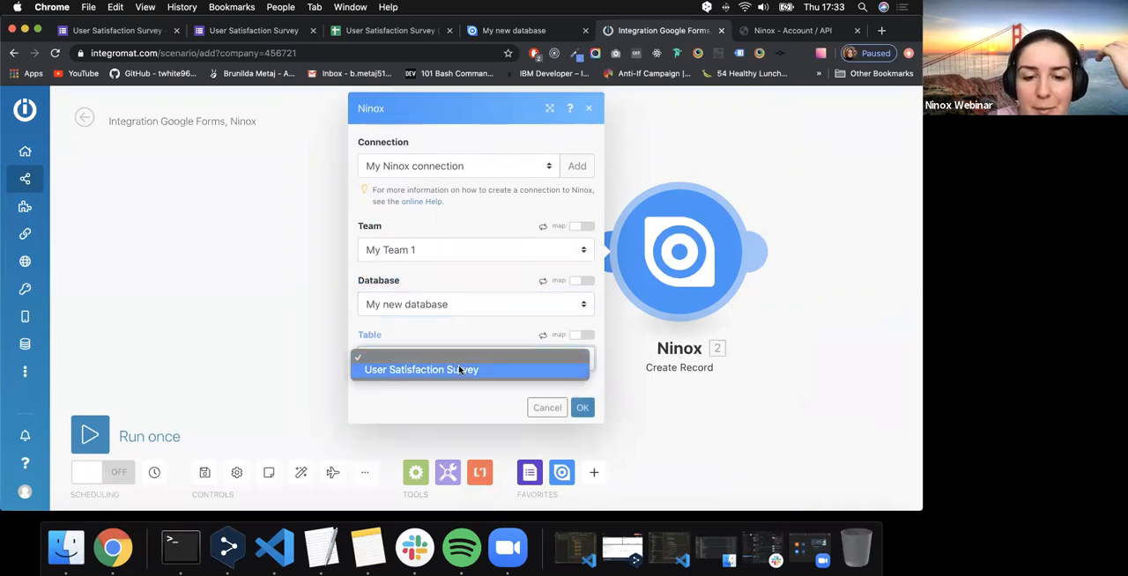
click(459, 370)
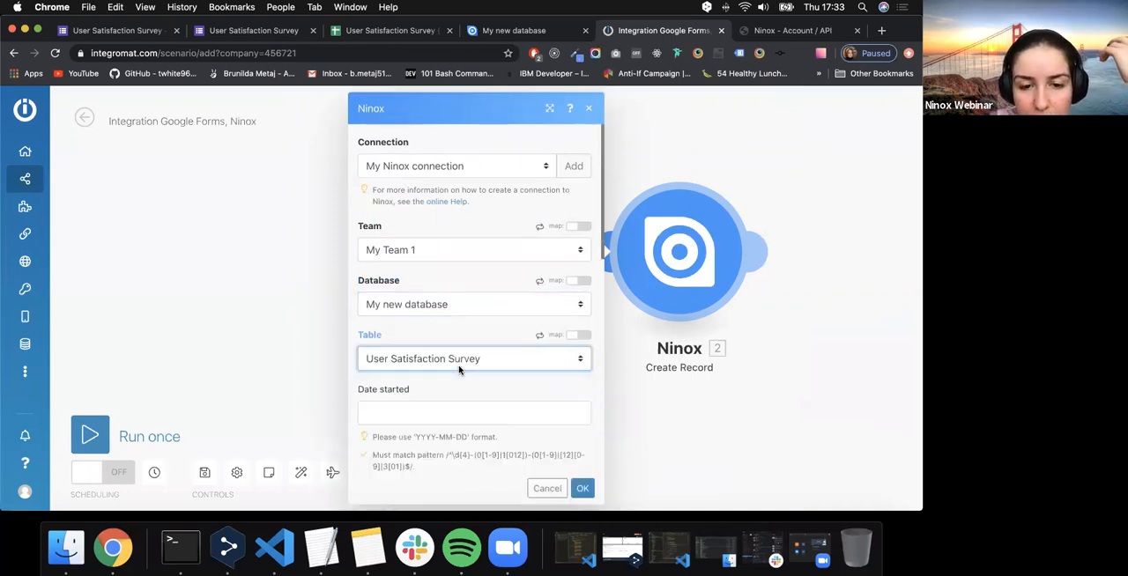
- Fill Date started with a formatDate function whose date is the answer to "When did you start using the product?"
scroll(459, 370, down, 3)
click(473, 317)
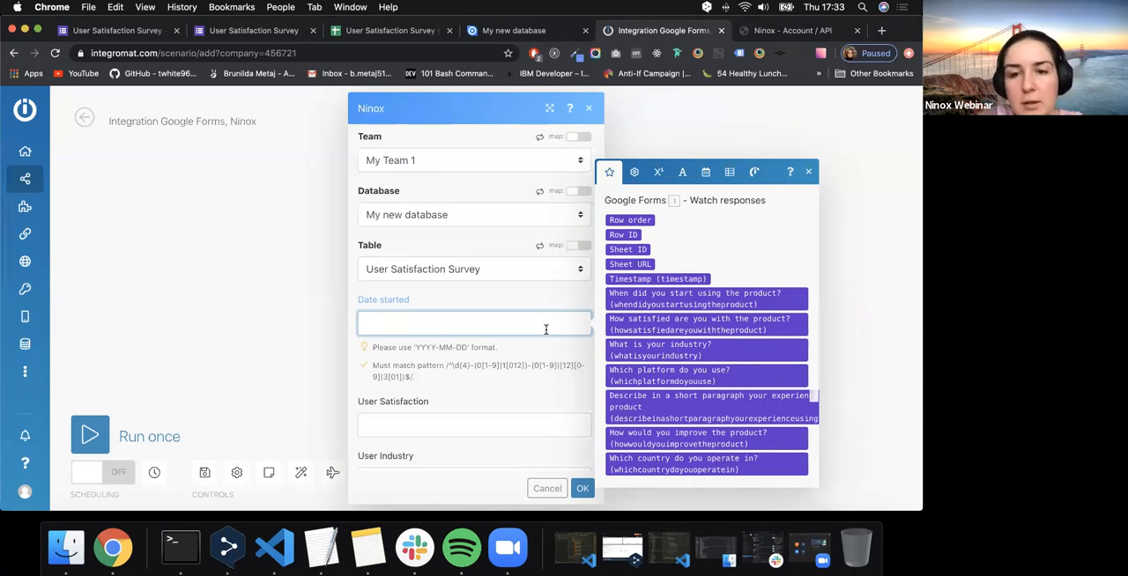
click(706, 173)
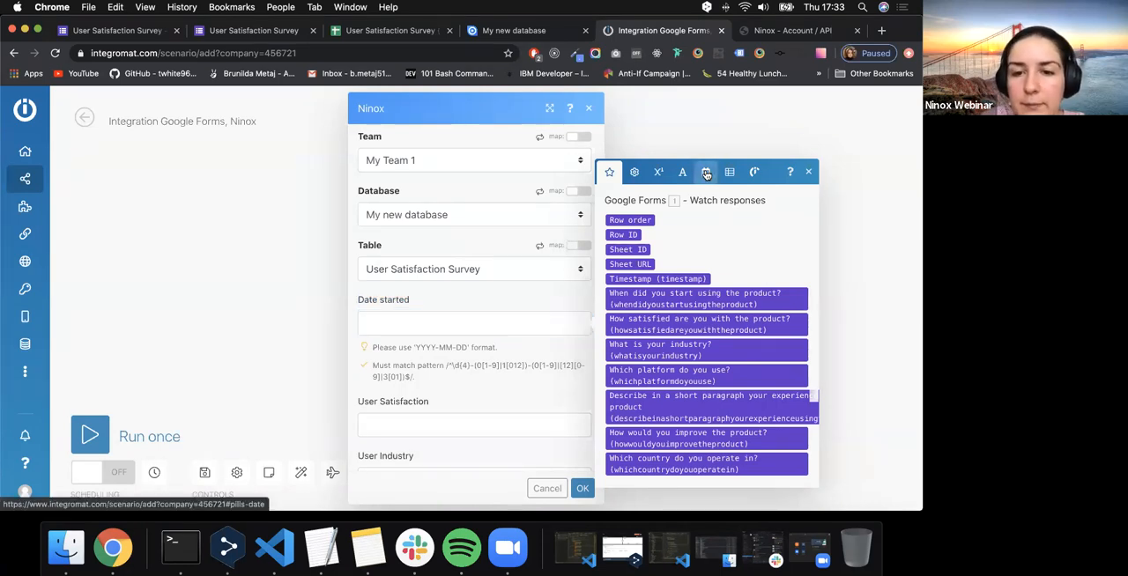
drag(673, 397, 414, 326)
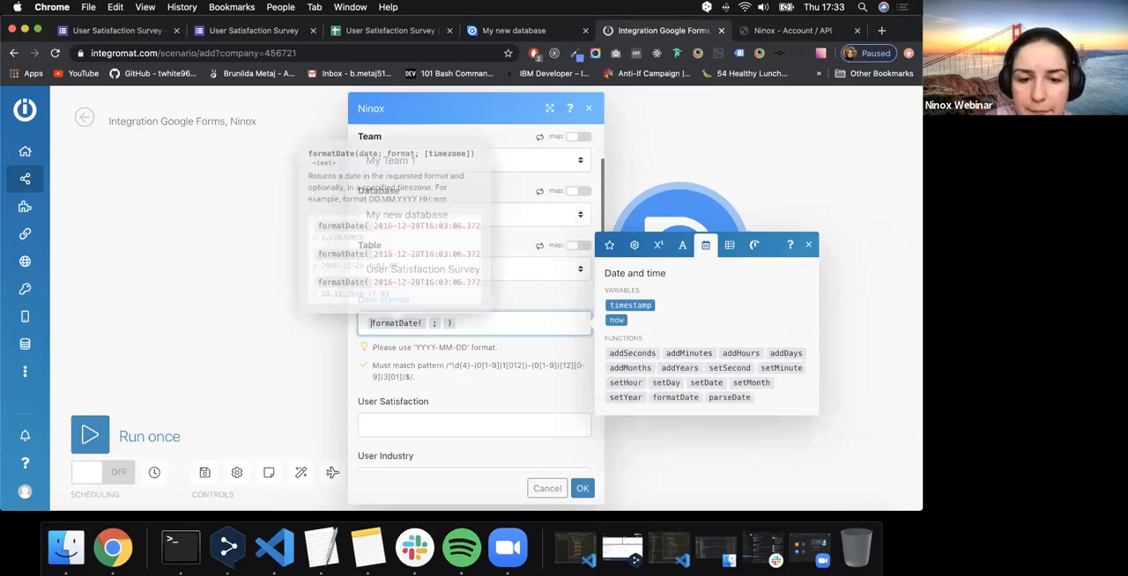
click(427, 324)
click(609, 244)
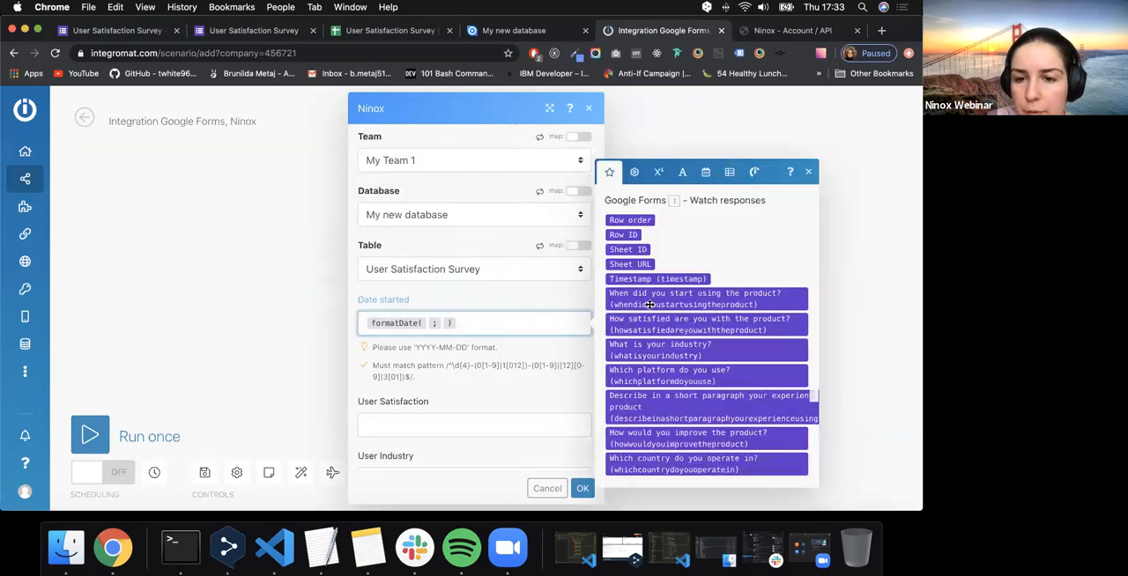
drag(652, 300, 427, 323)
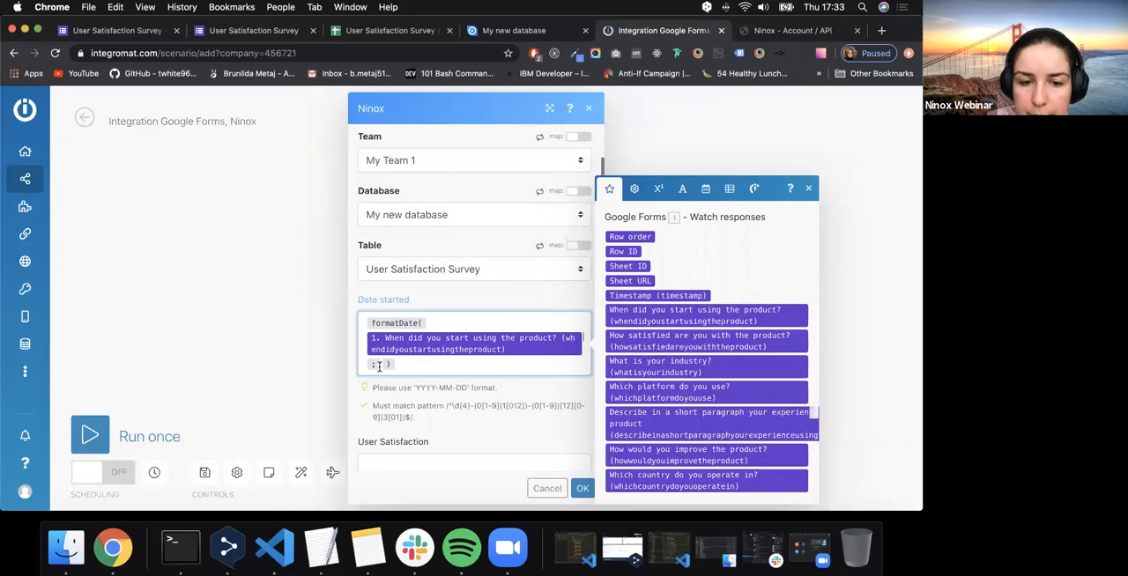
- Copy the required 'YYYY-MM-DD' pattern from the field's hint into the Date started function as its format
drag(469, 389, 410, 389)
key(ctrl+c)
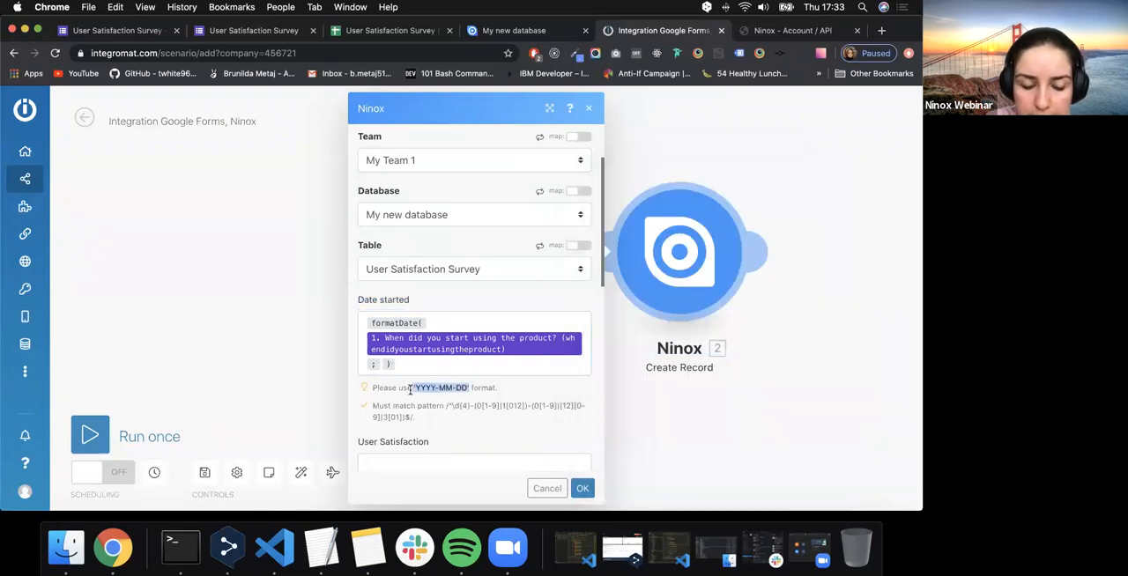
click(381, 364)
key(ctrl+v)
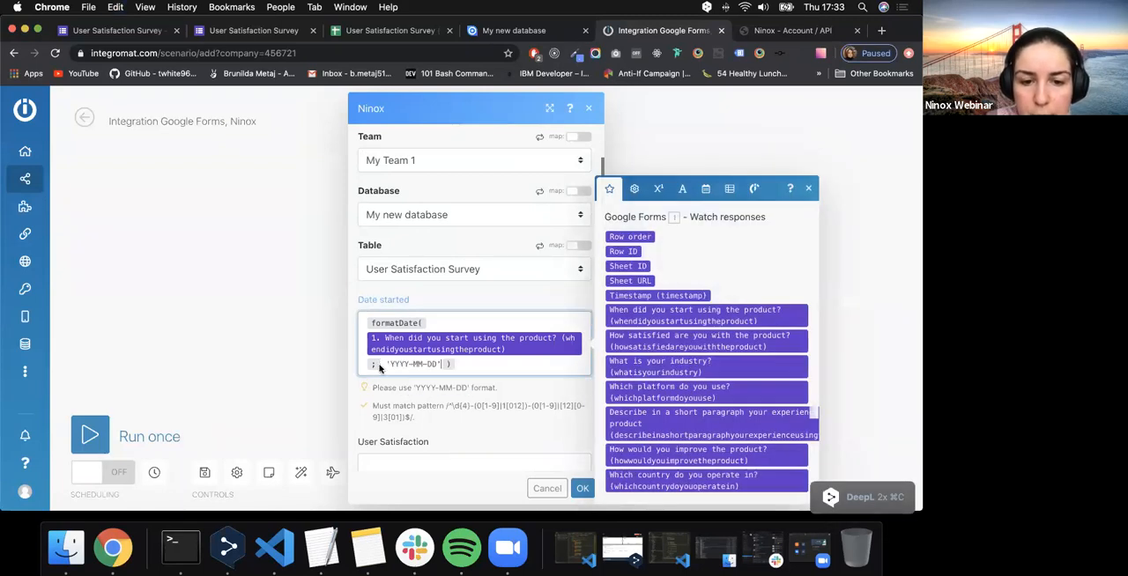
- Map the answer to "How satisfied are you with the product?" to the User Satisfaction field
scroll(379, 370, down, 2)
click(381, 377)
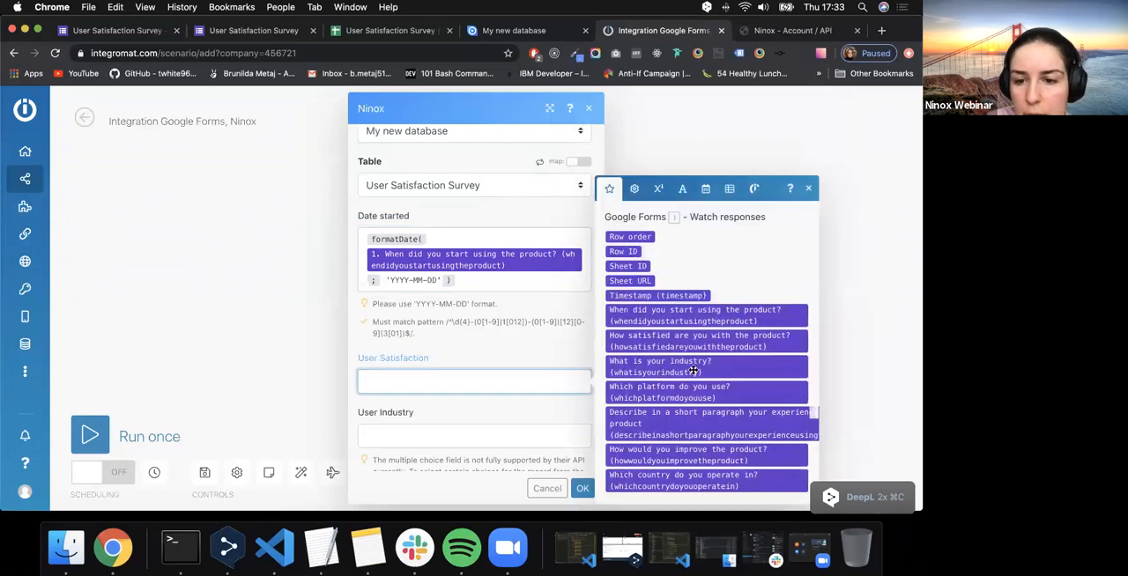
click(690, 340)
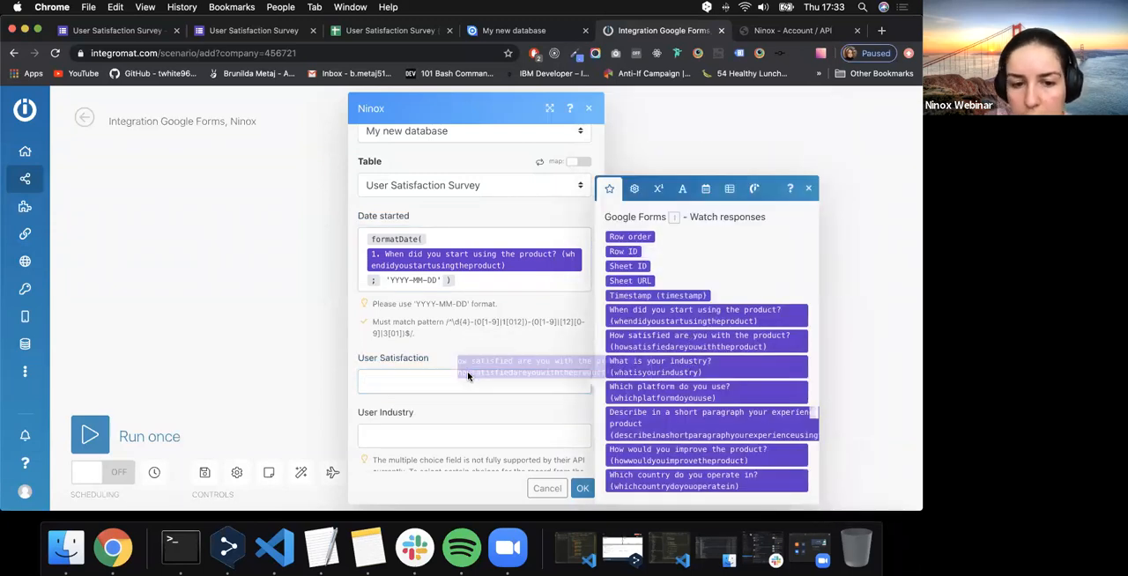
scroll(455, 262, down, 1)
scroll(458, 271, down, 3)
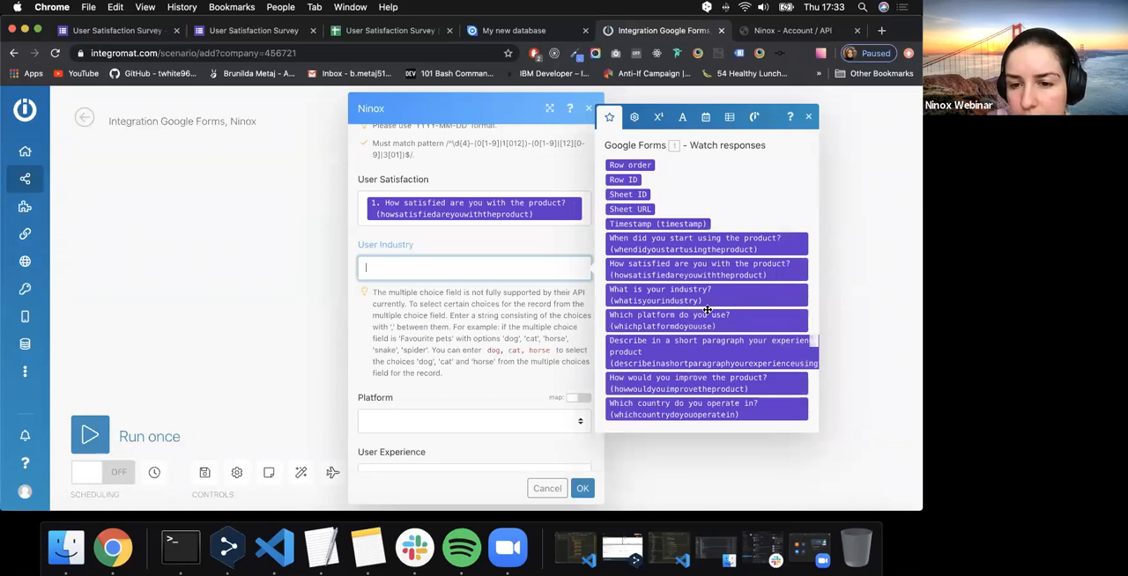
drag(699, 302, 489, 291)
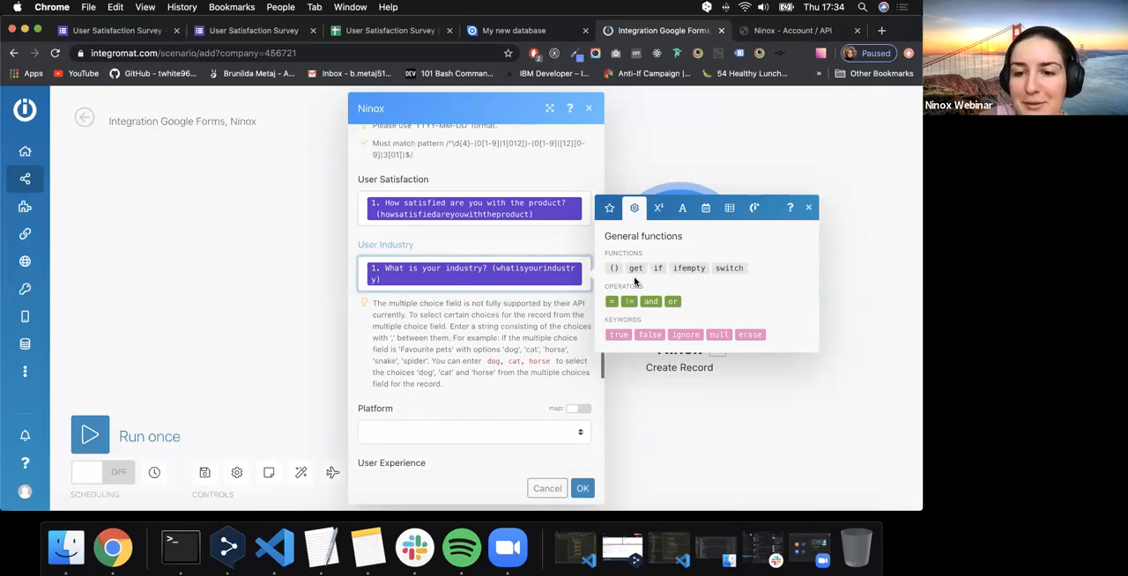
scroll(501, 367, down, 4)
scroll(501, 368, up, 3)
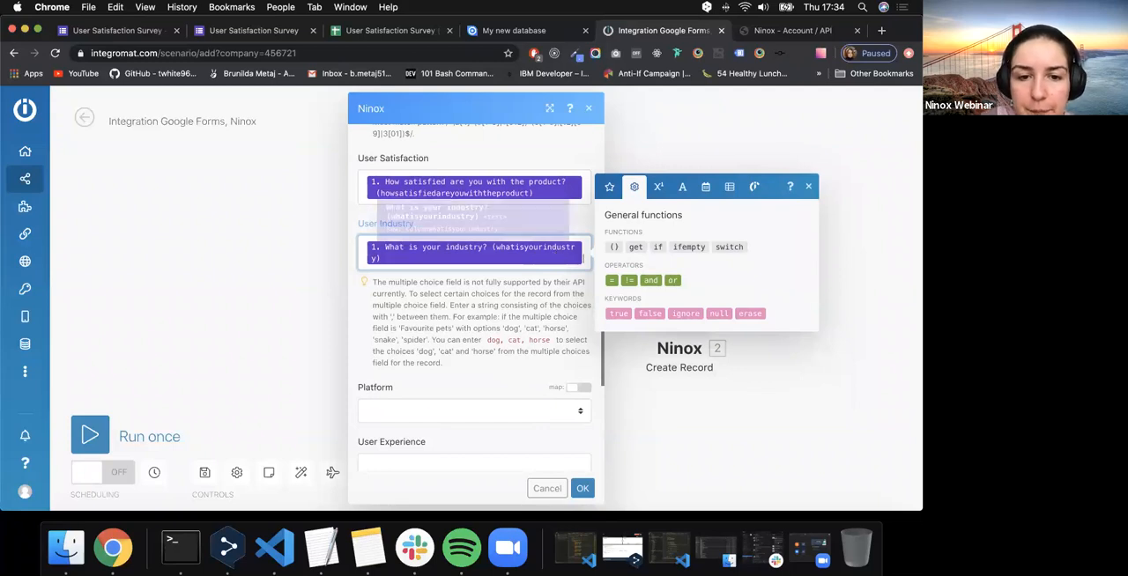
key(BackSpace)
- Fill User Industry with a switch function whose expression is the answer to "What is your industry?"
drag(731, 246, 503, 244)
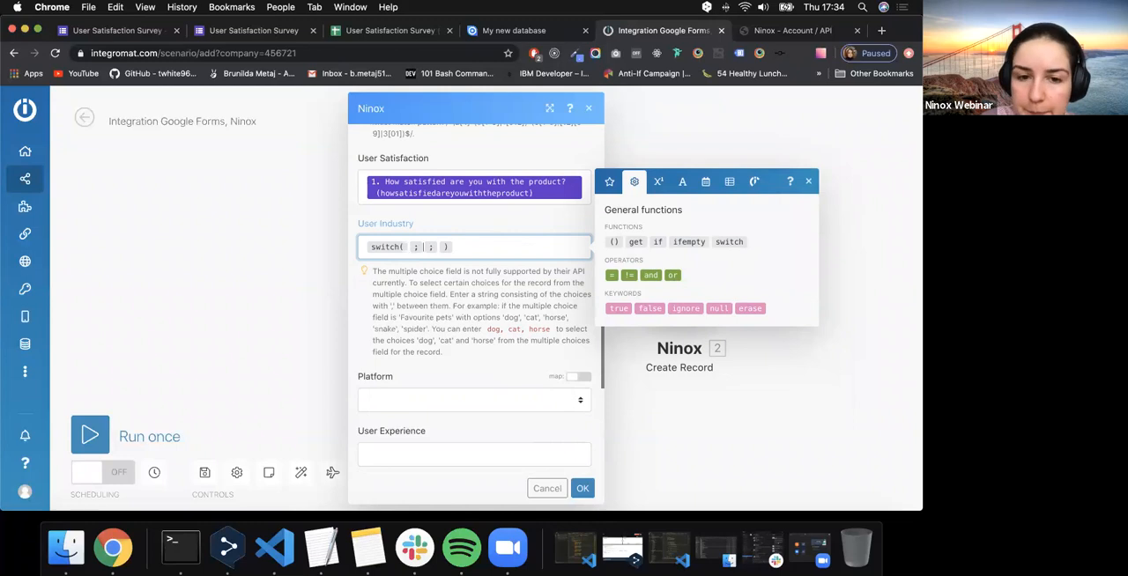
click(609, 182)
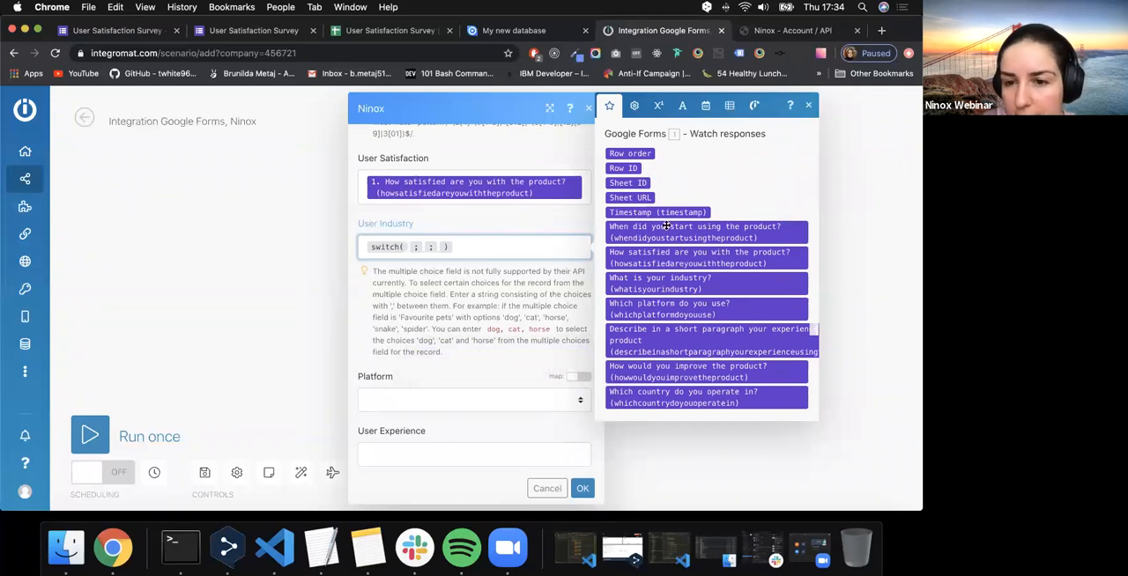
drag(689, 287, 389, 292)
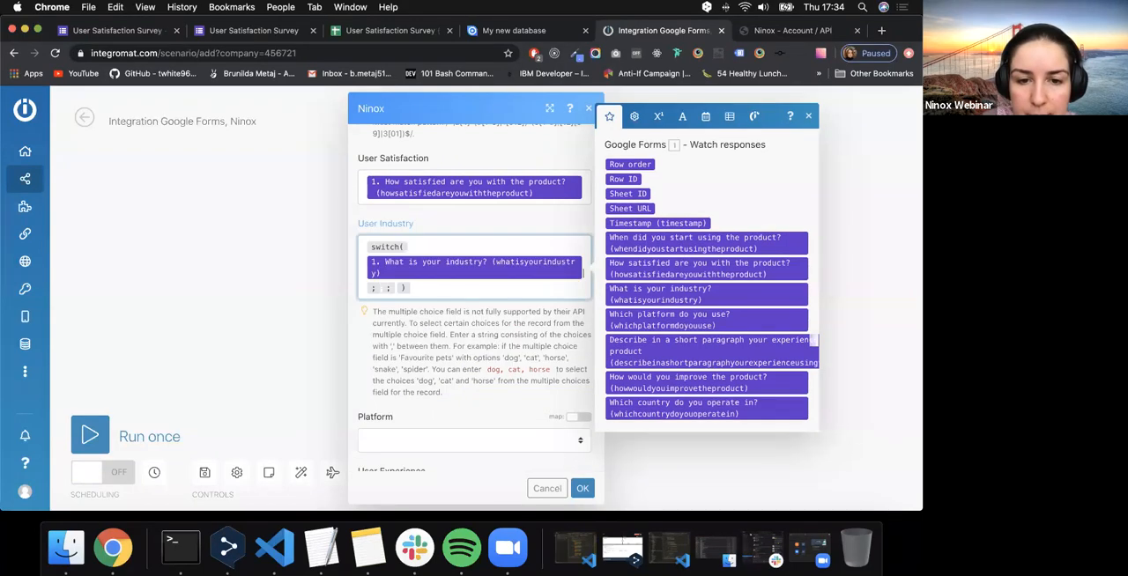
- Add the cases Medicine as 1, Manifacturing as 2 and Marketing as 3 to the User Industry switch function
text(Medicine ; )
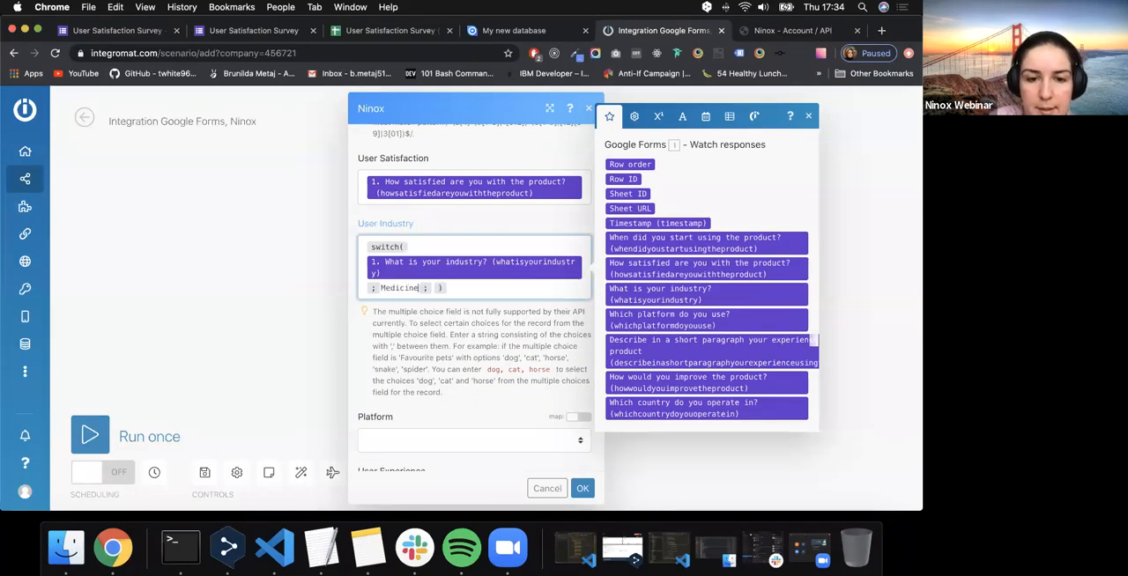
text(1 ; )
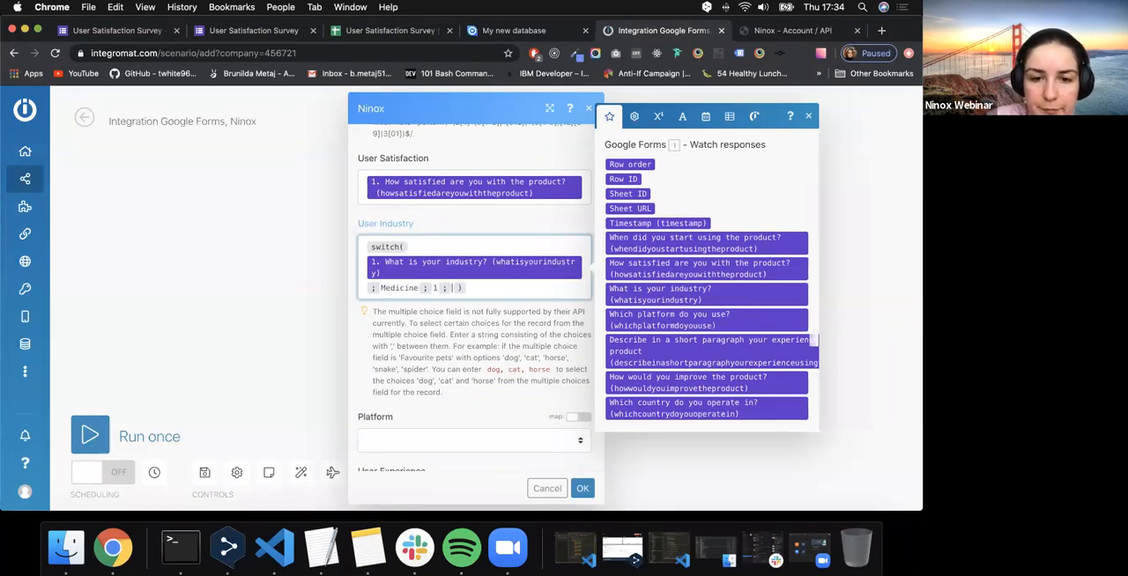
text(Mai)
key(BackSpace)
text(nifactu)
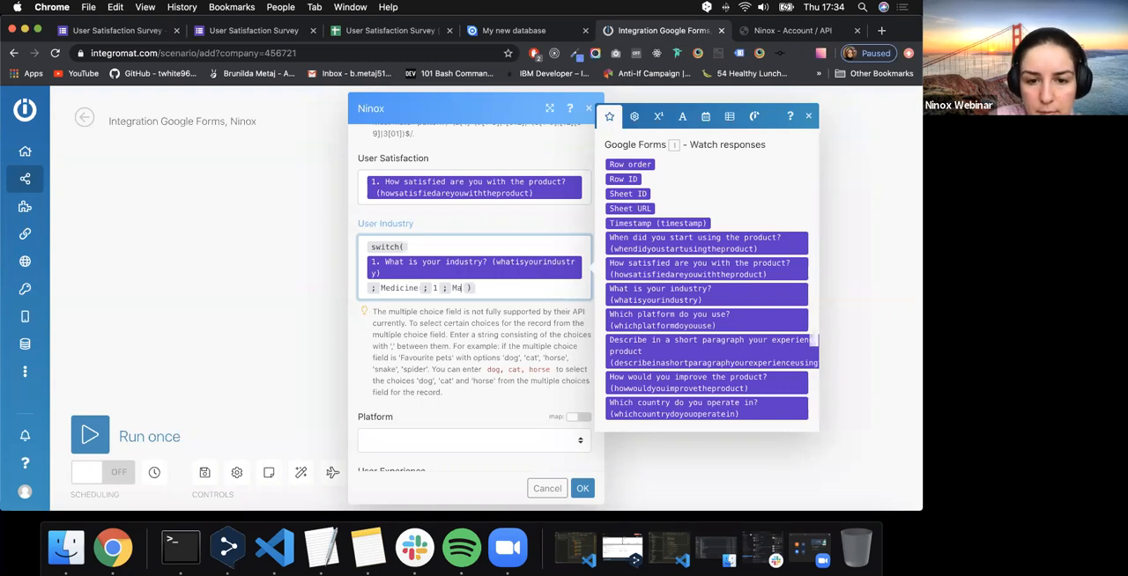
text(ring;2;)
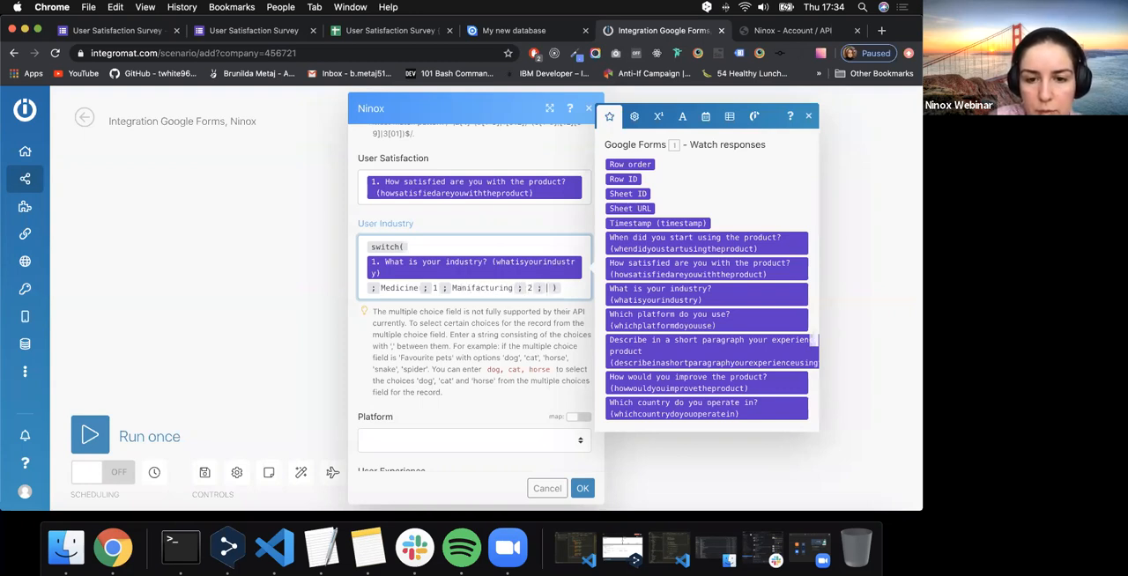
text(Marketing)
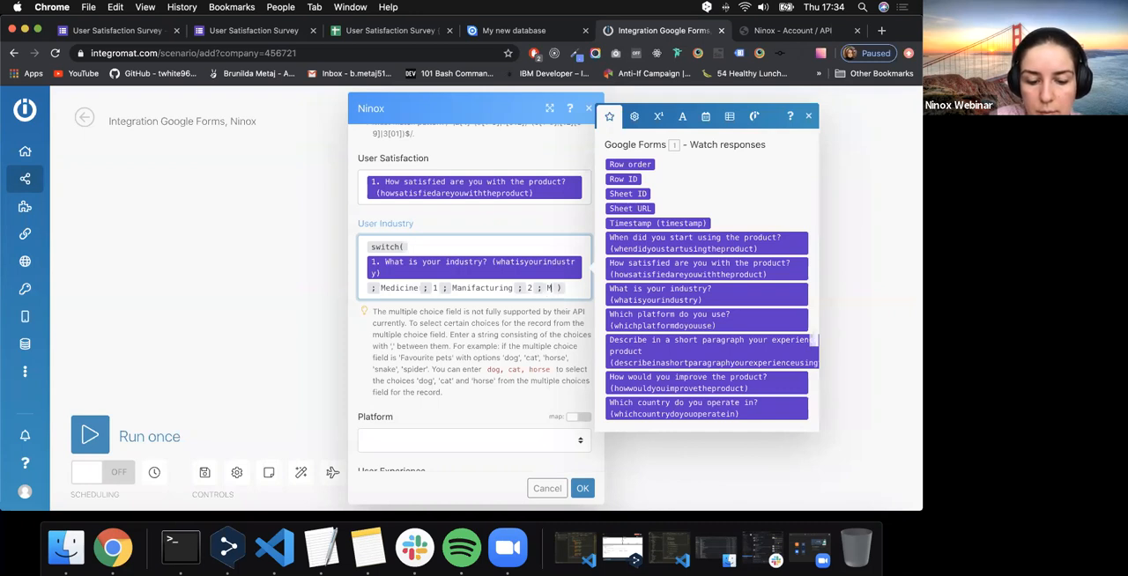
text(;)
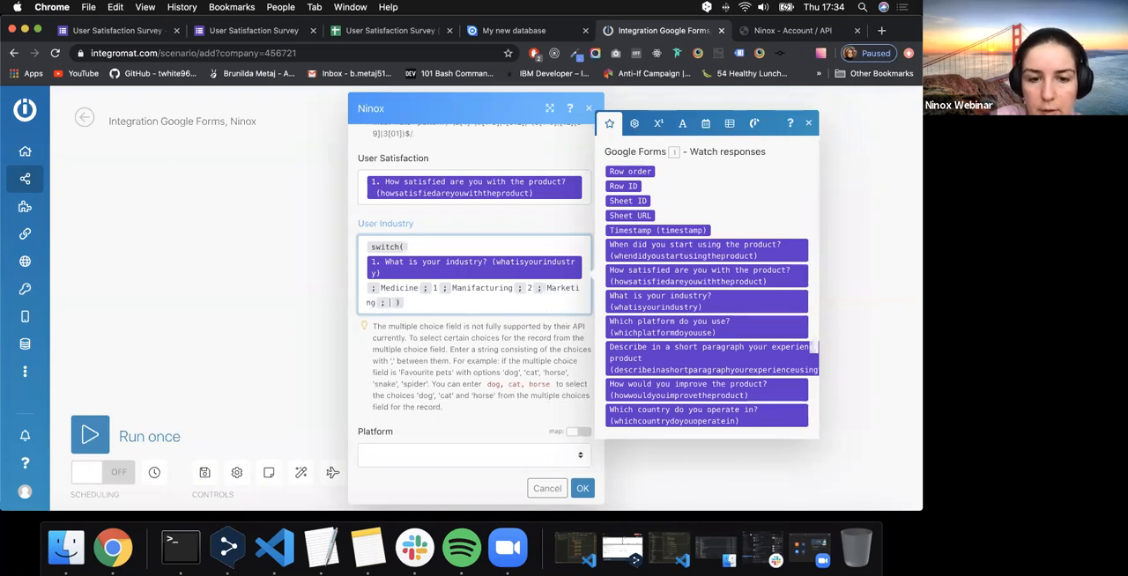
text(3;)
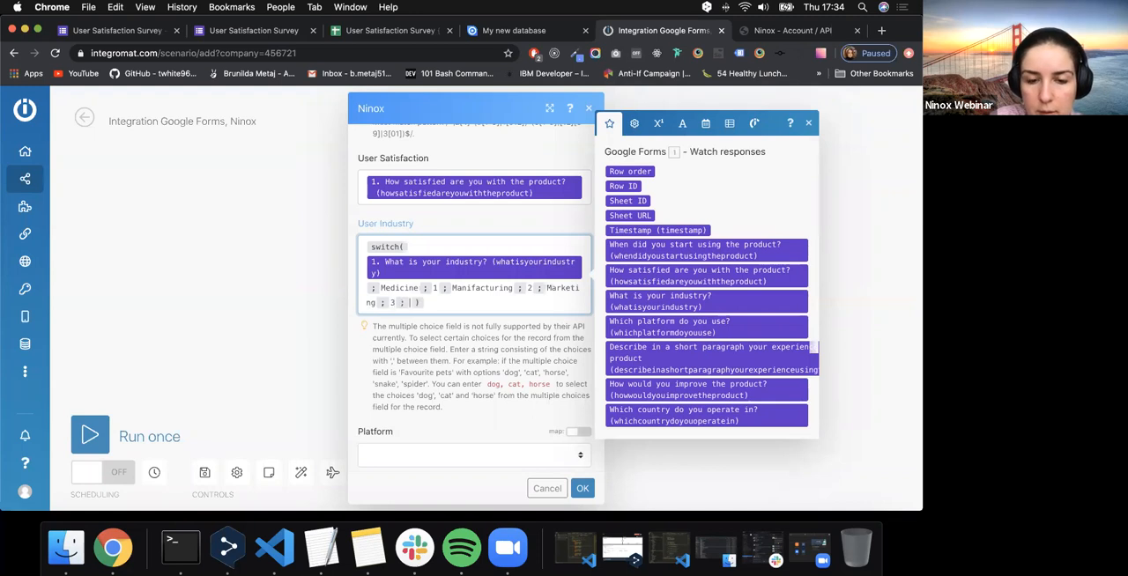
- Check the industry options in the survey form and add Sales as 4 and Engineering as 5 to the User Industry switch function
click(251, 30)
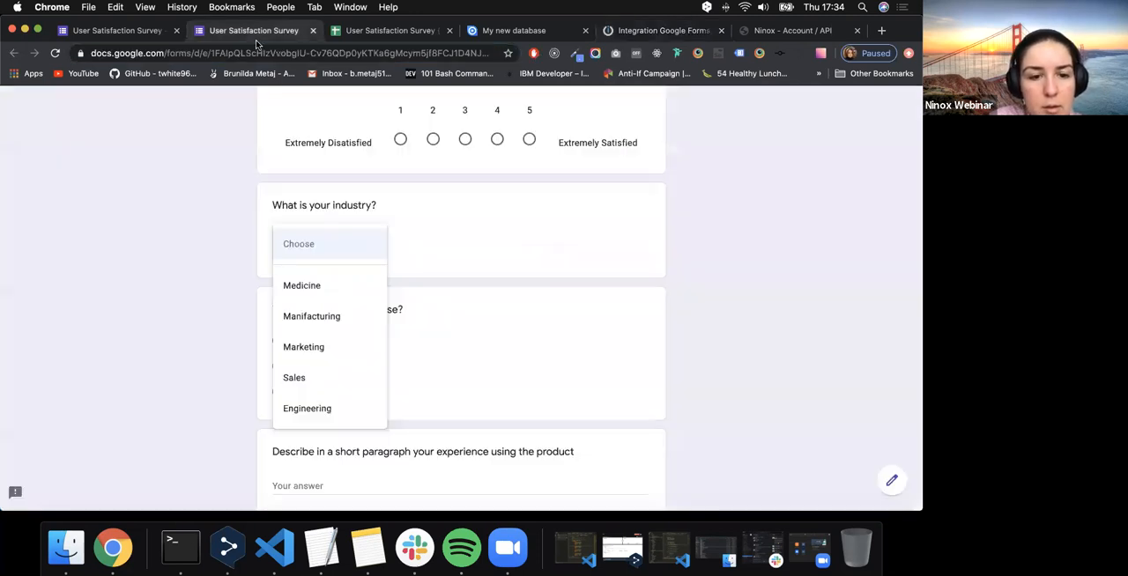
click(680, 35)
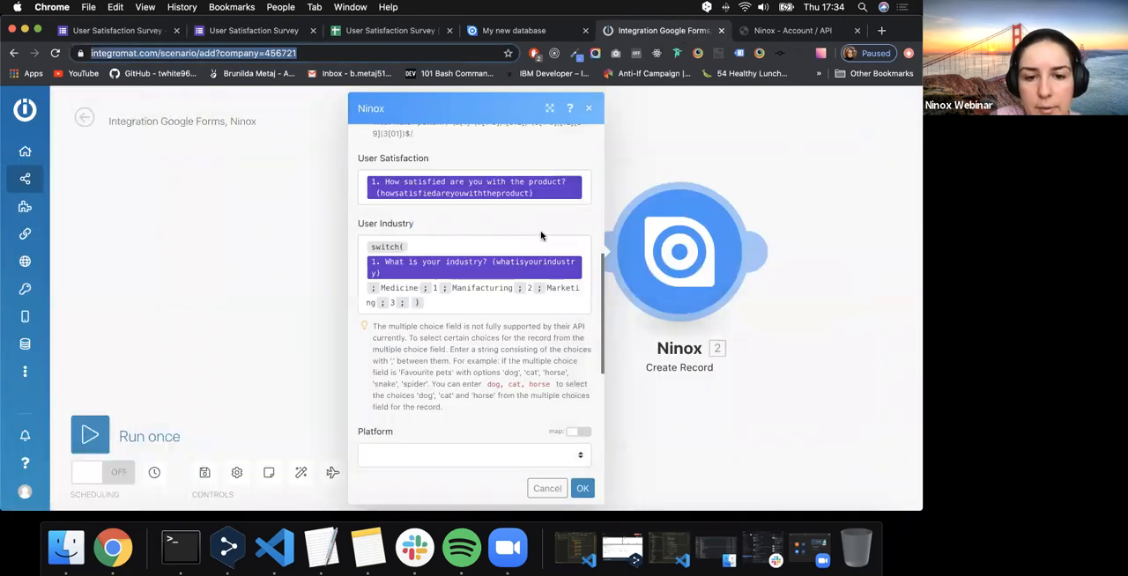
click(408, 304)
text(Sale)
text(;4;)
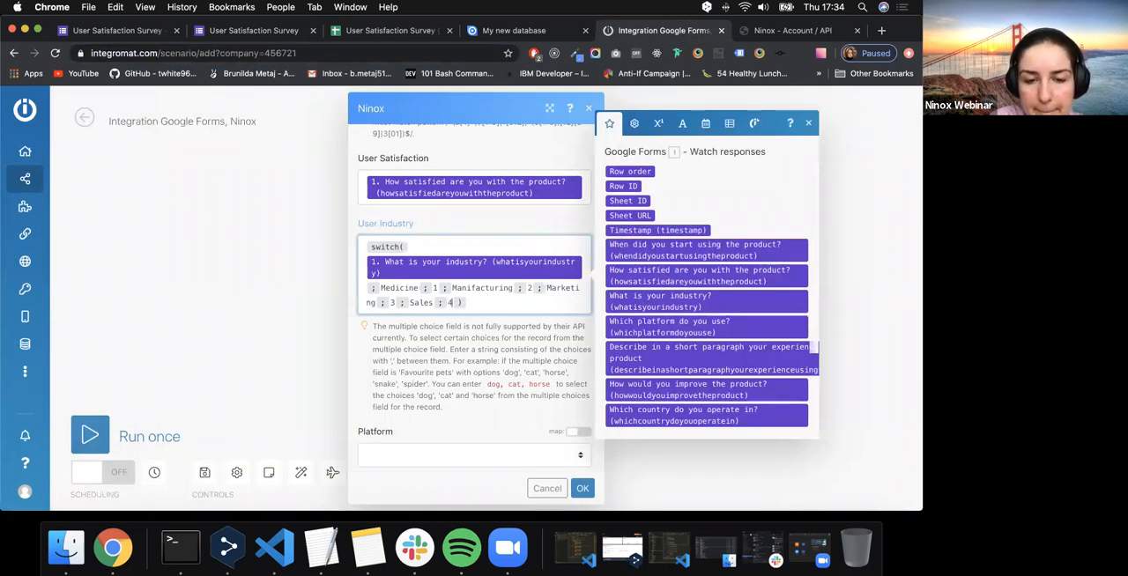
text(Engineering)
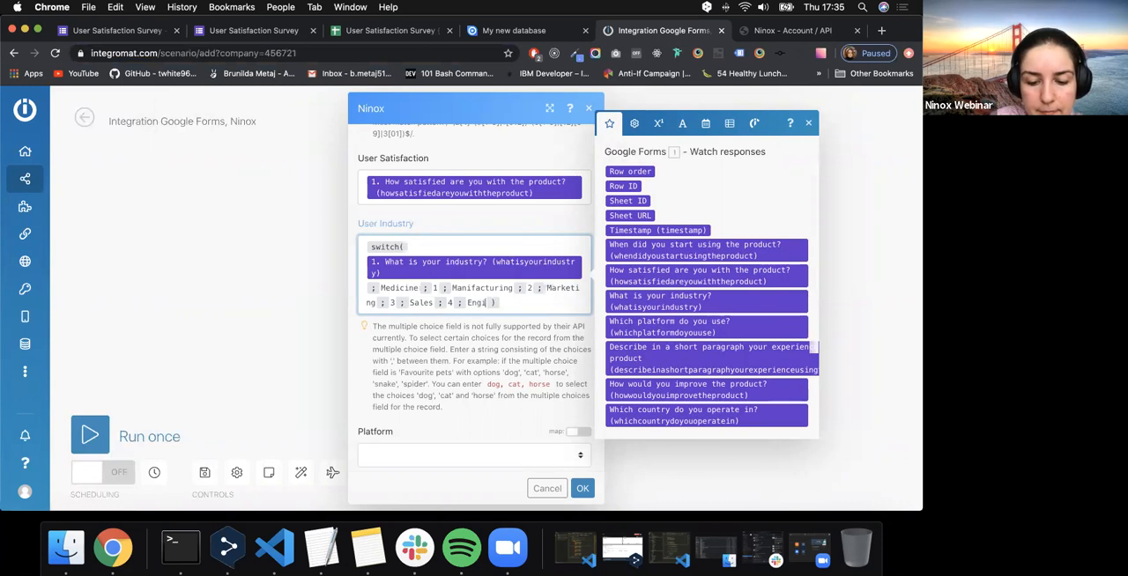
text(;5)
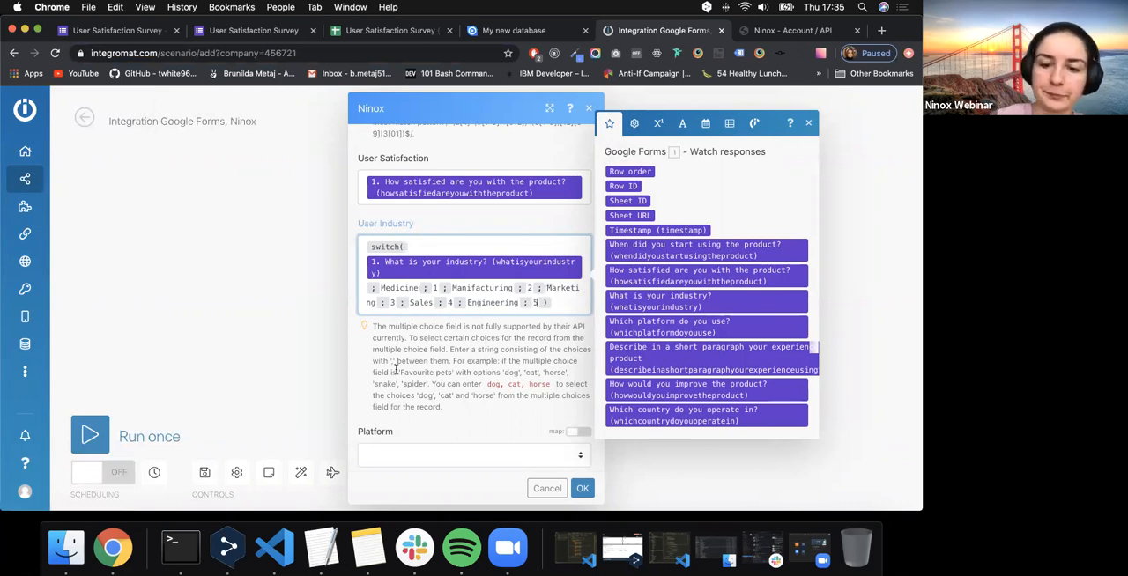
- Enable mapping for Platform and fill it with a switch function whose expression is the answer to "Which platform do you use?"
scroll(395, 370, down, 3)
click(530, 349)
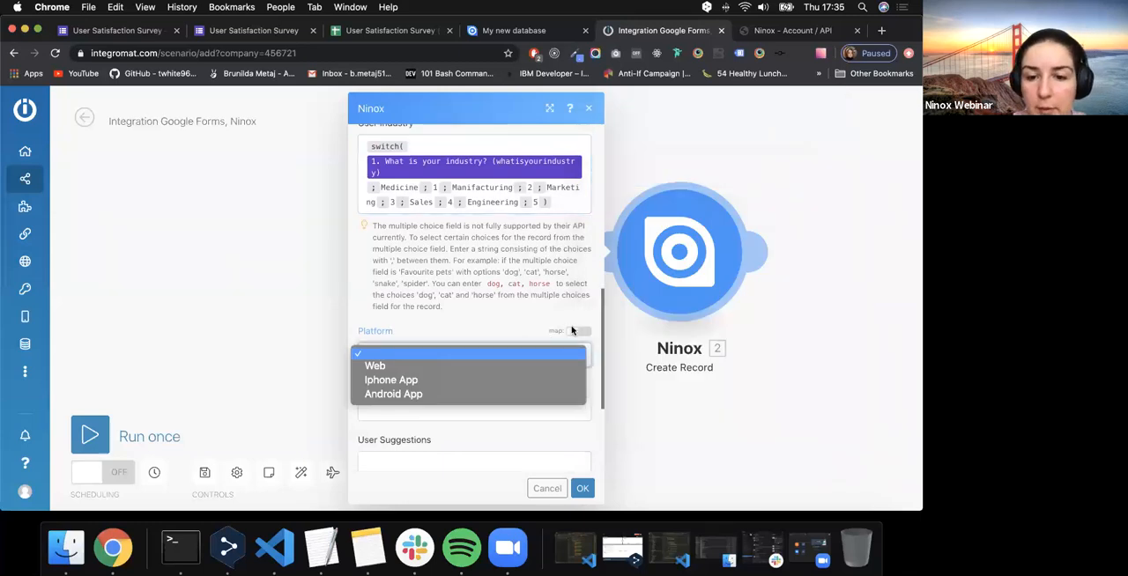
click(579, 330)
drag(680, 398, 478, 365)
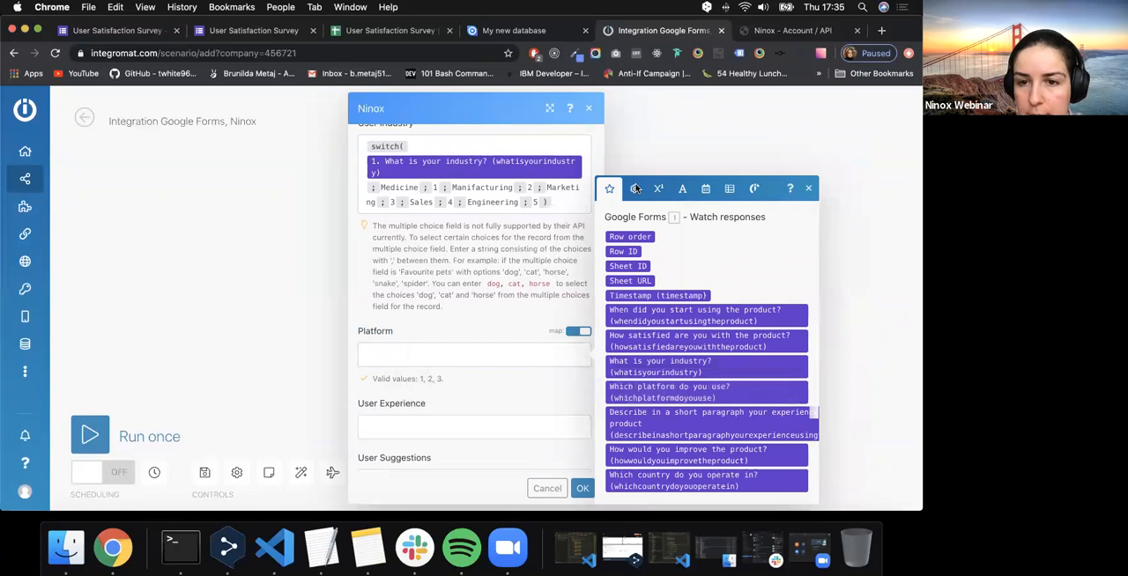
click(633, 188)
drag(729, 348, 416, 358)
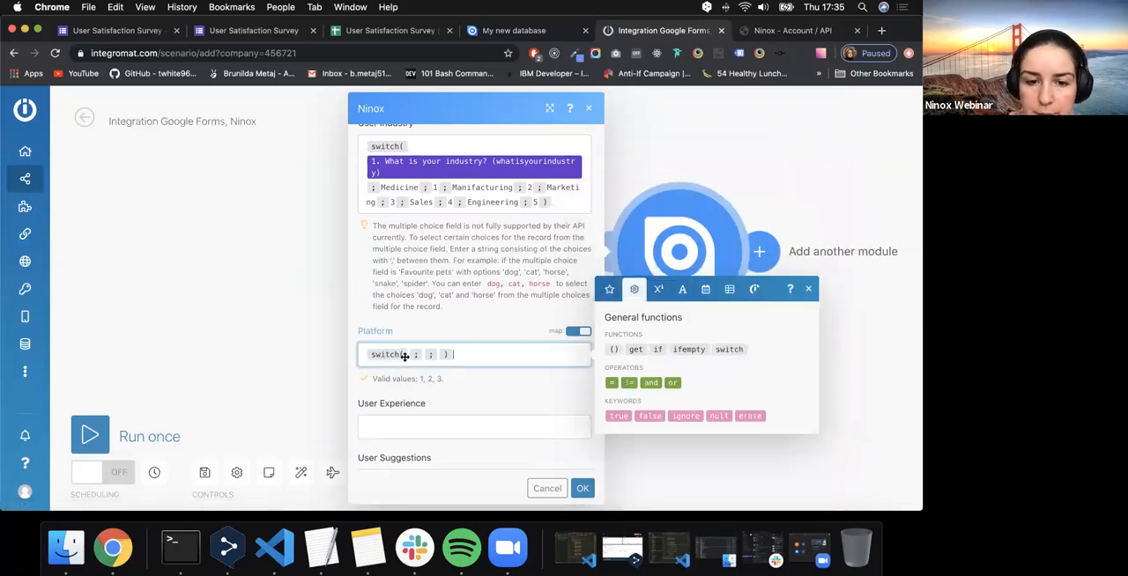
click(608, 289)
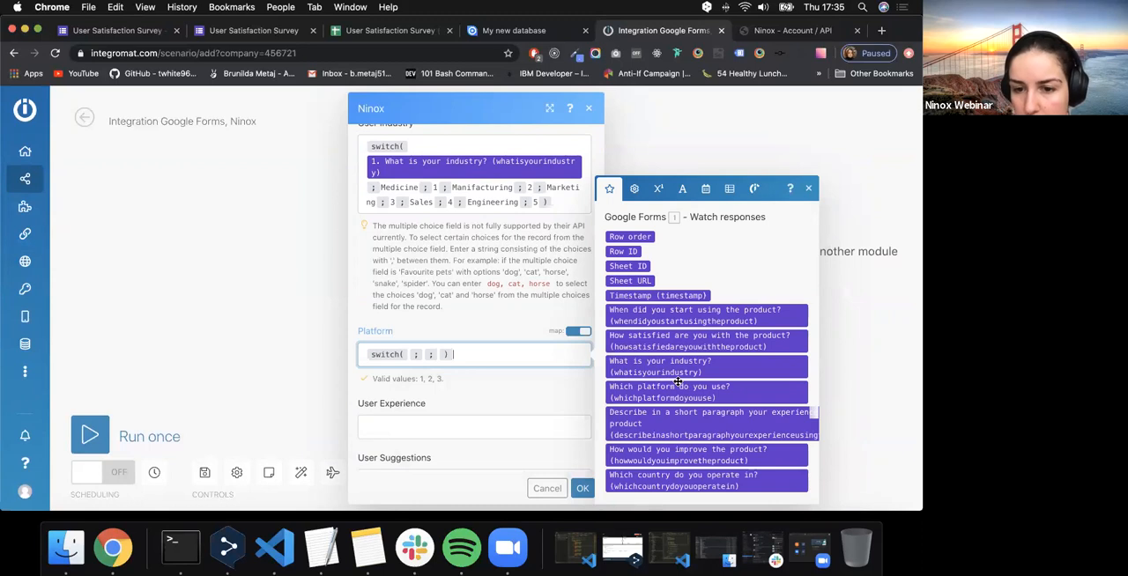
drag(679, 391, 394, 386)
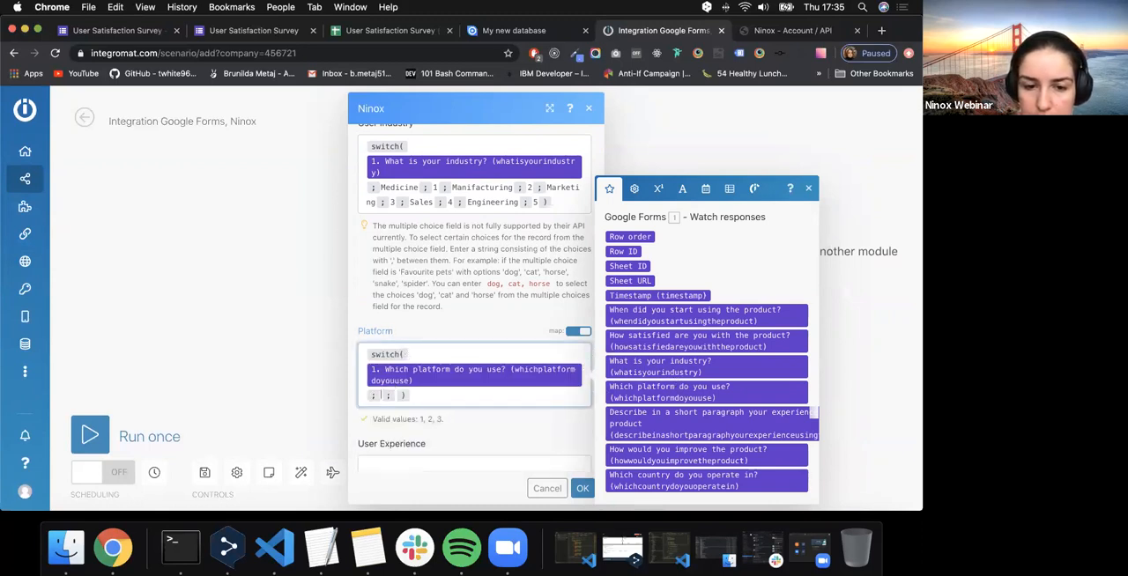
- Complete the Platform switch function with the cases Web as 1, Iphone App as 2 and Android App as 3, without an else value
text(Web;1;)
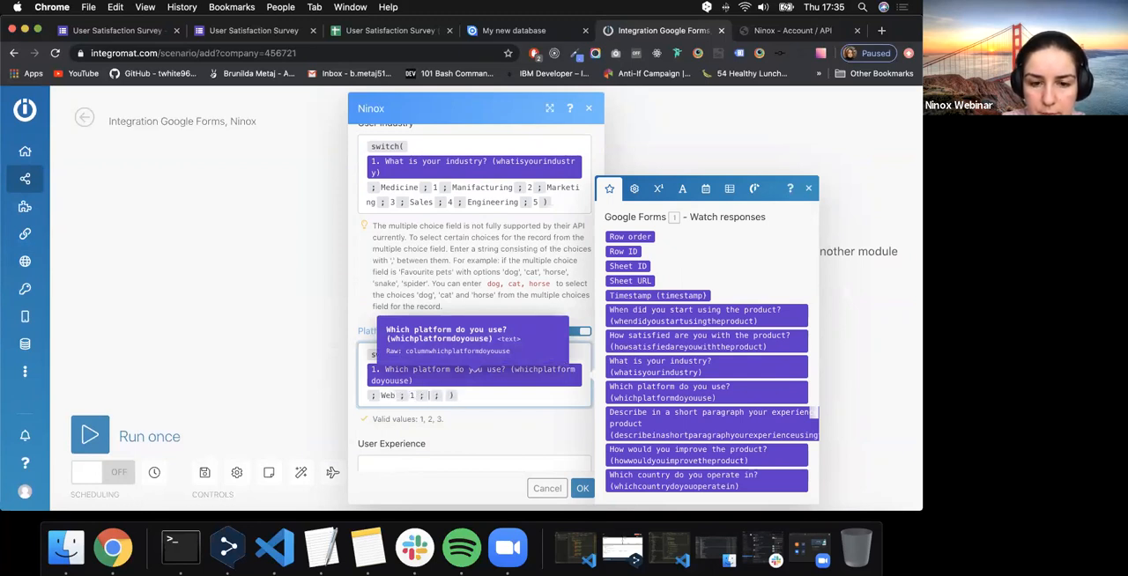
text(Iphone)
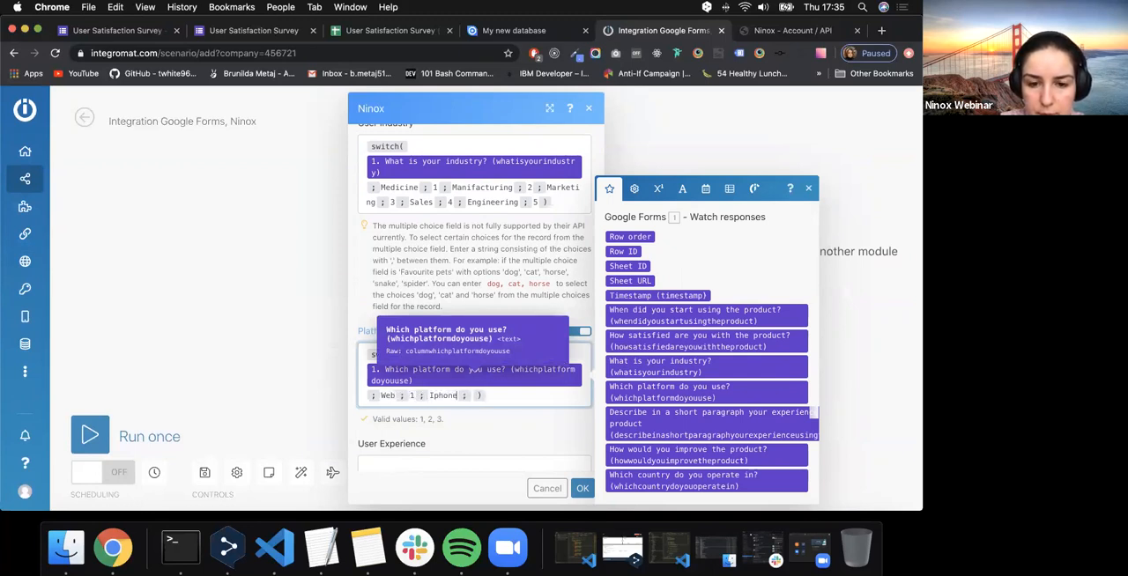
text( App;2;)
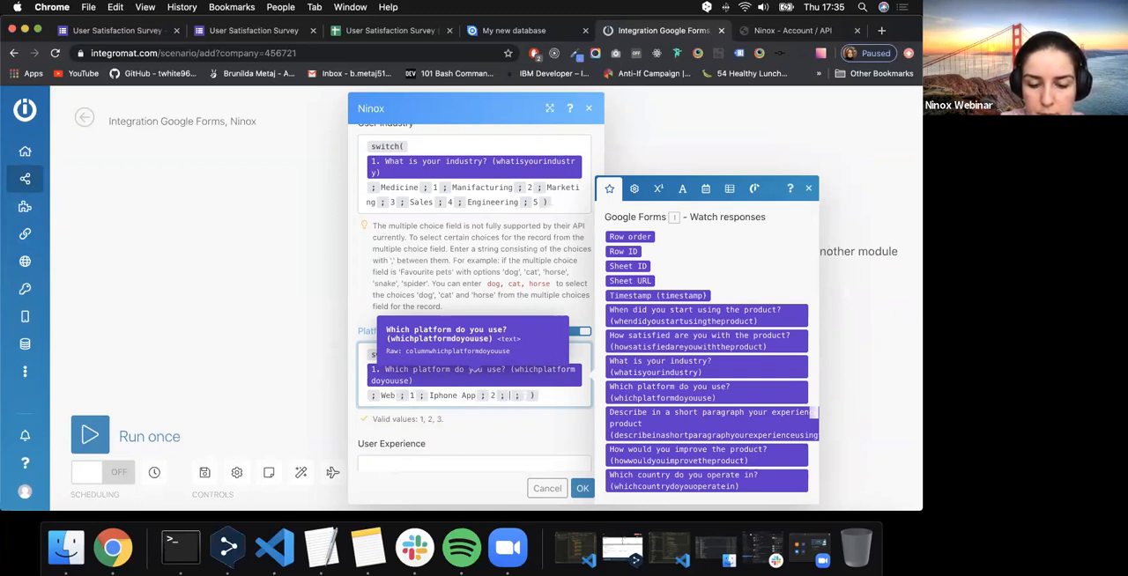
text(Android App;)
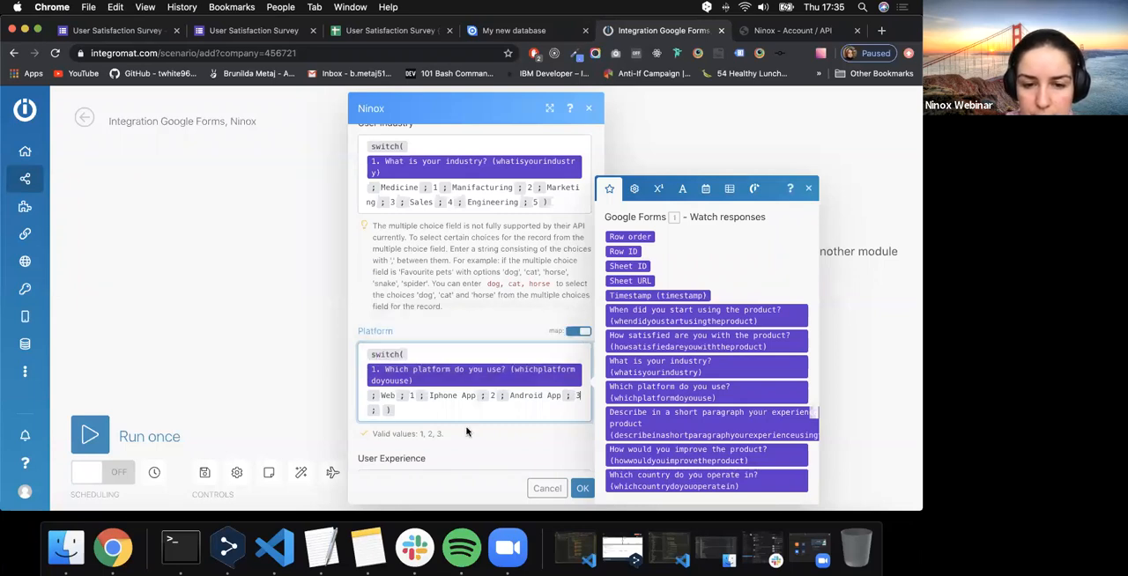
text(3;)
key(BackSpace)
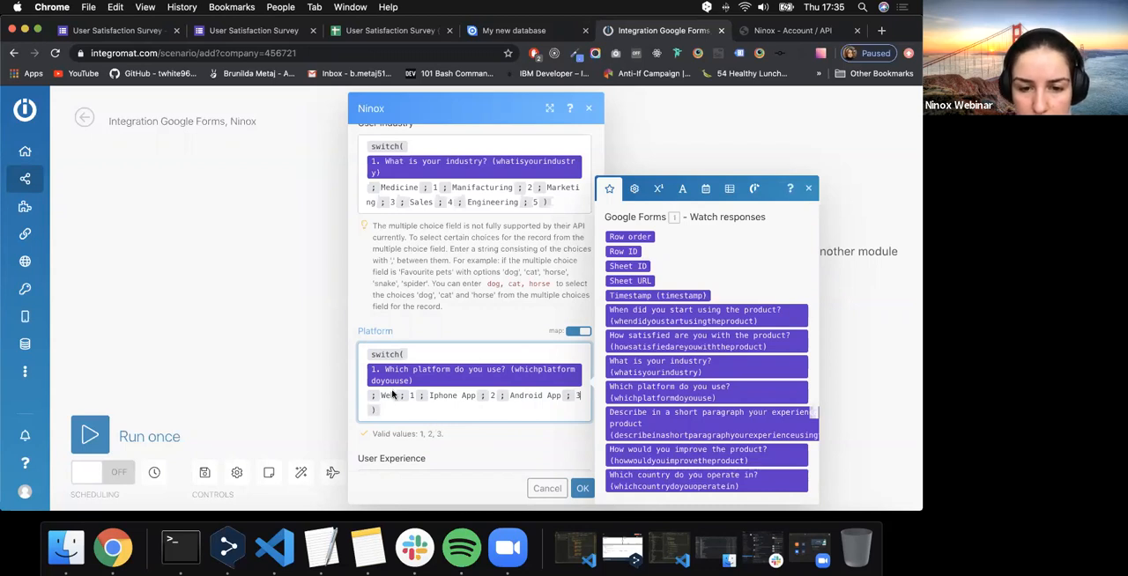
- Map the short-paragraph experience answer to User Experience and the answer to "How would you improve the product?" to User Suggestions
scroll(392, 388, down, 3)
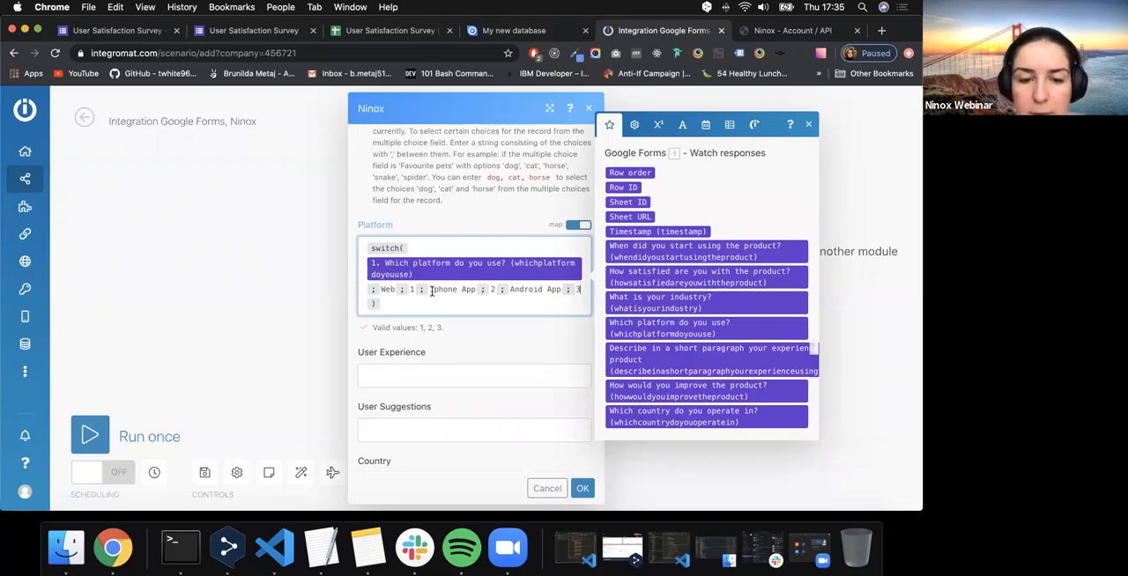
click(434, 367)
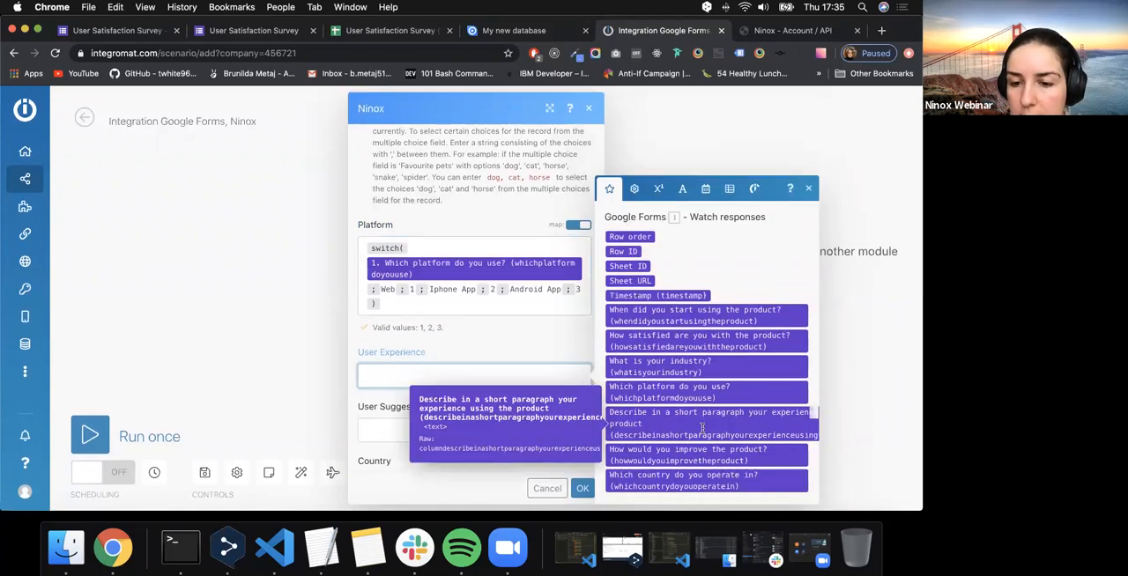
drag(680, 428, 469, 388)
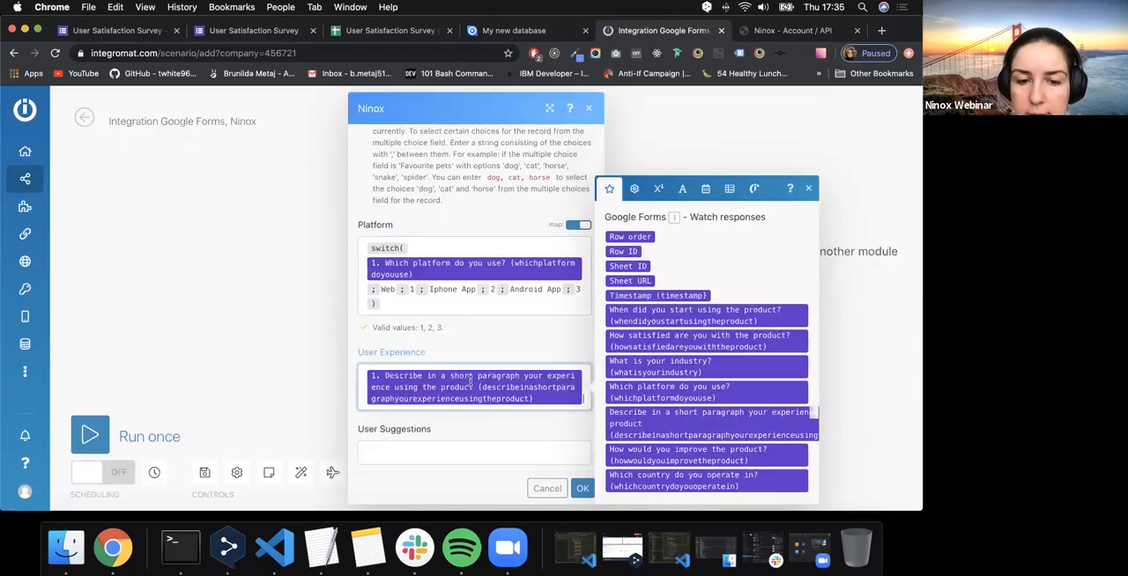
scroll(470, 380, down, 2)
scroll(476, 352, down, 2)
click(507, 290)
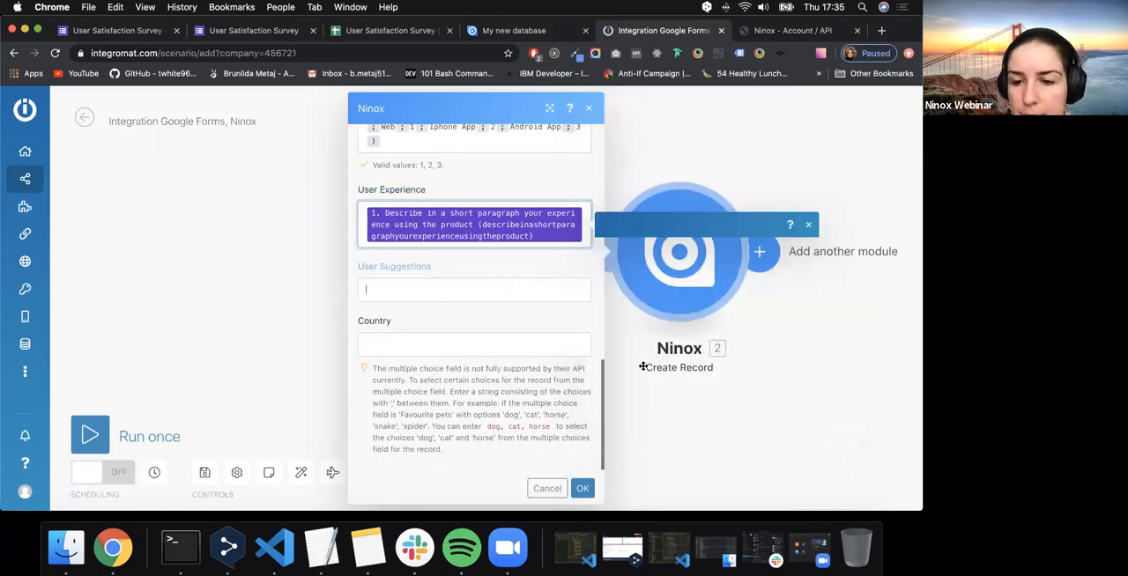
drag(696, 406, 446, 305)
- Fill the Country field with a switch function whose expression is the answer to "Which country do you operate in?"
click(449, 355)
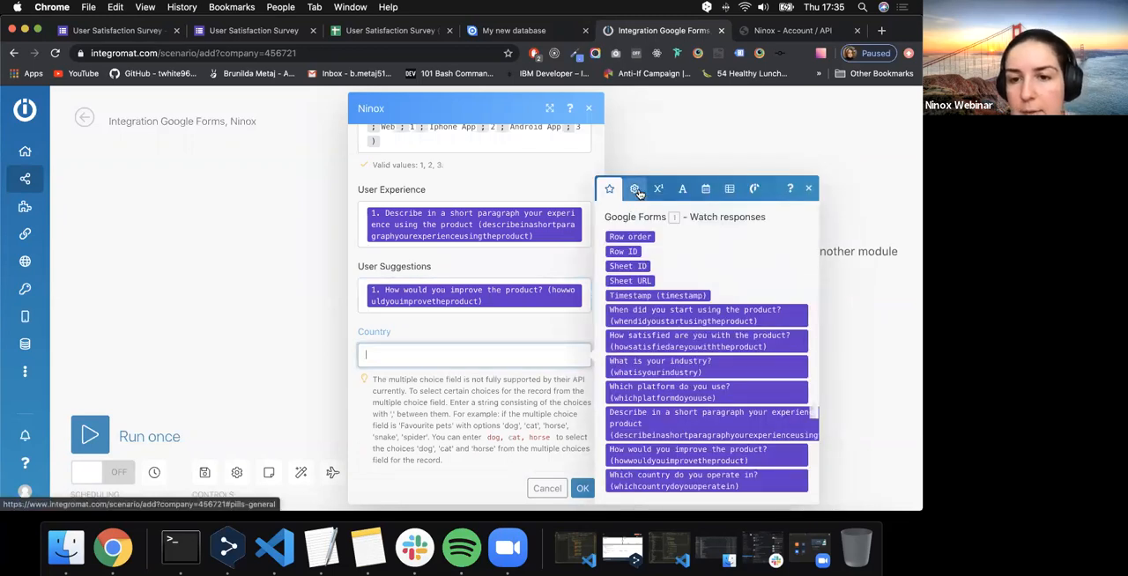
click(633, 188)
drag(706, 350, 493, 355)
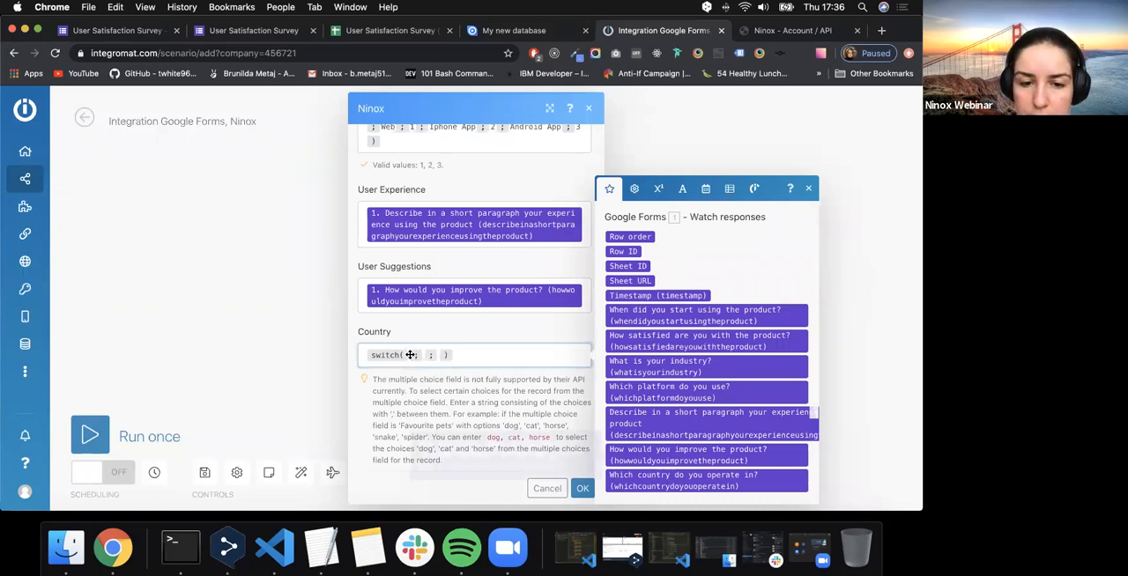
drag(648, 479, 405, 355)
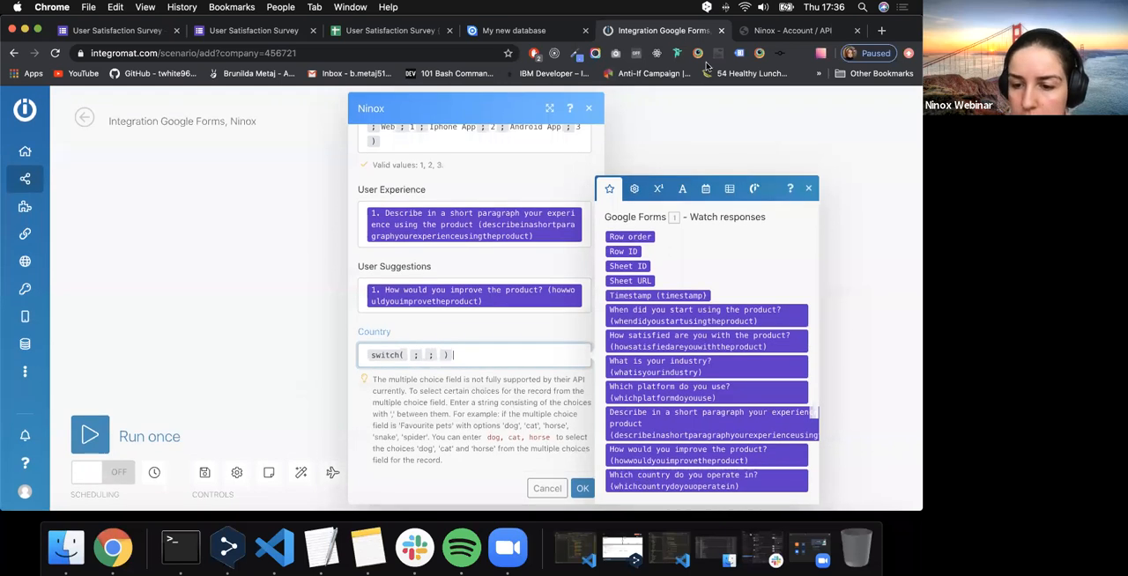
drag(678, 478, 413, 356)
drag(652, 484, 409, 361)
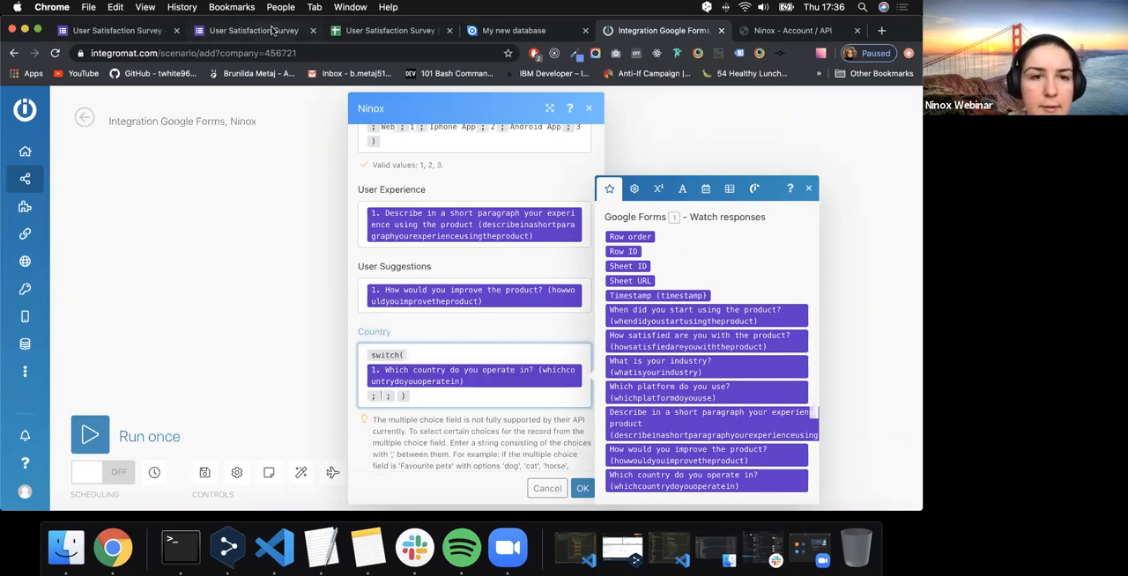
- Check the country options in the survey form and complete the Country switch function with Germany as 1, Canada as 2 and France as 3
key(super+2)
scroll(239, 441, down, 5)
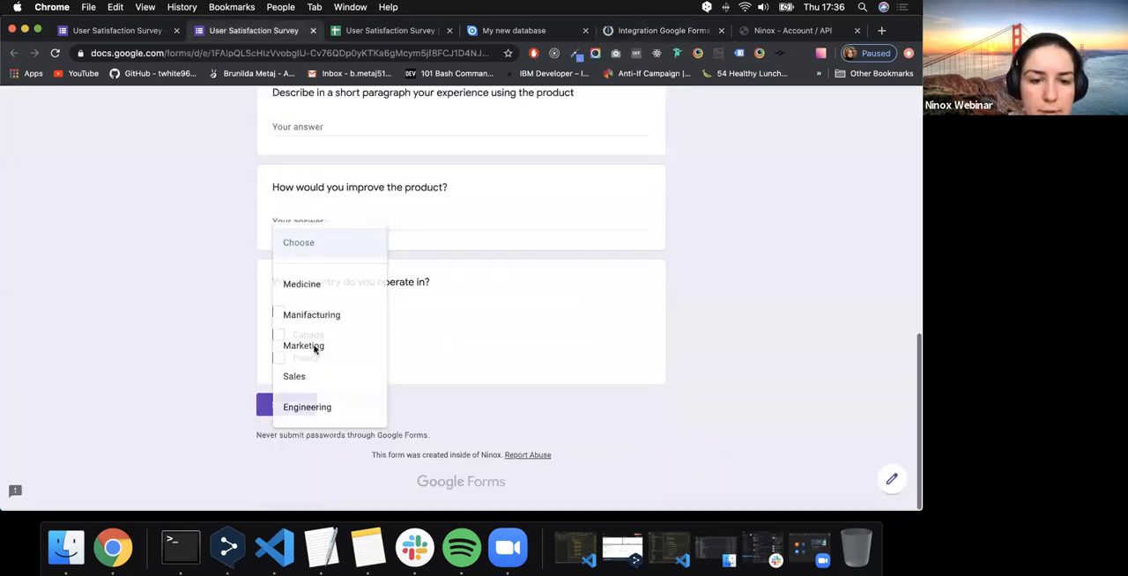
click(315, 348)
key(super+5)
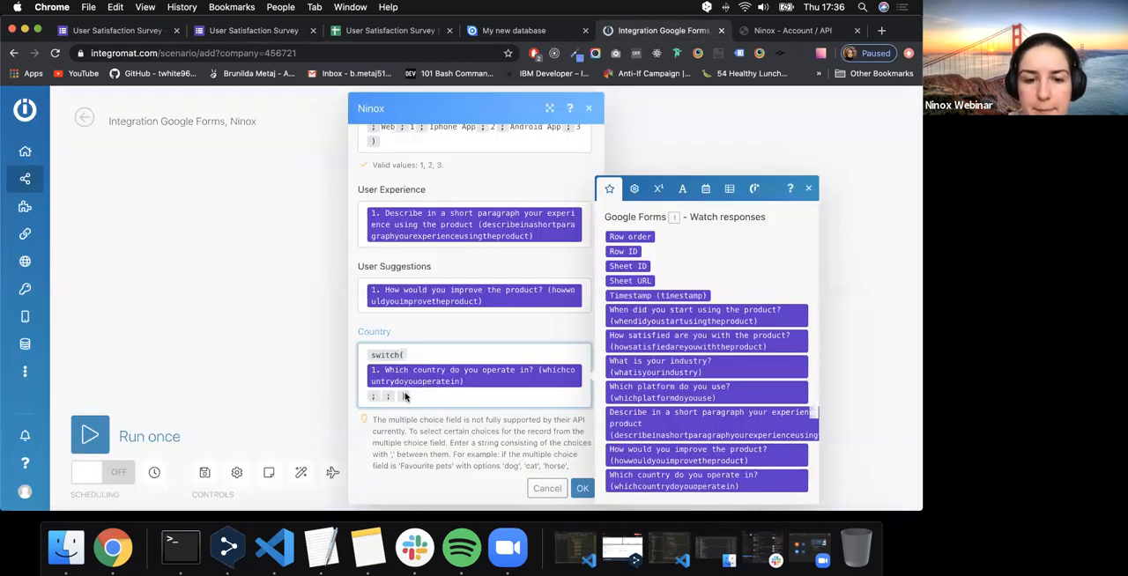
text(Germany ; )
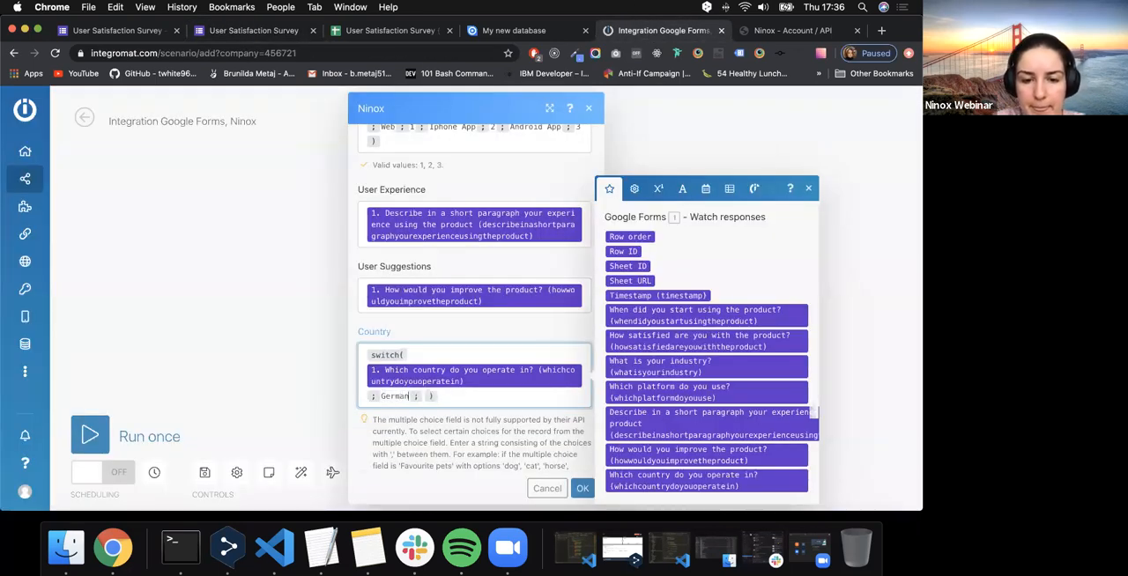
text(1 ; )
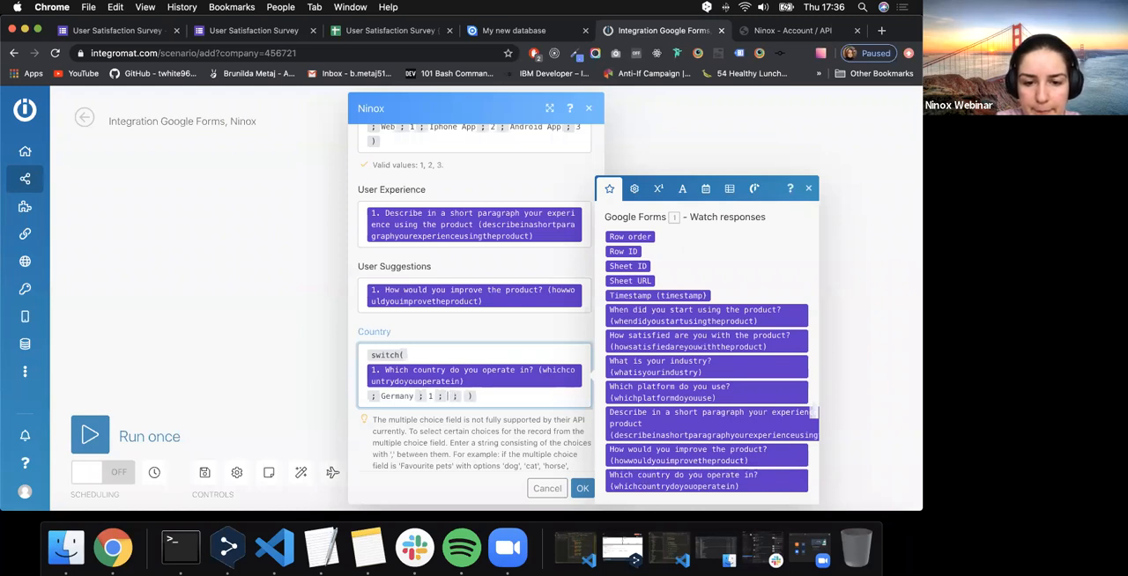
text(Canada ; 2 ; France ;)
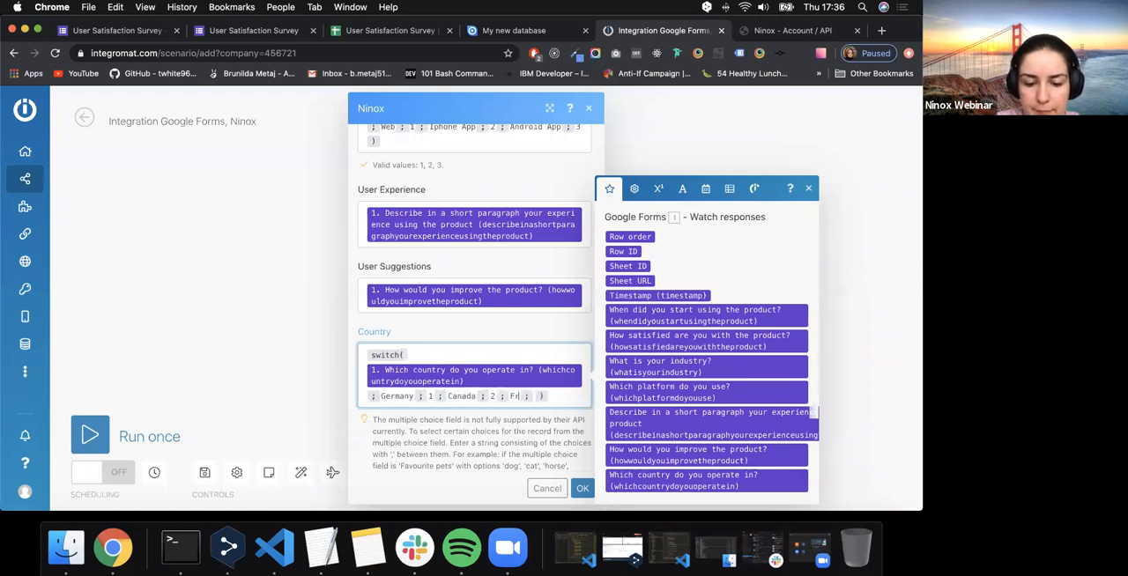
key(BackSpace)
text(3)
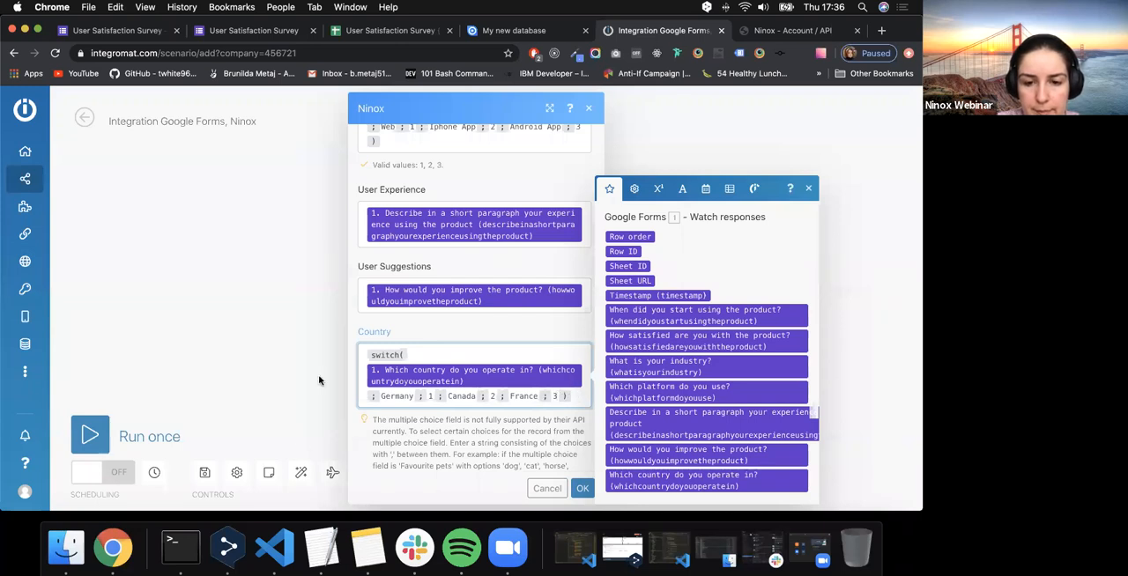
- Review the Ninox record mappings from Team, Database and Table through Date started, User Satisfaction and User Industry
scroll(394, 299, up, 10)
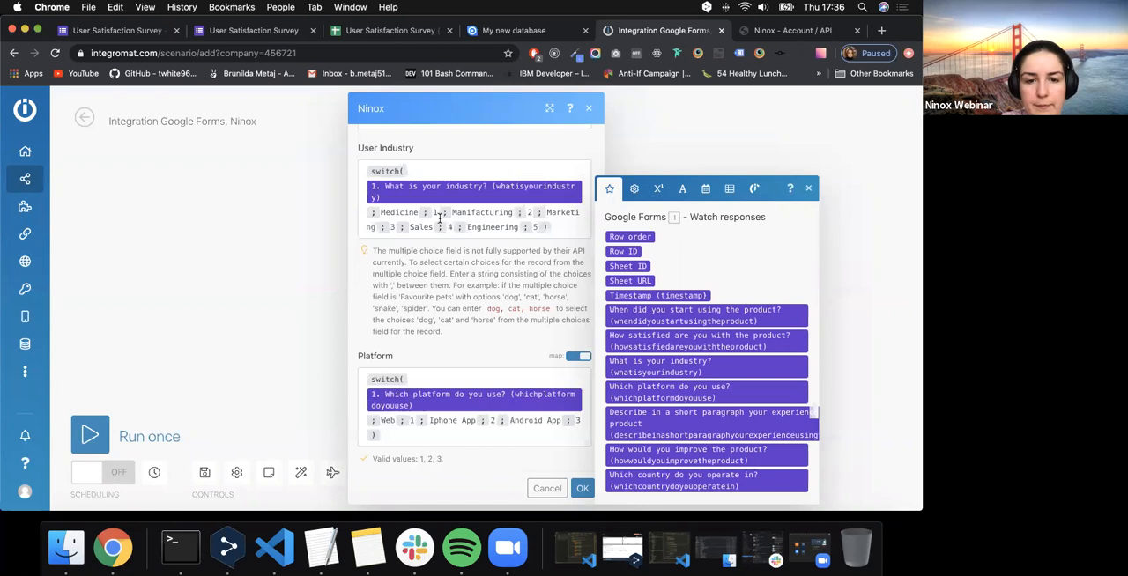
scroll(445, 215, up, 3)
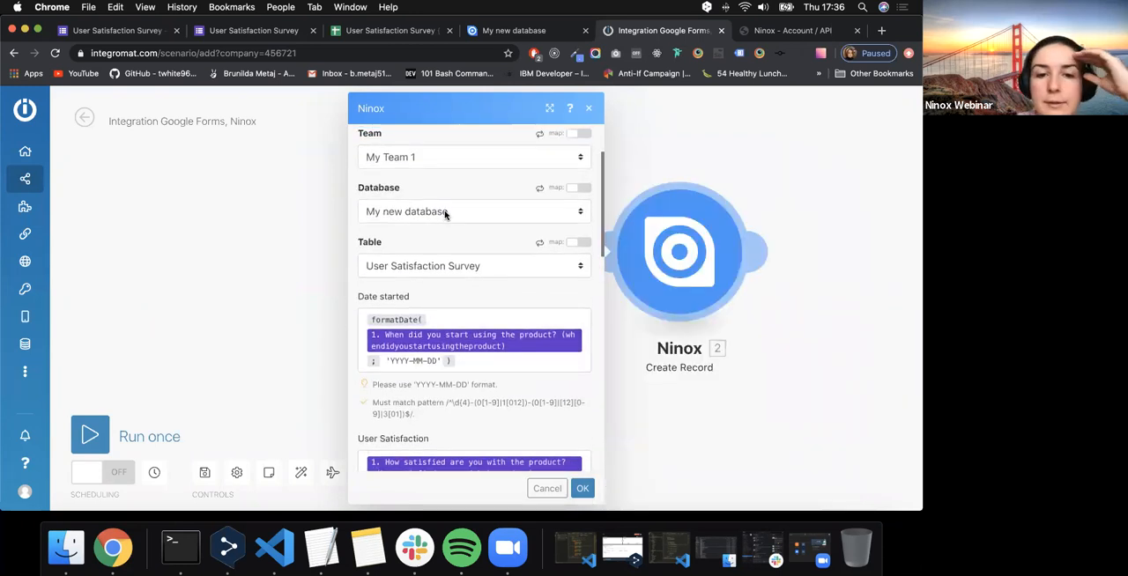
scroll(445, 215, down, 2)
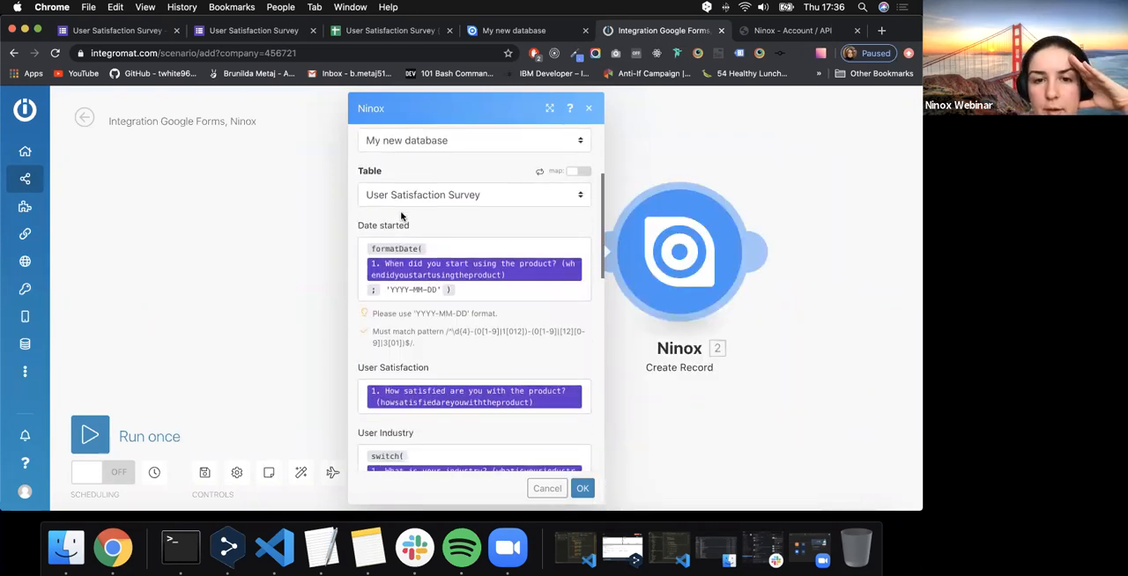
scroll(404, 217, up, 4)
scroll(445, 296, down, 2)
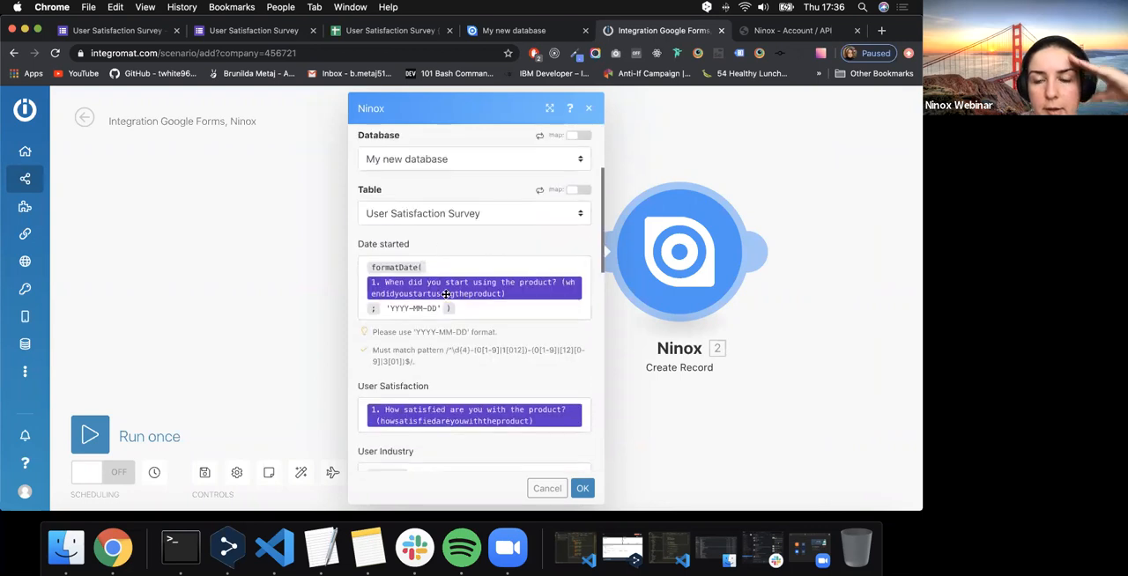
scroll(446, 294, down, 2)
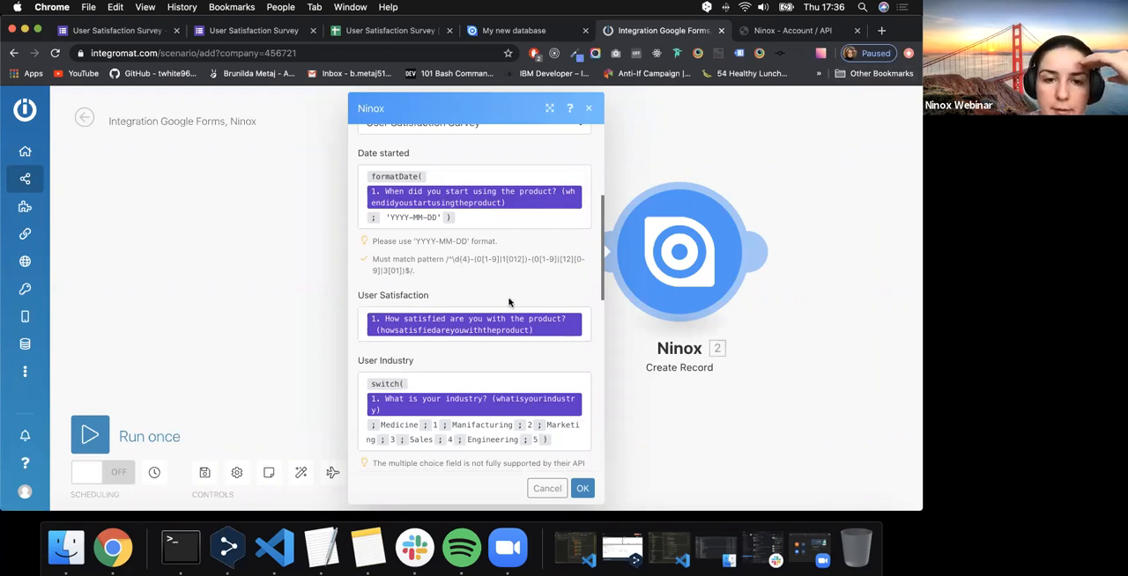
scroll(511, 304, up, 2)
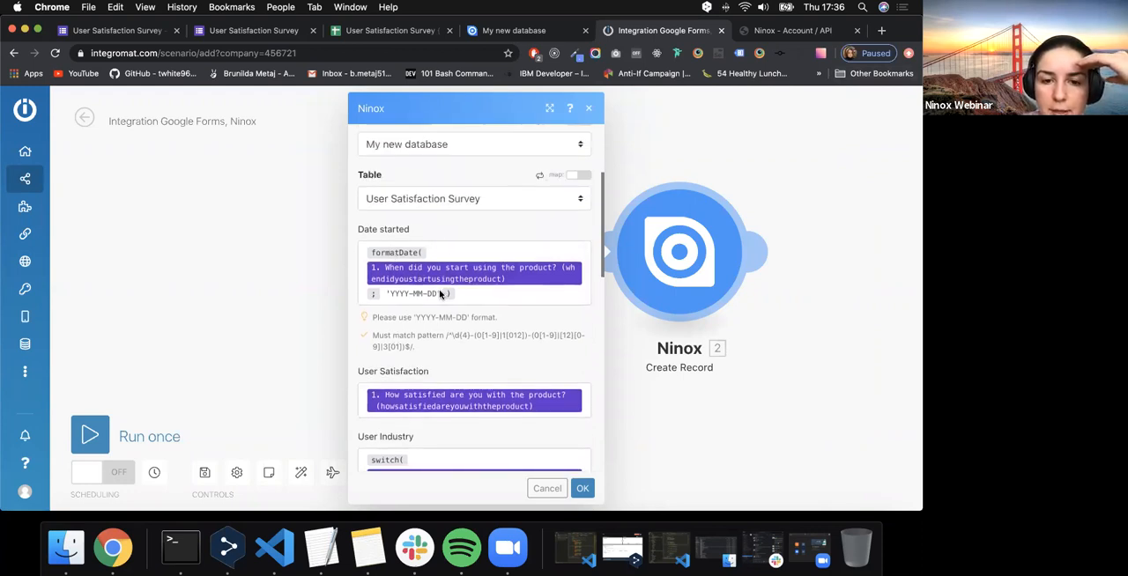
scroll(398, 261, down, 1)
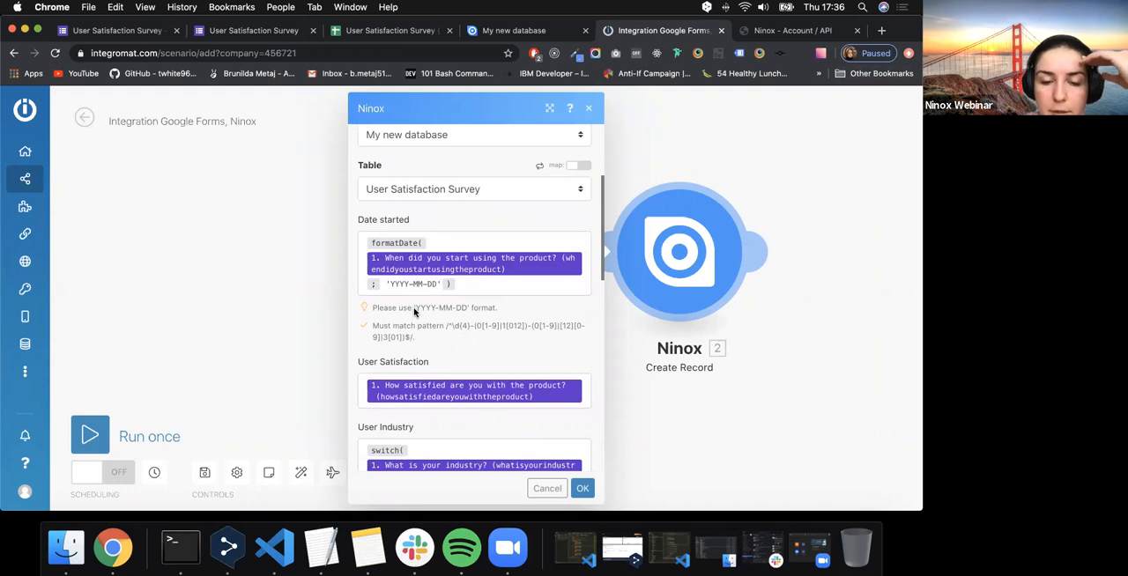
scroll(414, 310, down, 3)
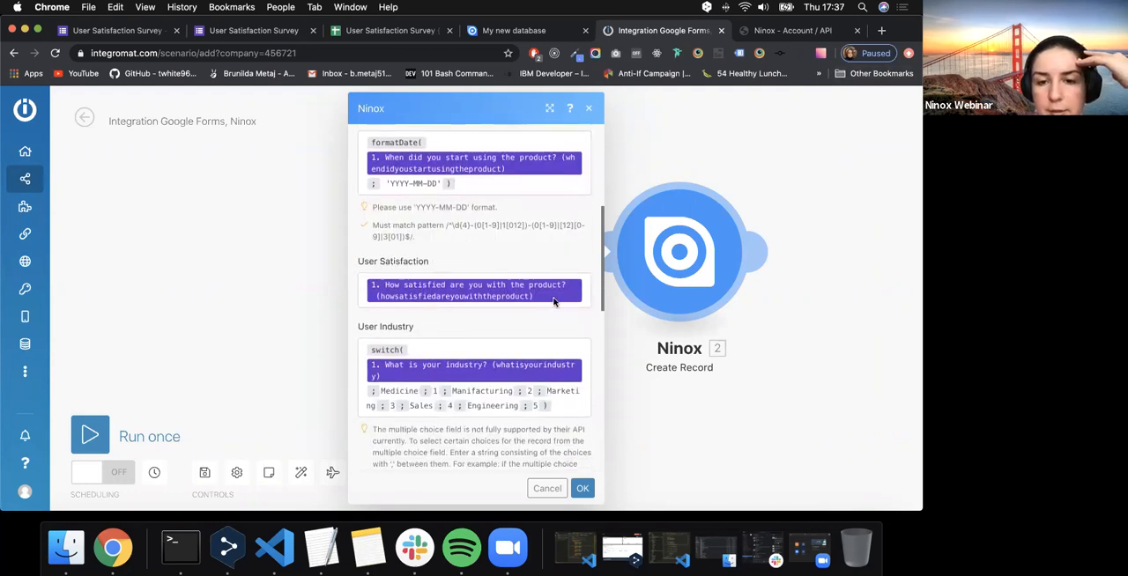
scroll(553, 302, down, 3)
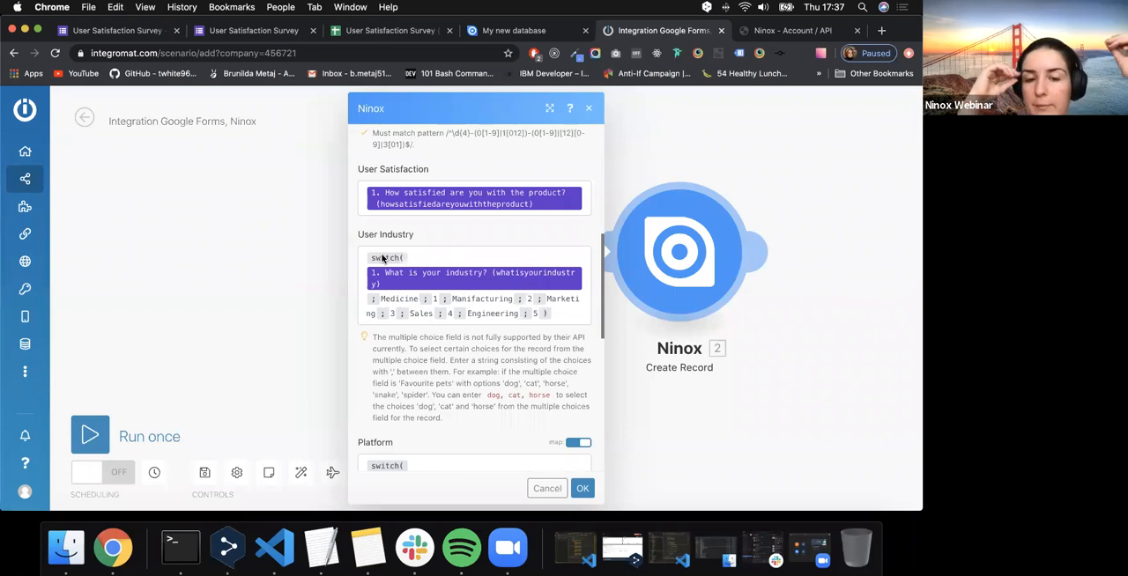
- Compare the survey form's questions with the numbered choice values of the User Industry field in the Ninox table
click(277, 38)
scroll(294, 327, up, 3)
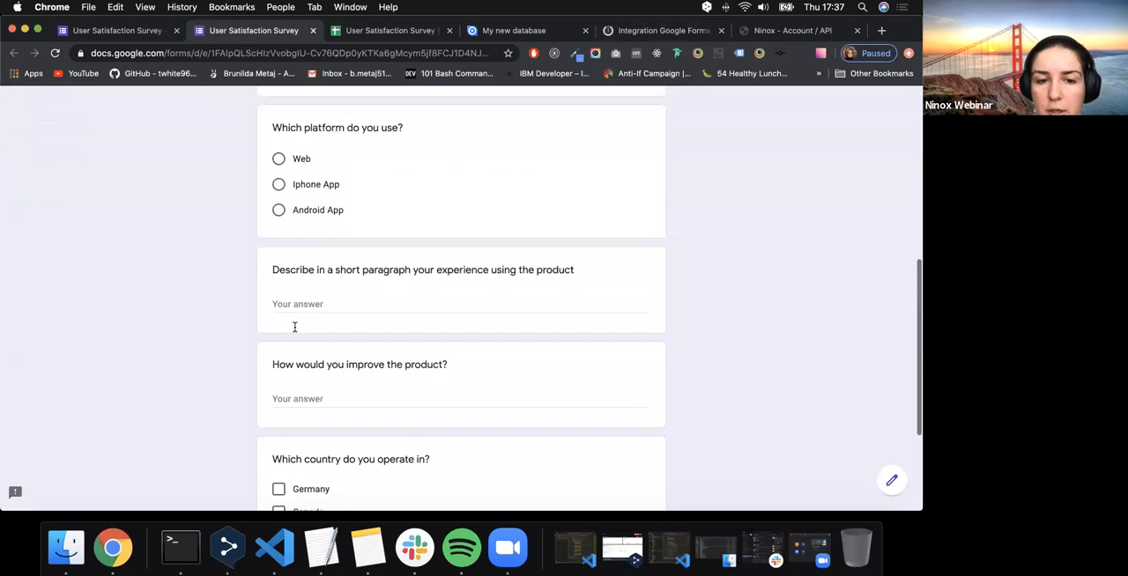
scroll(294, 327, up, 2)
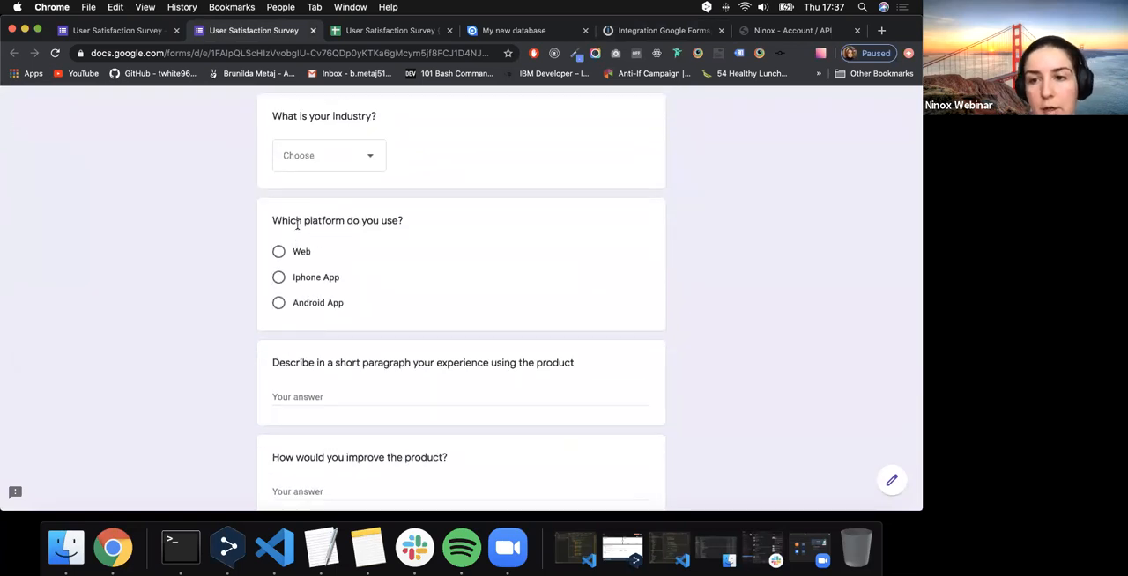
click(559, 33)
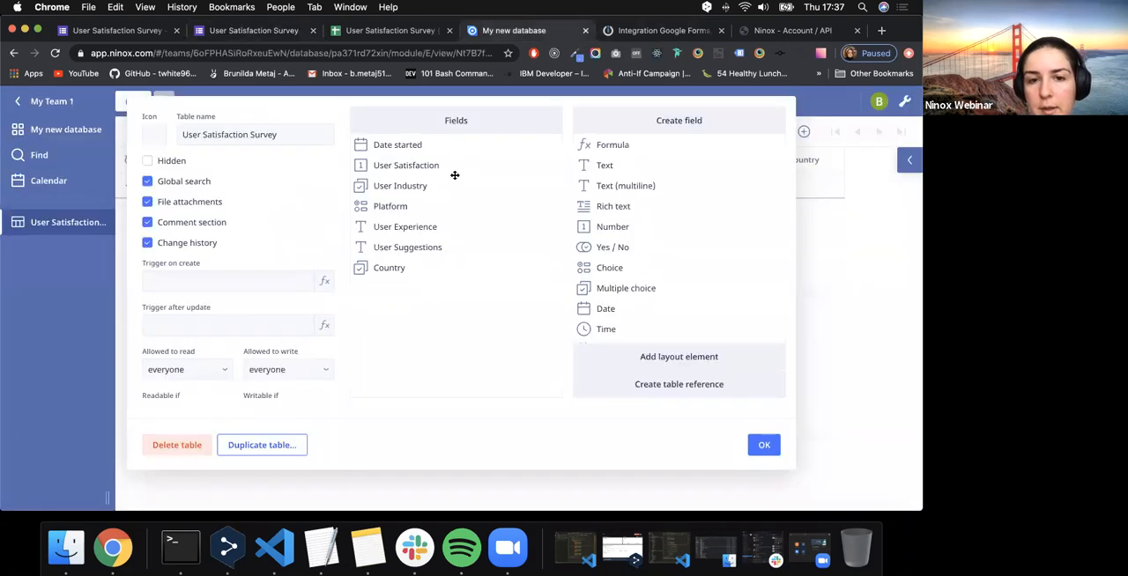
click(536, 187)
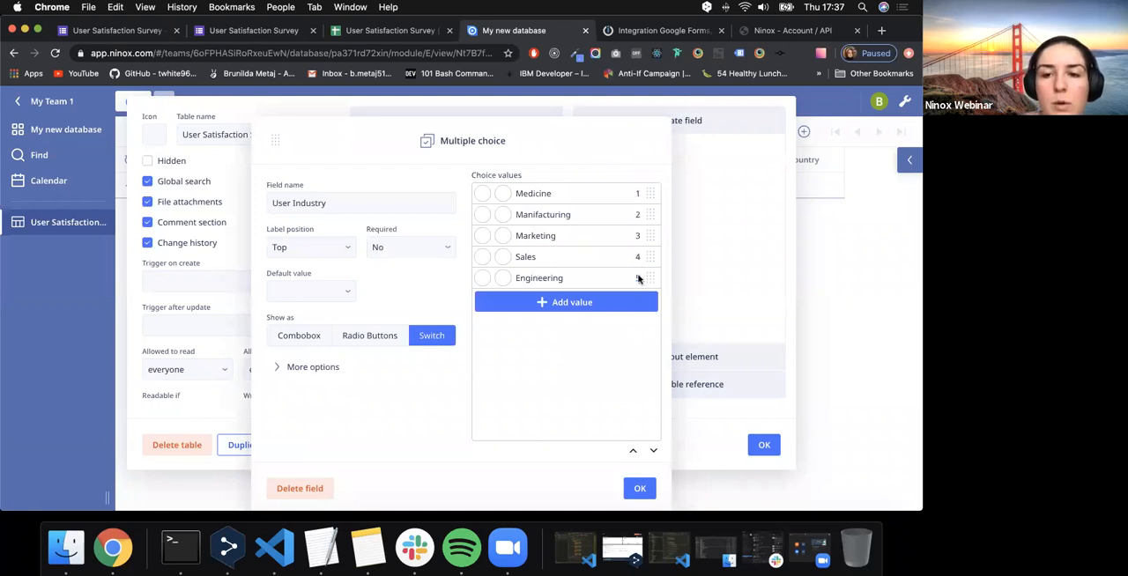
click(759, 32)
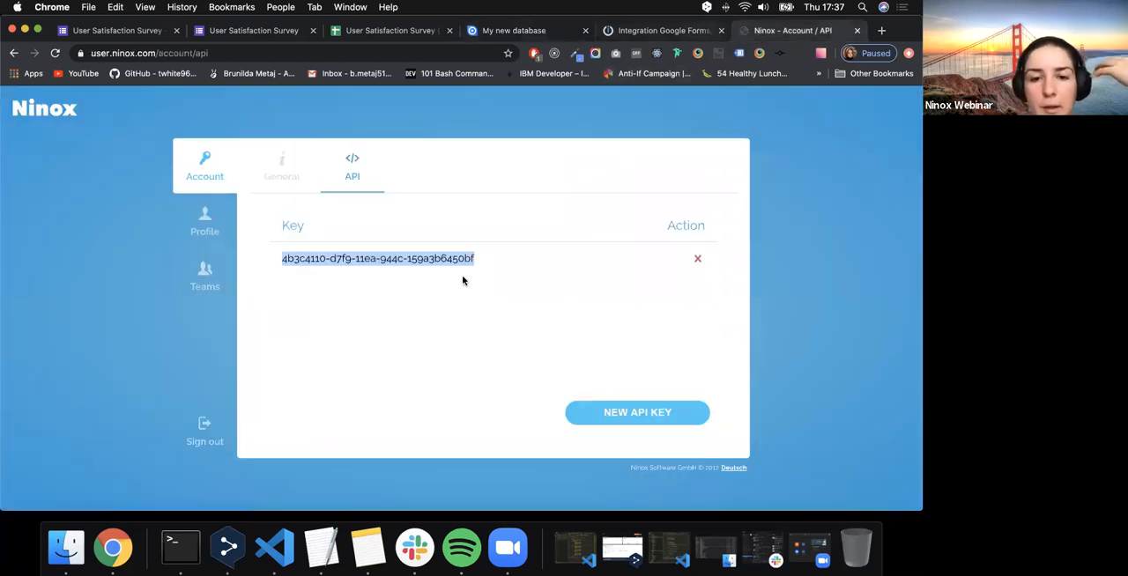
key(super+alt+Left)
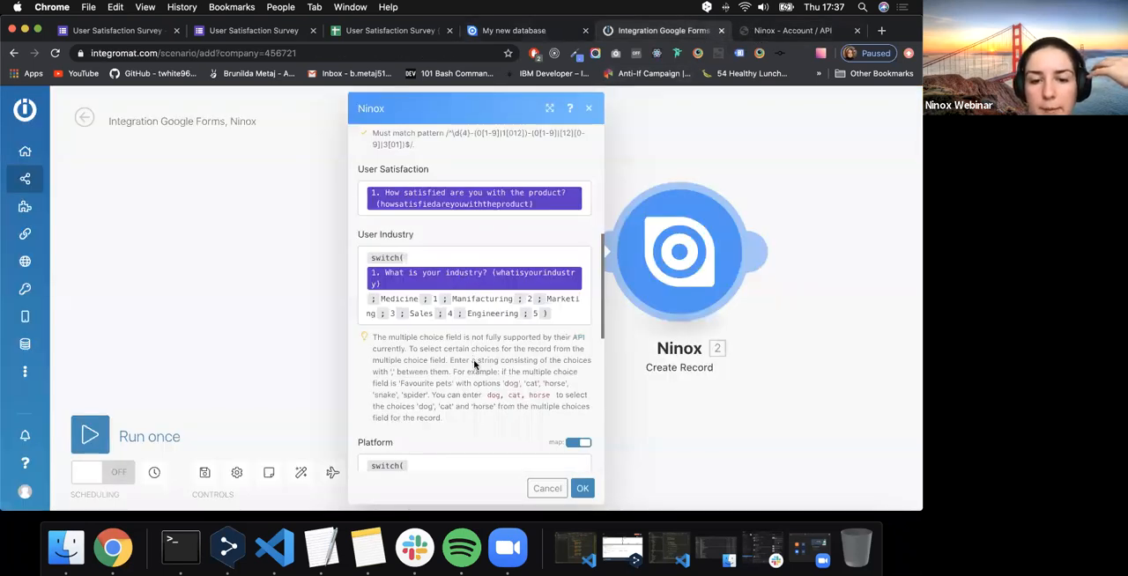
- Check the remaining field mappings, confirm the Ninox Create Record settings and run the scenario once
scroll(474, 364, down, 3)
scroll(475, 361, up, 5)
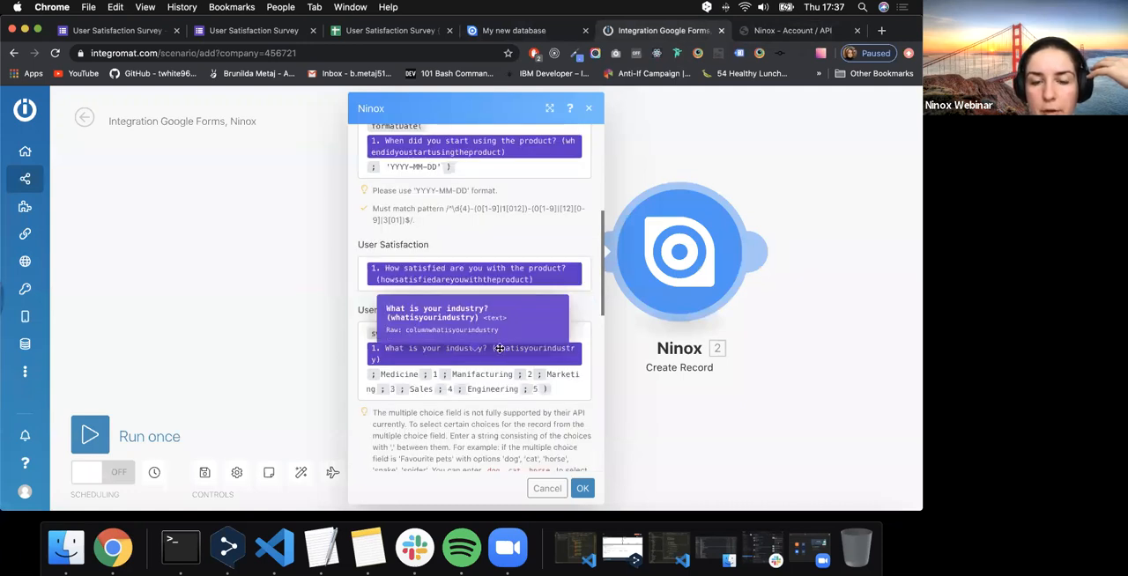
scroll(499, 349, down, 3)
scroll(496, 353, down, 2)
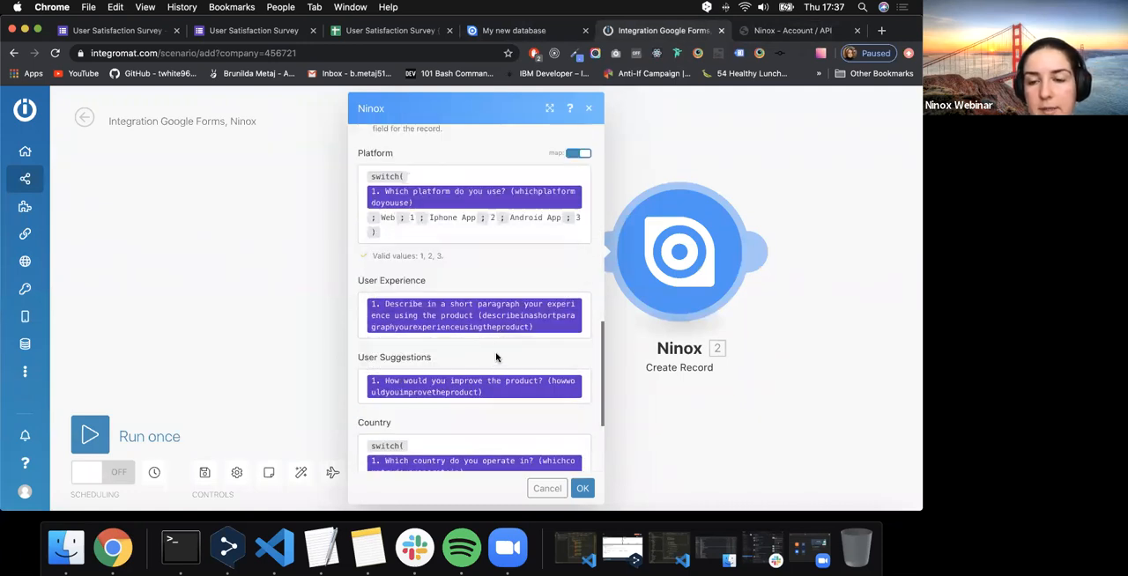
scroll(478, 286, down, 1)
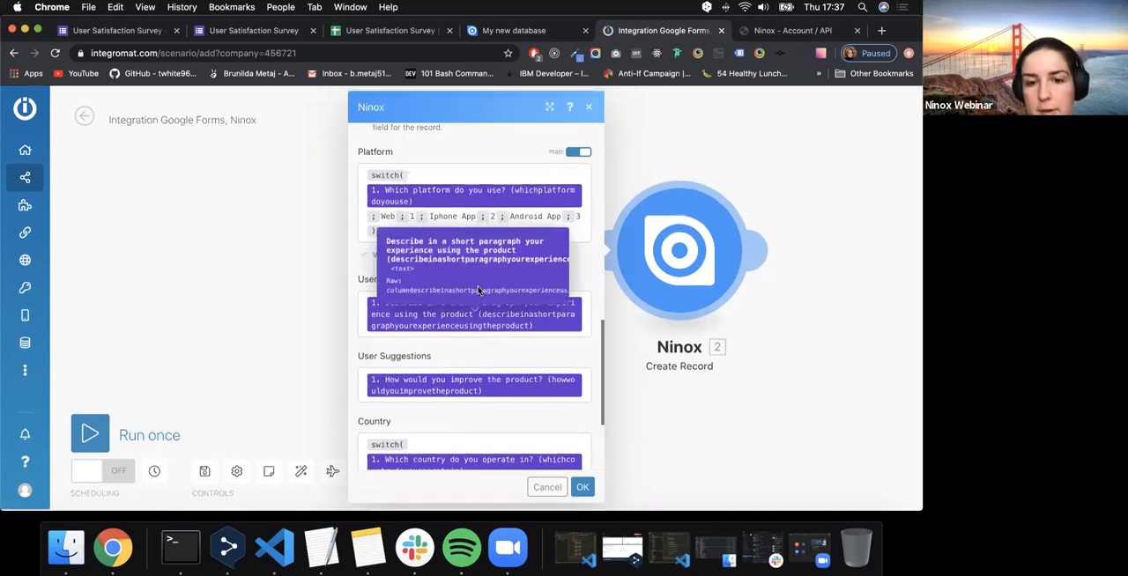
scroll(474, 291, down, 3)
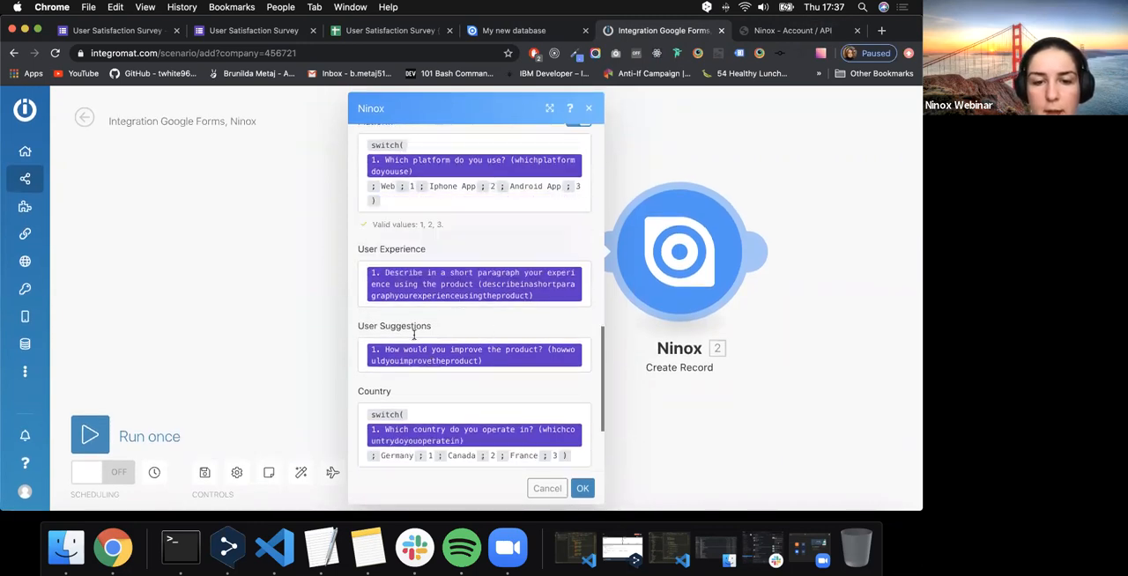
scroll(458, 362, down, 1)
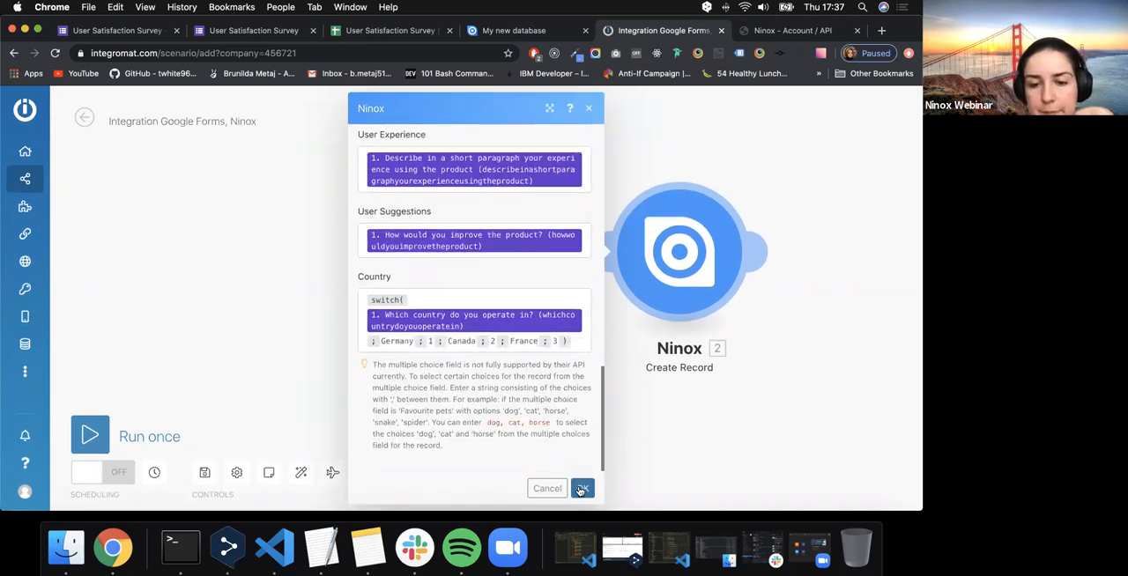
click(581, 490)
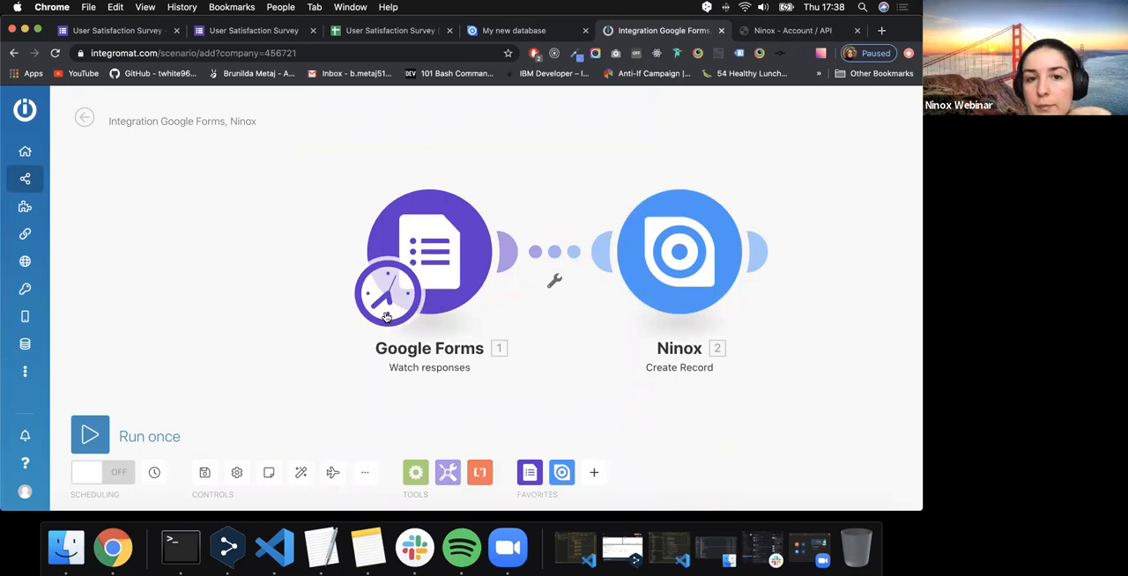
click(93, 433)
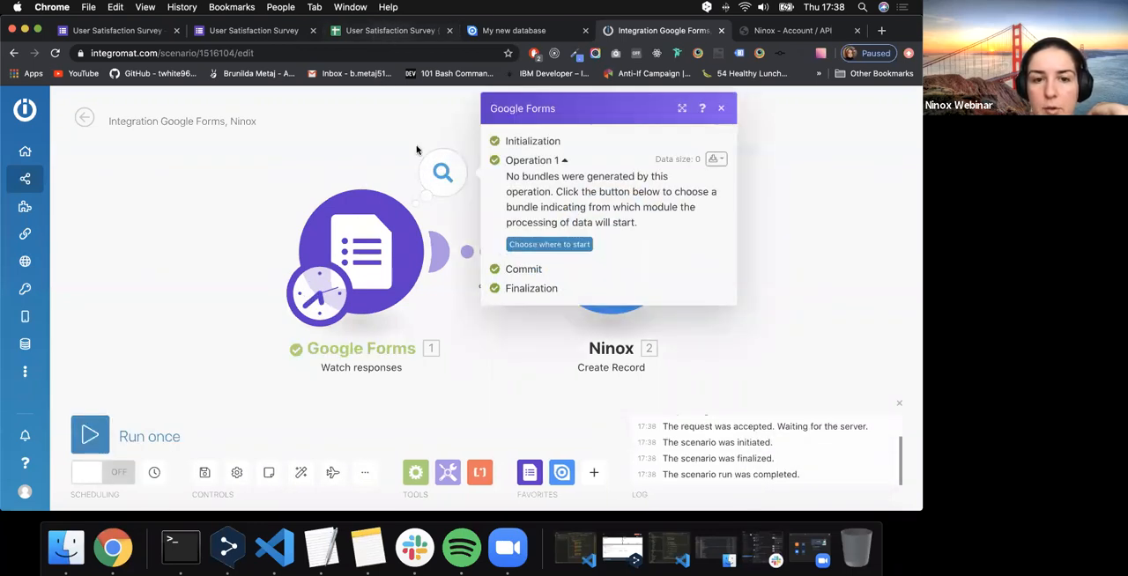
- Return to the User Satisfaction Survey form and set the product start date to 06.06.2020
click(282, 26)
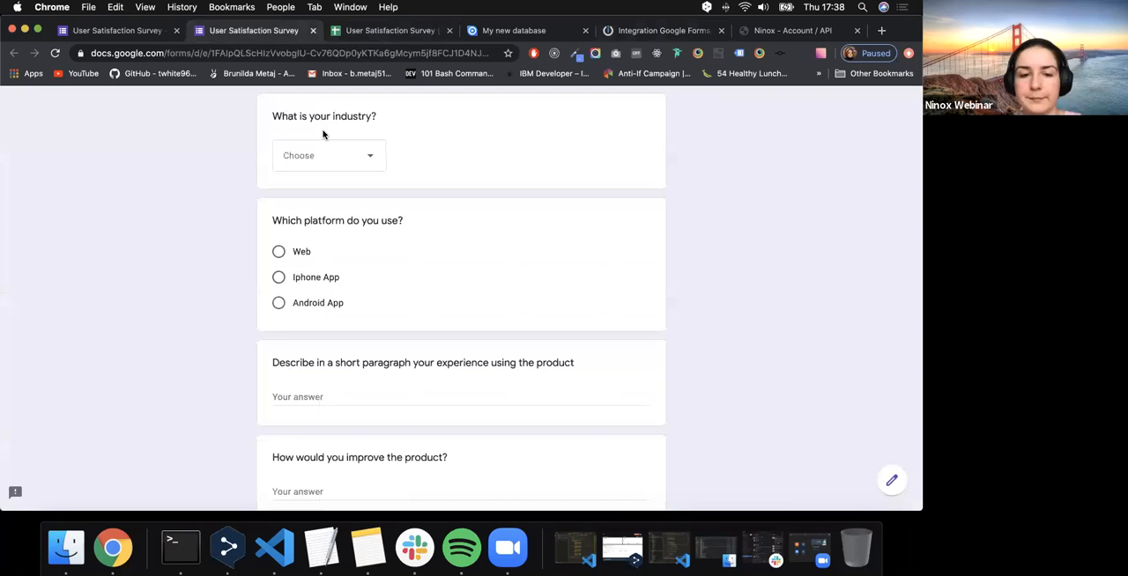
scroll(323, 252, up, 5)
scroll(323, 249, down, 1)
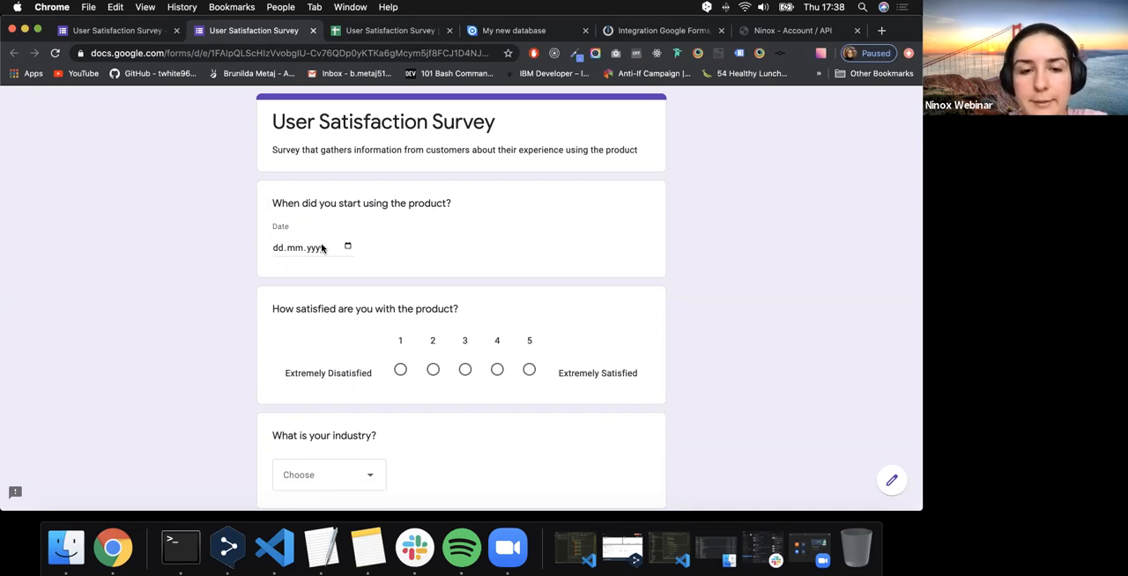
click(347, 247)
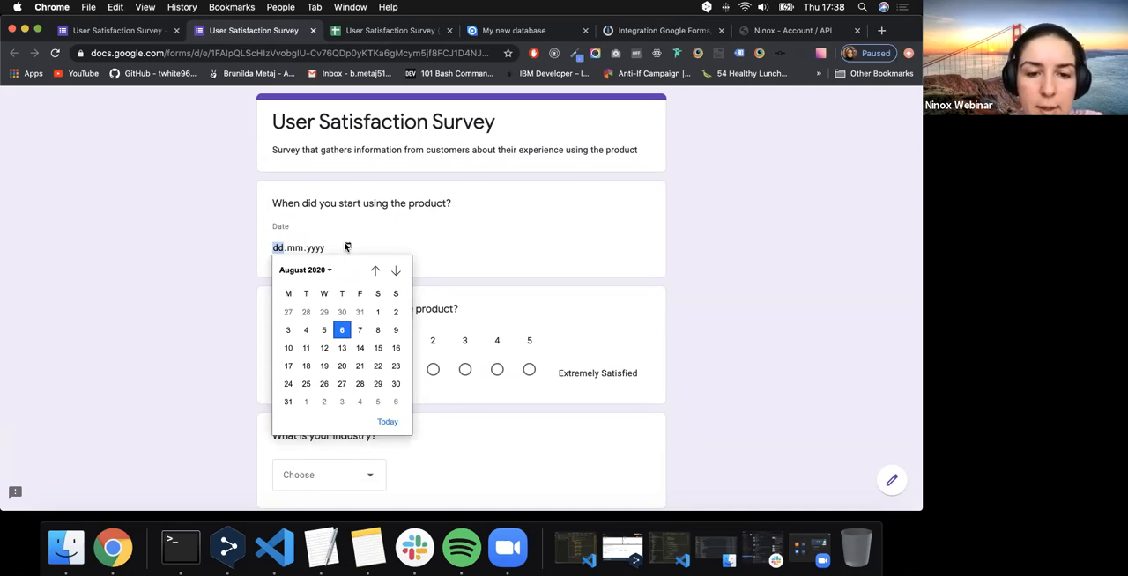
double_click(375, 270)
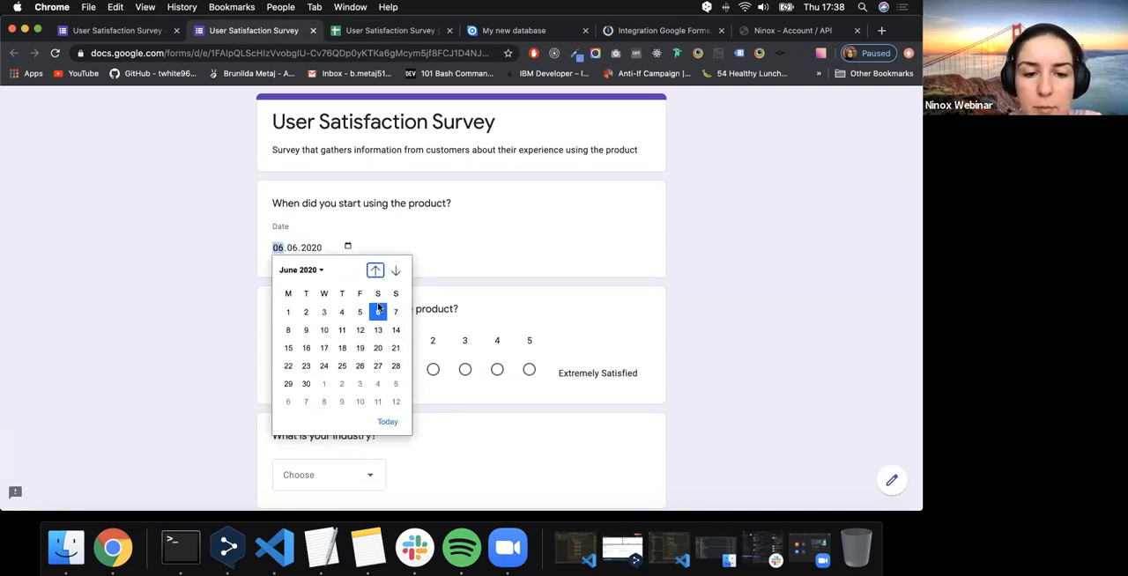
click(385, 422)
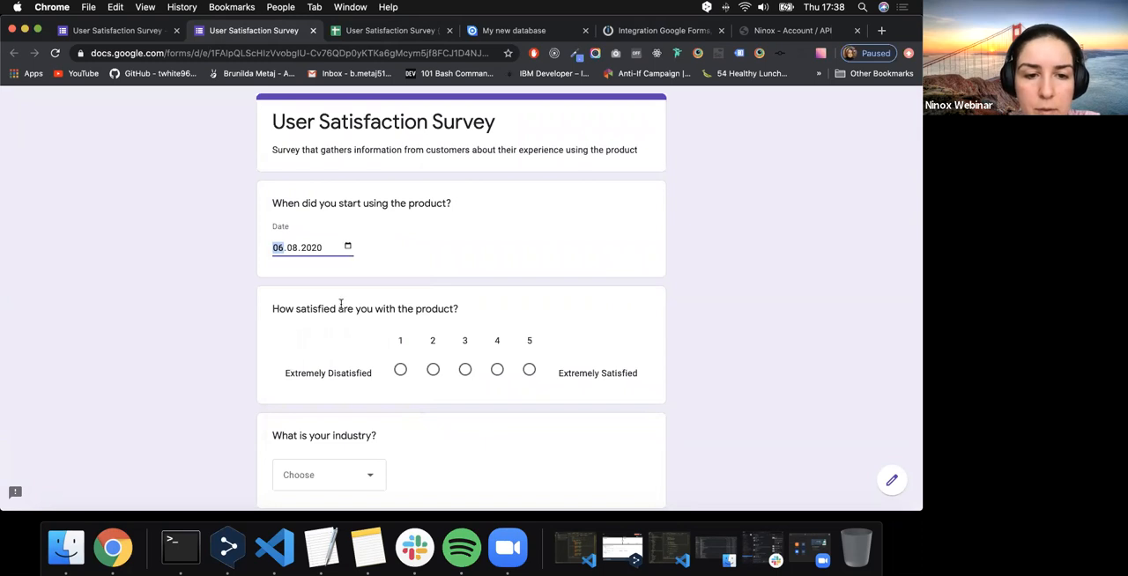
click(347, 247)
click(375, 270)
click(375, 269)
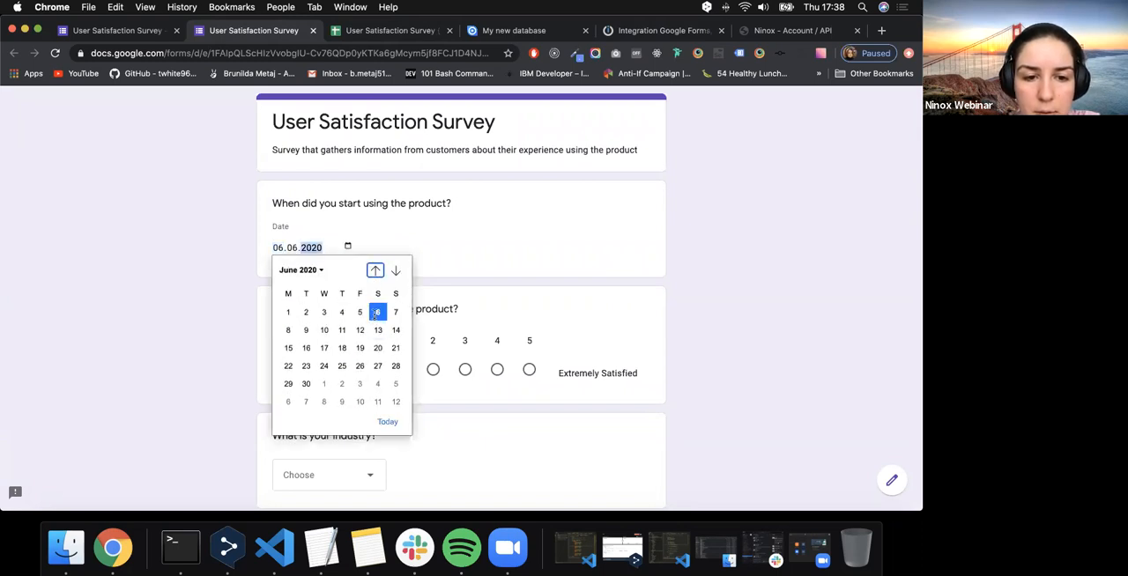
click(418, 258)
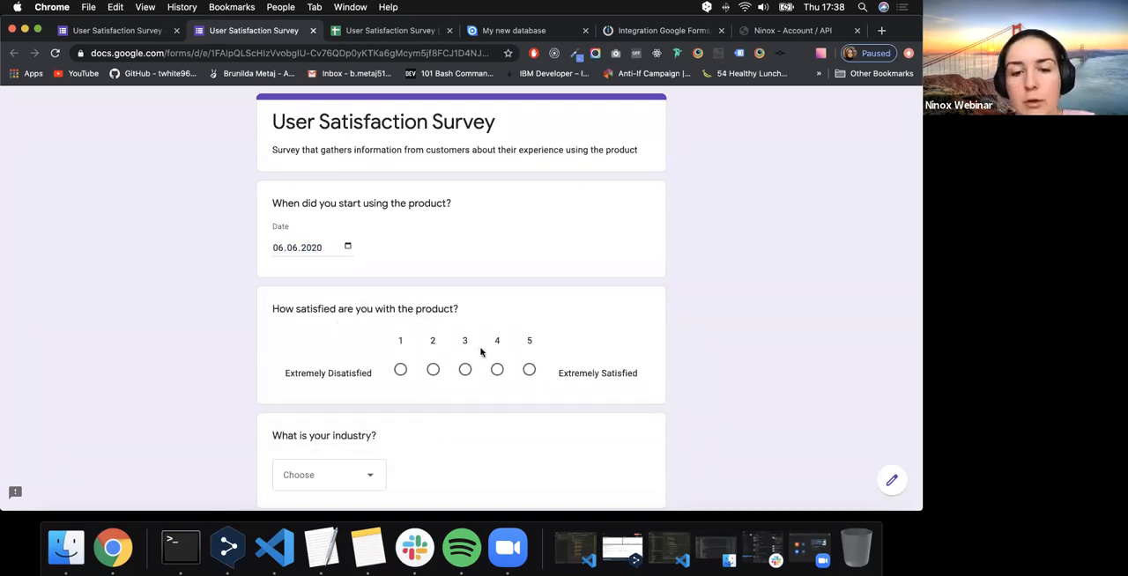
- Answer the survey with satisfaction rating 4, Engineering as the industry and Web as the platform
click(497, 369)
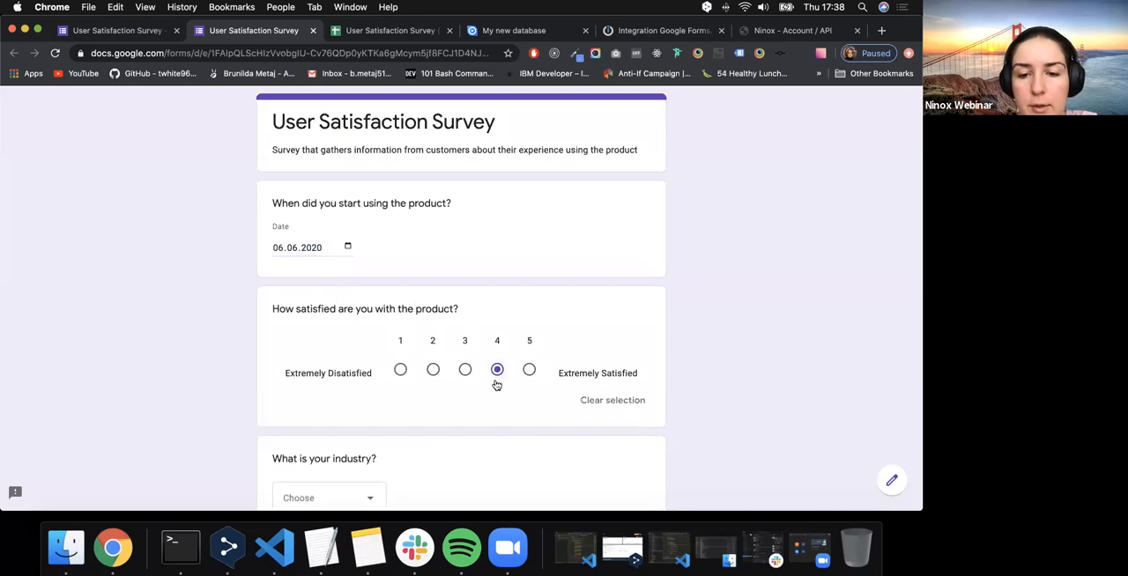
scroll(495, 383, down, 5)
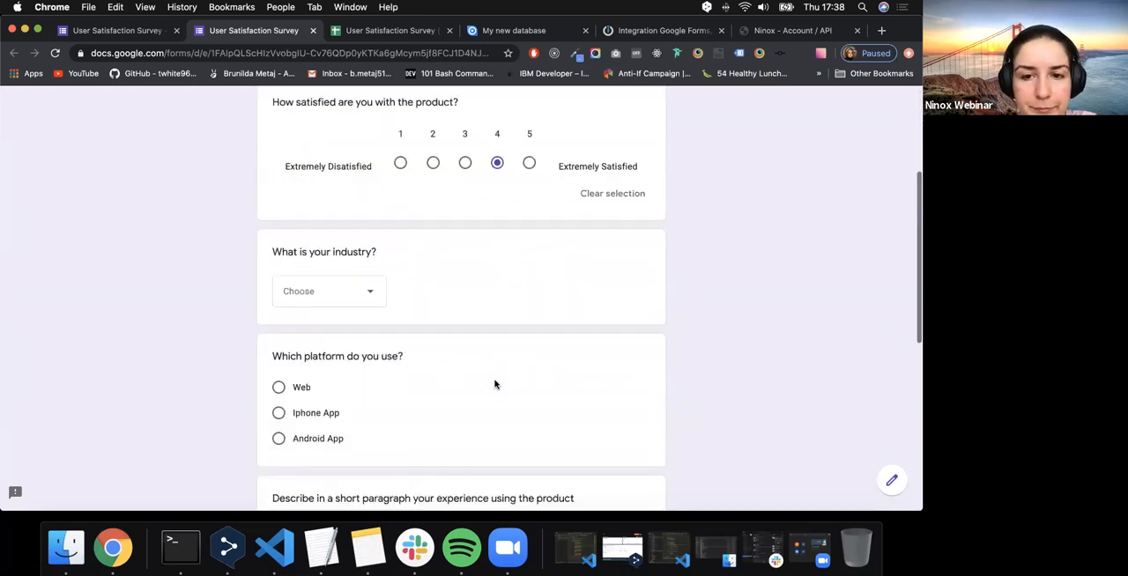
click(333, 292)
click(321, 454)
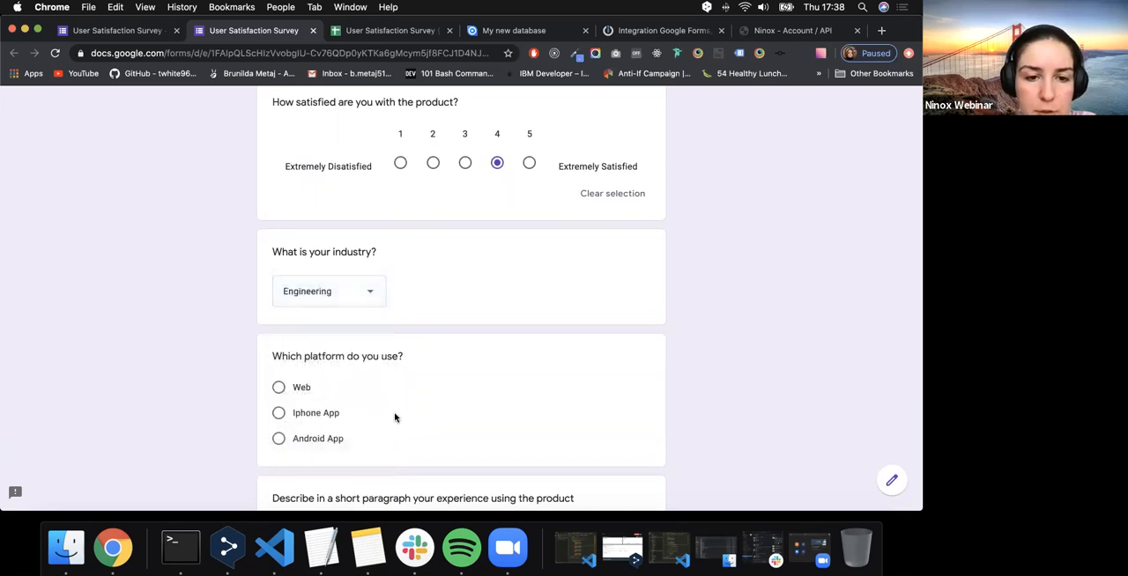
scroll(394, 418, down, 3)
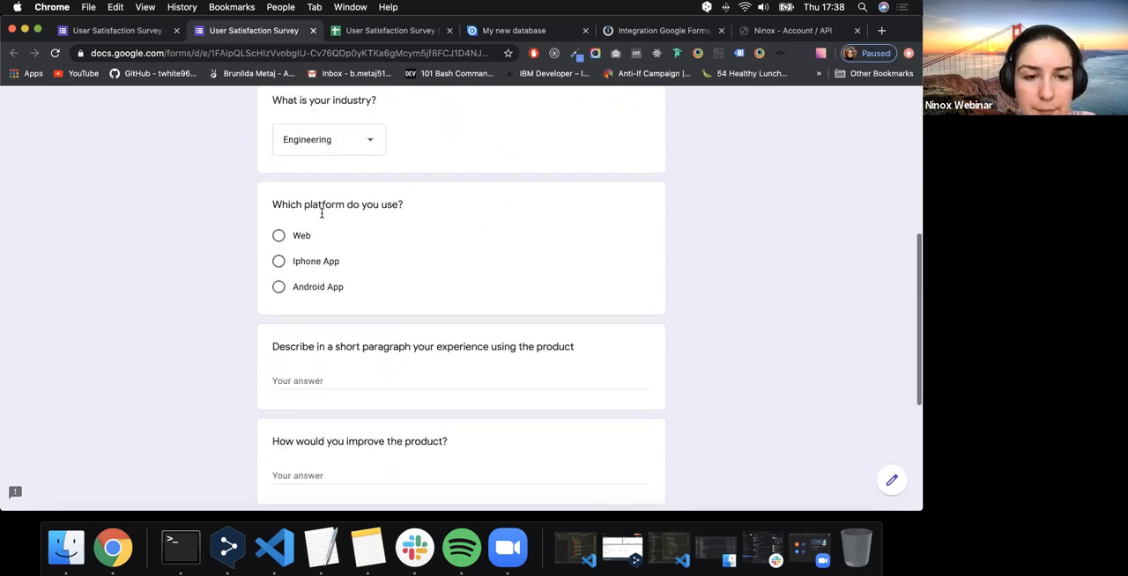
click(277, 236)
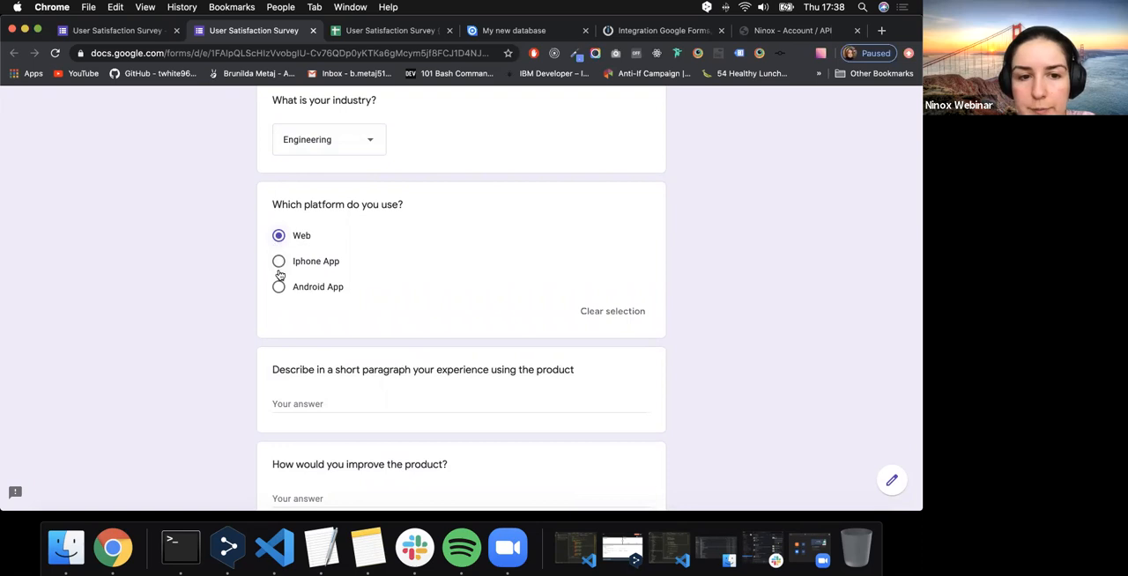
- Describe the experience using the product as "I love this app. It has everything I need."
scroll(287, 347, down, 2)
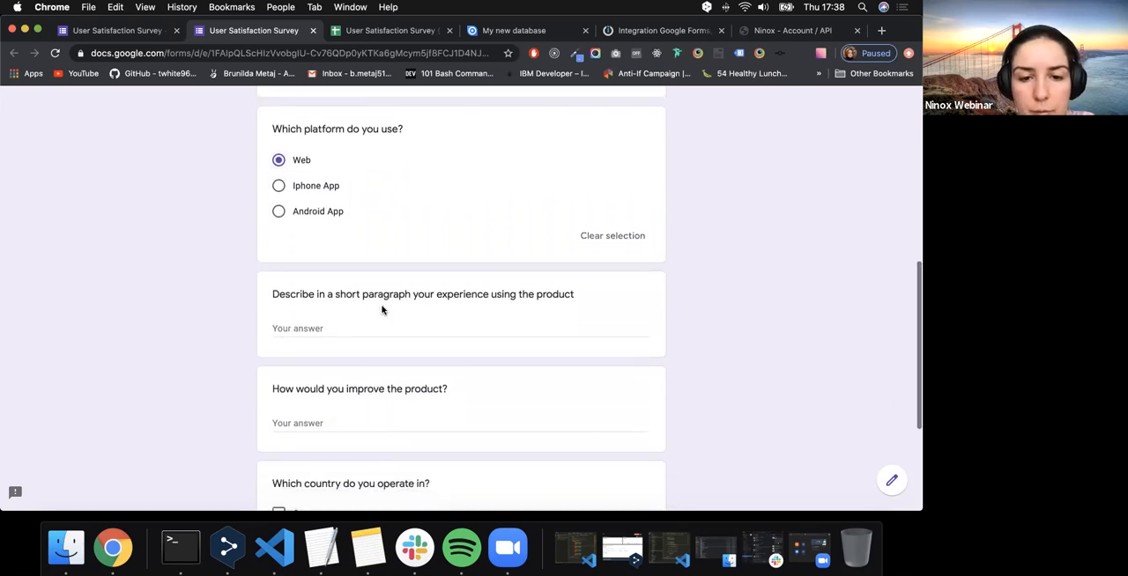
click(373, 333)
text(I love this ap)
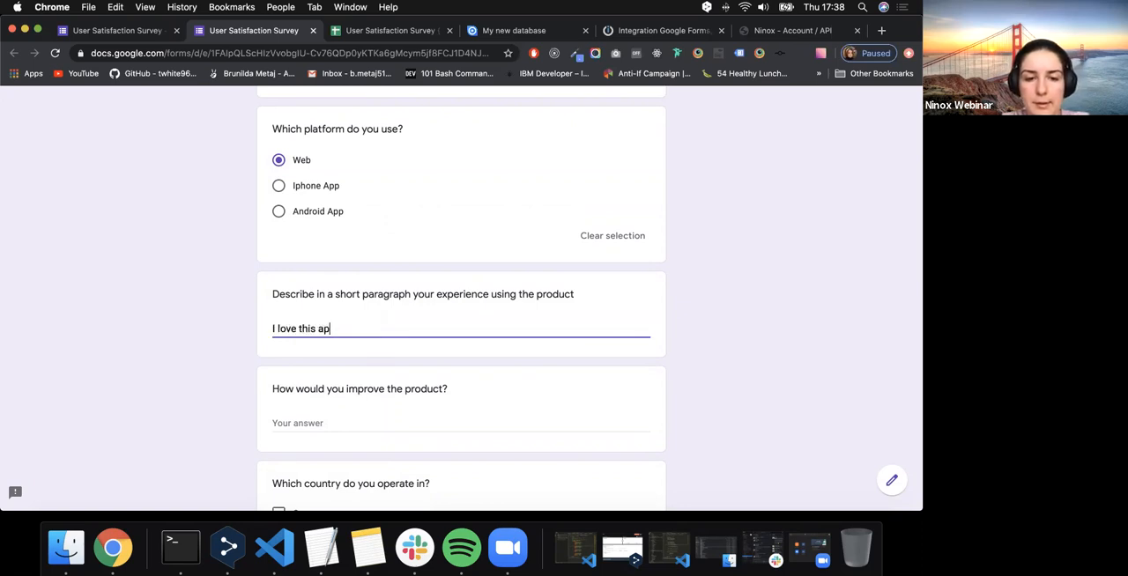
text(p. It has everything )
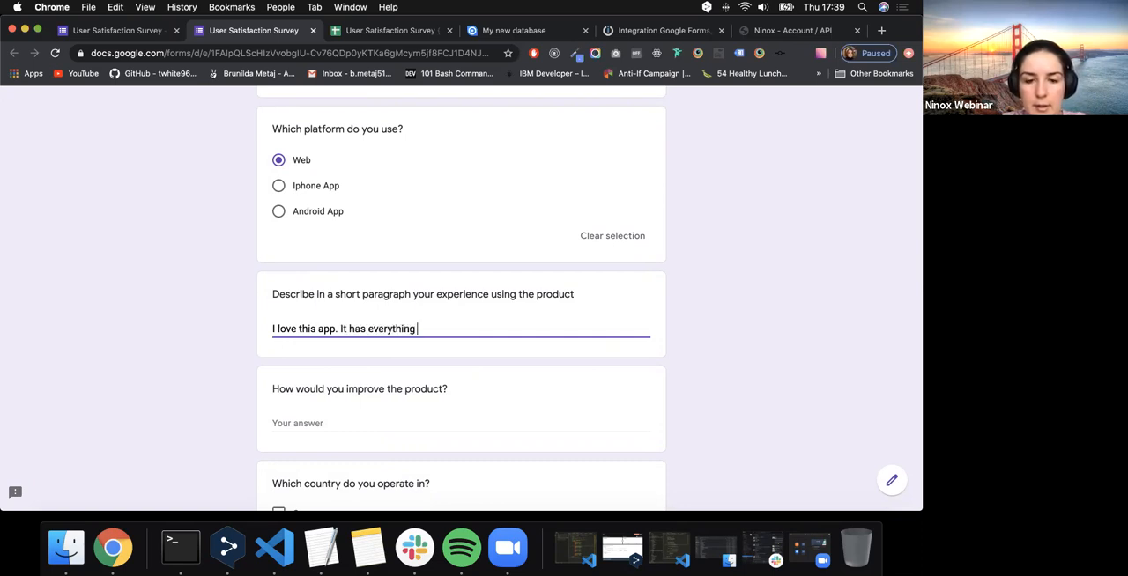
text(I need.)
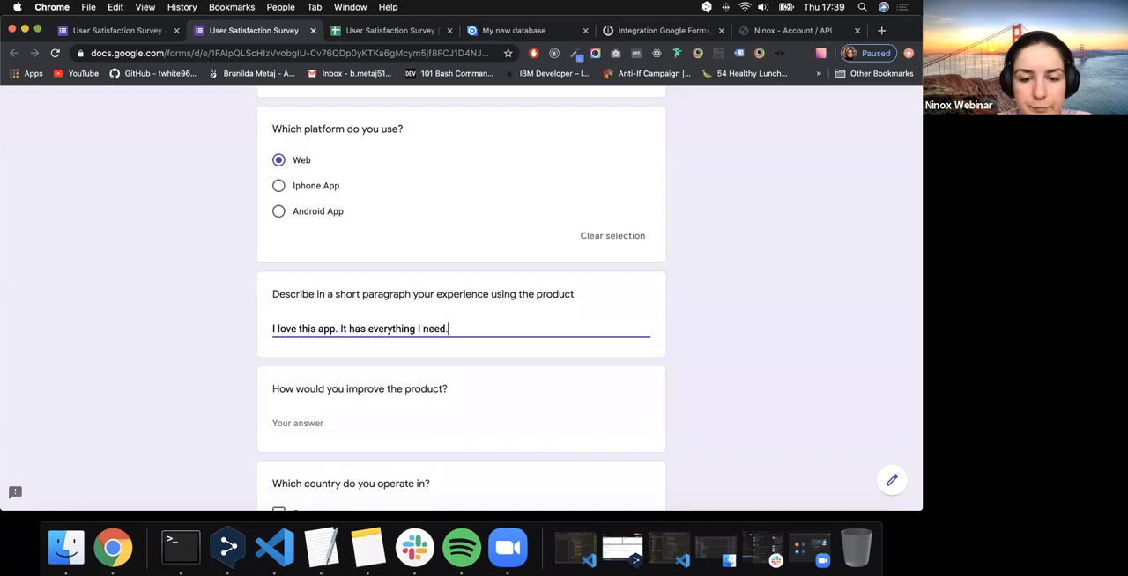
- Answer the product improvement question with "I would like the option of using it offline."
scroll(367, 396, down, 1)
click(364, 394)
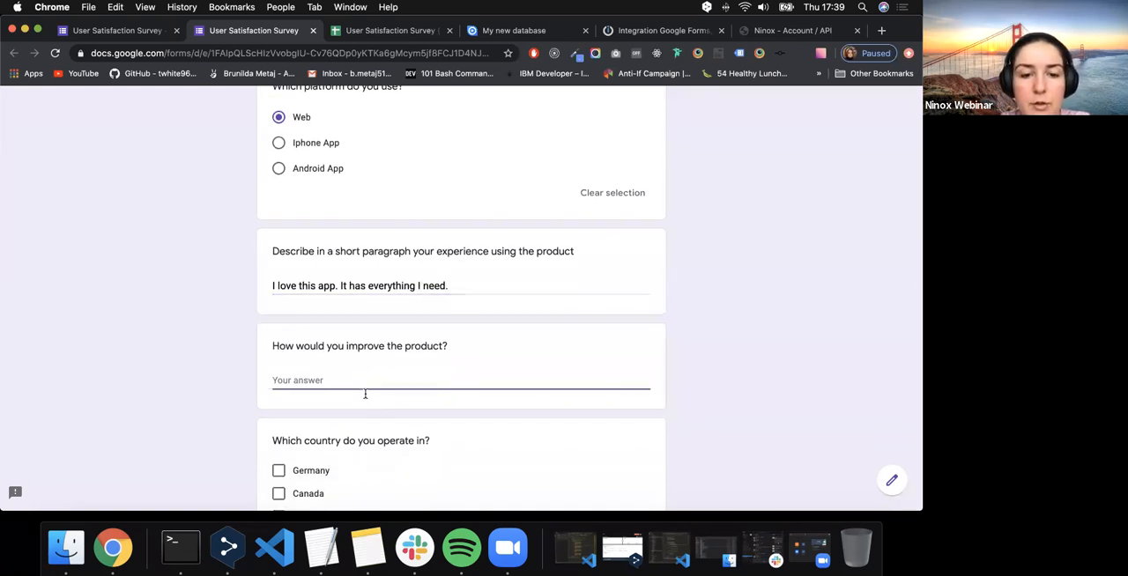
text(I)
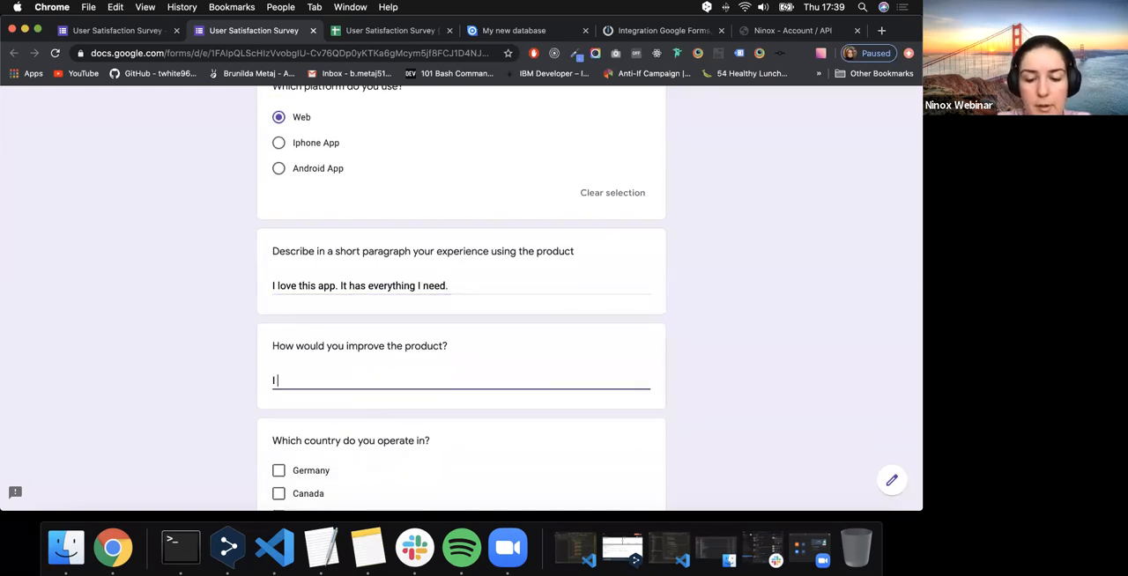
text( would like the option of usin)
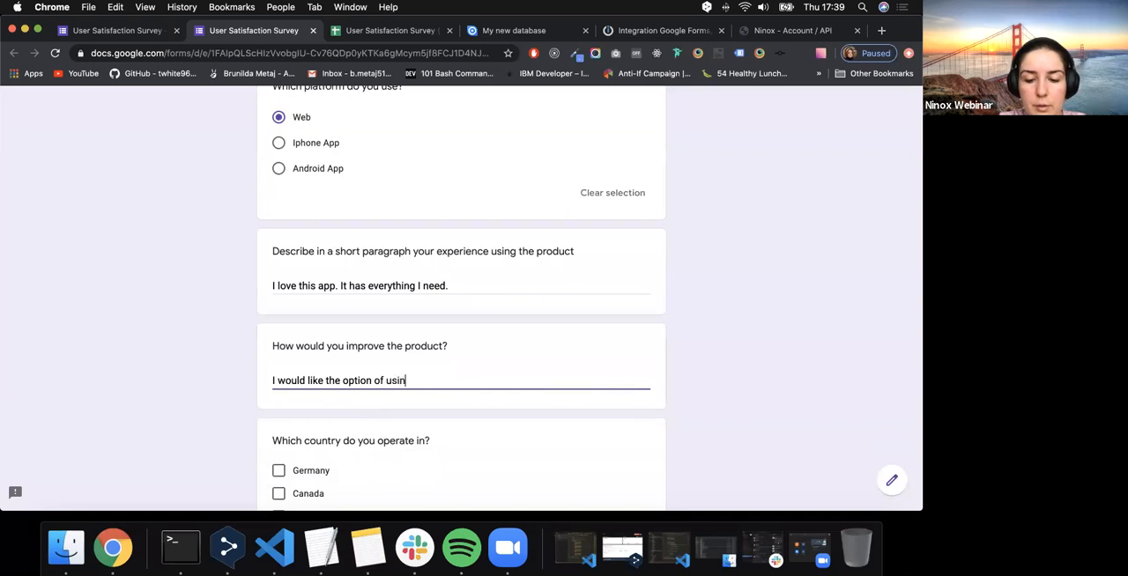
text(g it offline.)
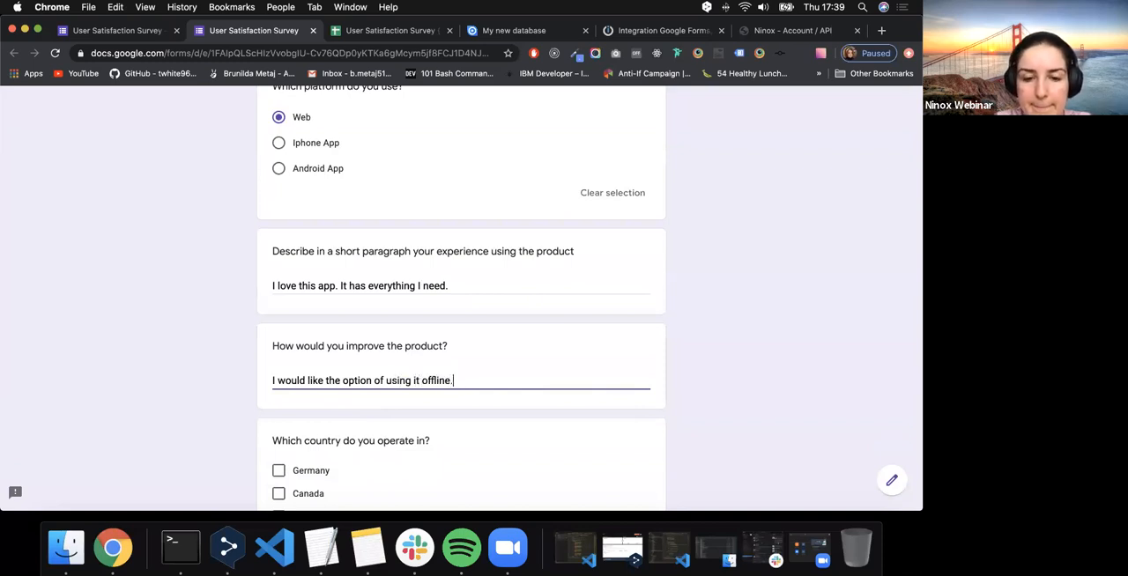
- Select Germany and Canada as the operating countries, review the answers and submit the survey response
scroll(310, 387, down, 3)
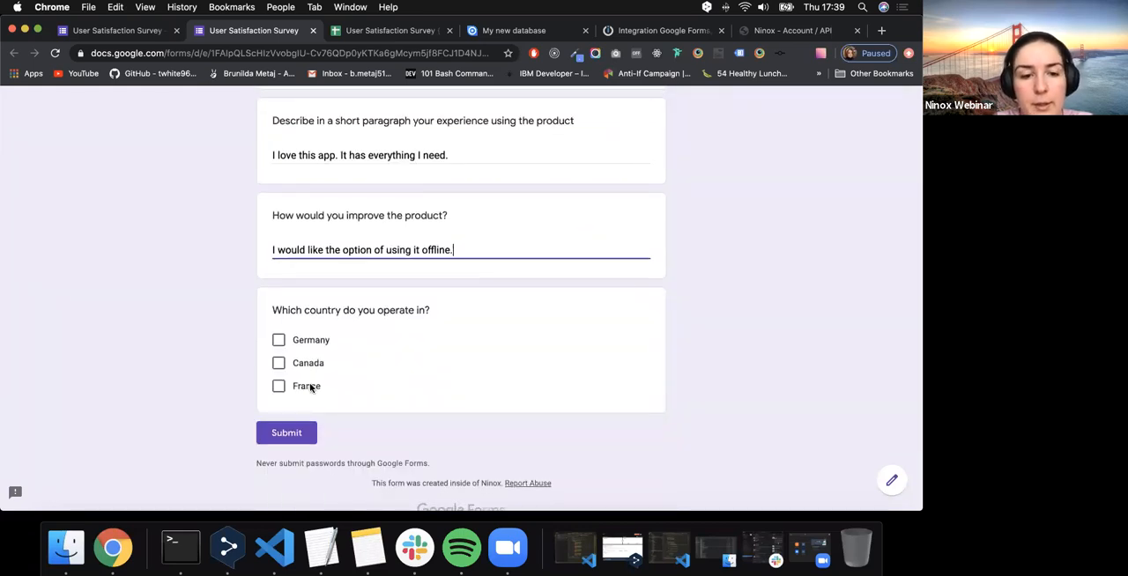
click(280, 342)
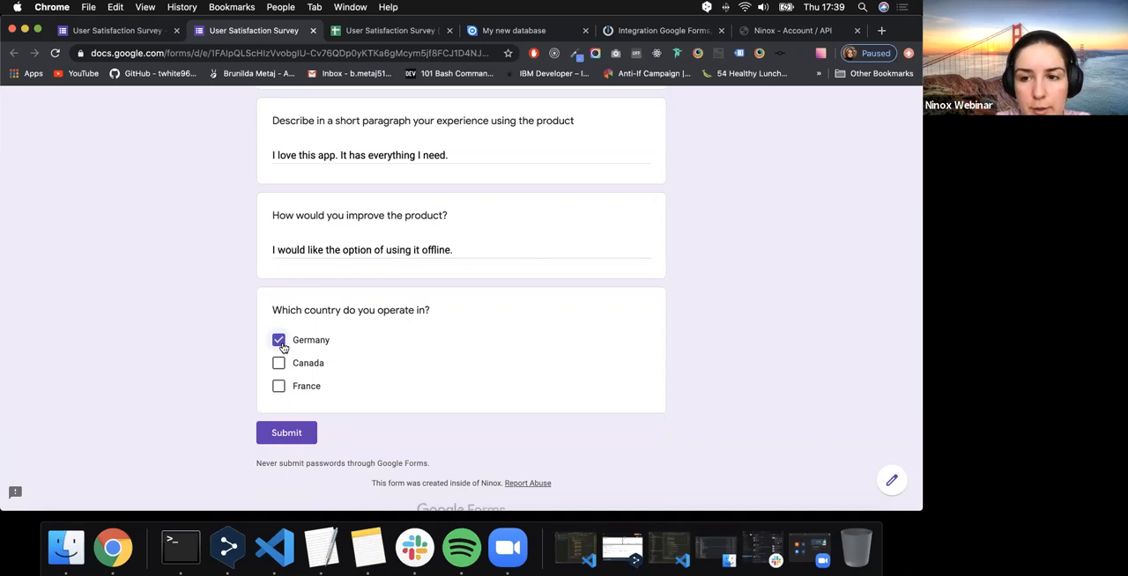
click(284, 378)
click(279, 364)
click(280, 388)
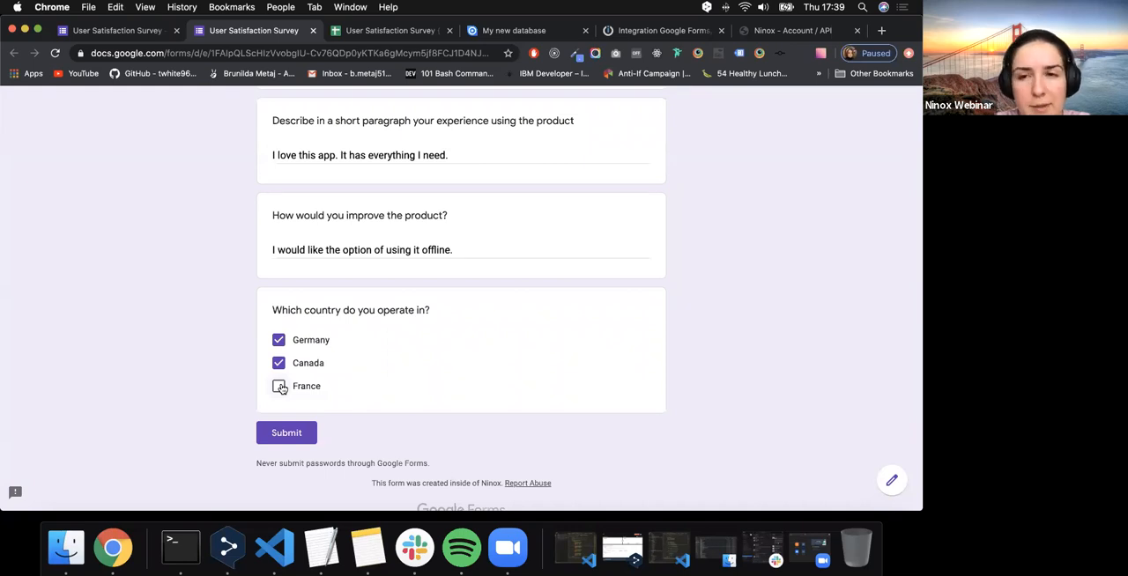
scroll(281, 388, up, 10)
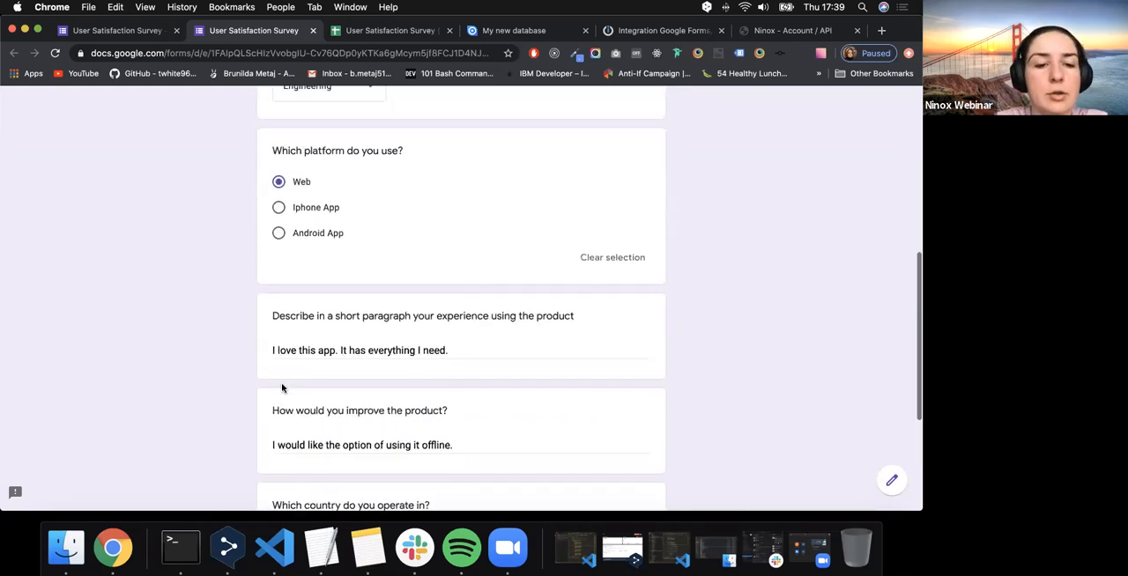
scroll(281, 387, up, 3)
scroll(282, 388, down, 15)
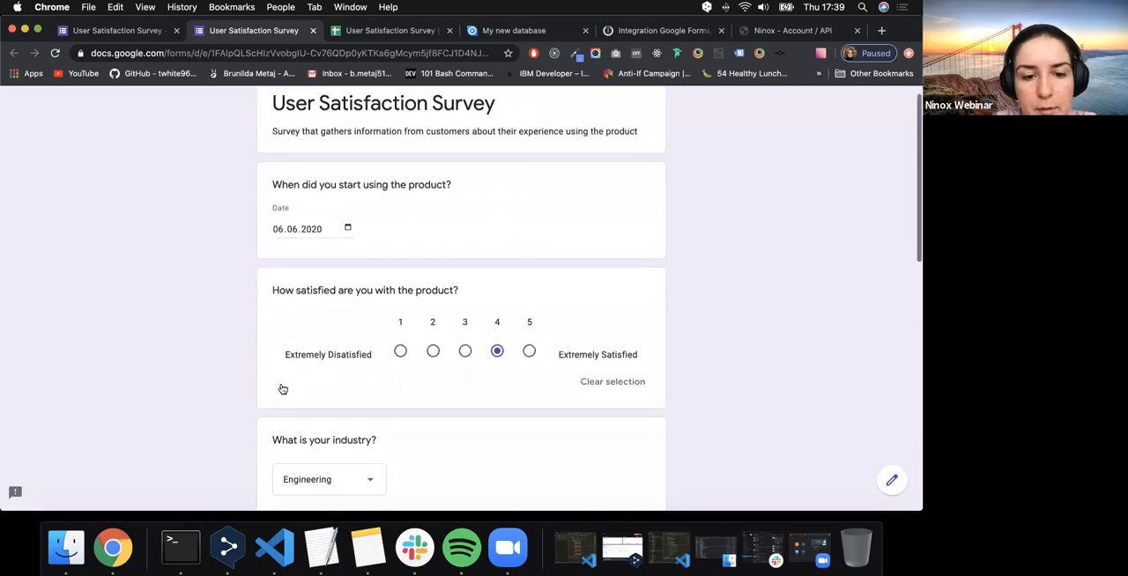
click(284, 395)
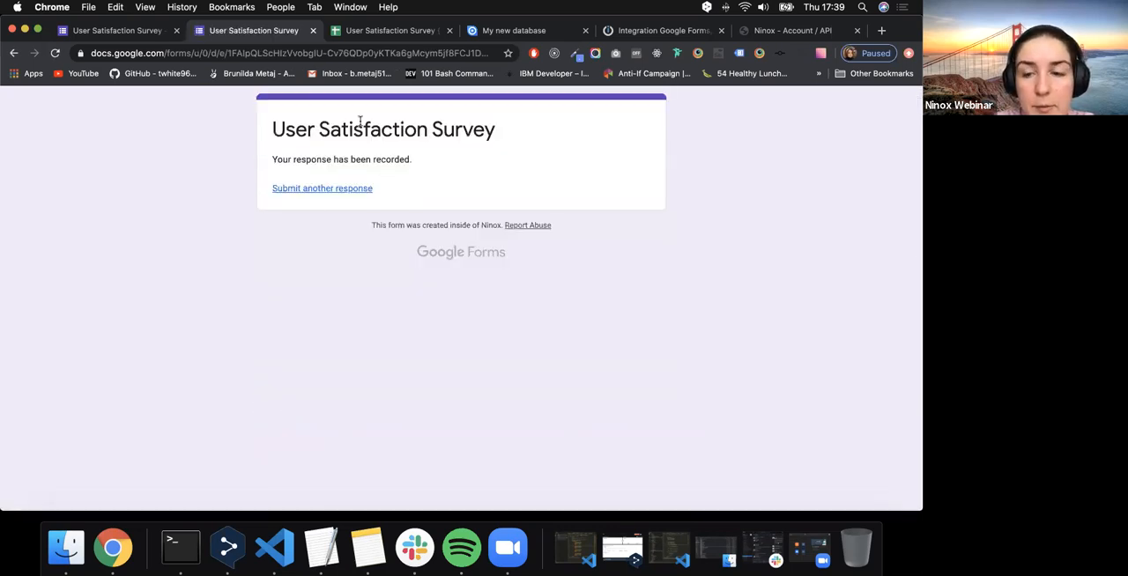
- Check the new response's answers across the columns of the survey's responses spreadsheet, including the country answer
click(407, 35)
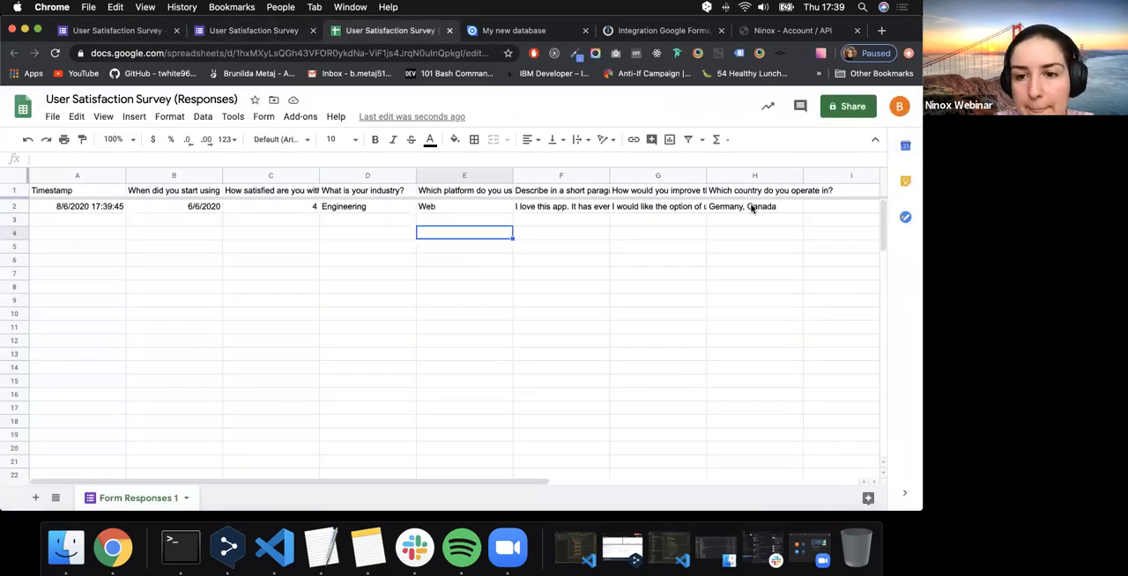
click(751, 208)
scroll(751, 208, right, 5)
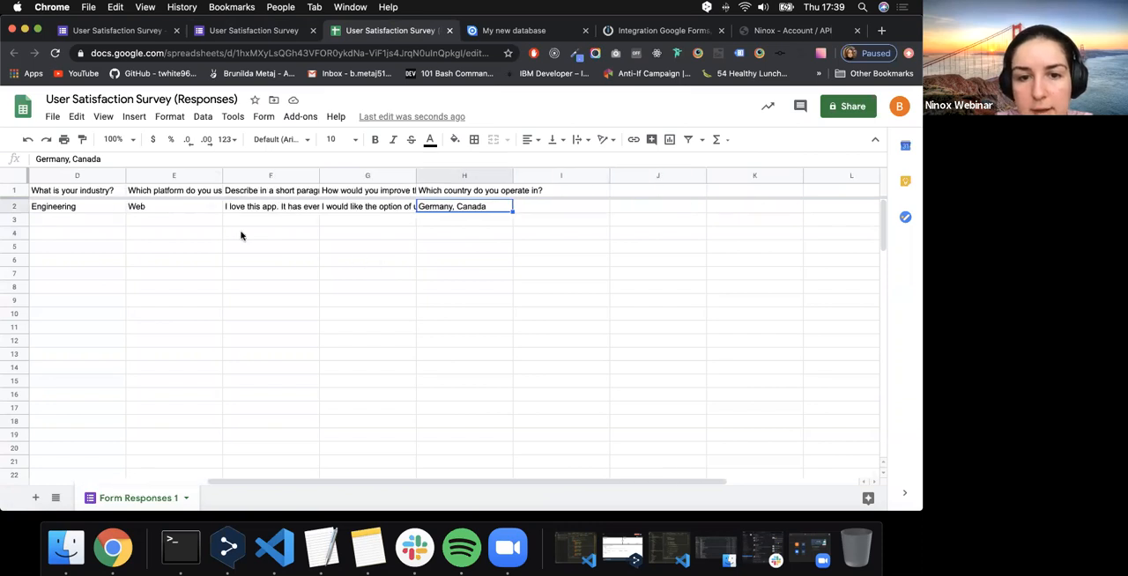
scroll(220, 229, left, 5)
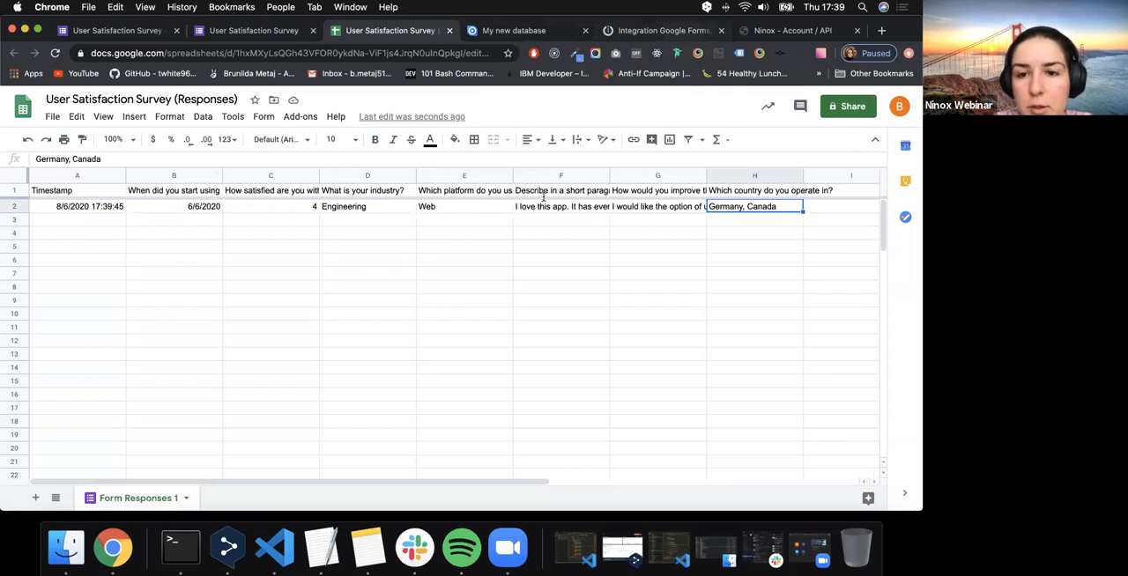
click(458, 232)
- Switch to Integromat, run the Google Forms to Ninox scenario once and check the Google Forms output bundle
click(445, 189)
click(111, 413)
click(99, 438)
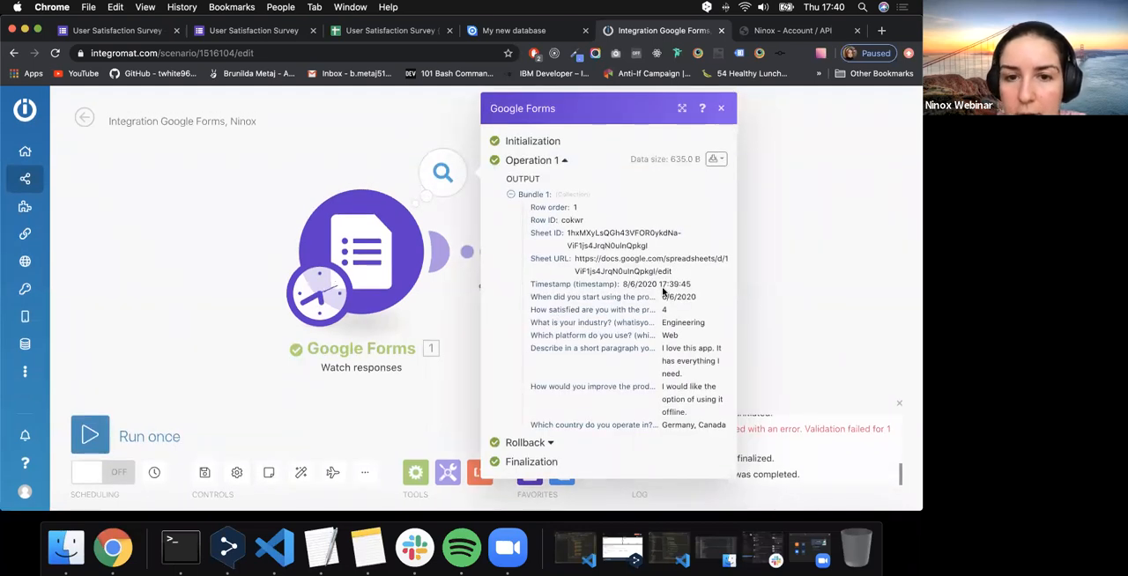
click(480, 286)
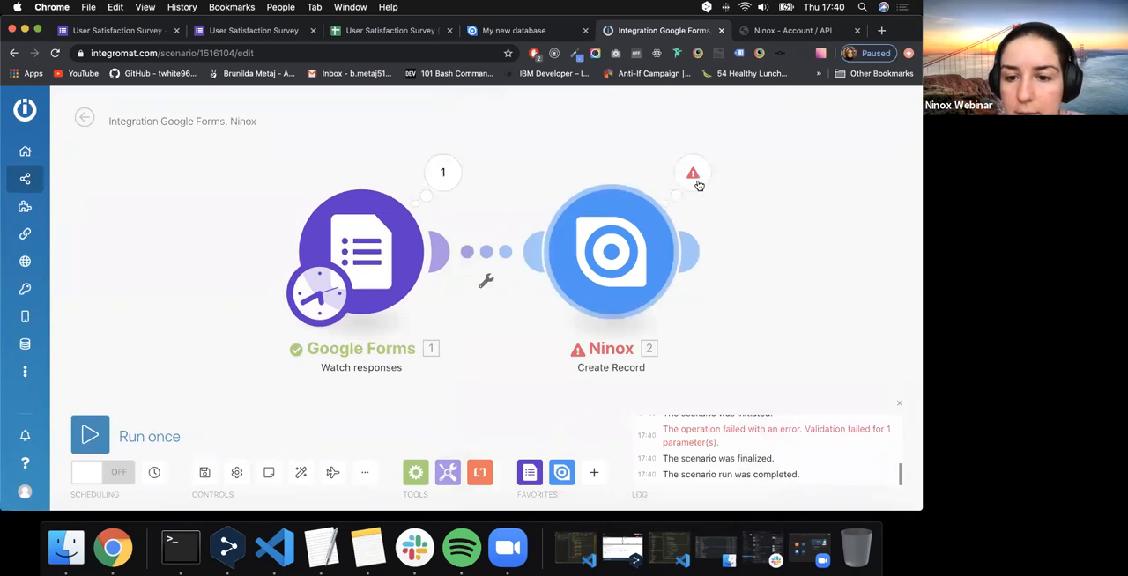
- Examine the error details of the Ninox Create Record operation, including which parameter is affected
click(695, 179)
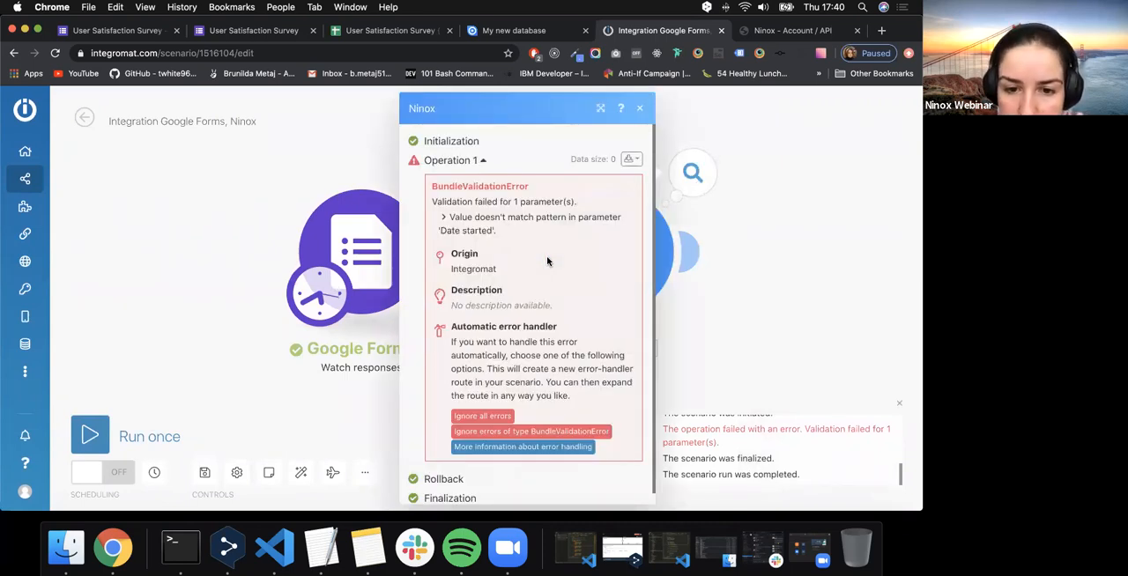
scroll(541, 260, down, 1)
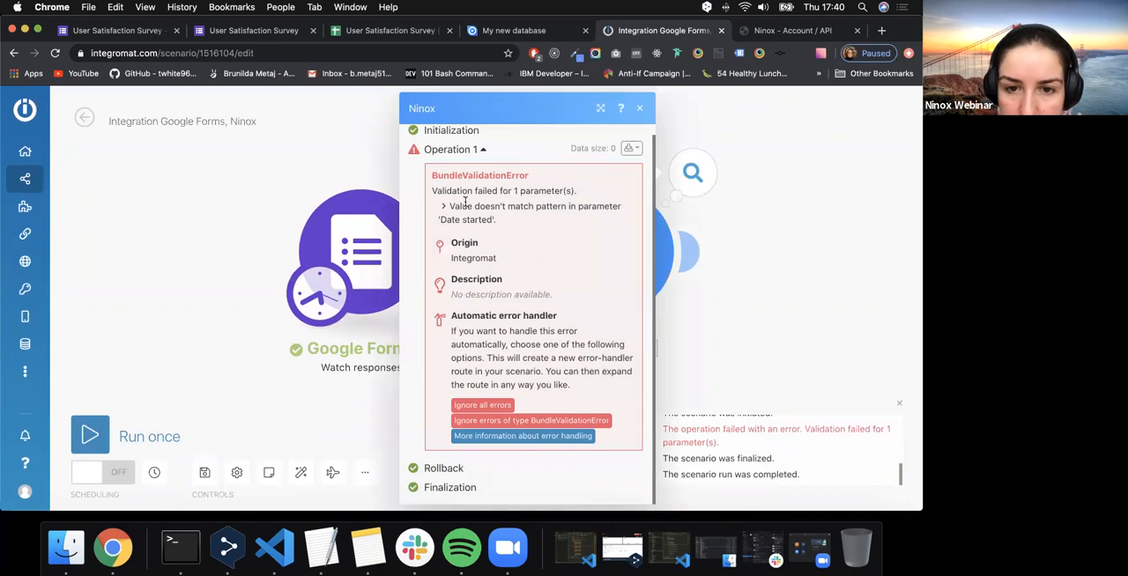
drag(441, 220, 492, 219)
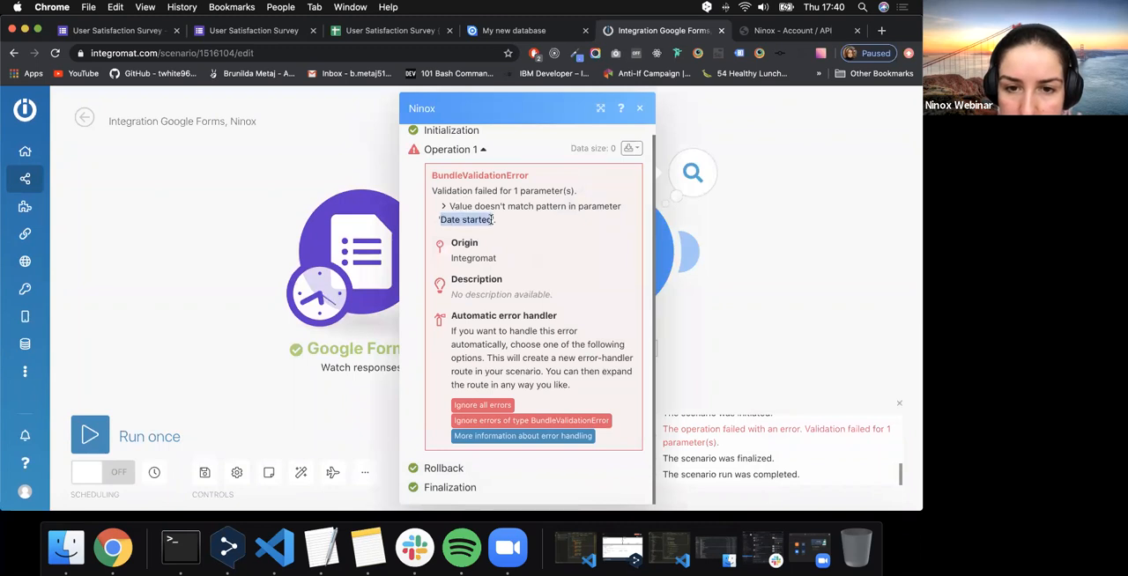
click(492, 219)
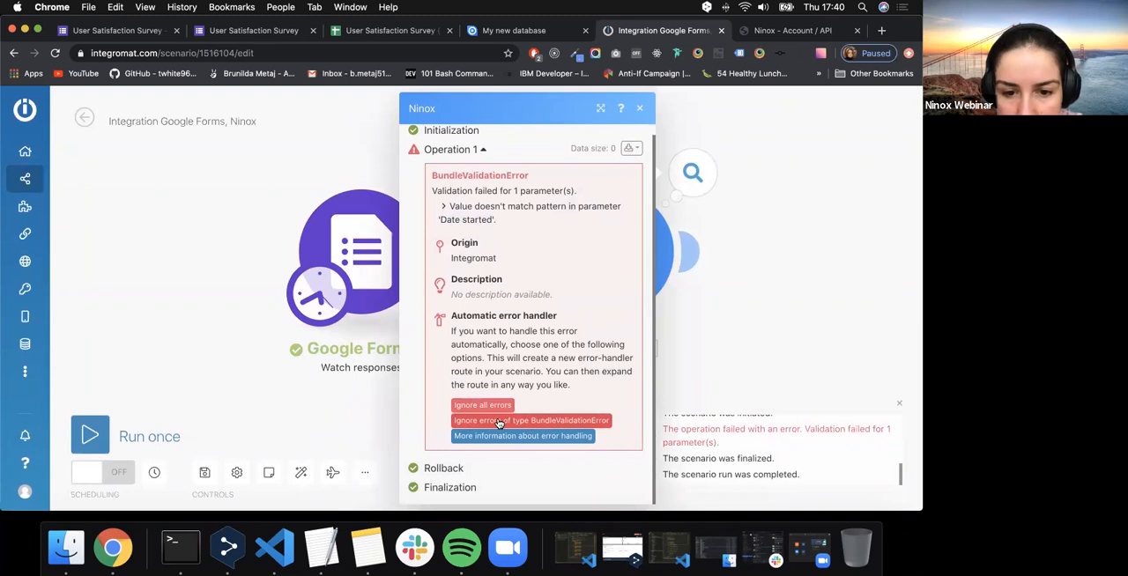
scroll(523, 374, up, 1)
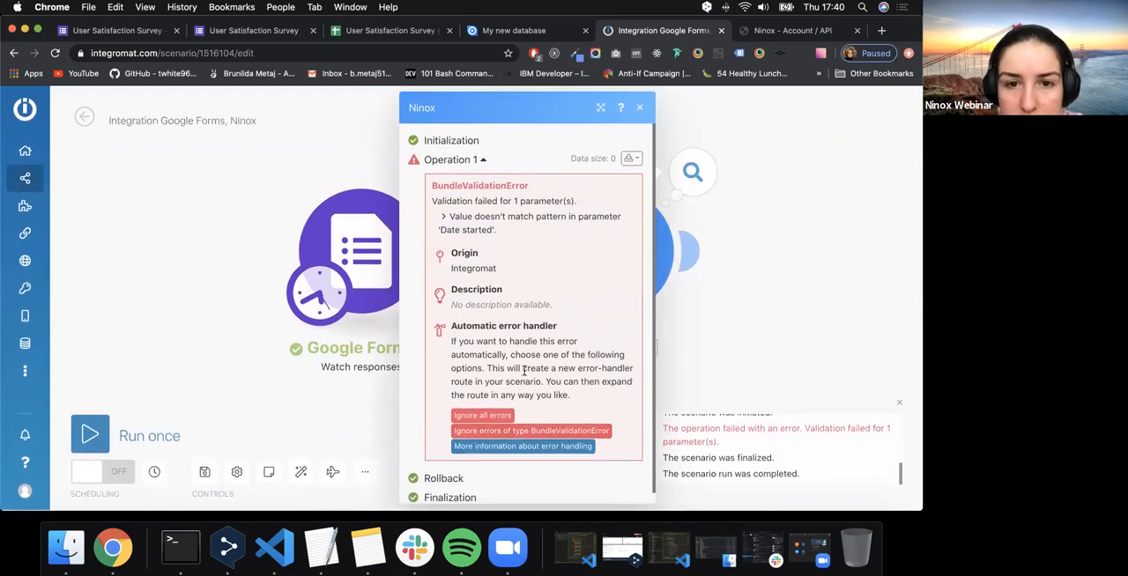
- Switch to Ninox, close the User Industry field's settings and check the Date started field's settings with its additional options
scroll(524, 370, down, 1)
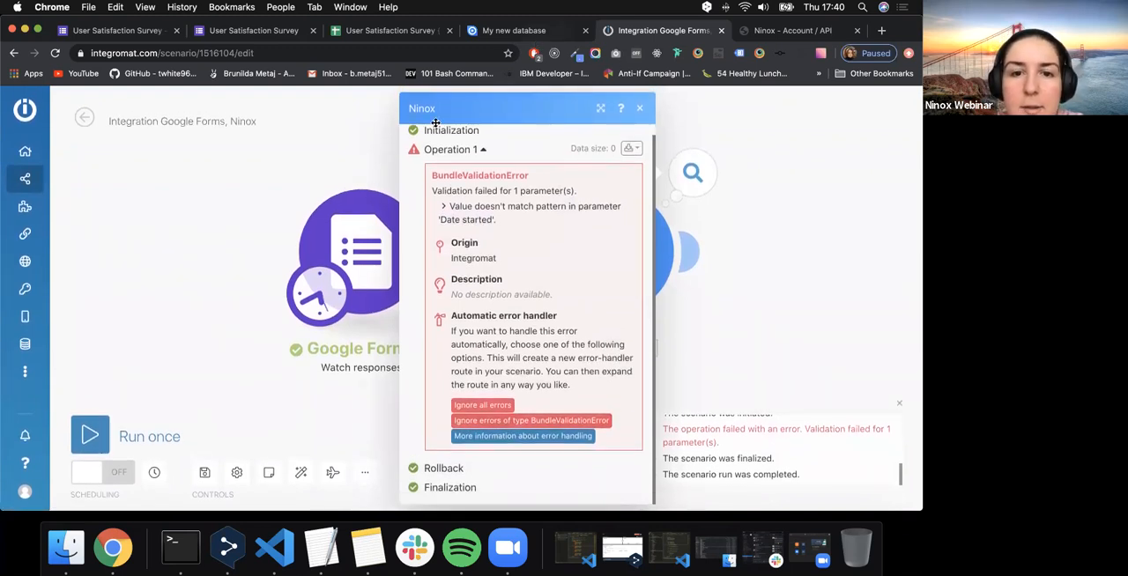
click(514, 31)
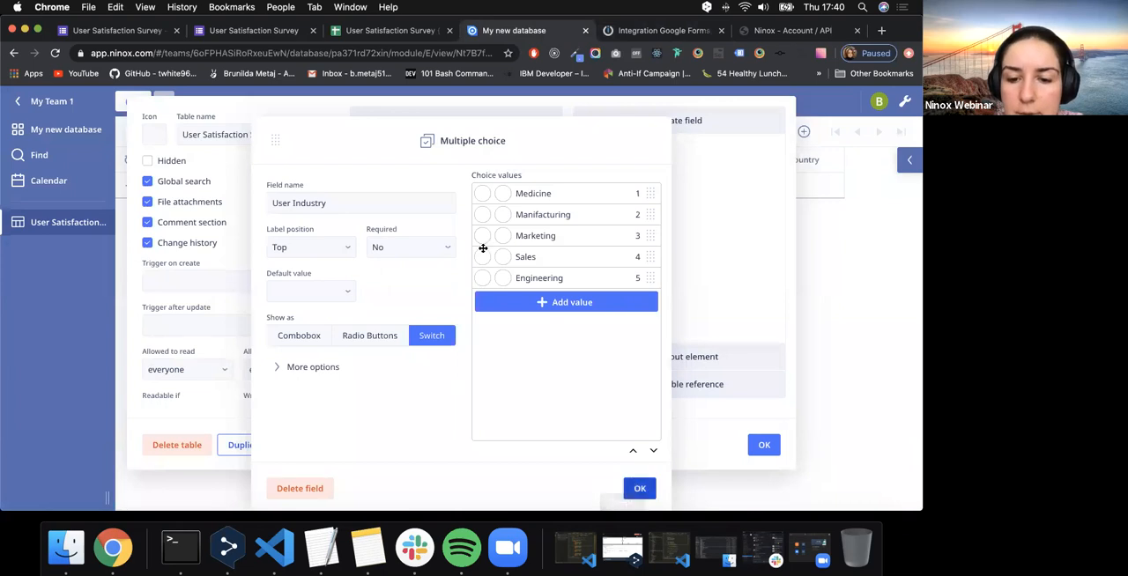
click(639, 488)
click(410, 150)
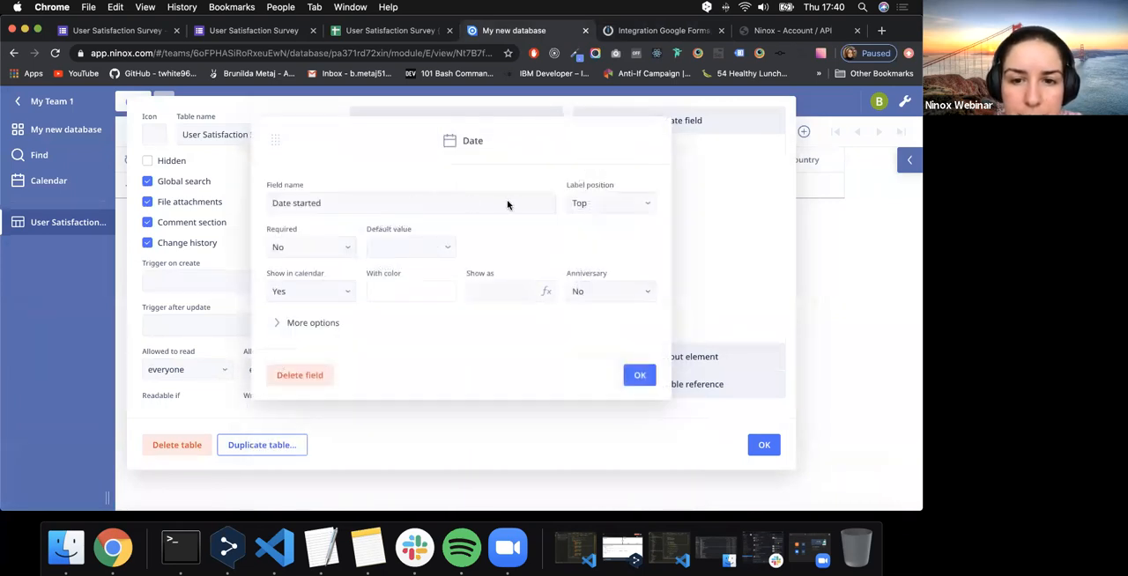
click(327, 326)
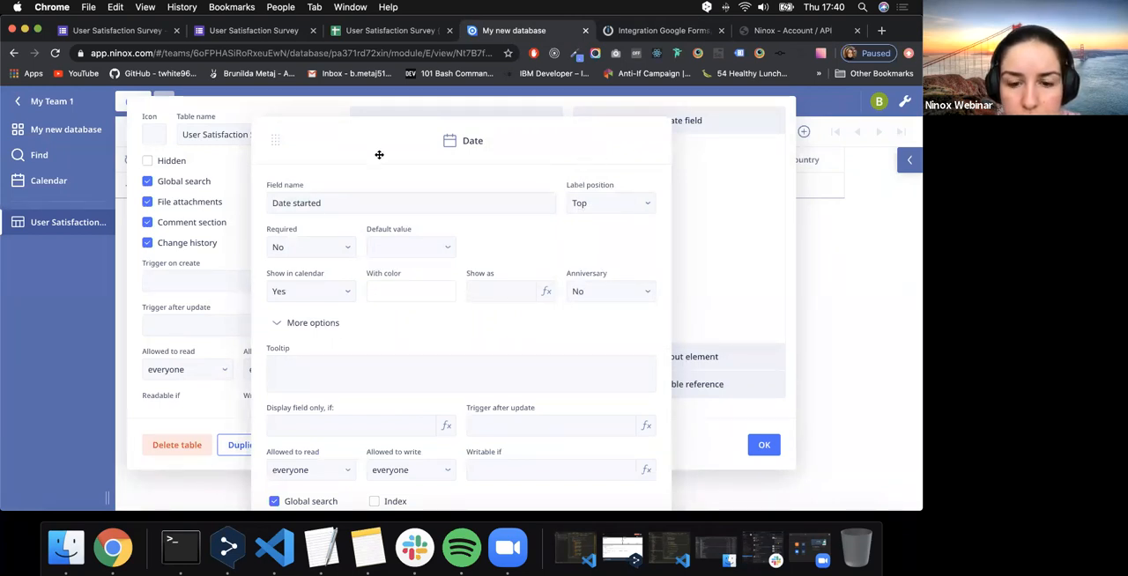
click(711, 310)
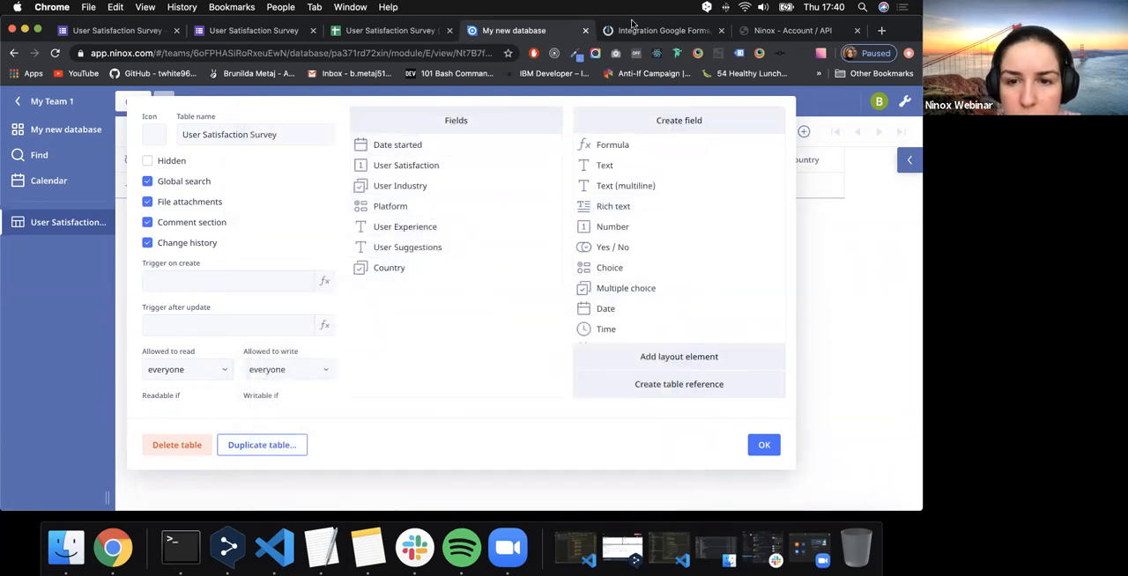
- Switch back to Integromat and review the Ninox operation's Date started validation error, its error-handling help link and bundle download options
key(ctrl+Tab)
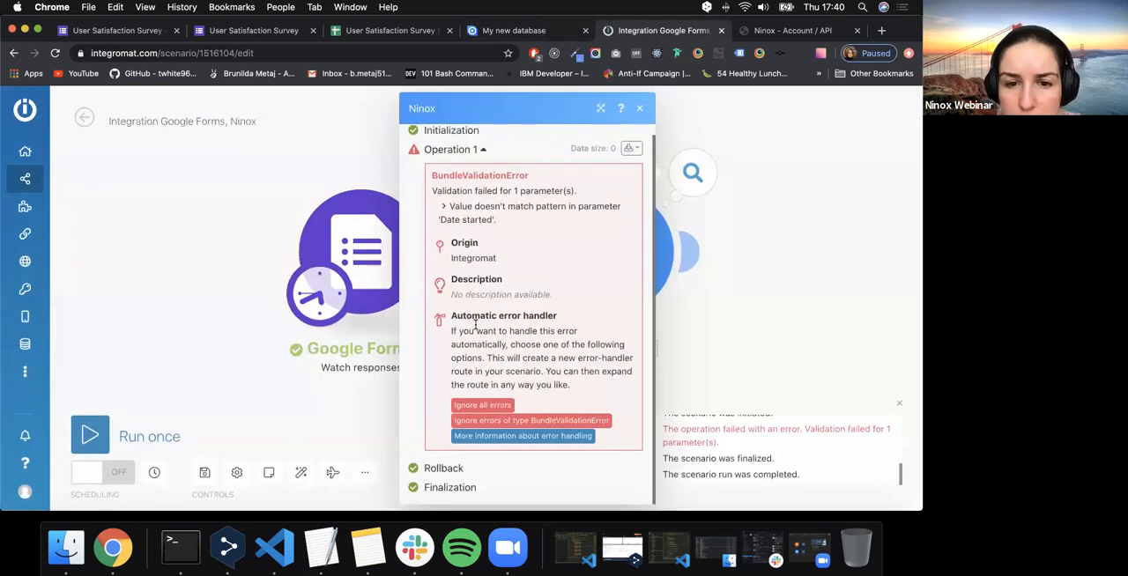
triple_click(474, 338)
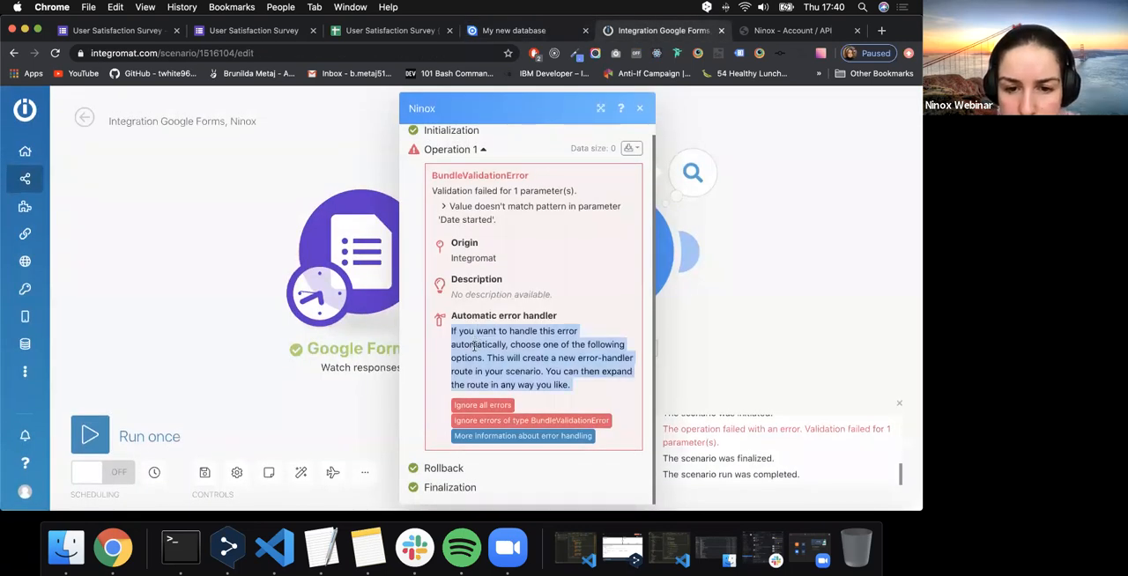
click(490, 436)
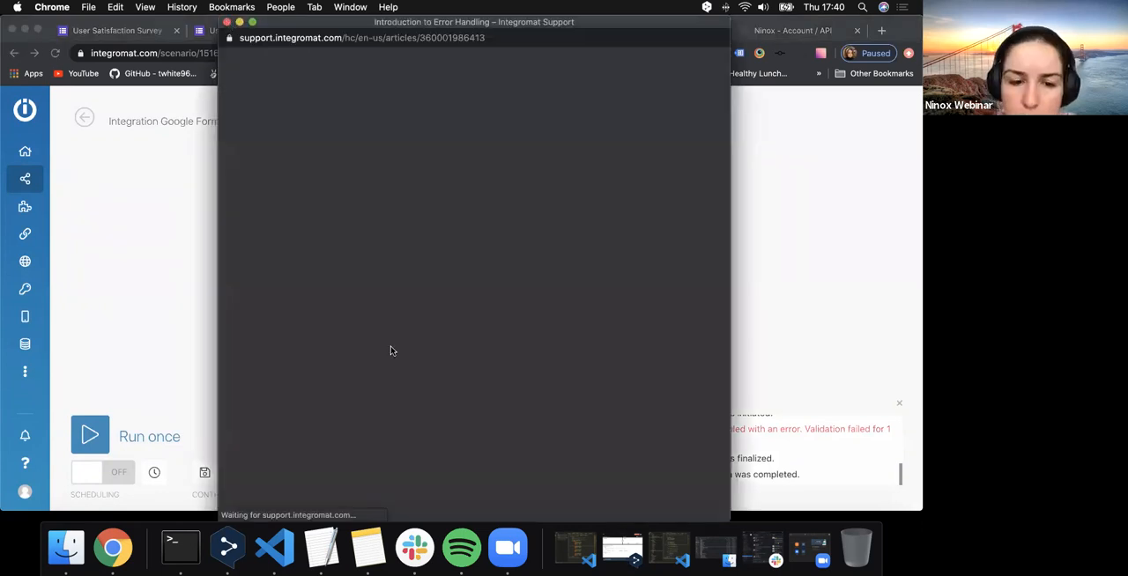
key(super+w)
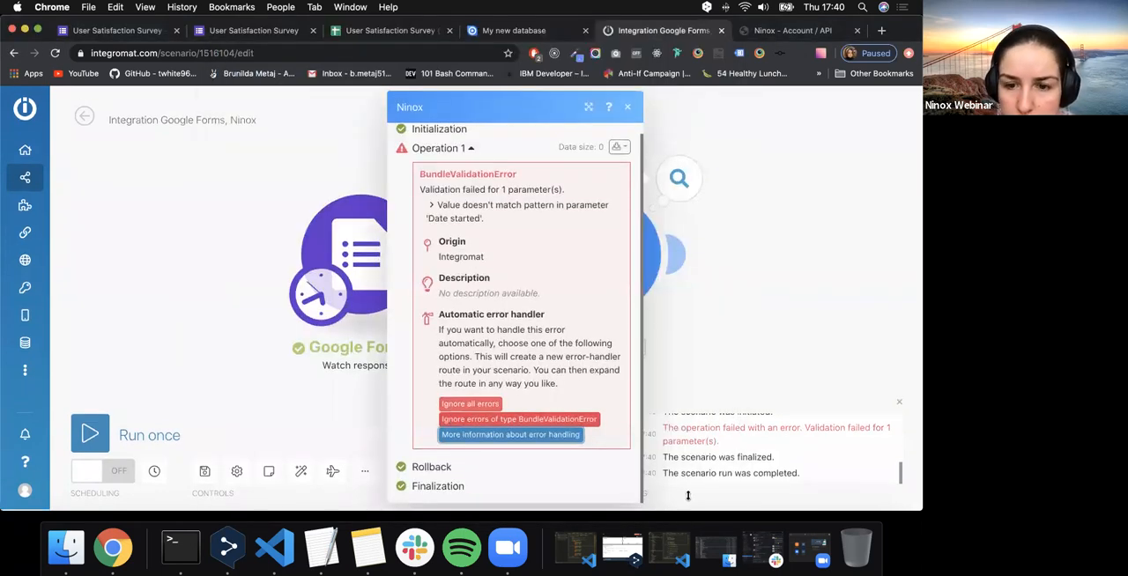
scroll(738, 462, up, 3)
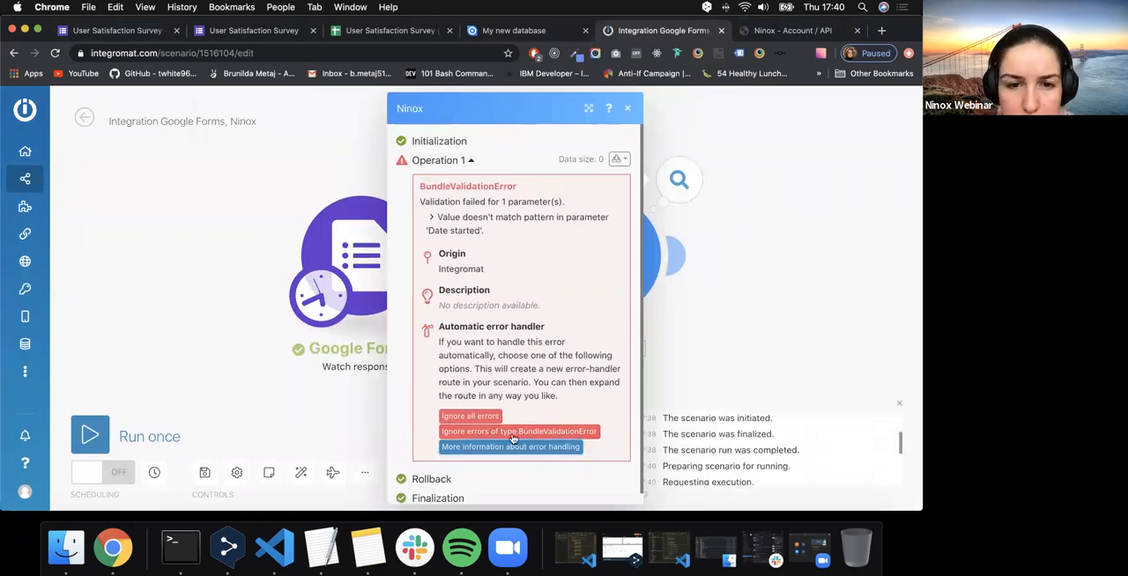
click(616, 148)
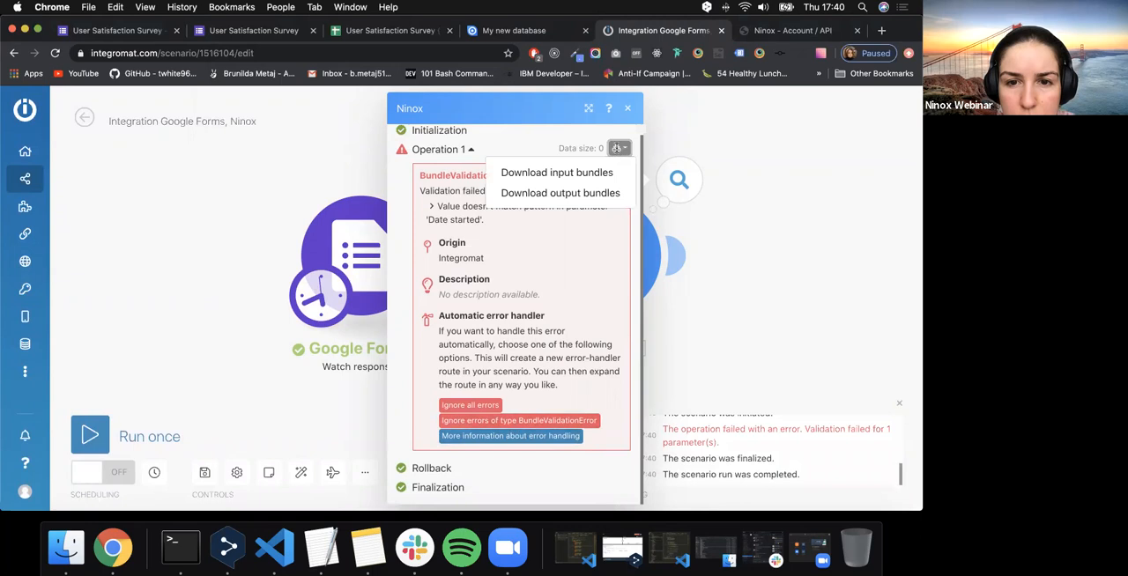
click(531, 143)
scroll(446, 329, down, 1)
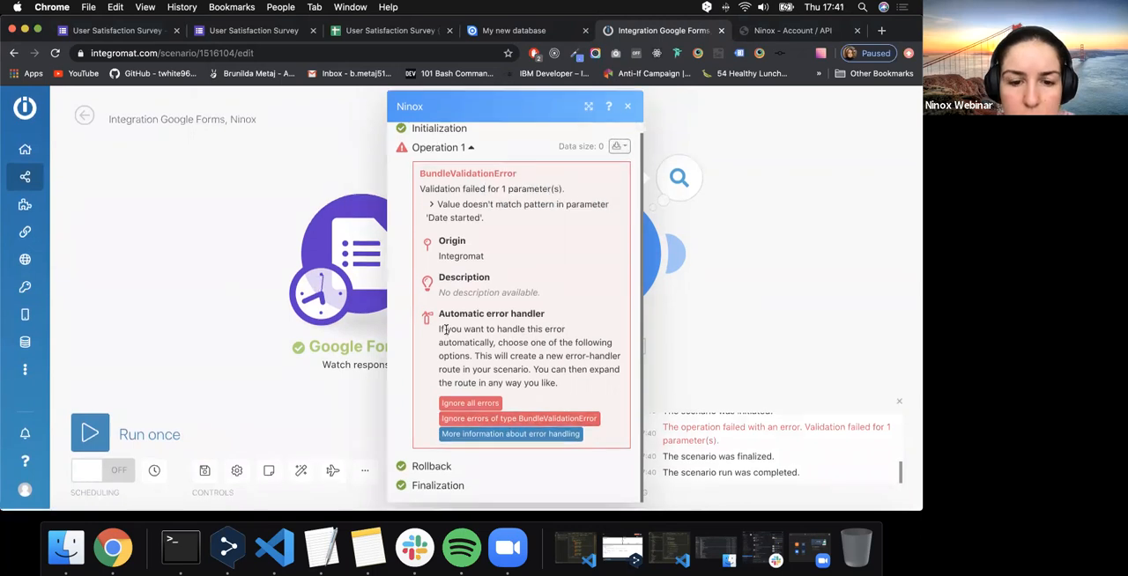
scroll(445, 330, down, 1)
scroll(446, 329, up, 2)
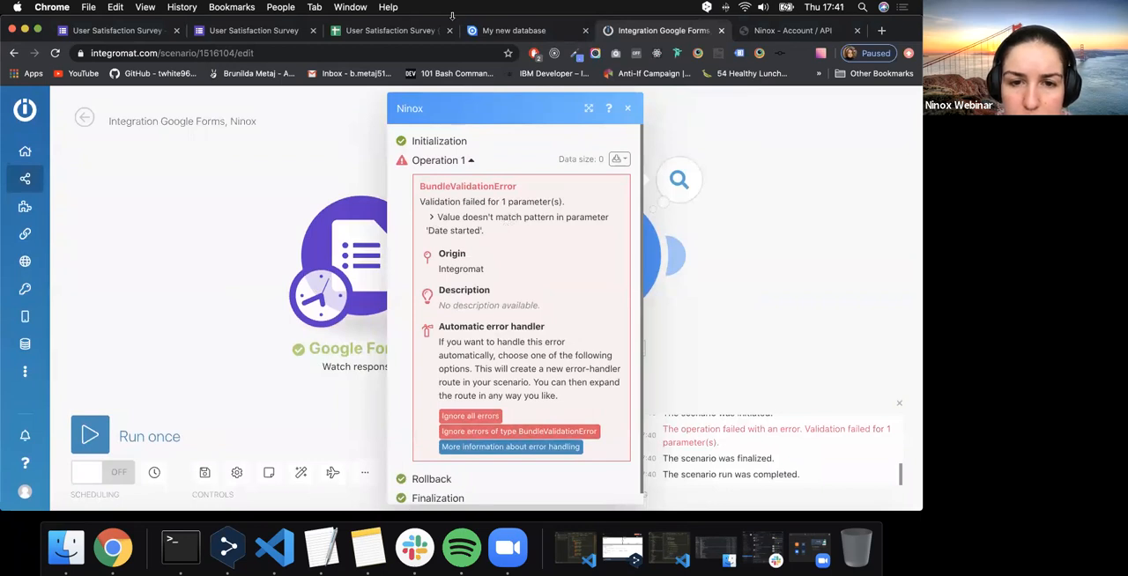
- Check the response in the survey's responses spreadsheet, return to Integromat and close the error details
click(349, 38)
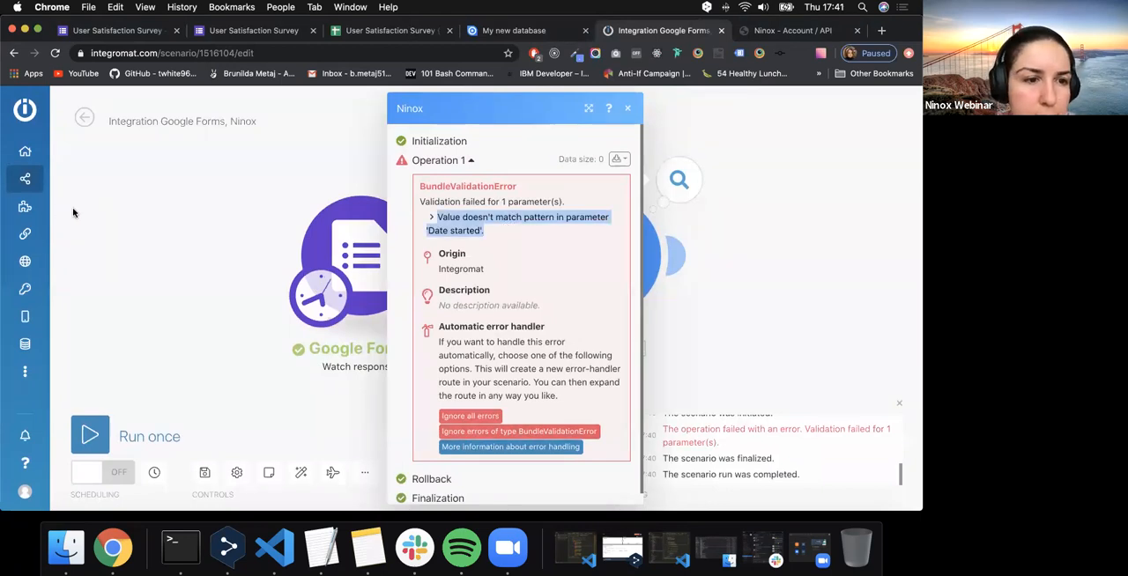
click(639, 33)
click(627, 108)
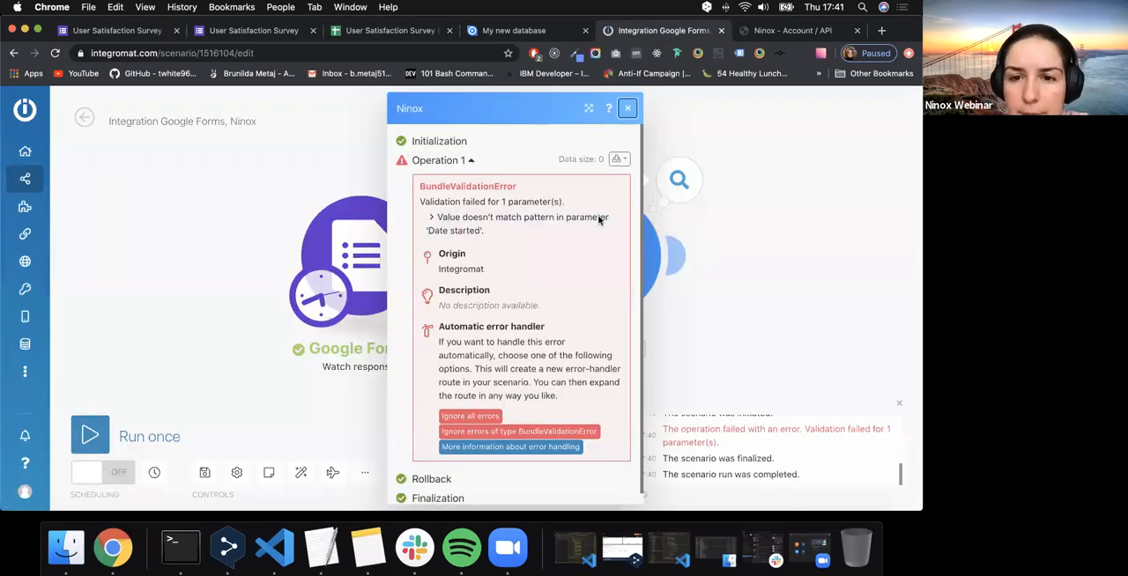
- Review the Date started formatDate formula in the Ninox Create Record settings and confirm the settings
click(581, 272)
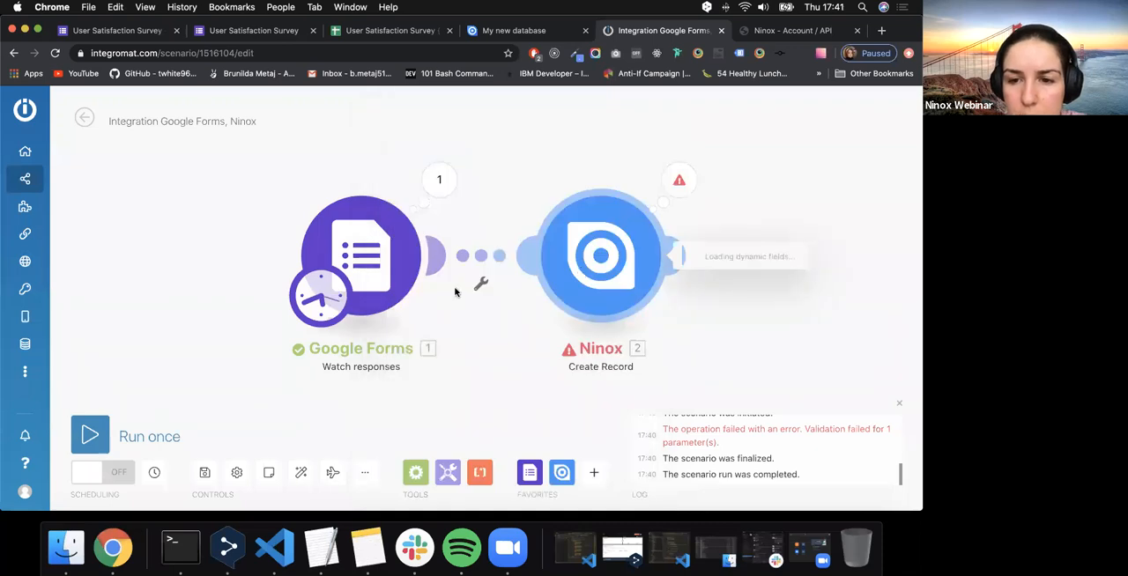
scroll(335, 381, down, 2)
click(313, 381)
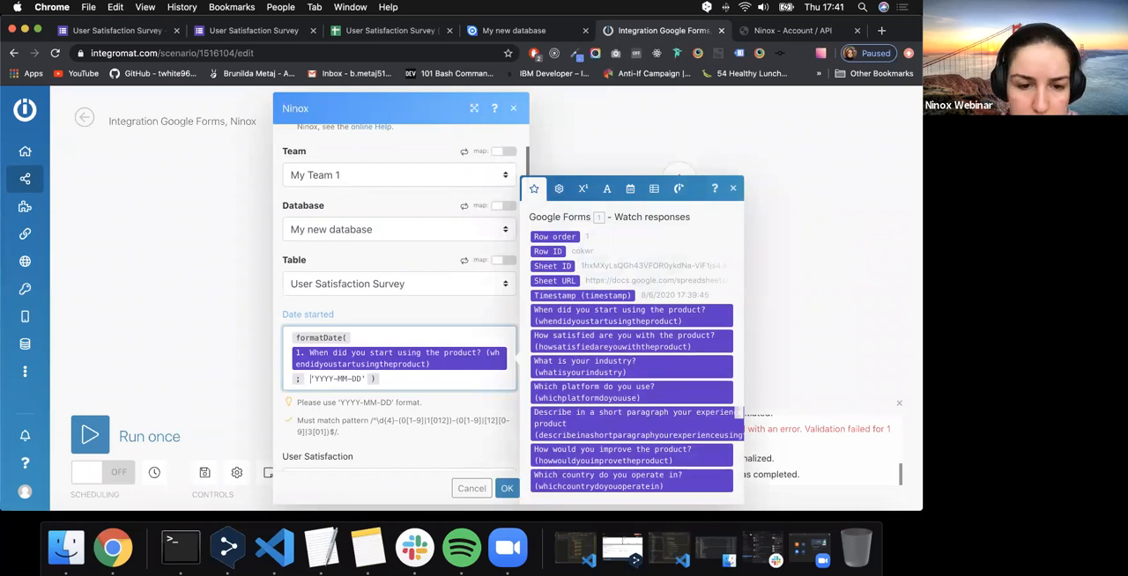
click(506, 488)
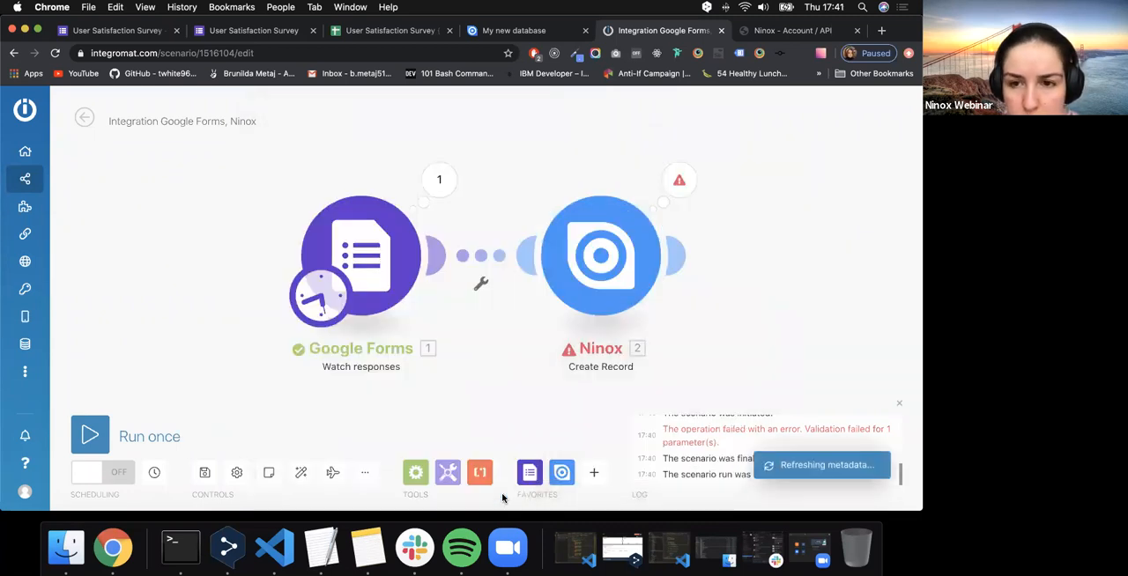
- Run the scenario once and check the error details of the Ninox Create Record operation
click(103, 429)
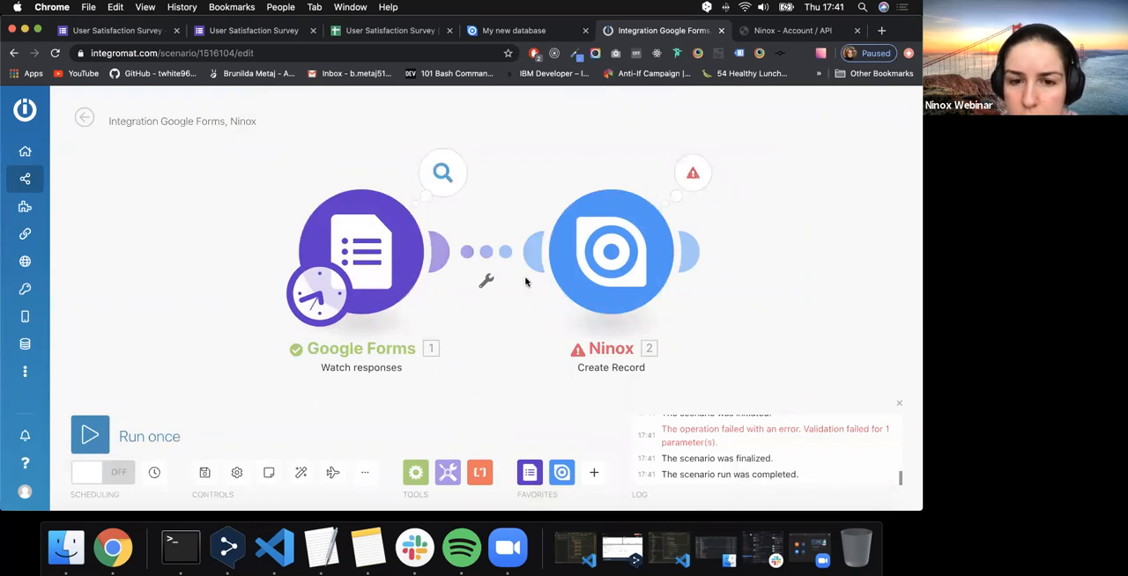
click(693, 173)
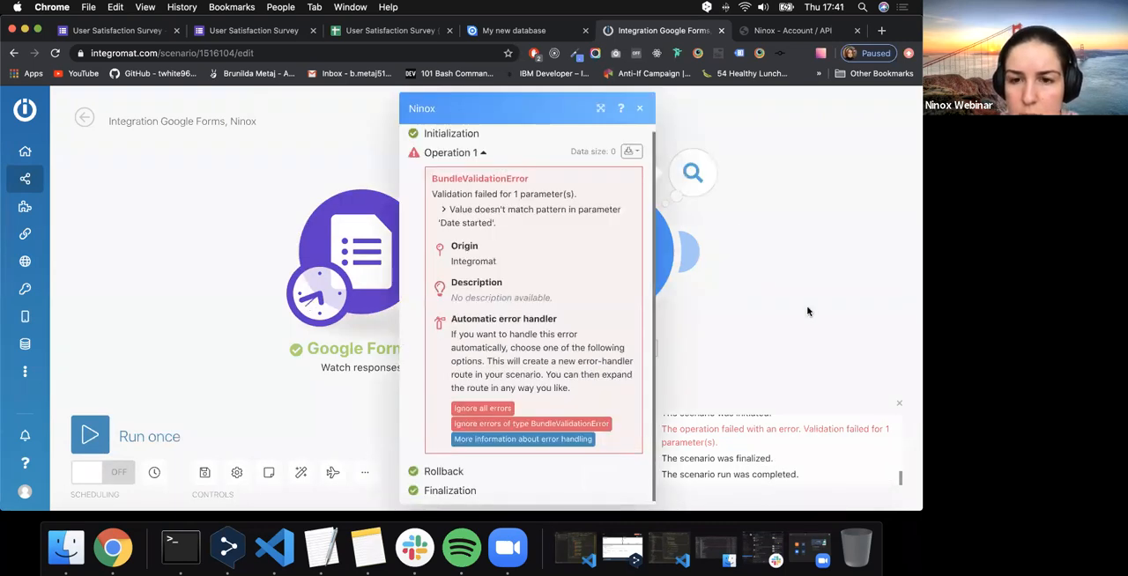
click(666, 221)
- Reopen the Ninox Create Record settings and compare the Date started formula with the required YYYY-MM-DD format
click(641, 253)
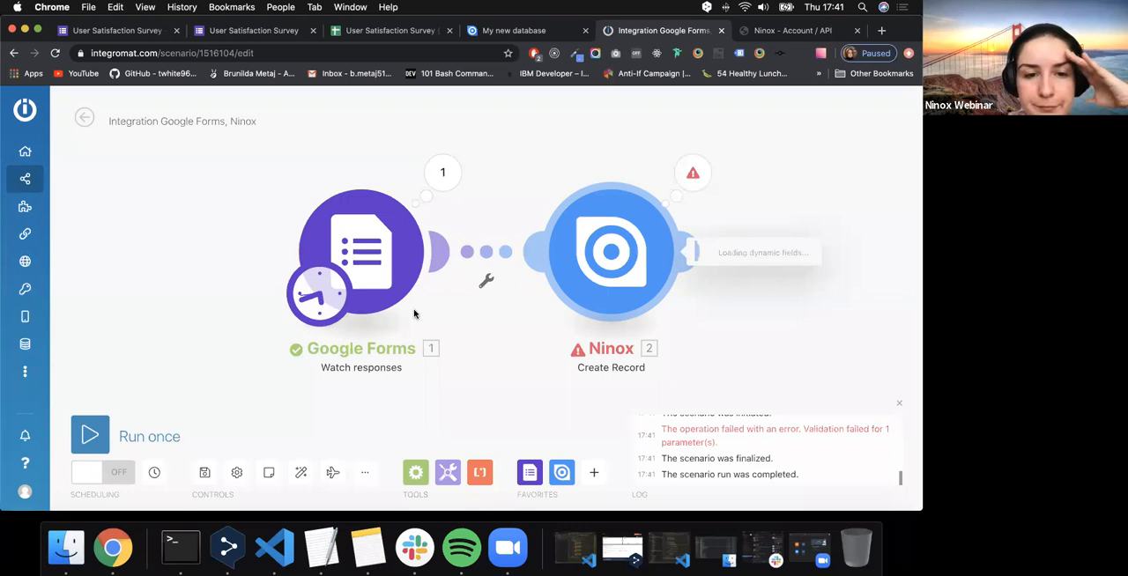
scroll(392, 308, down, 3)
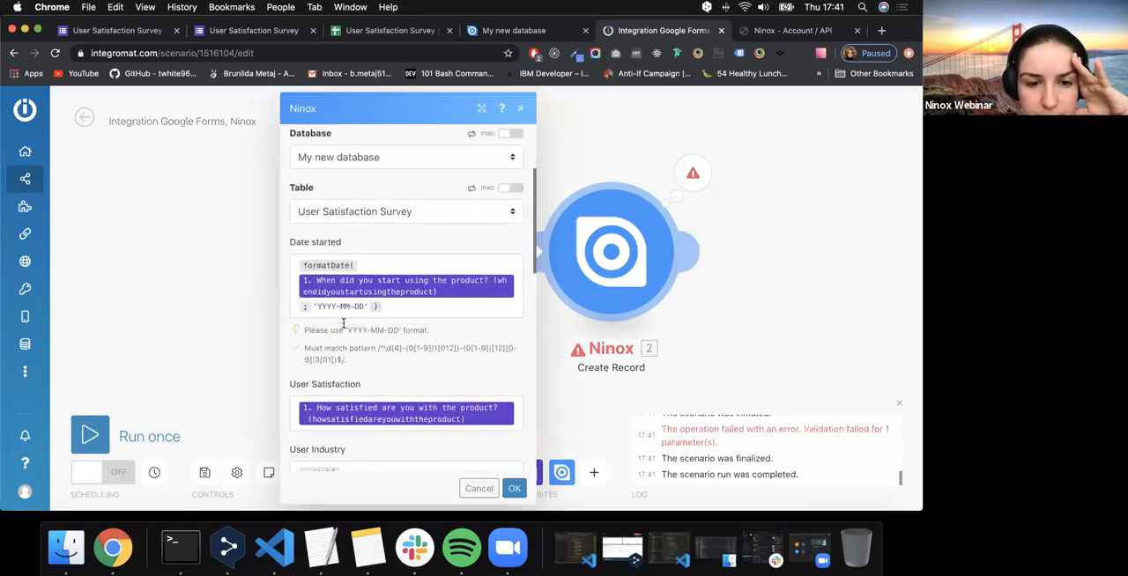
drag(308, 330, 355, 332)
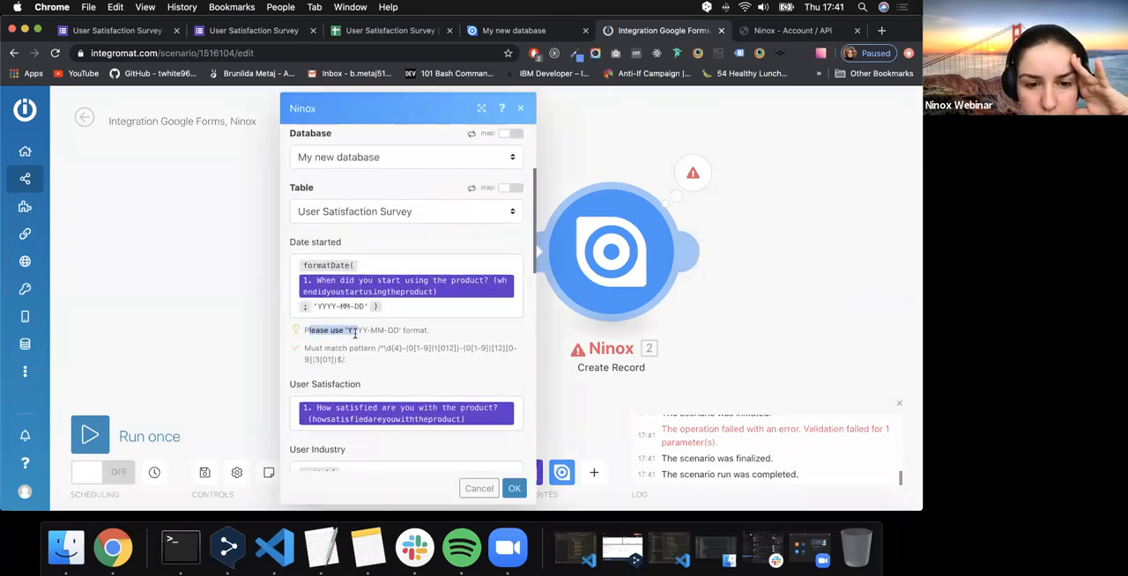
click(353, 332)
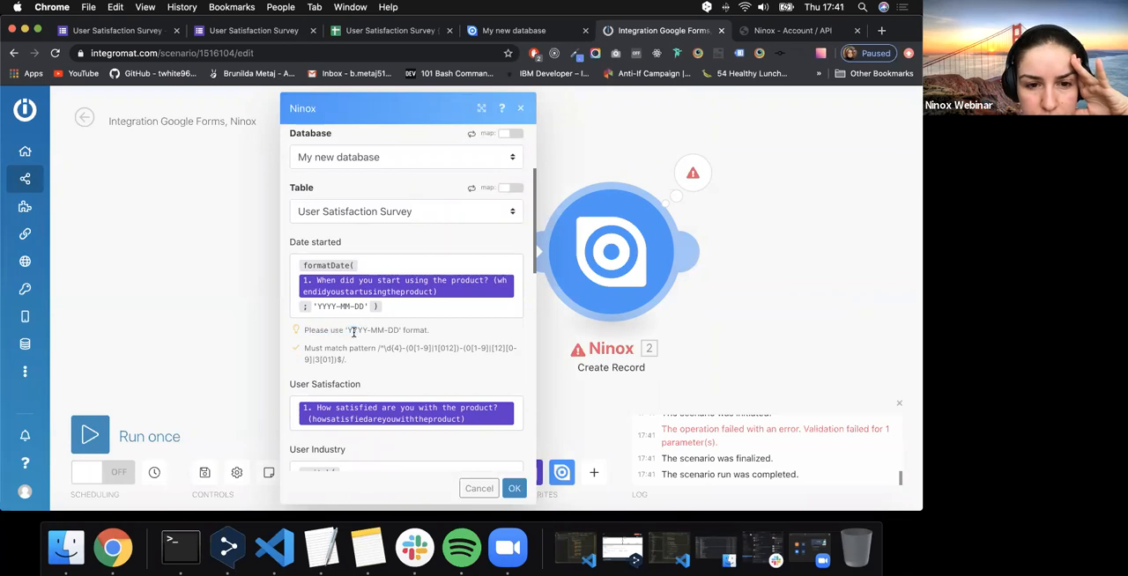
click(335, 306)
click(350, 306)
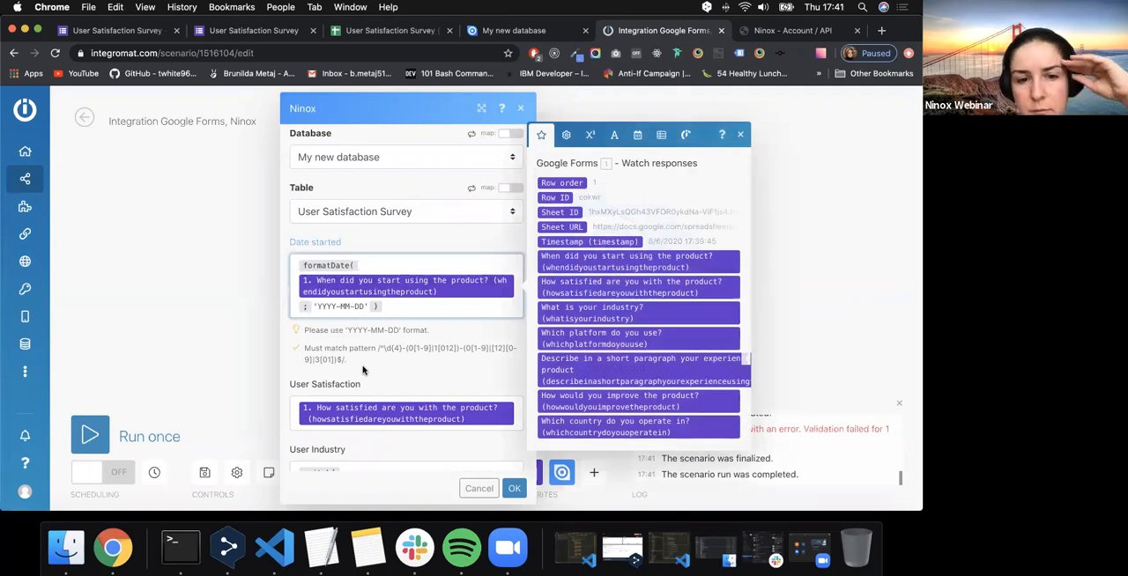
- Insert a nested formatDate function into the Date started formula and examine the function's description and format examples
click(636, 136)
click(604, 360)
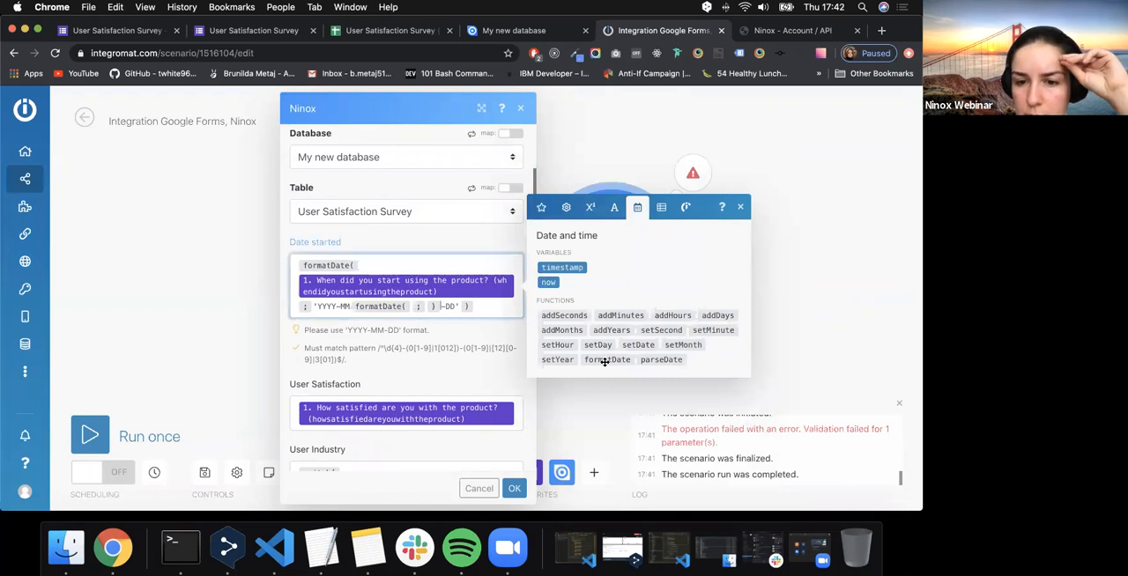
mouse_move(605, 361)
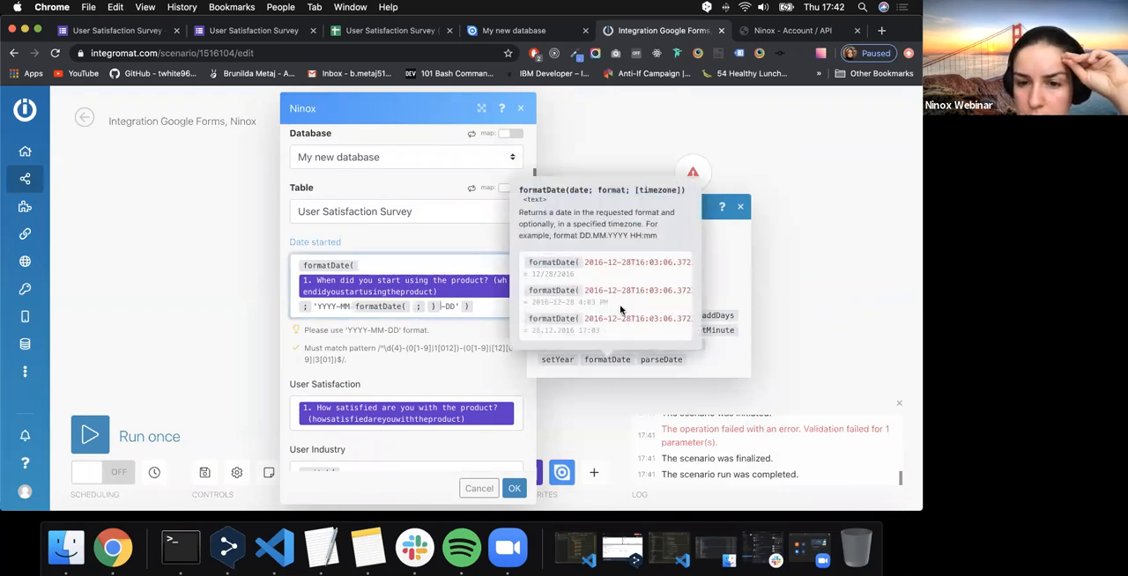
scroll(632, 288, right, 2)
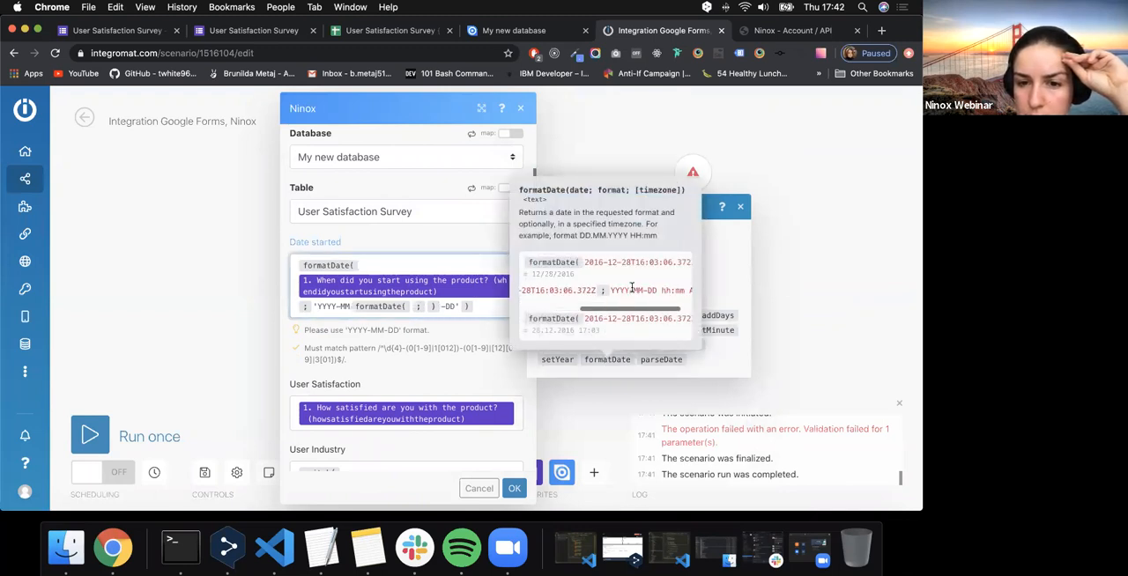
scroll(643, 317, right, 5)
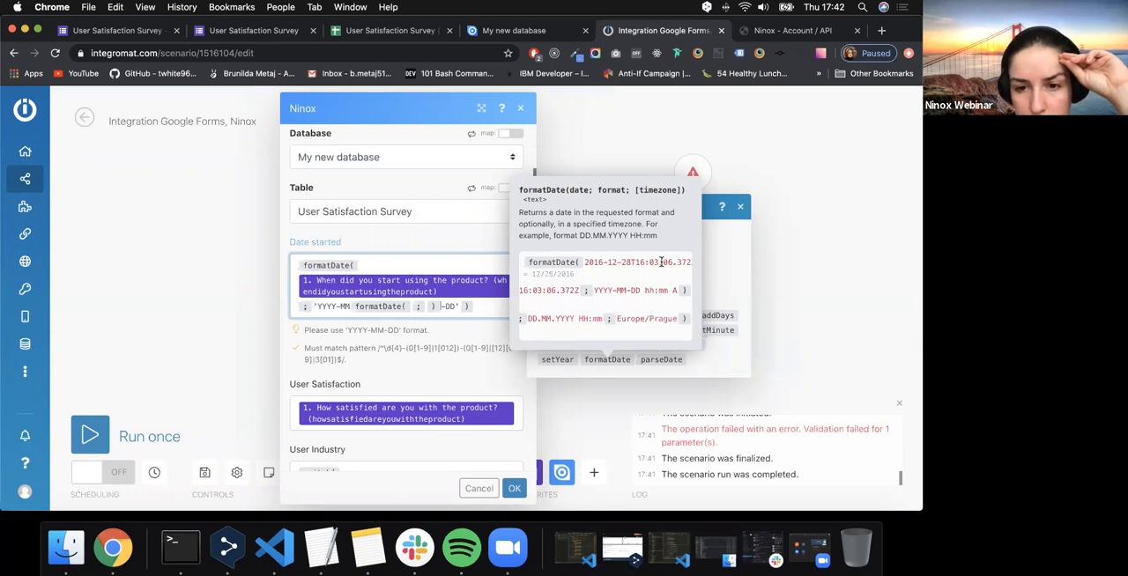
scroll(660, 263, right, 5)
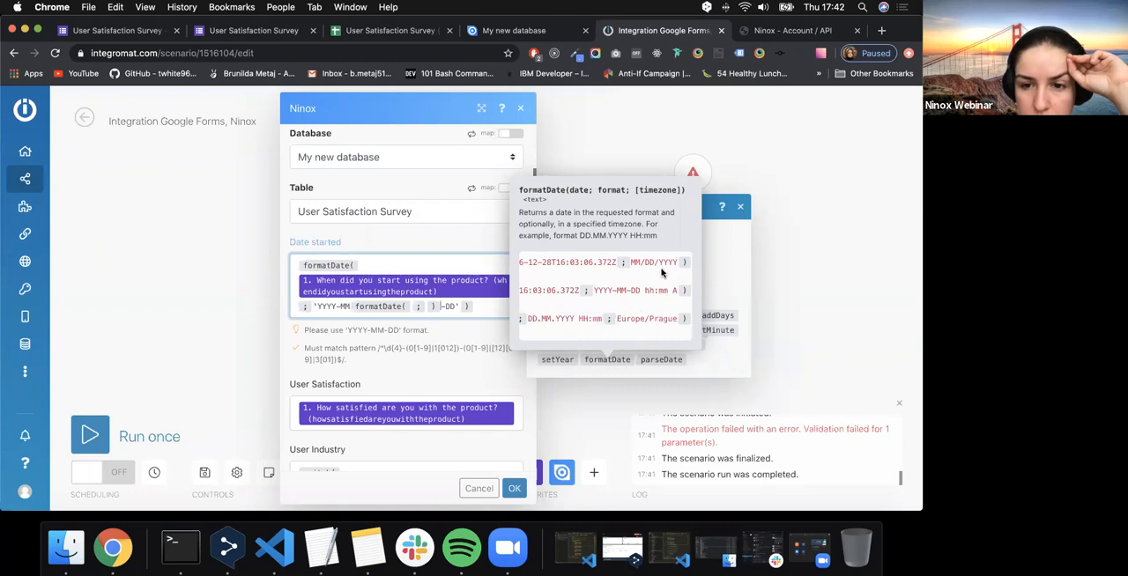
scroll(657, 290, left, 5)
scroll(602, 264, left, 5)
scroll(556, 315, left, 5)
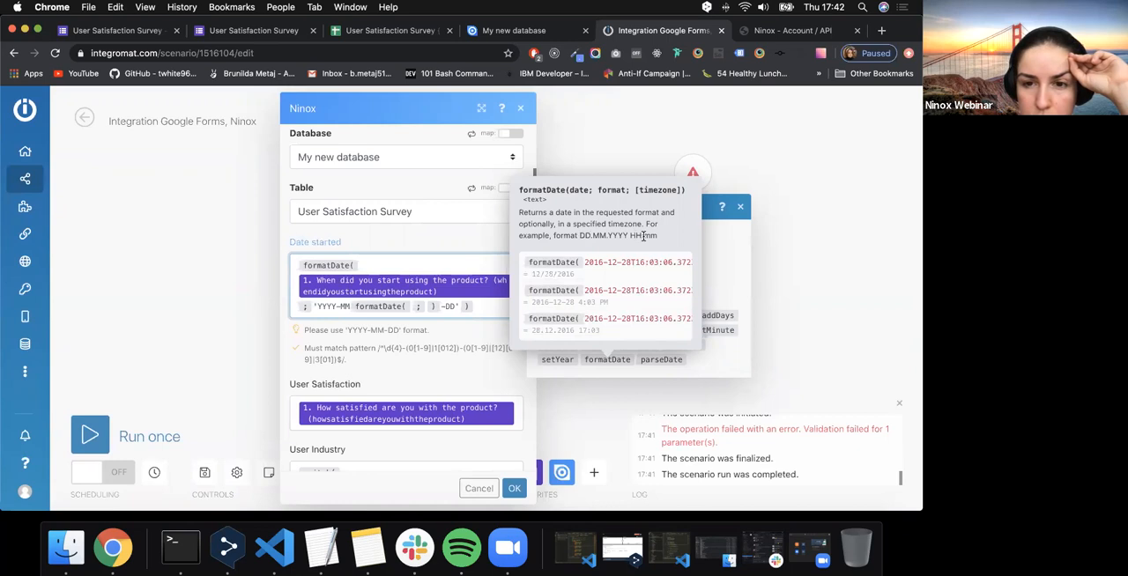
scroll(623, 285, right, 3)
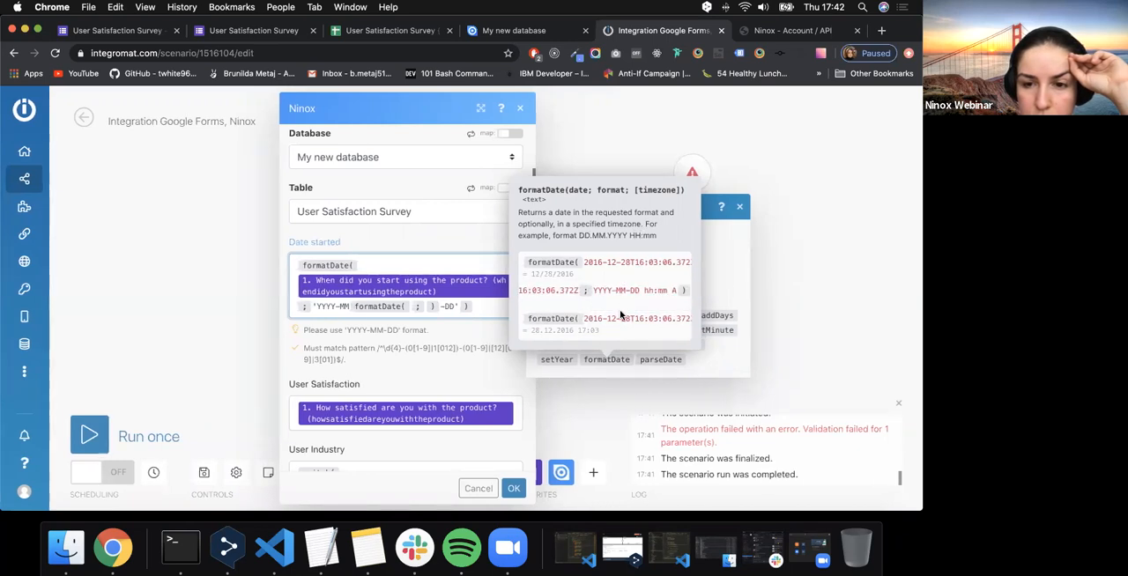
scroll(620, 317, right, 5)
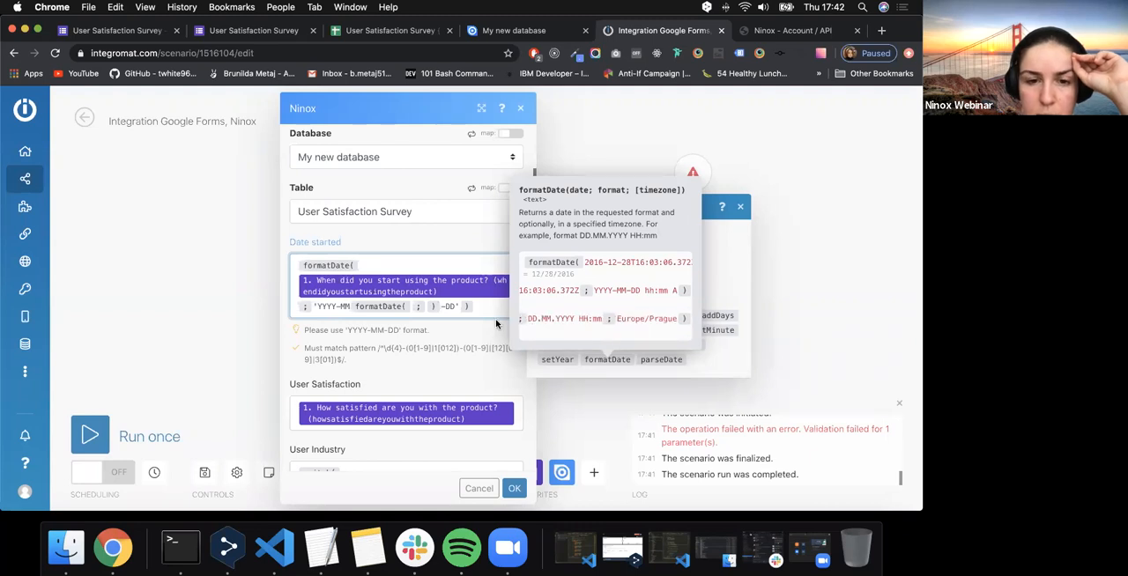
- Remove the nested formatDate function from the Date started formula and restore its format text to 'YYYY-MM-DD'
click(467, 308)
click(449, 308)
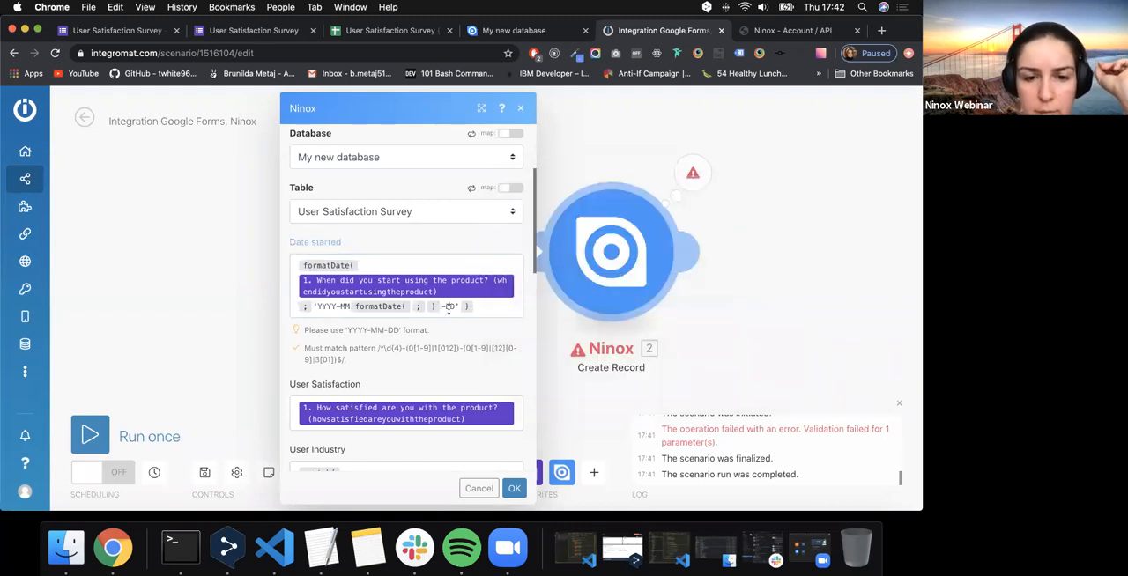
click(440, 305)
key(BackSpace)
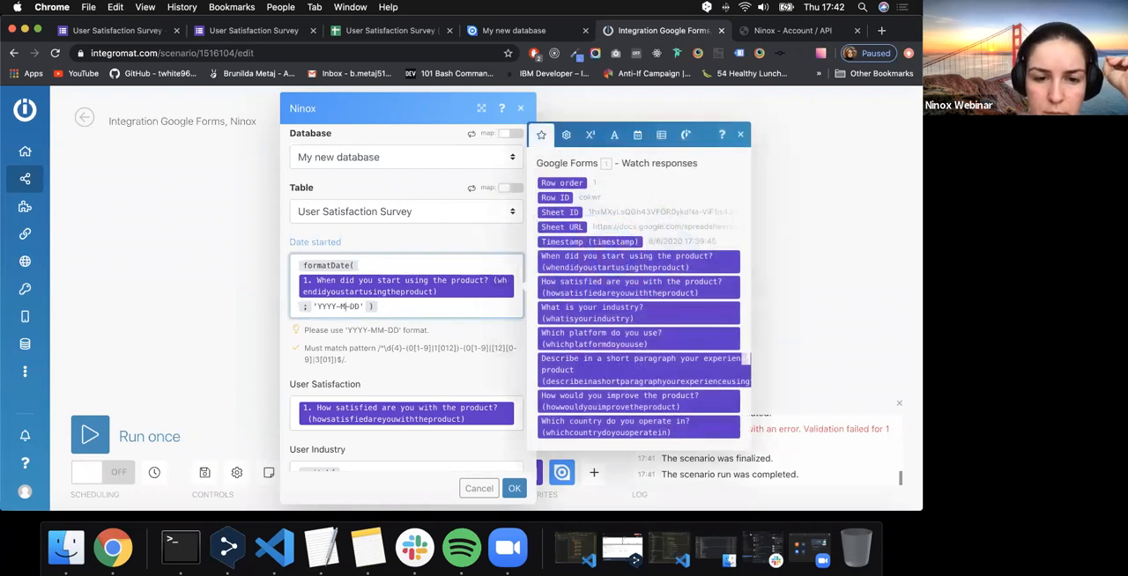
text(M)
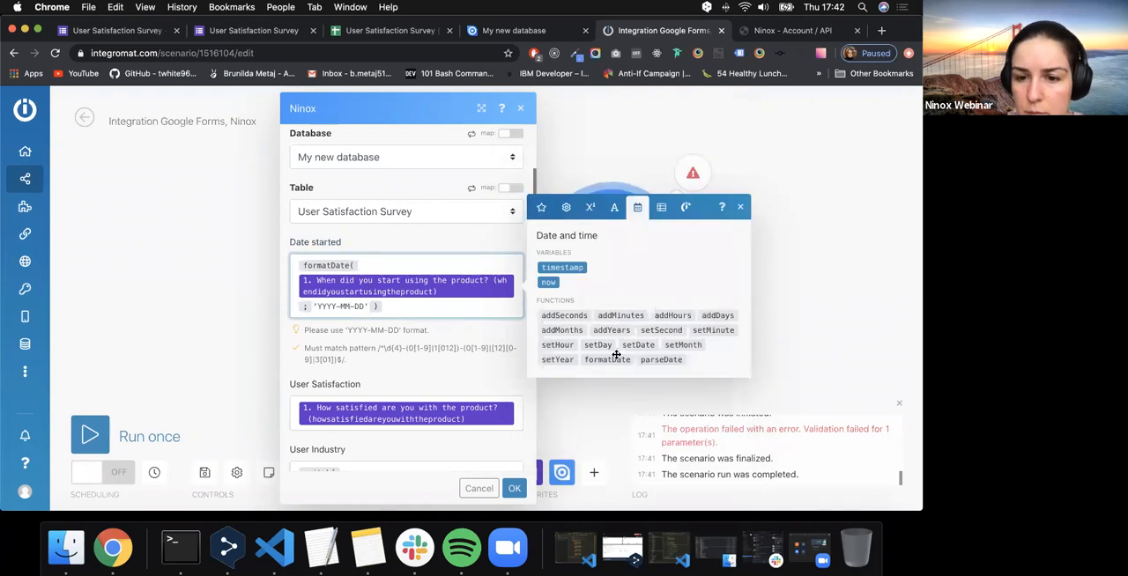
click(617, 359)
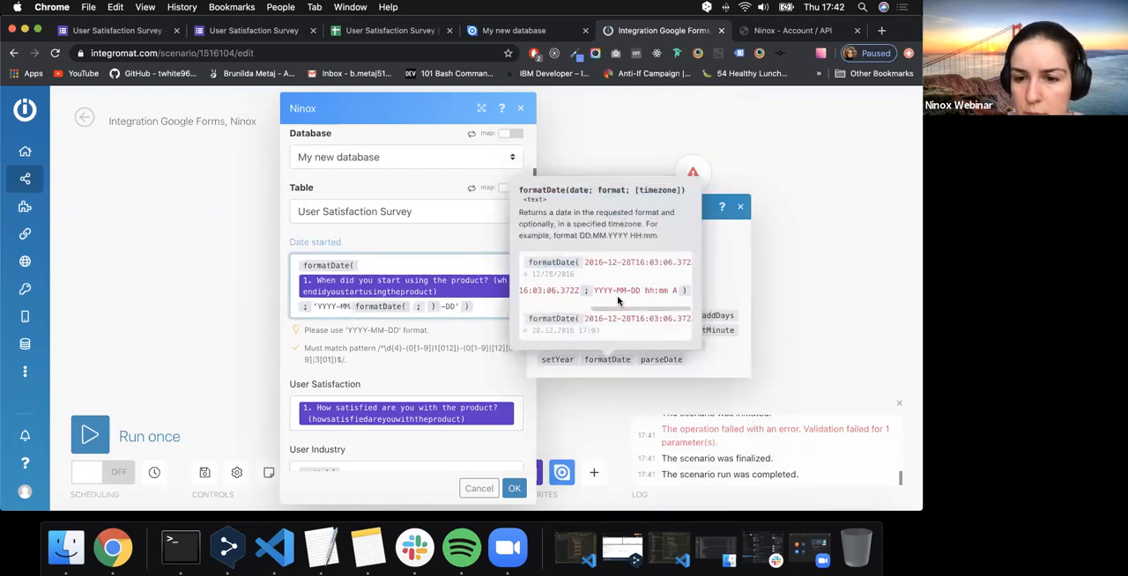
click(438, 308)
key(BackSpace)
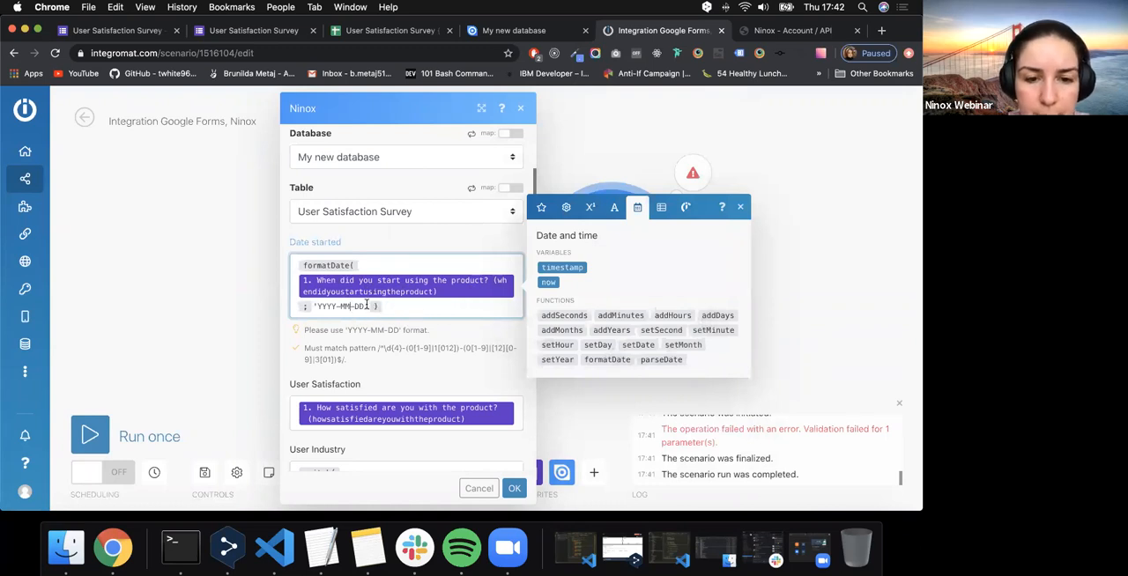
- Remove the quotation marks around YYYY-MM-DD in the Date started formula and confirm the Ninox module settings
click(314, 305)
key(BackSpace)
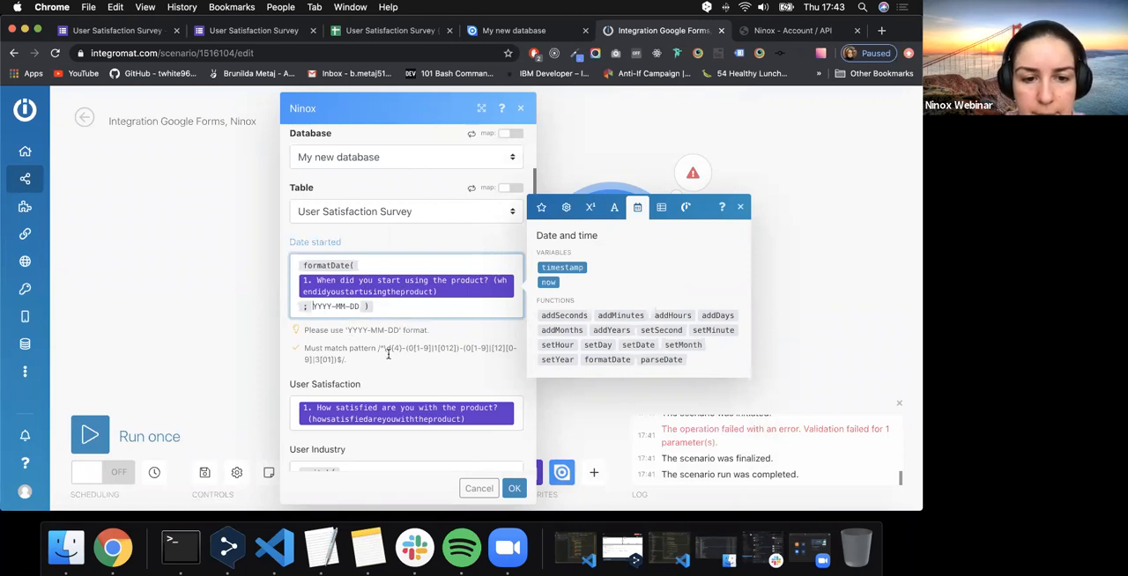
click(514, 488)
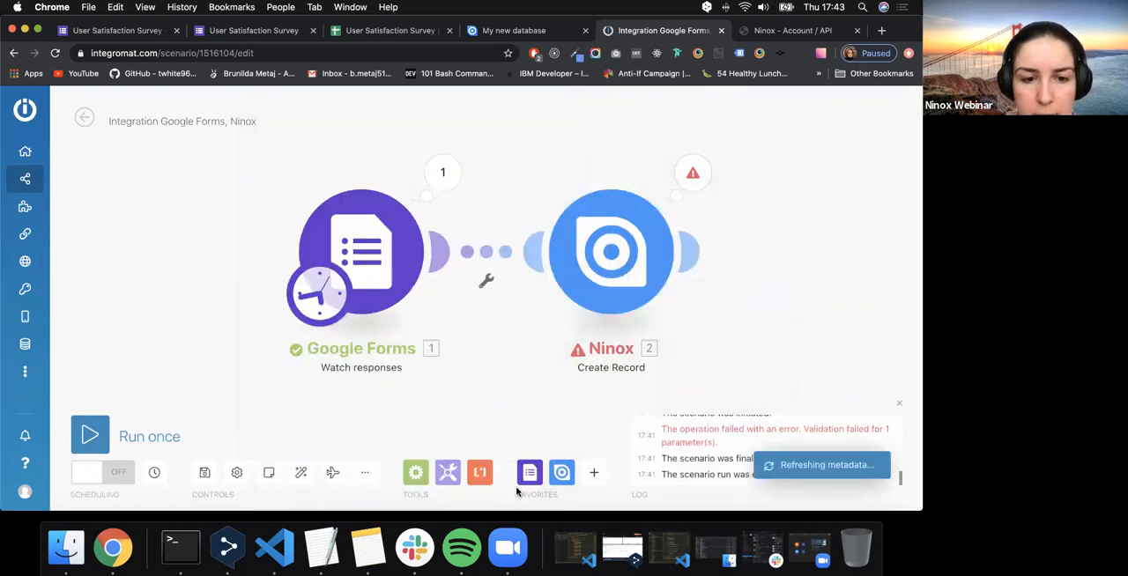
- Run the scenario once and review the input and output bundles of the Ninox Create Record operation
click(94, 435)
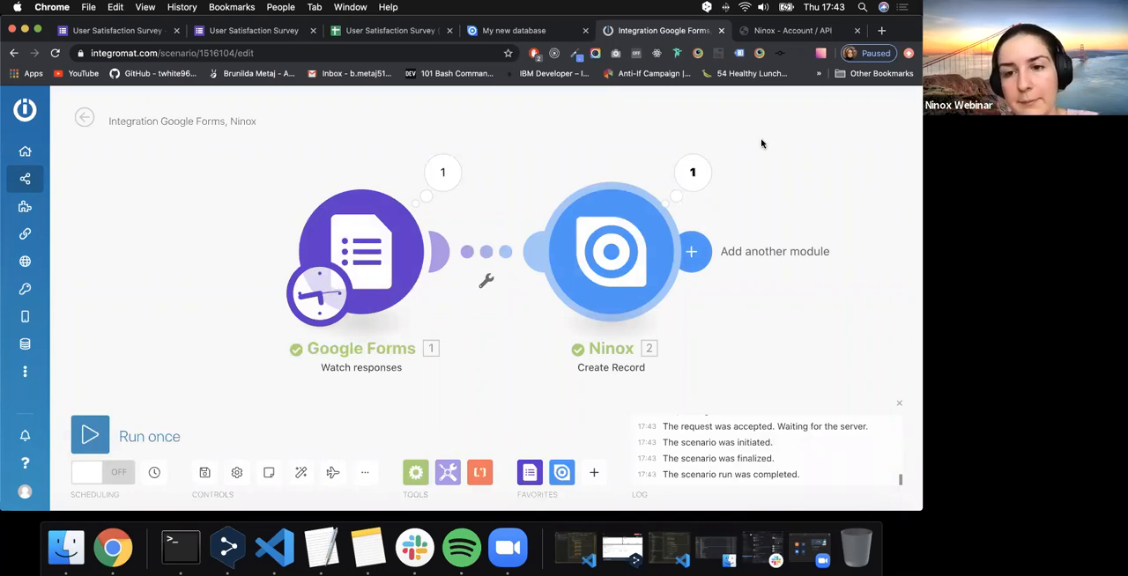
click(692, 172)
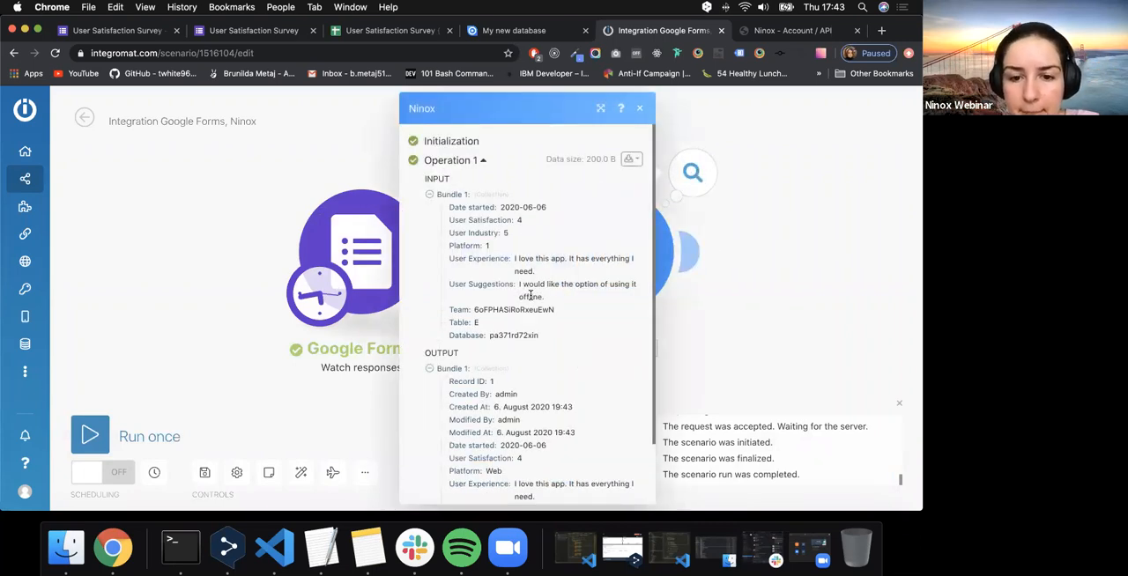
scroll(530, 295, down, 2)
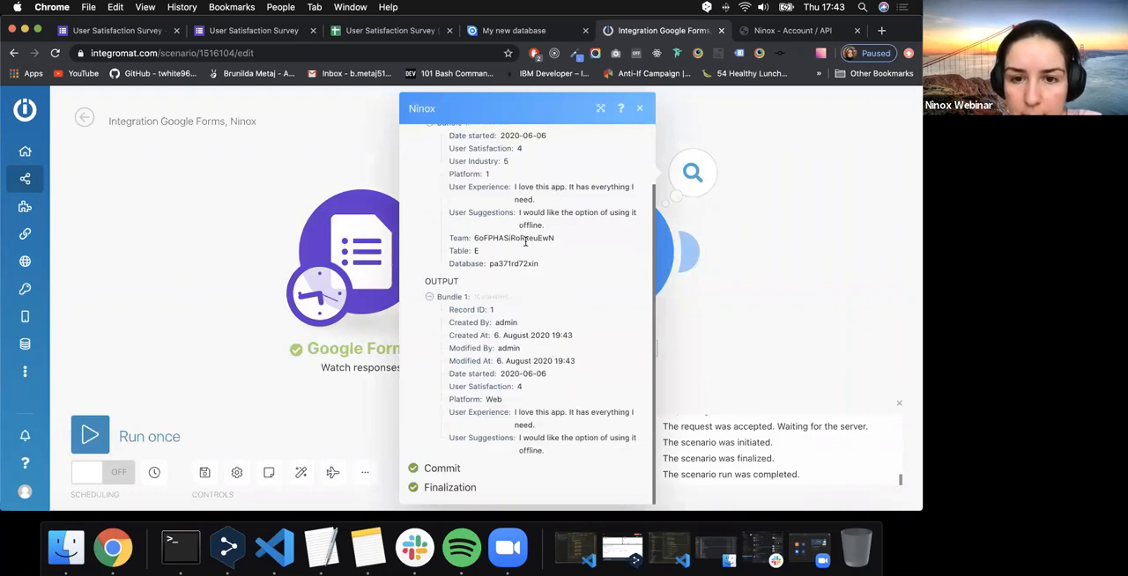
scroll(525, 241, up, 2)
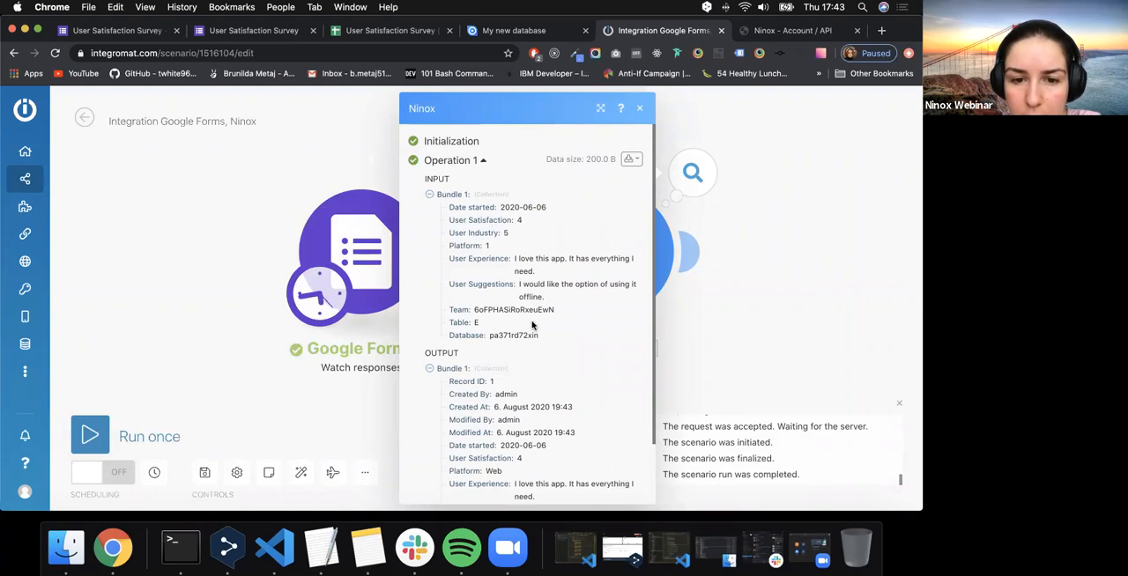
scroll(532, 353, down, 2)
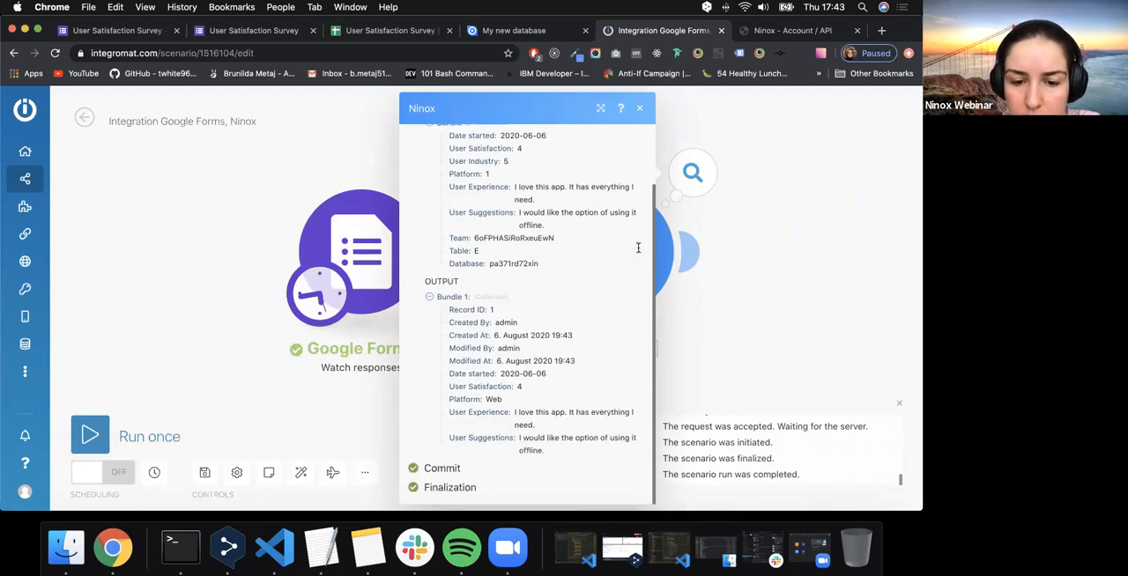
- Switch to the Ninox database, close the User Satisfaction Survey table settings and widen the User Suggestions column to show its full text
click(519, 30)
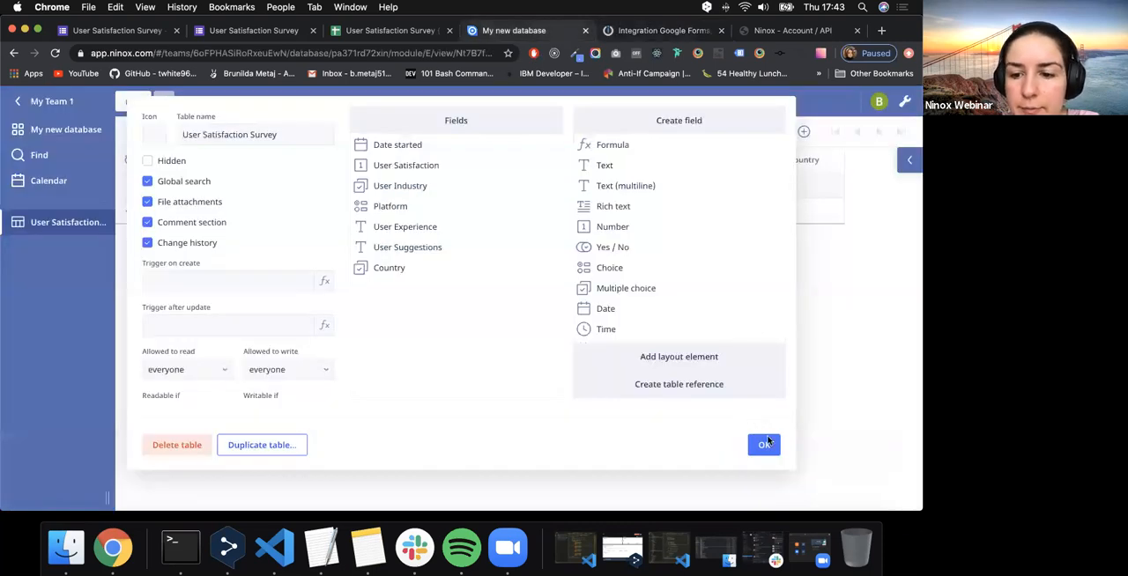
click(763, 445)
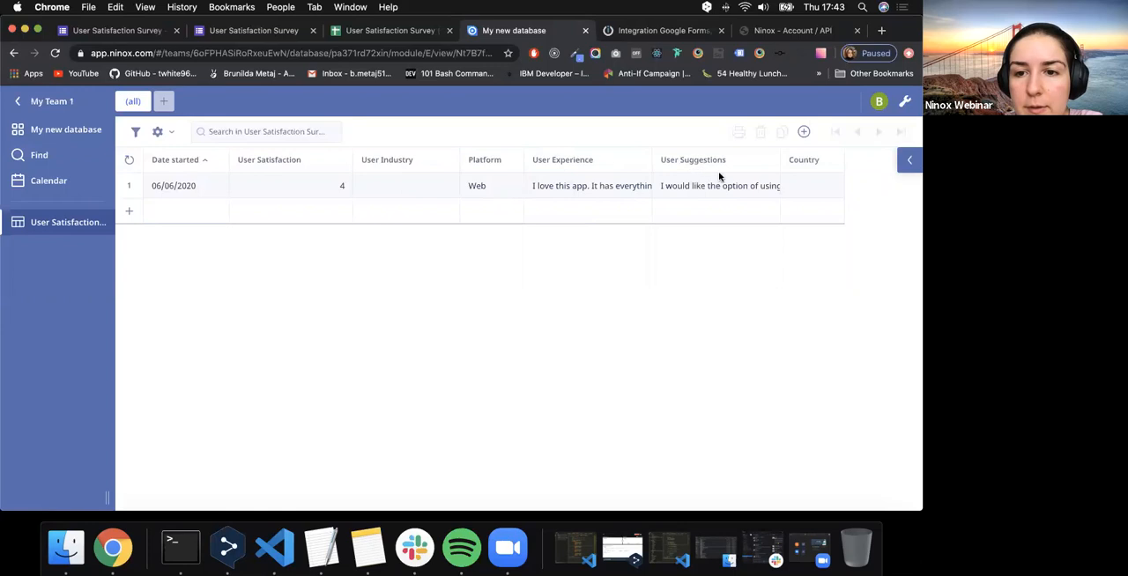
drag(777, 150, 834, 152)
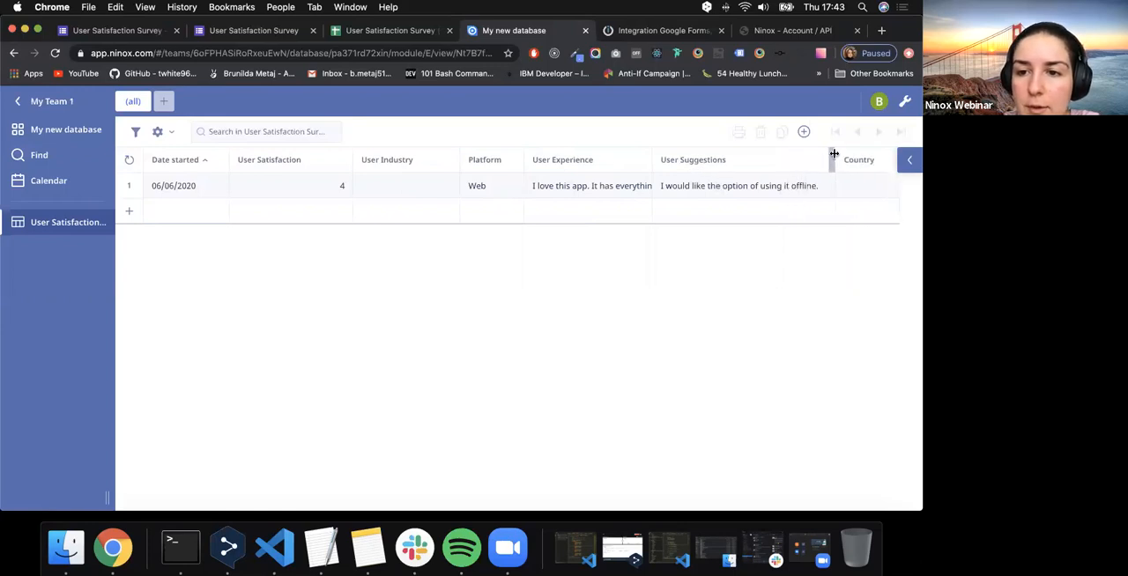
- Inspect the survey record's User Industry choices, toggling Medicine on and off, and return to the Integromat scenario
click(392, 189)
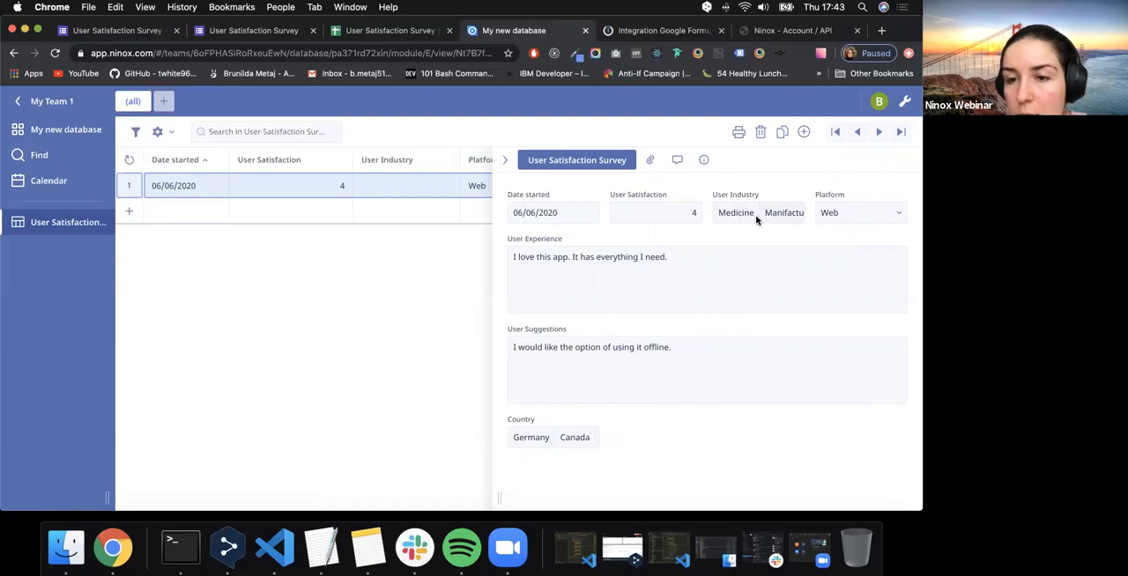
scroll(756, 219, right, 3)
scroll(760, 216, left, 3)
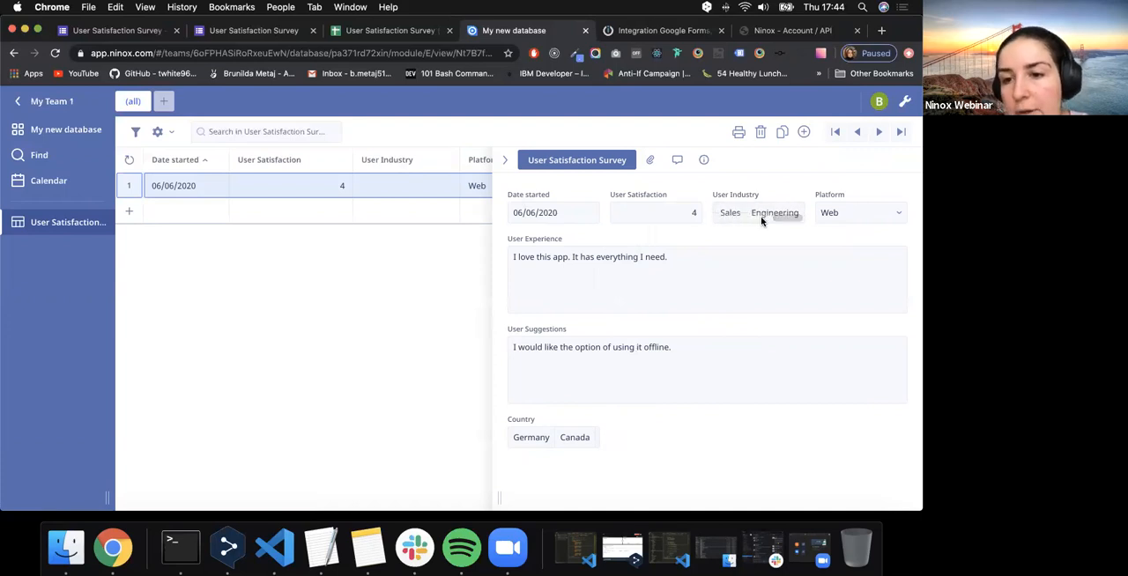
click(734, 213)
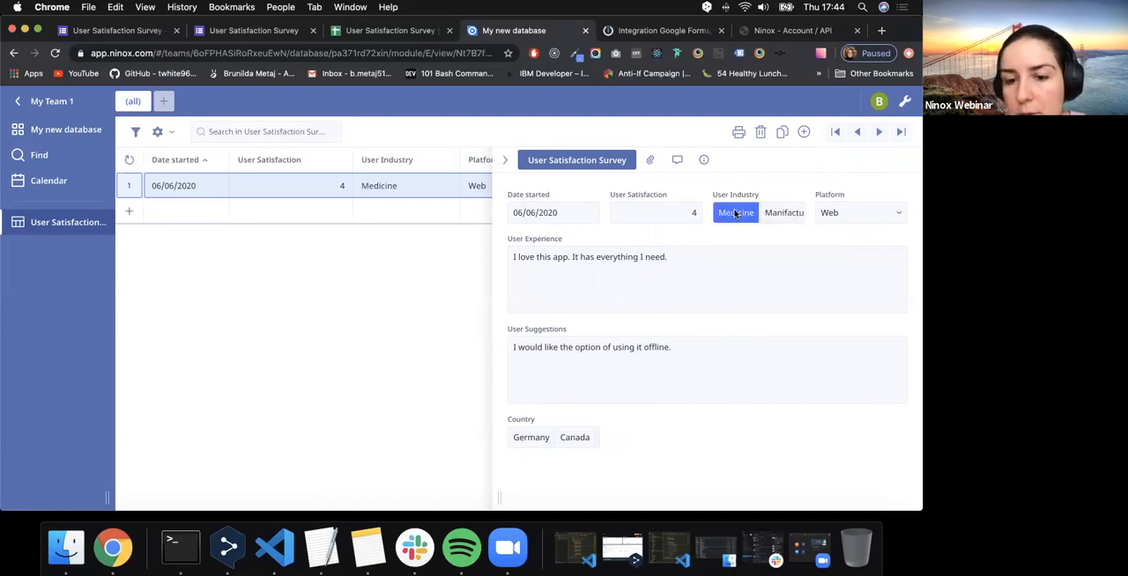
click(734, 213)
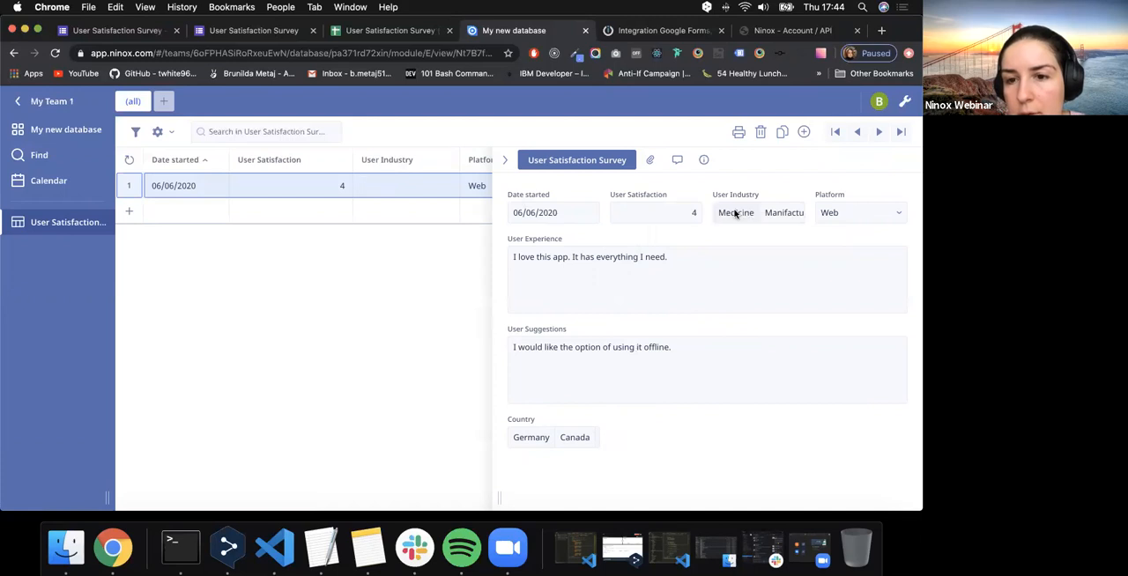
click(507, 160)
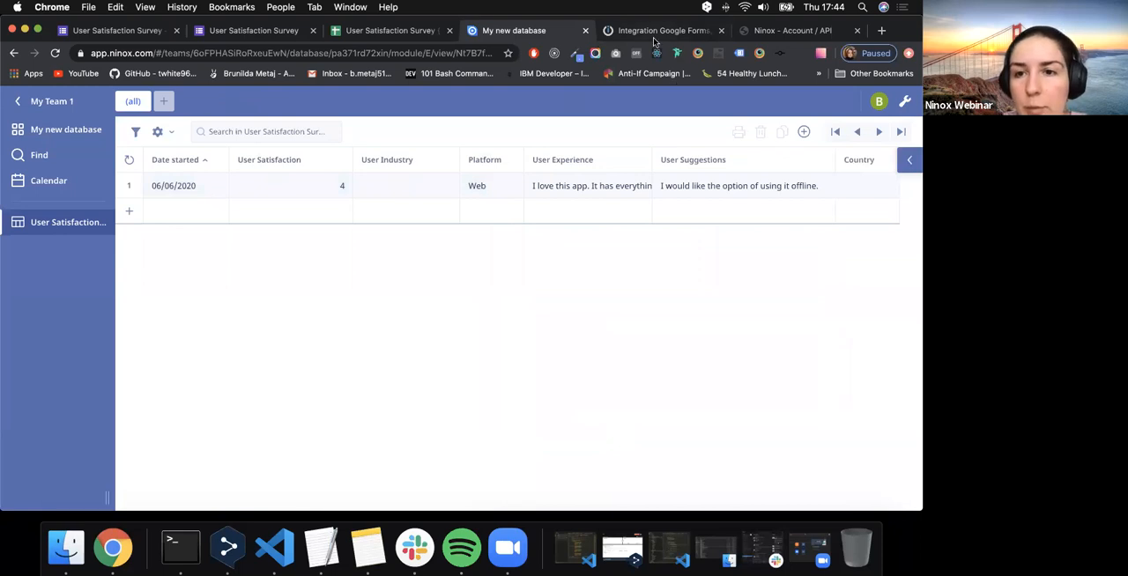
key(ctrl+Tab)
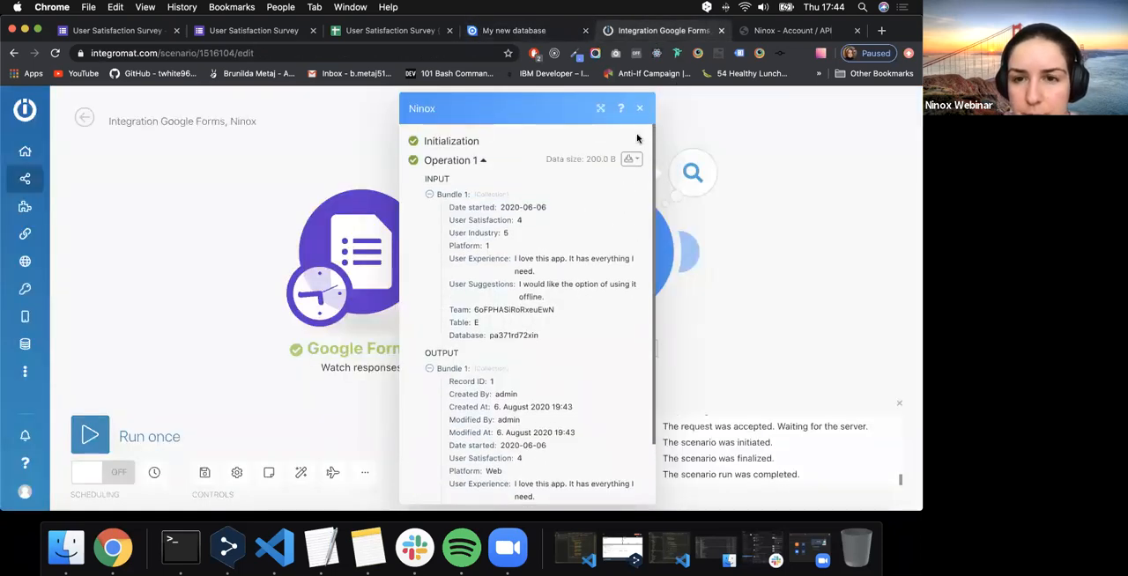
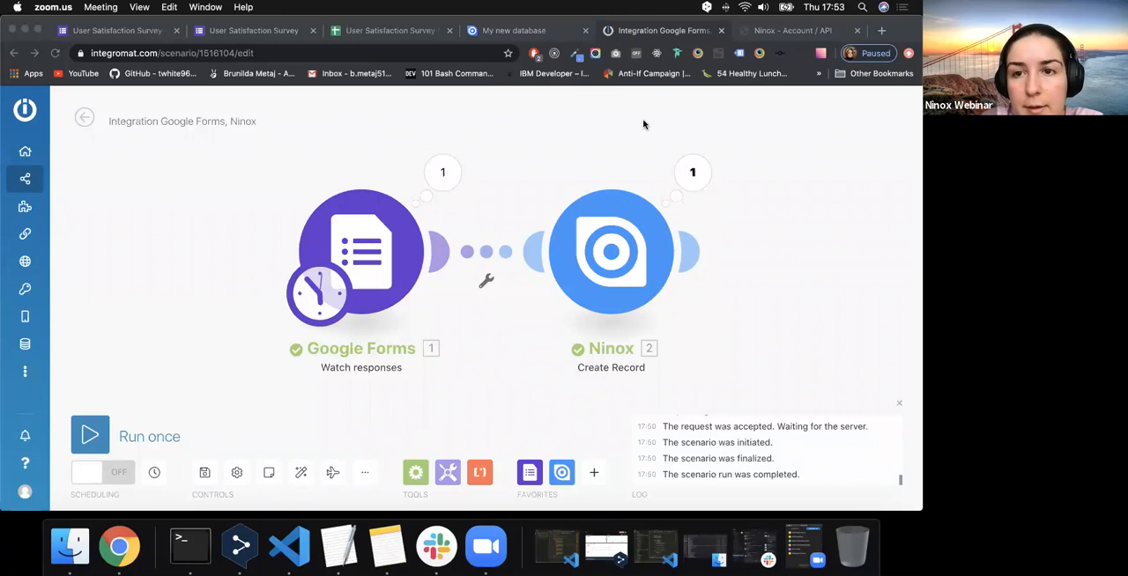
- Switch to the Ninox database, collapse the record form, and inspect both User Satisfaction Survey records one after the other
click(554, 39)
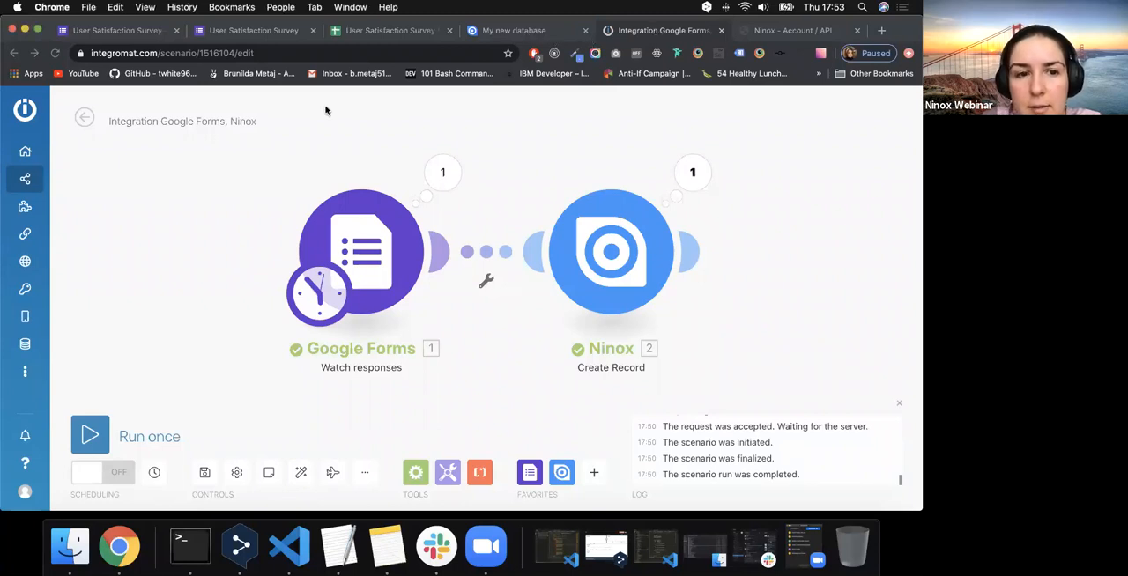
click(535, 33)
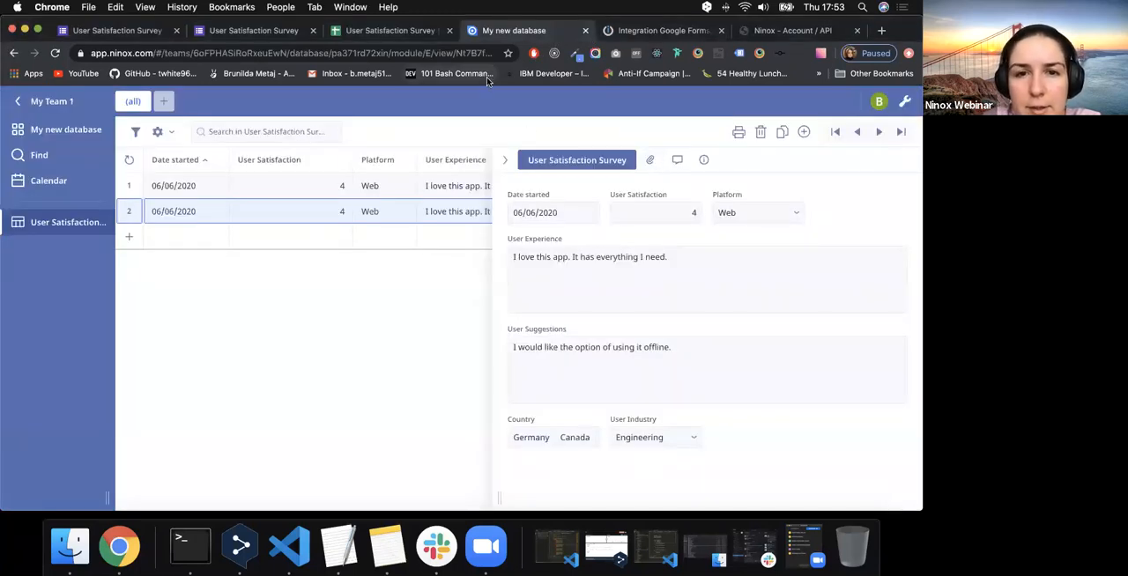
click(504, 159)
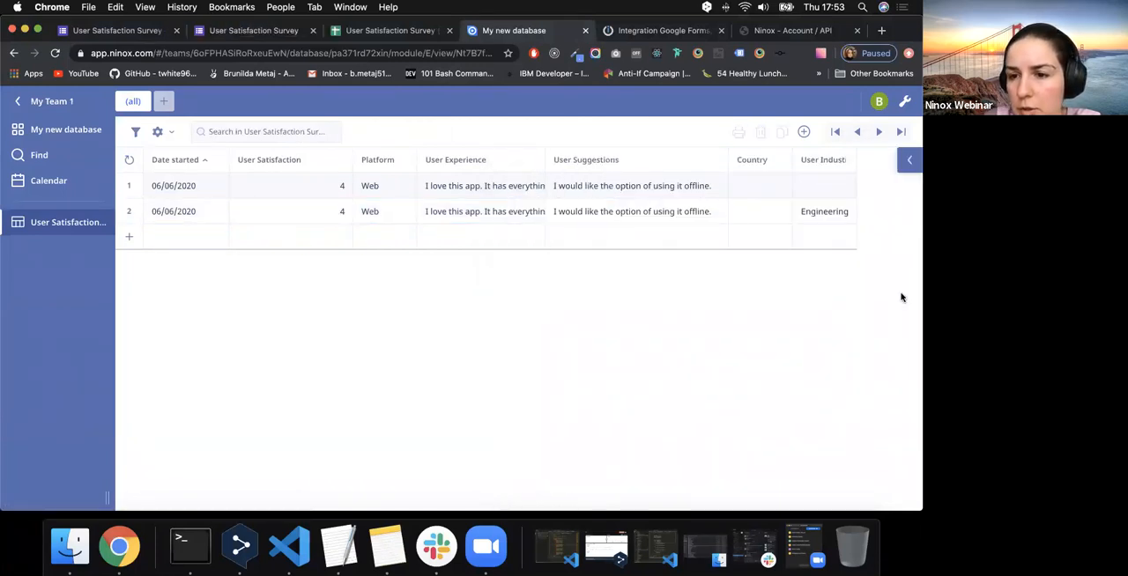
click(592, 195)
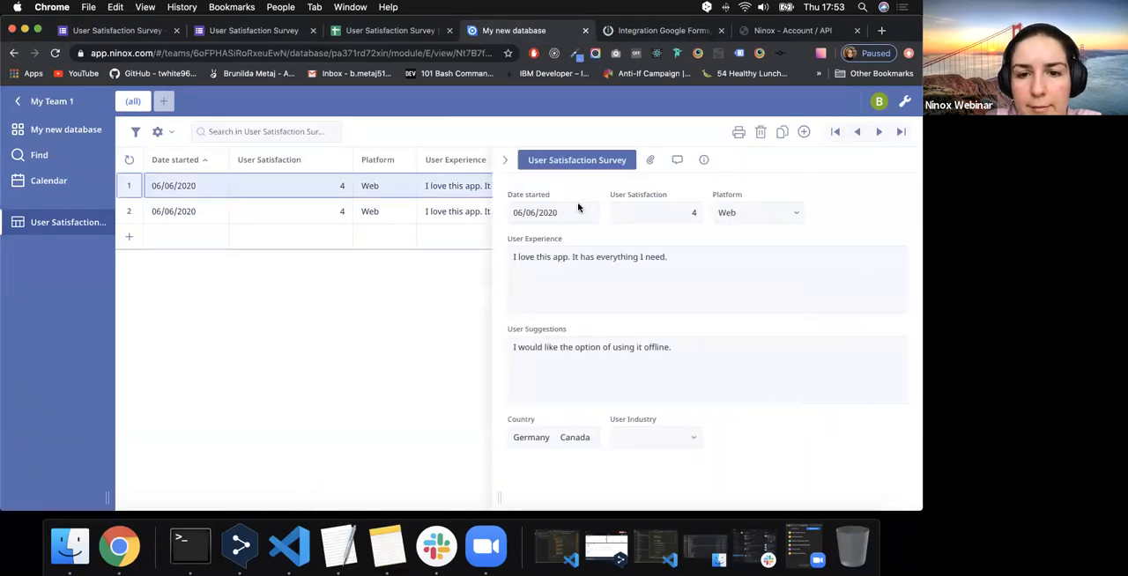
click(467, 213)
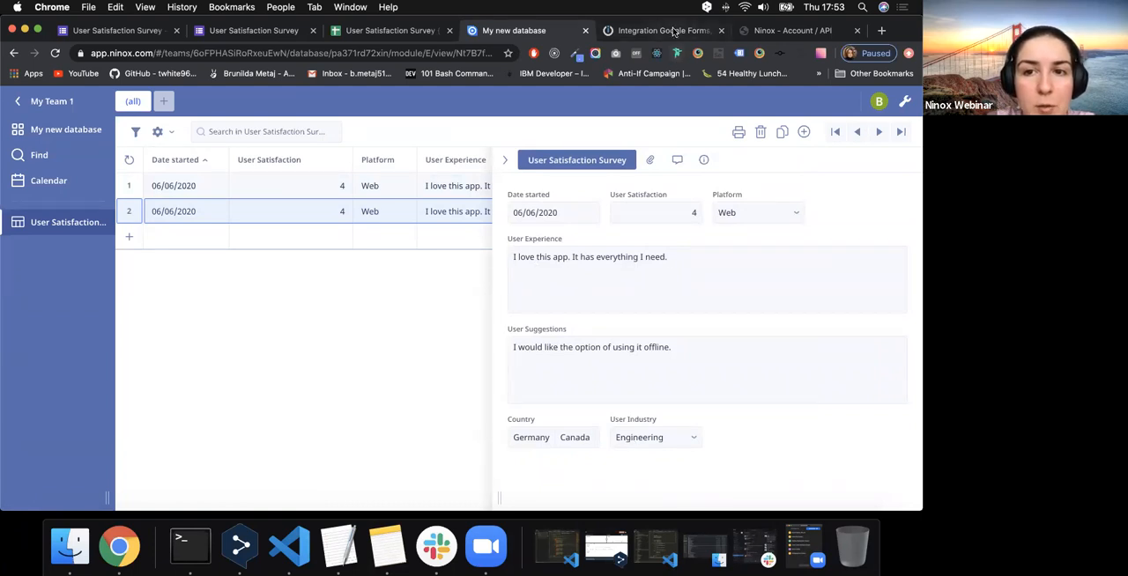
- Return to the Integromat scenario, review the Ninox module's Date started, User Satisfaction and Platform mappings, and close its settings
key(ctrl+Tab)
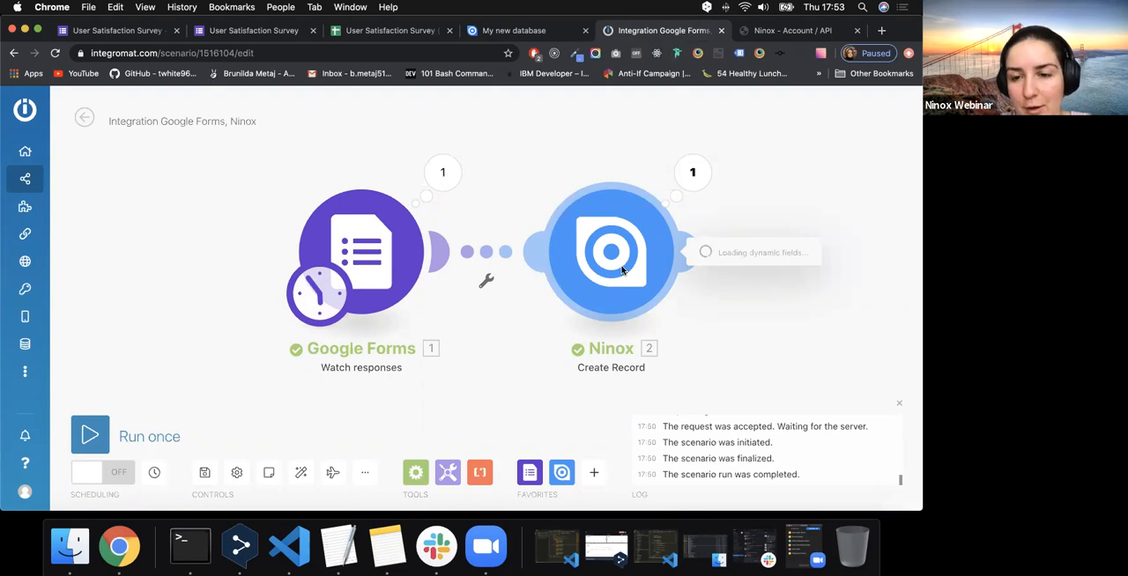
scroll(388, 280, down, 3)
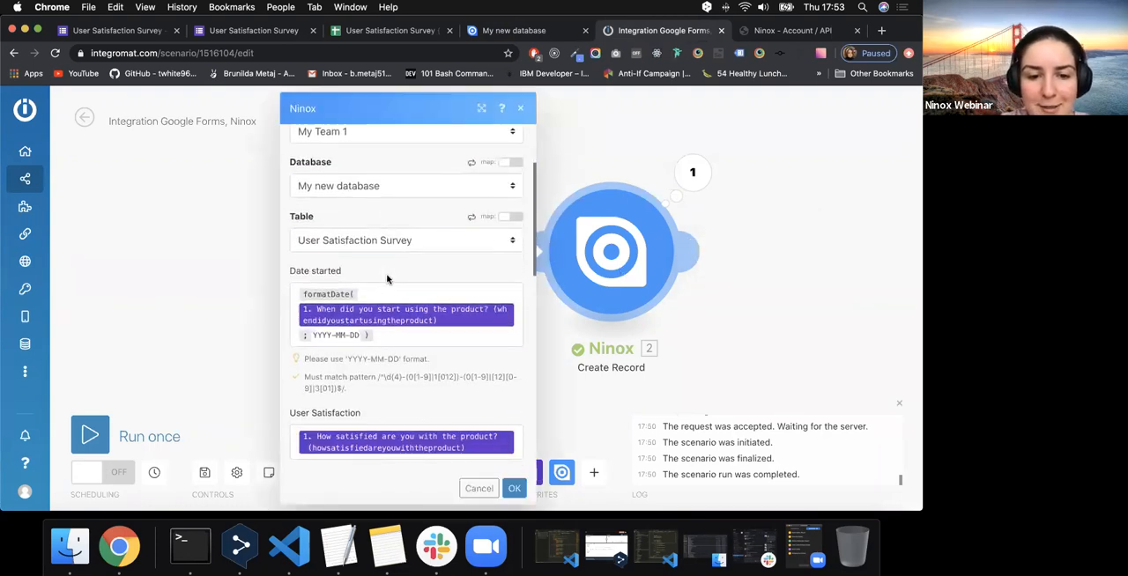
scroll(385, 279, down, 2)
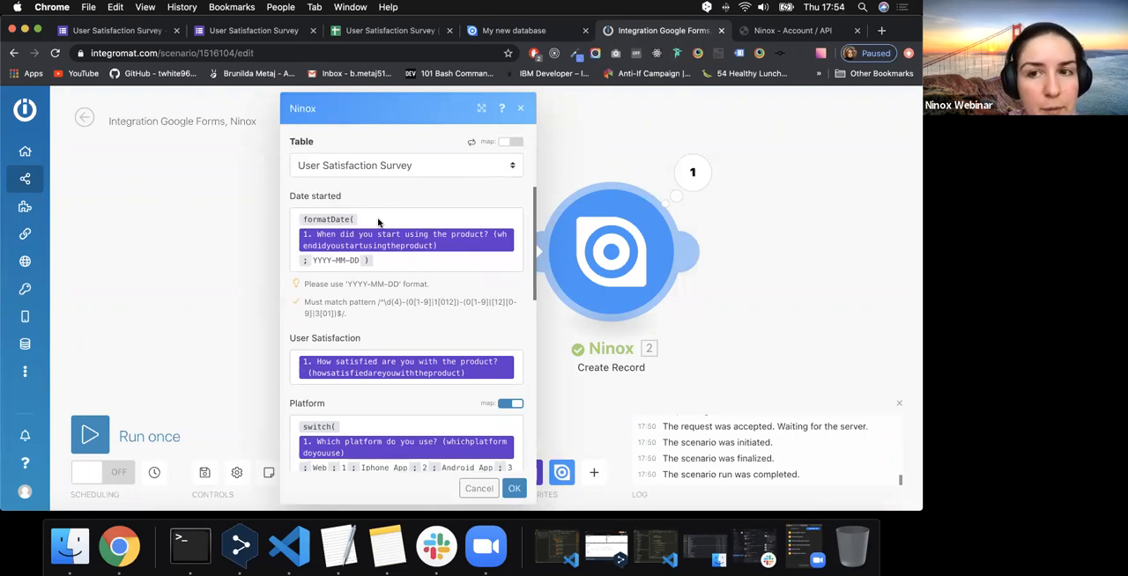
scroll(378, 222, down, 5)
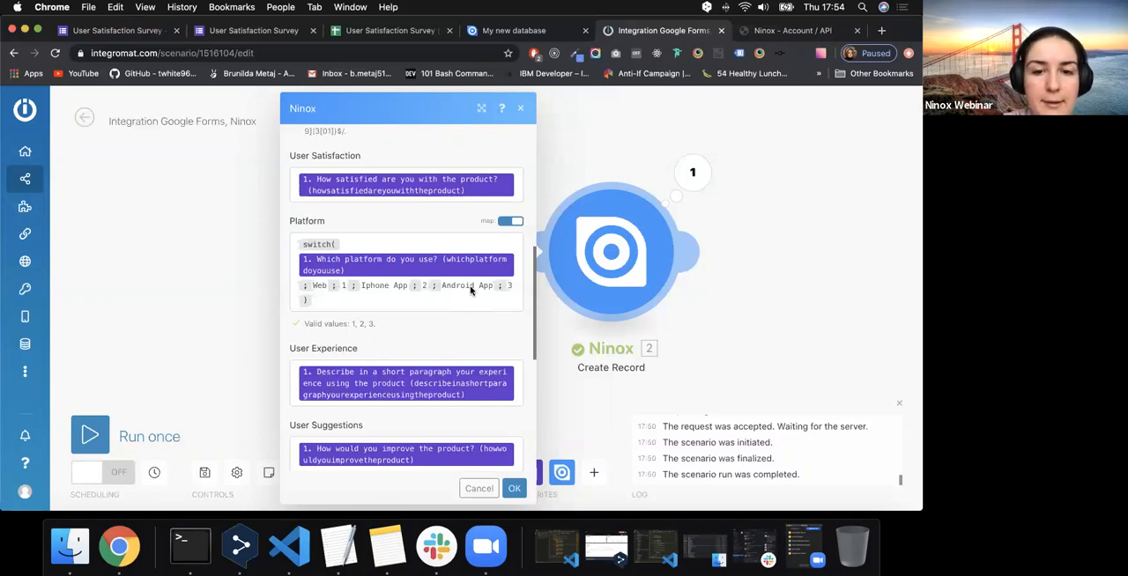
scroll(470, 291, down, 5)
scroll(471, 290, up, 3)
scroll(471, 291, down, 4)
scroll(470, 290, up, 10)
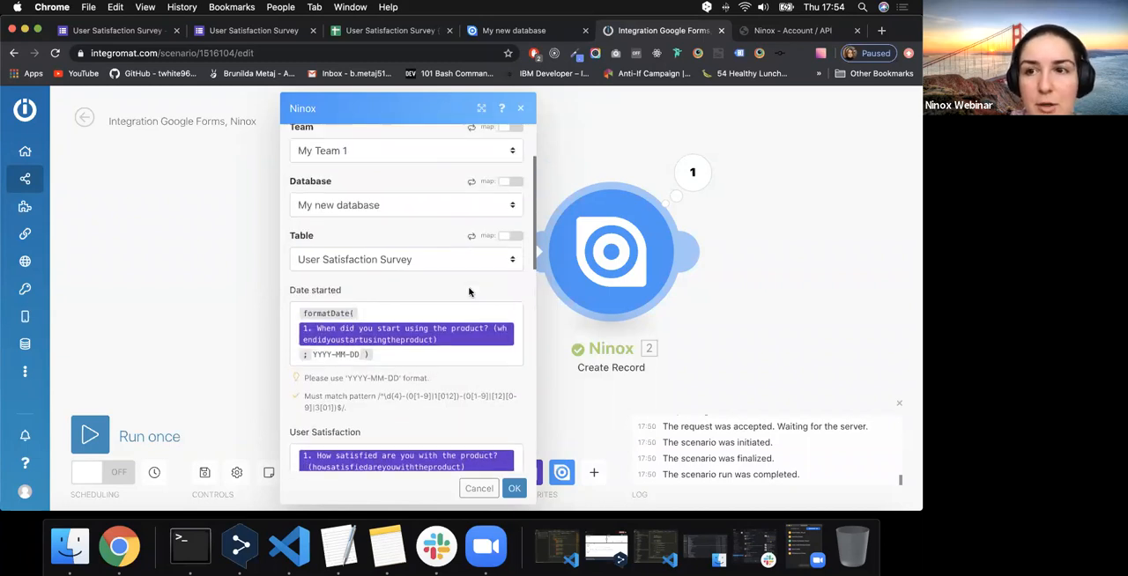
scroll(468, 291, up, 3)
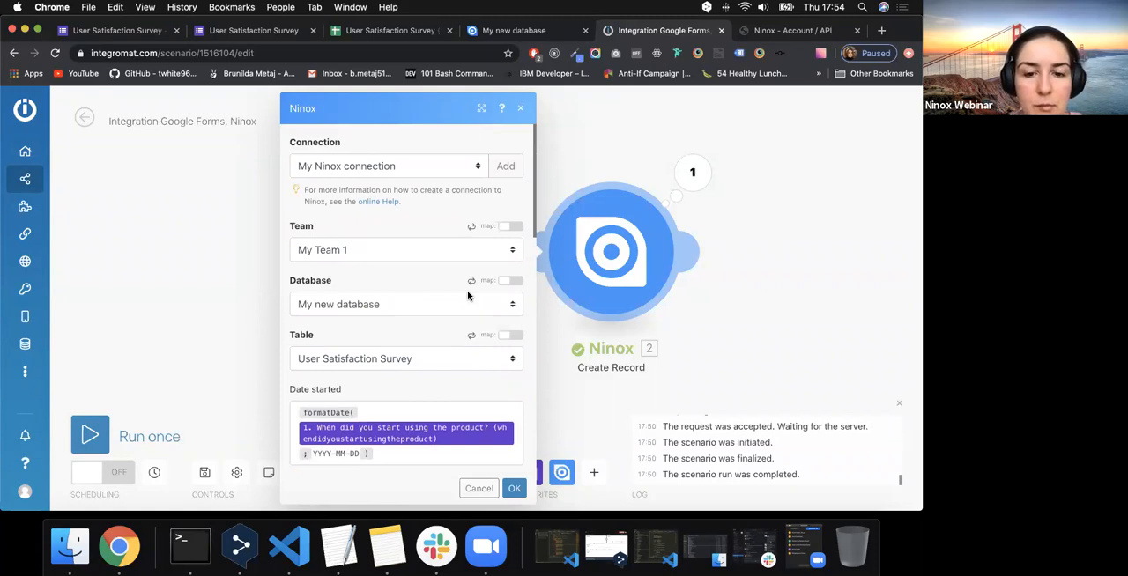
click(520, 107)
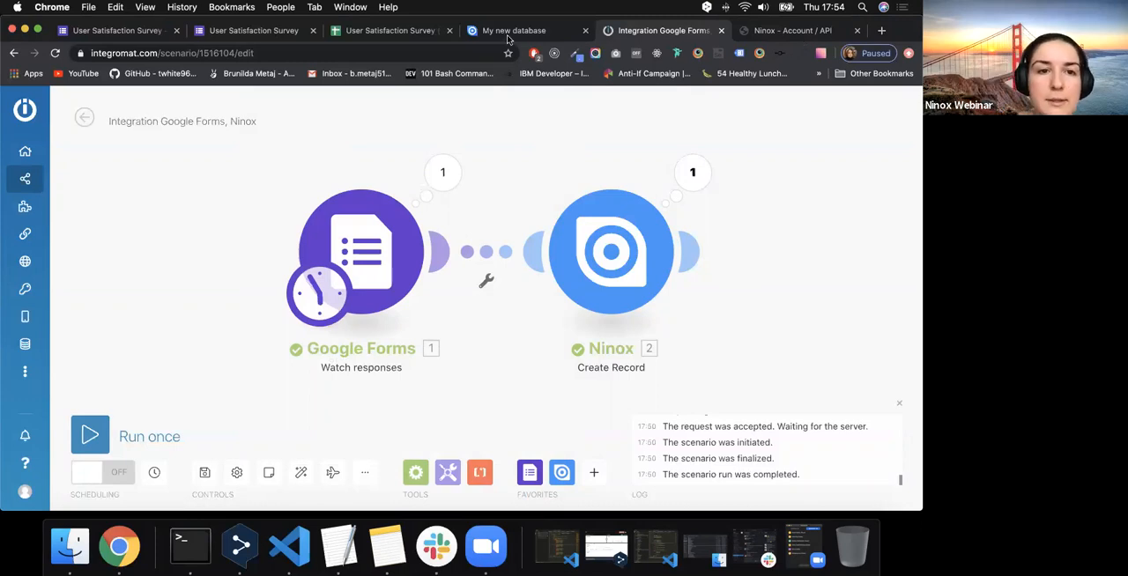
- Switch to the User Satisfaction Survey editor in Google Forms and examine its questions and the summary of responses
click(257, 35)
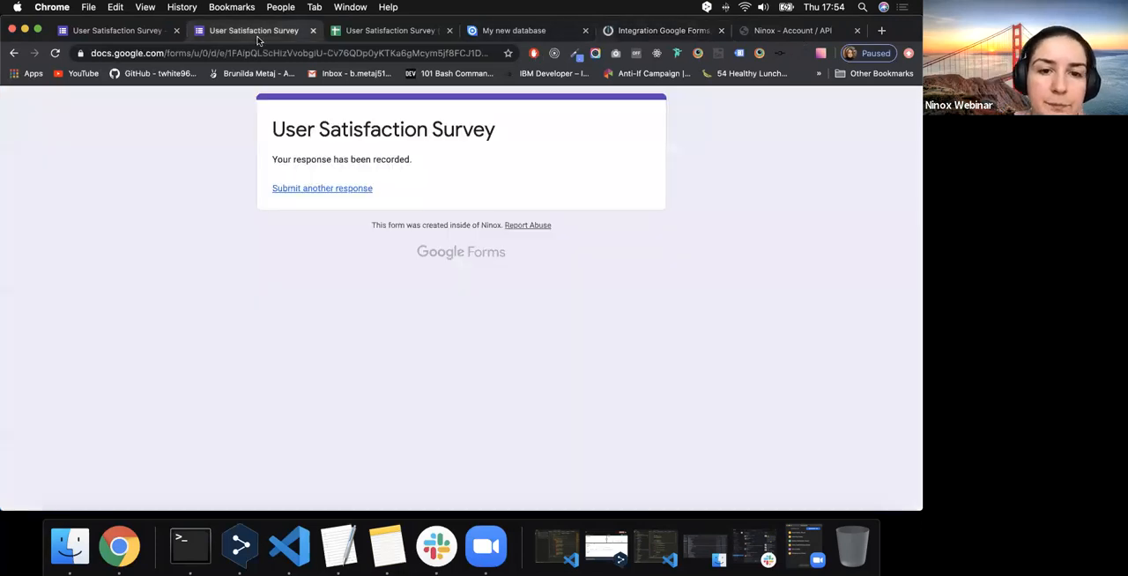
click(146, 31)
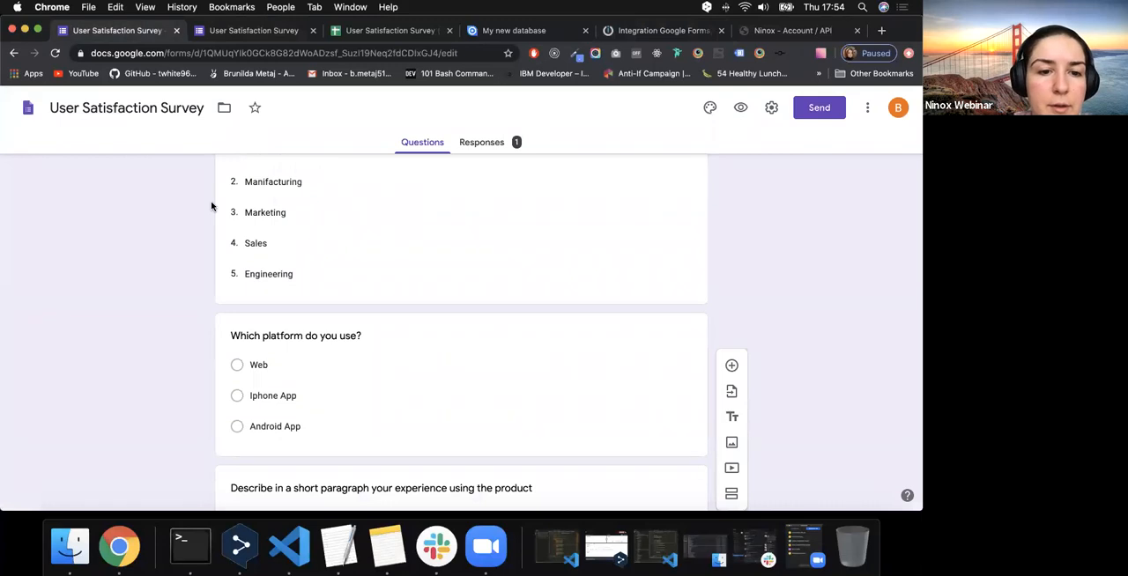
scroll(212, 206, up, 10)
scroll(212, 206, down, 10)
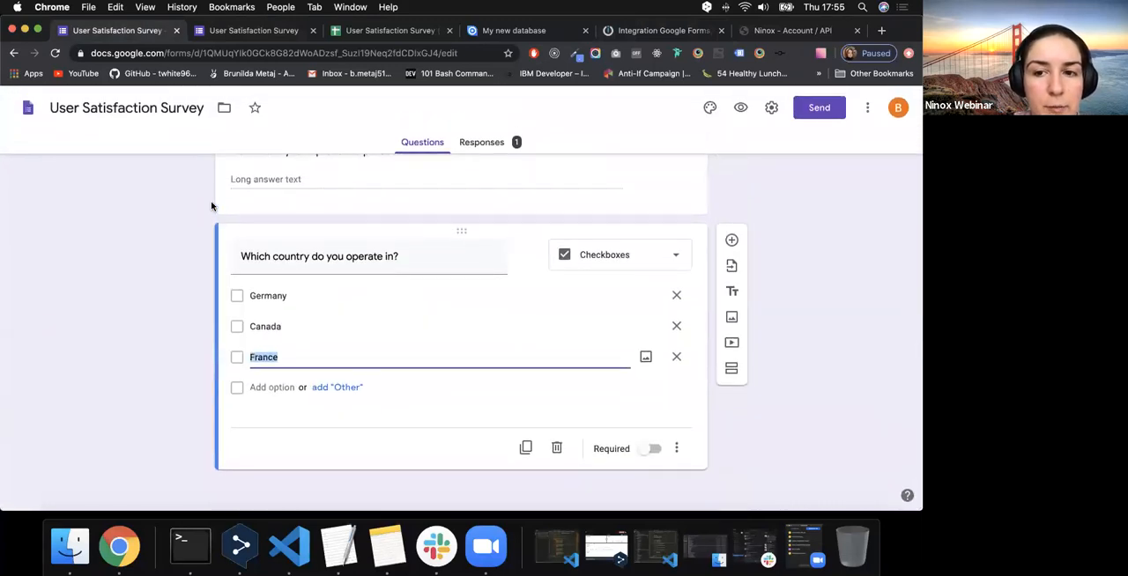
scroll(226, 215, up, 10)
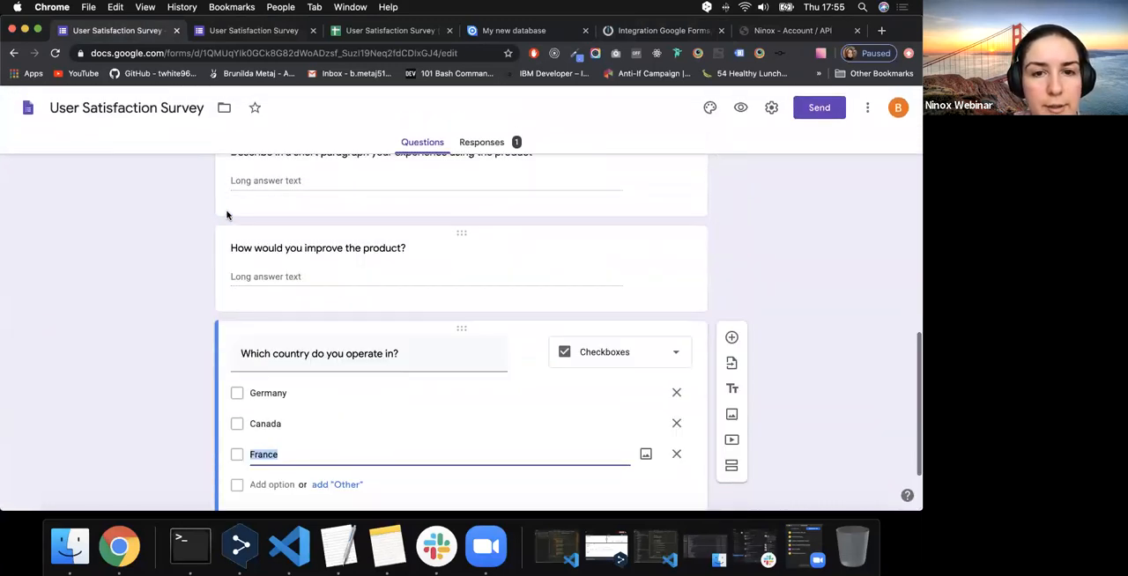
click(483, 142)
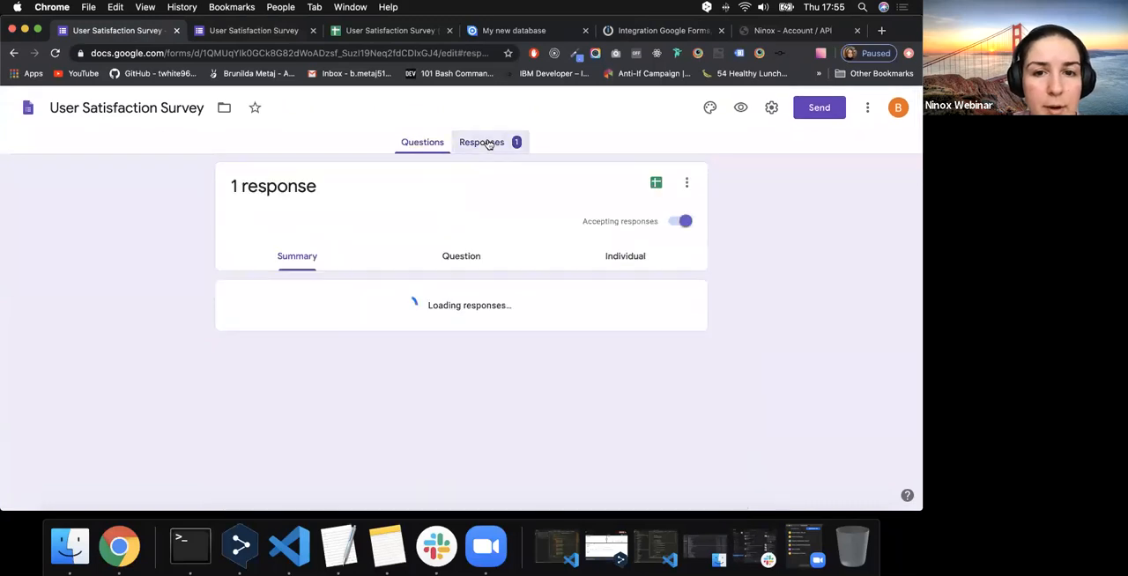
scroll(372, 395, down, 3)
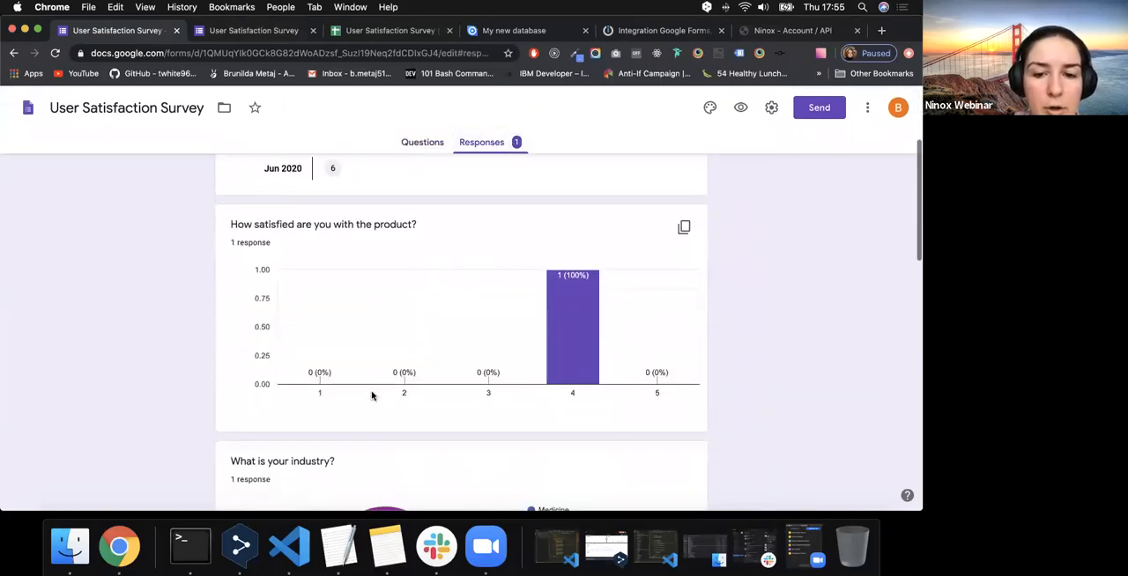
scroll(552, 322, up, 4)
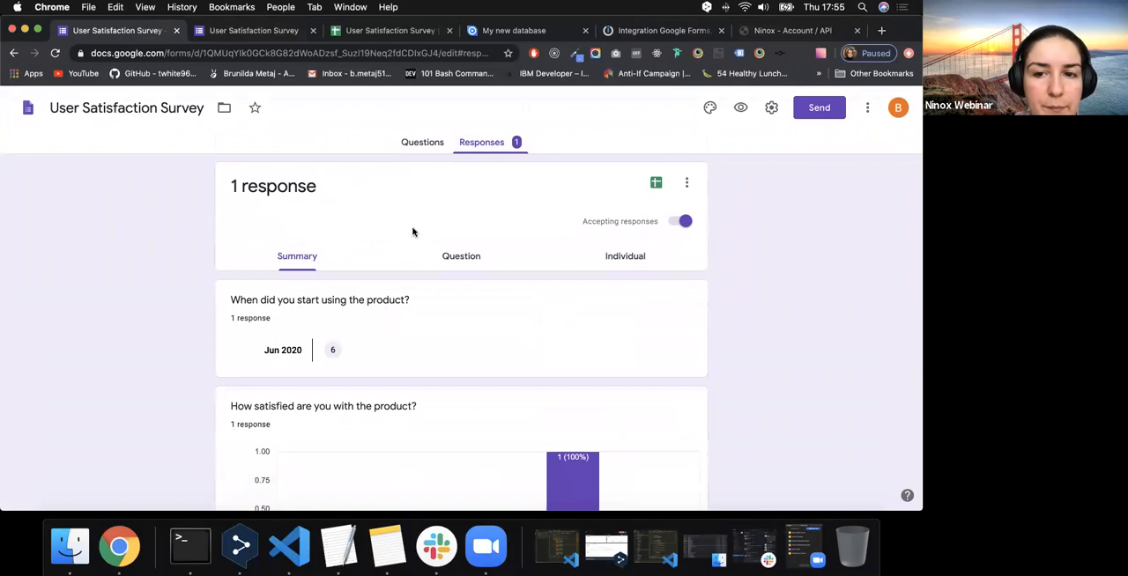
- Go back to the survey's questions and review them from the product start date through the country of operation
click(425, 144)
scroll(384, 362, down, 2)
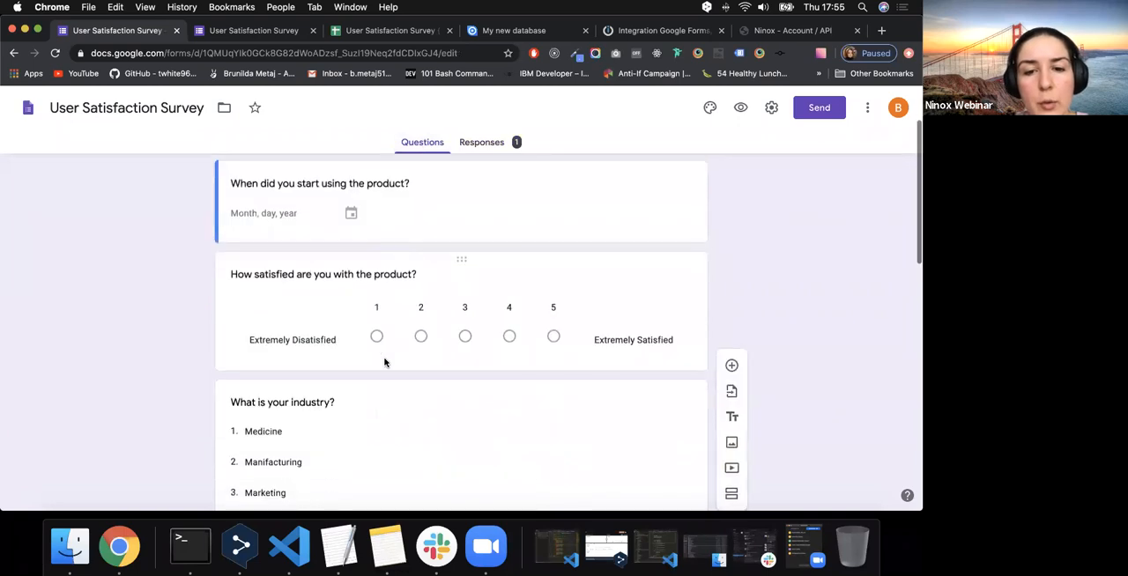
scroll(384, 361, down, 4)
scroll(384, 360, down, 4)
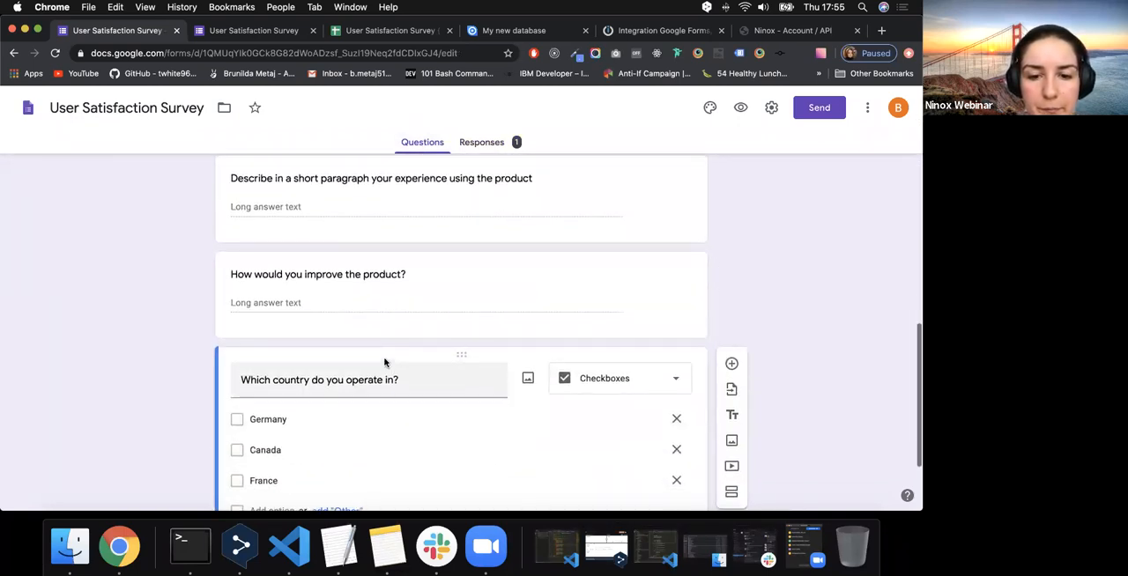
scroll(384, 362, up, 8)
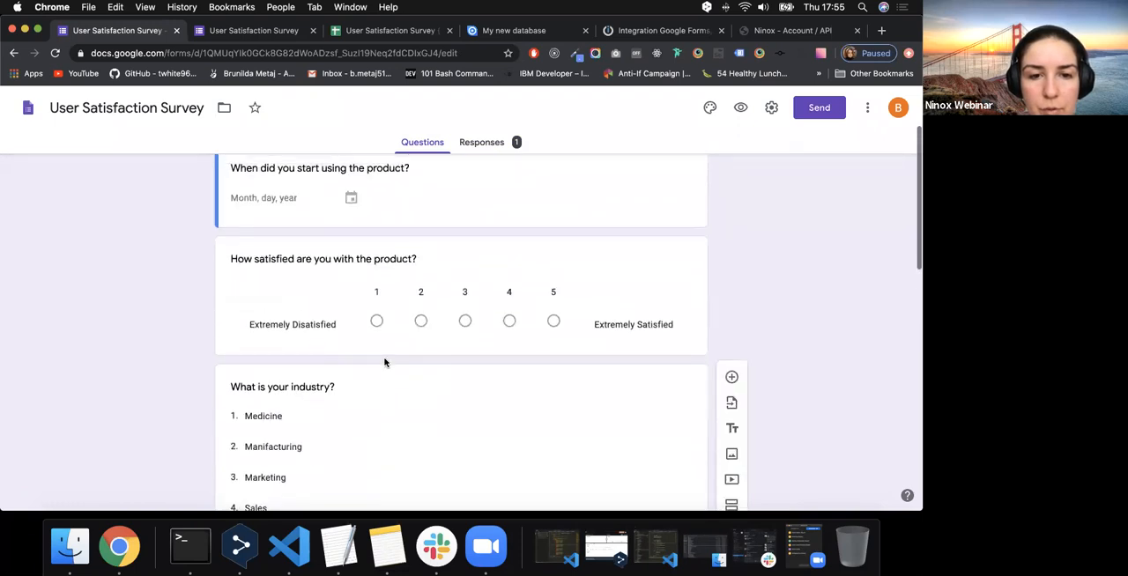
scroll(384, 361, up, 1)
- Return to the Integromat scenario, reopen the Ninox module settings and examine the field mappings, including the Country and User Industry switch formulas
key(super+5)
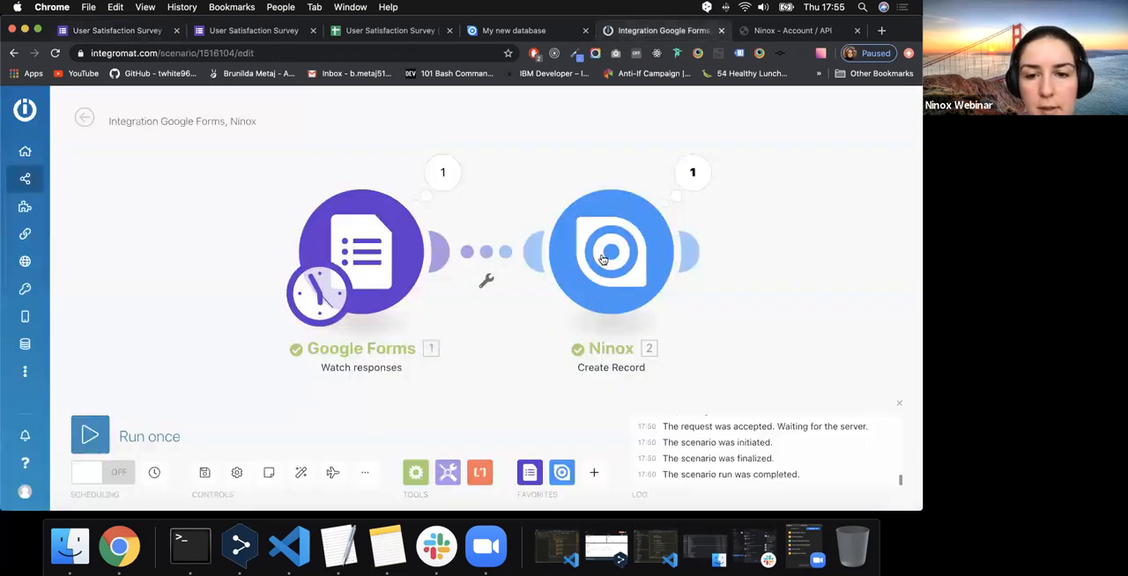
click(603, 259)
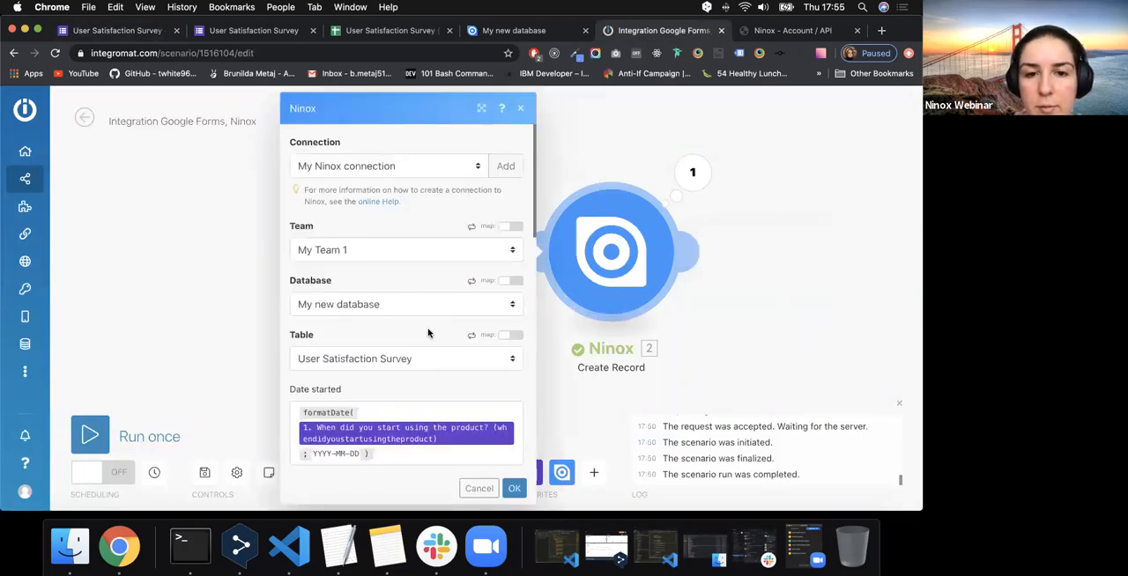
scroll(382, 423, down, 10)
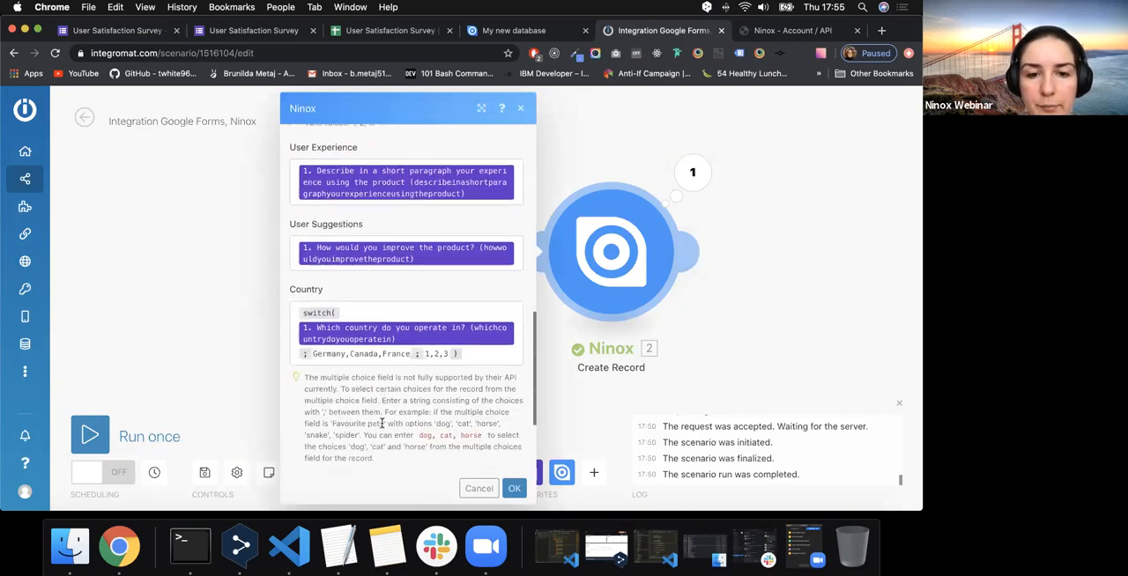
scroll(381, 423, down, 5)
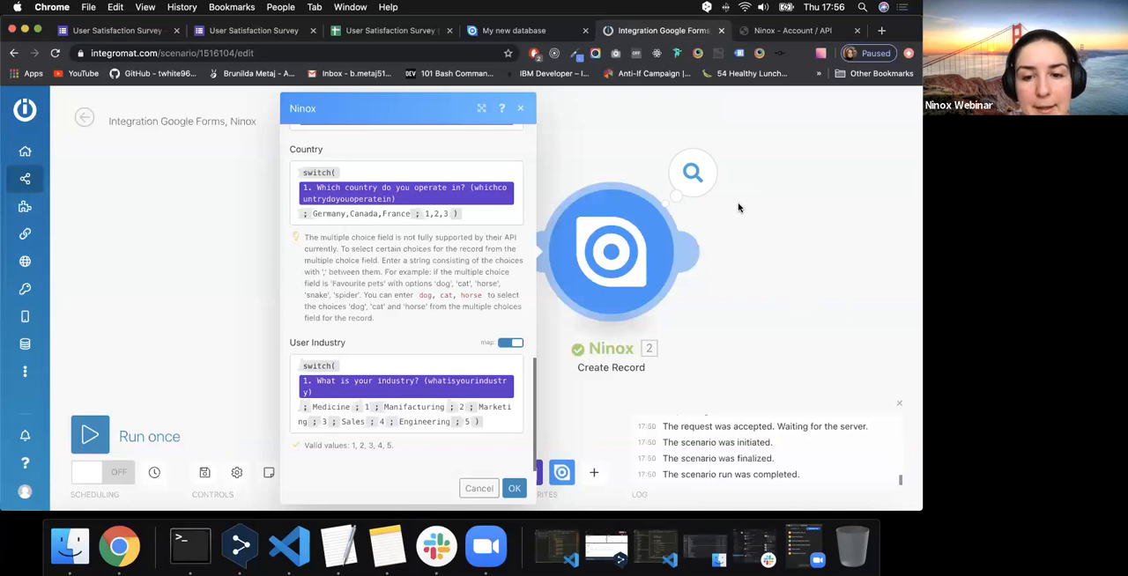
scroll(420, 278, up, 5)
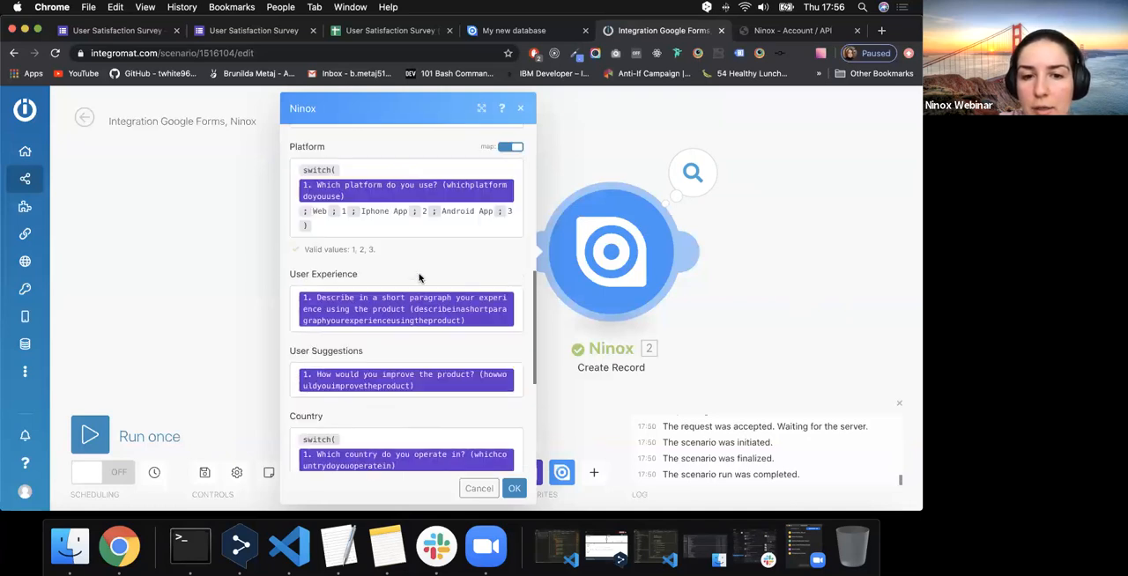
scroll(419, 279, up, 6)
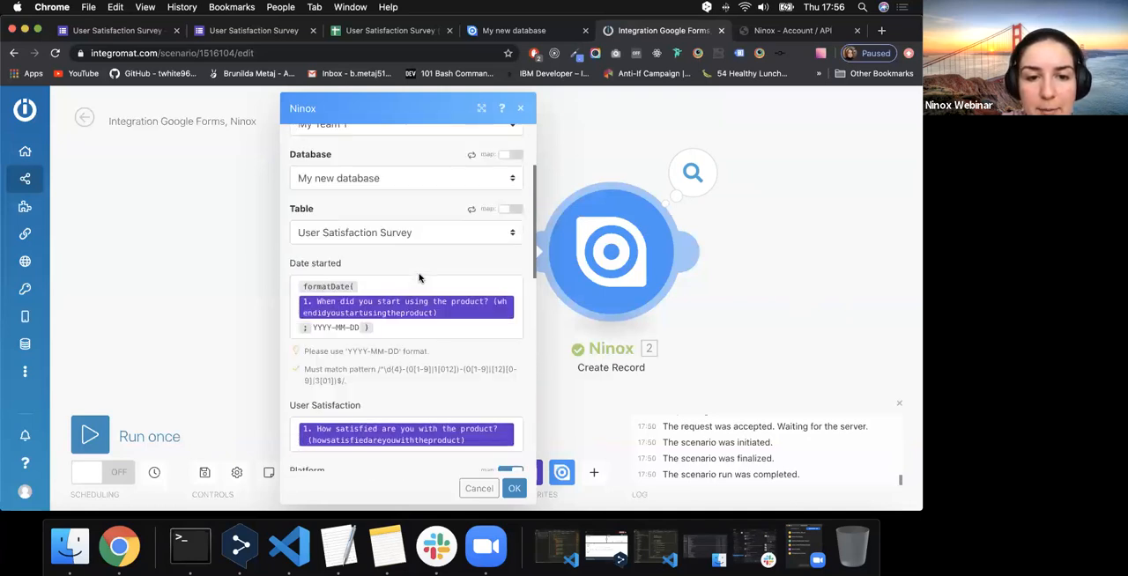